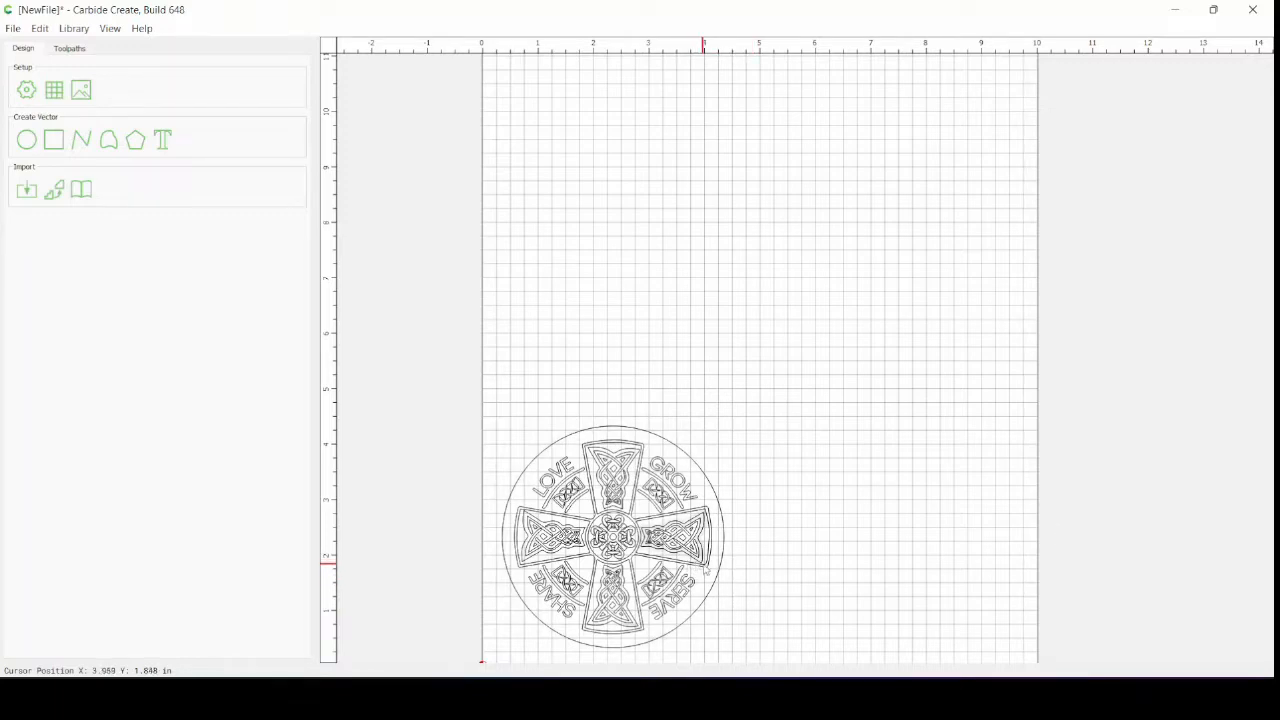
# Step: Examine the individual vectors of the Celtic cross medallion, including knotwork, cross outline, lettering and outer circle
pyautogui.click(690, 545)
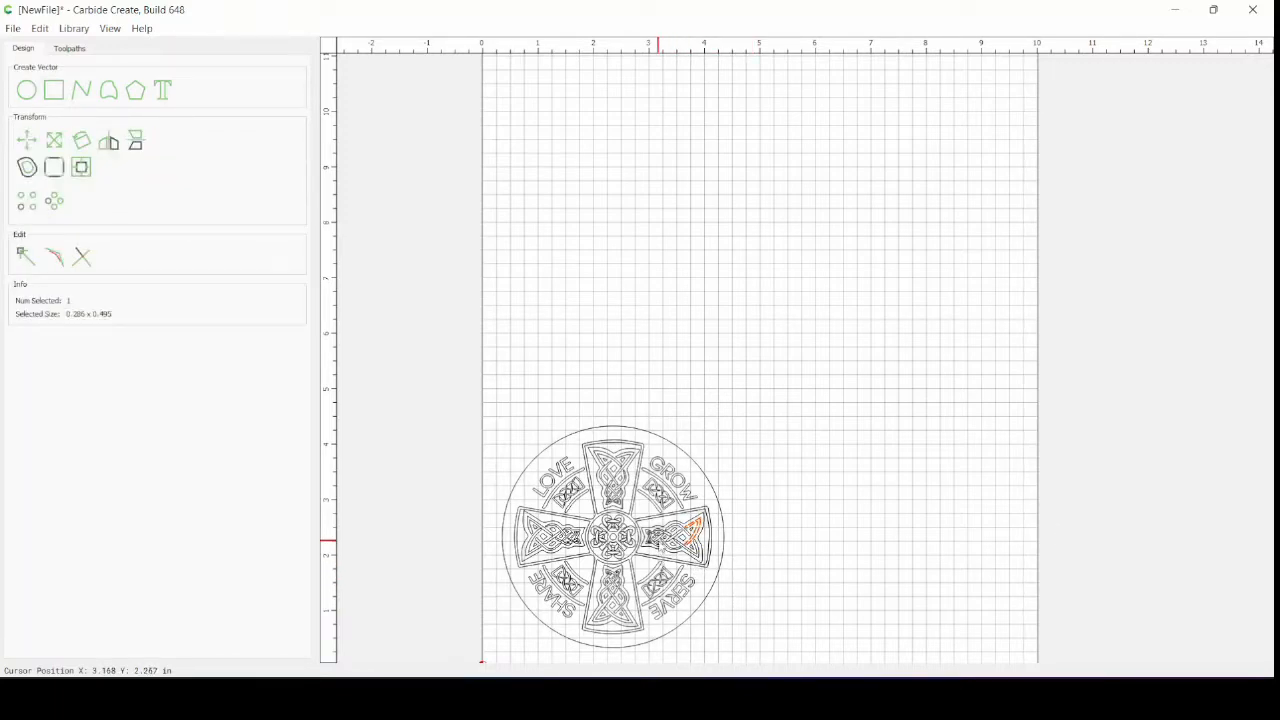
pyautogui.click(630, 540)
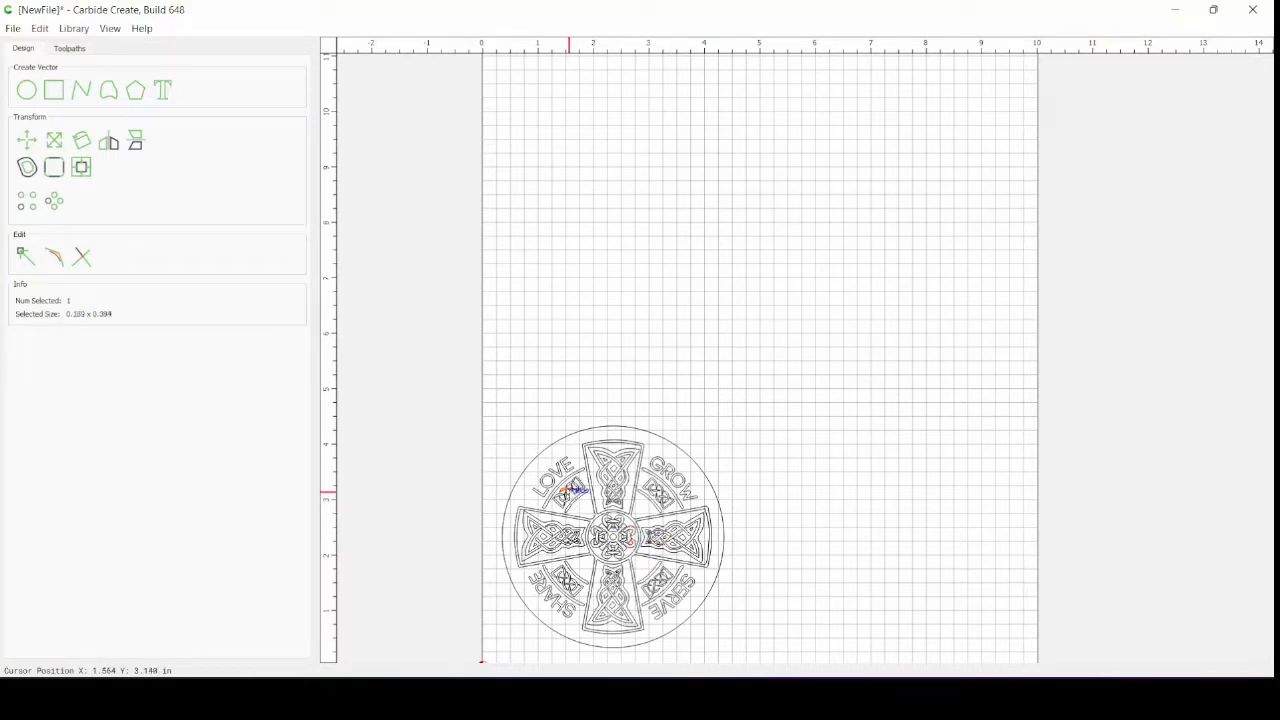
pyautogui.click(586, 462)
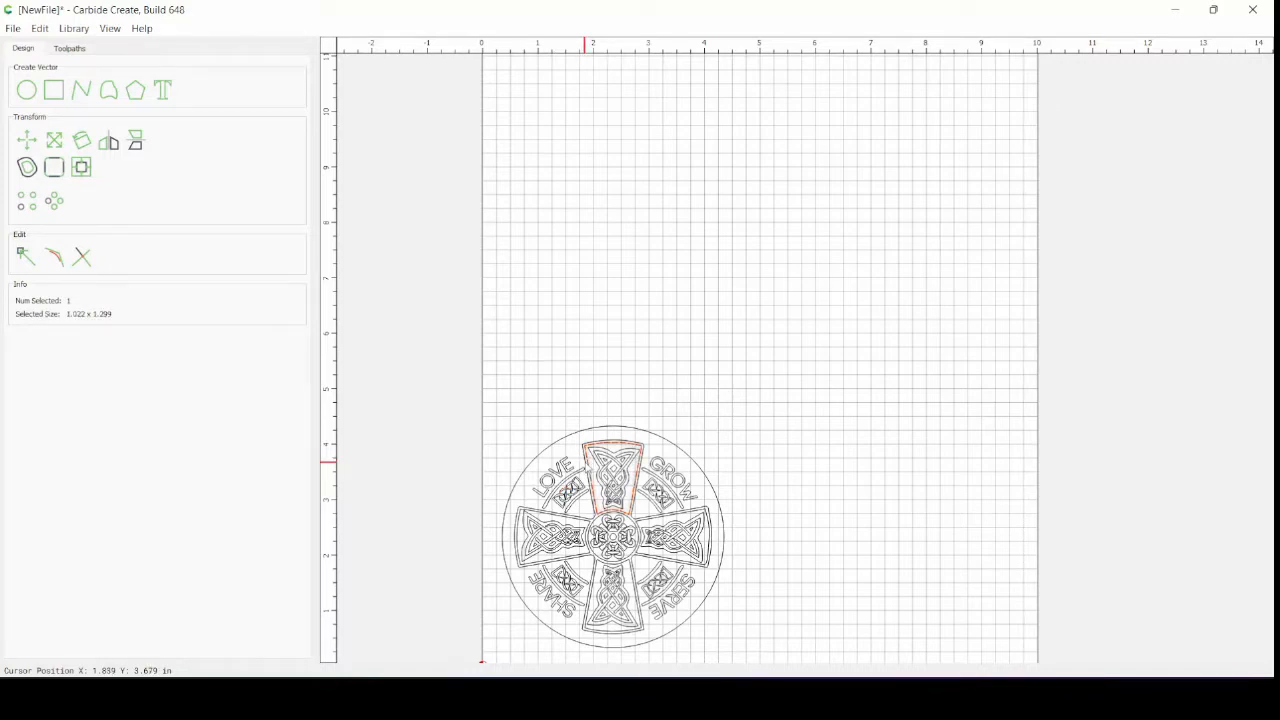
pyautogui.click(586, 465)
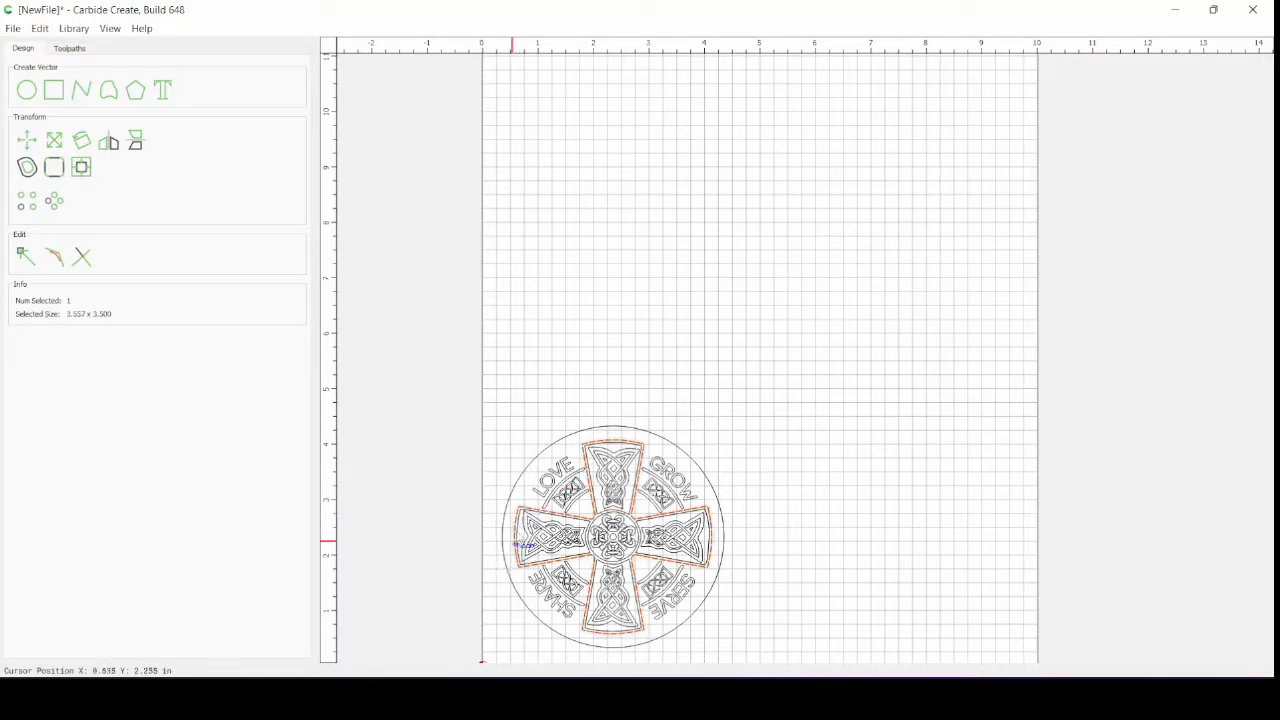
pyautogui.click(546, 481)
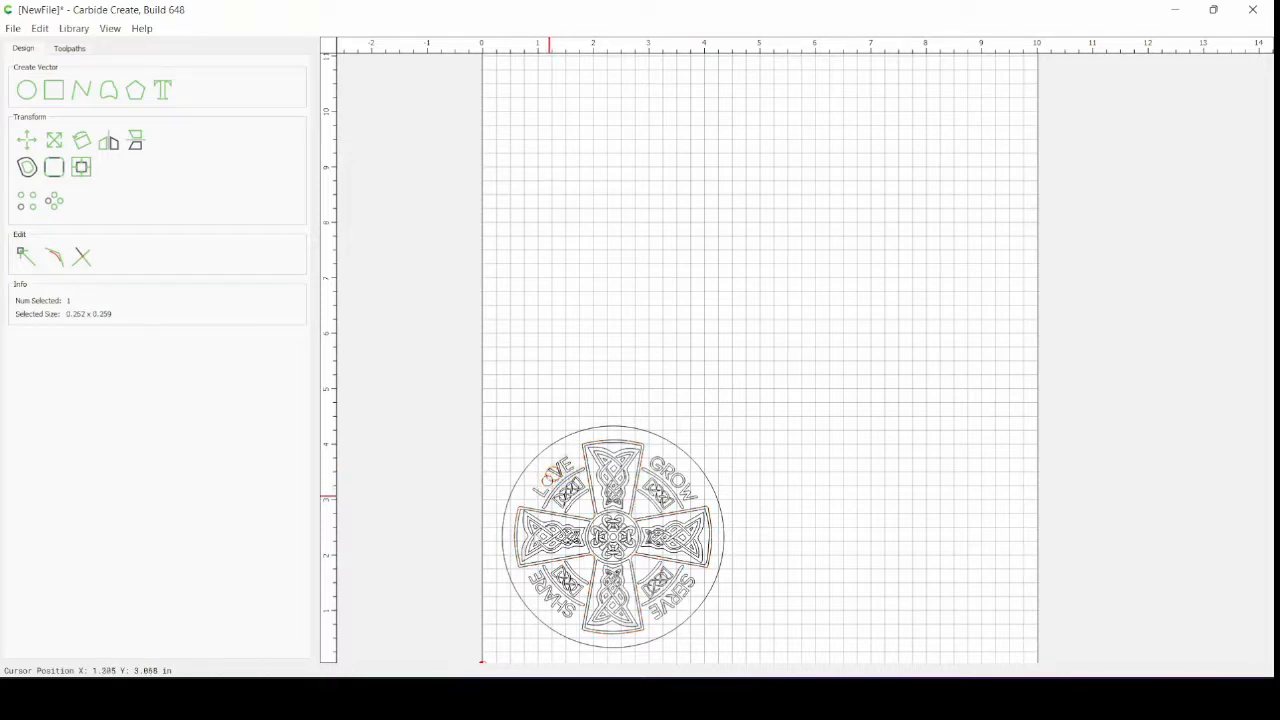
pyautogui.click(531, 425)
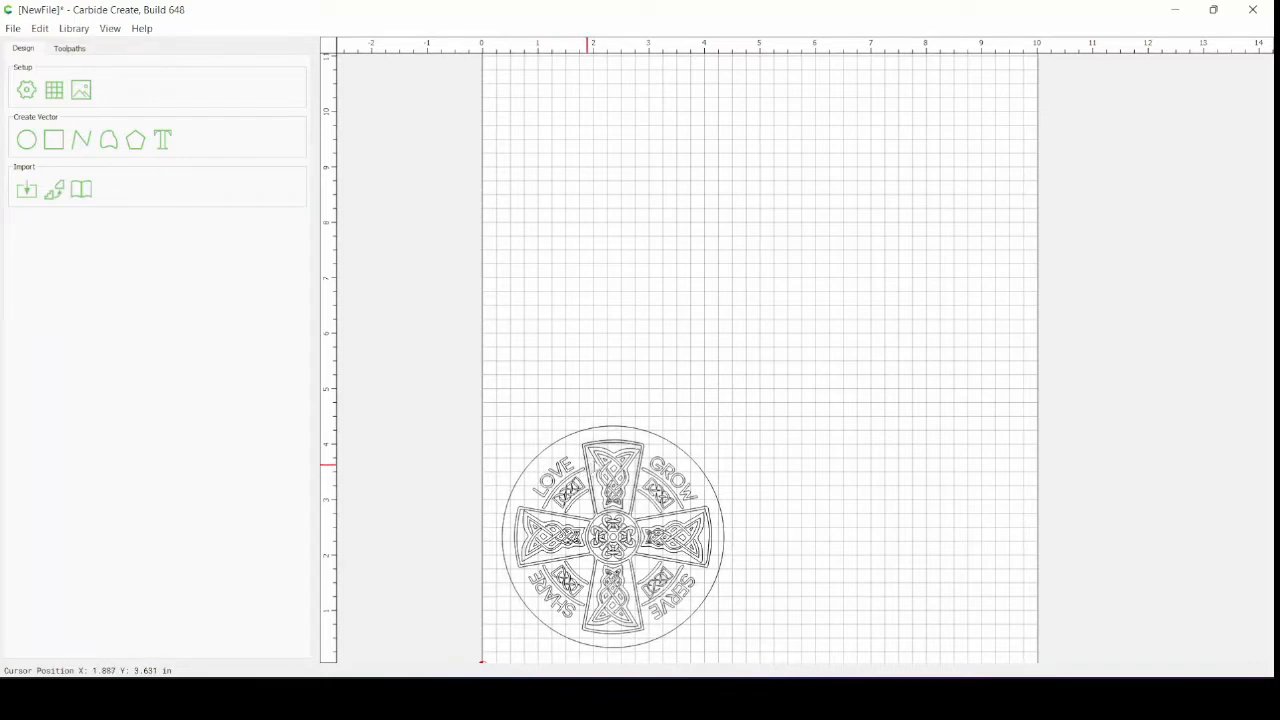
pyautogui.scroll(5, 564, 493)
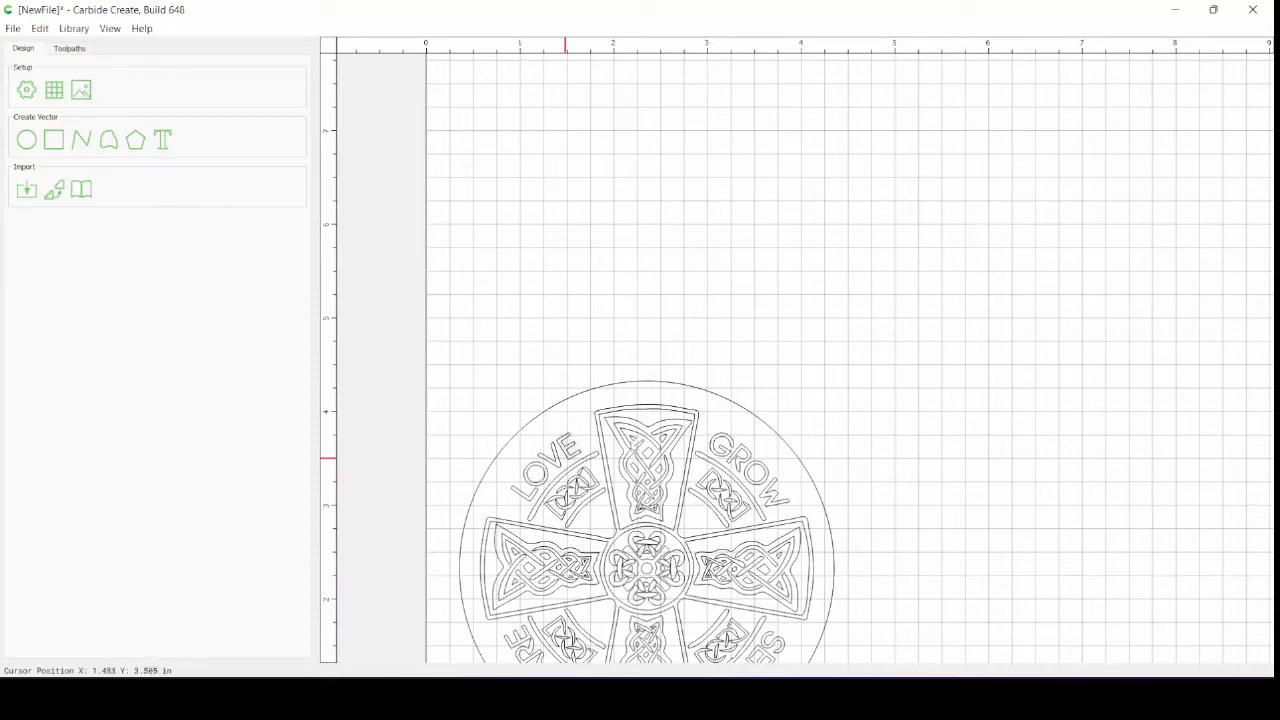
pyautogui.scroll(-4, 645, 545)
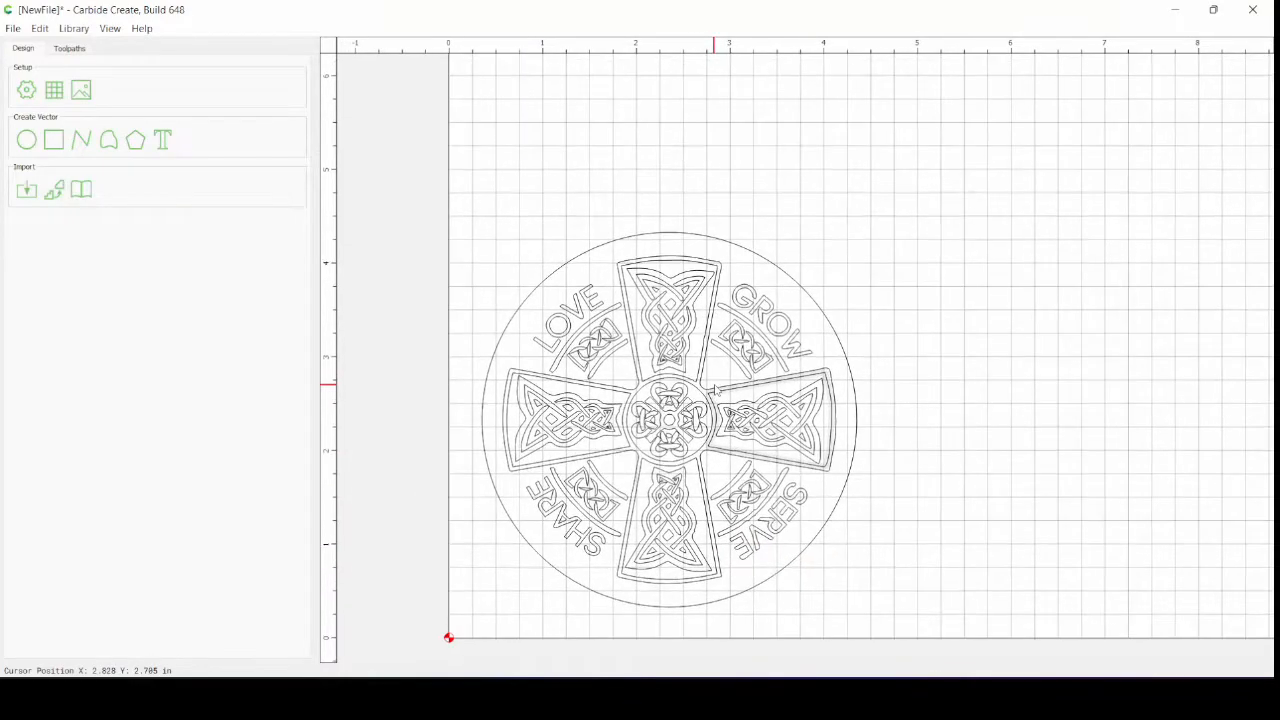
pyautogui.scroll(-3, 716, 390)
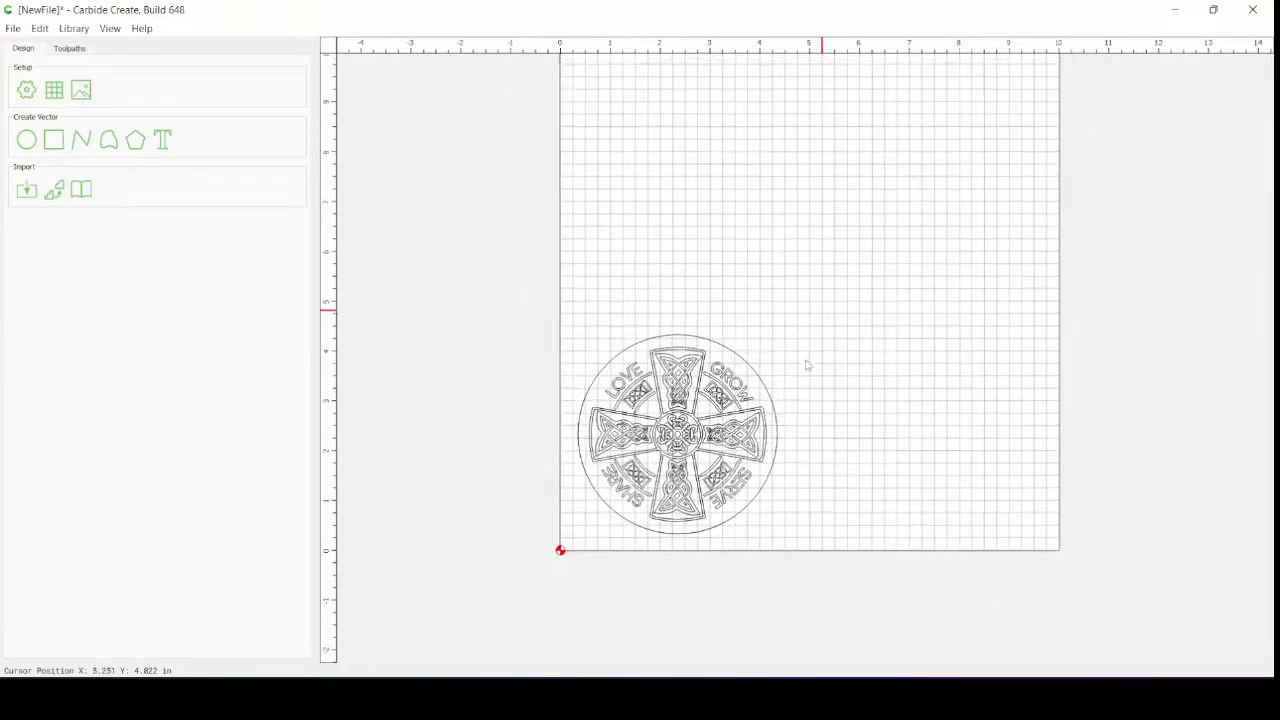
pyautogui.scroll(-1, 773, 418)
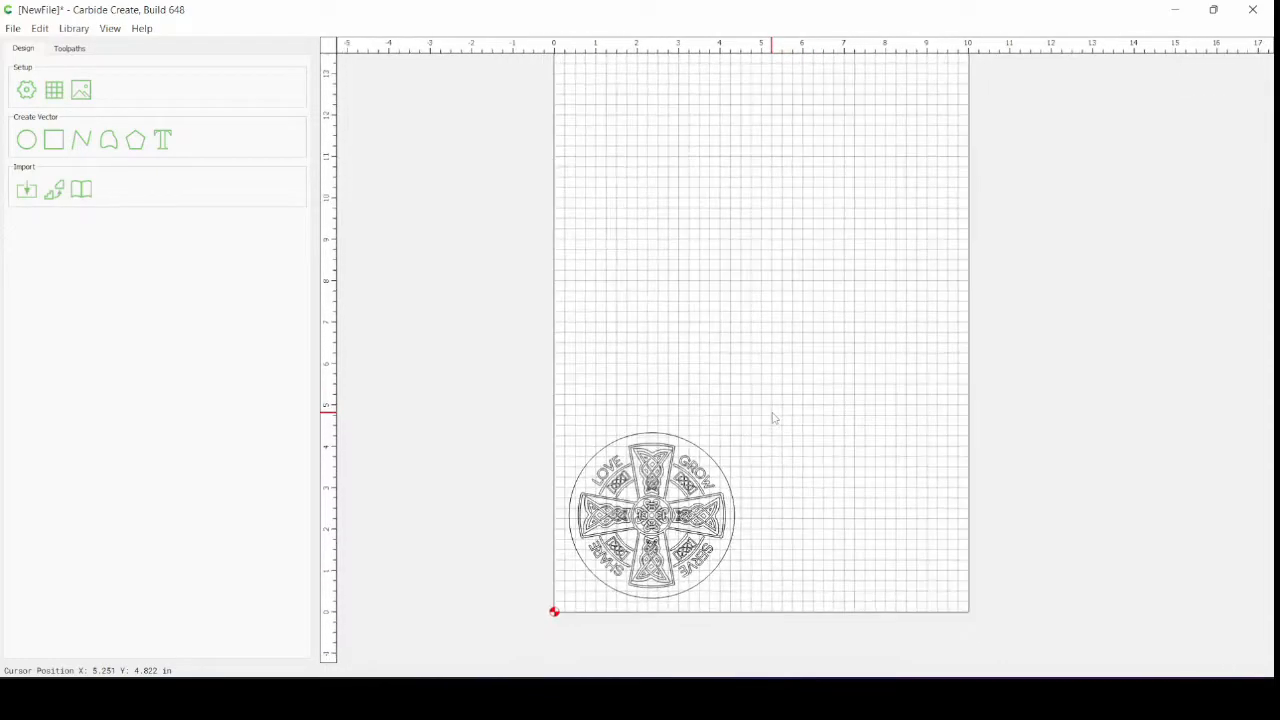
pyautogui.moveTo(773, 418); pyautogui.dragTo(747, 465, button='middle')
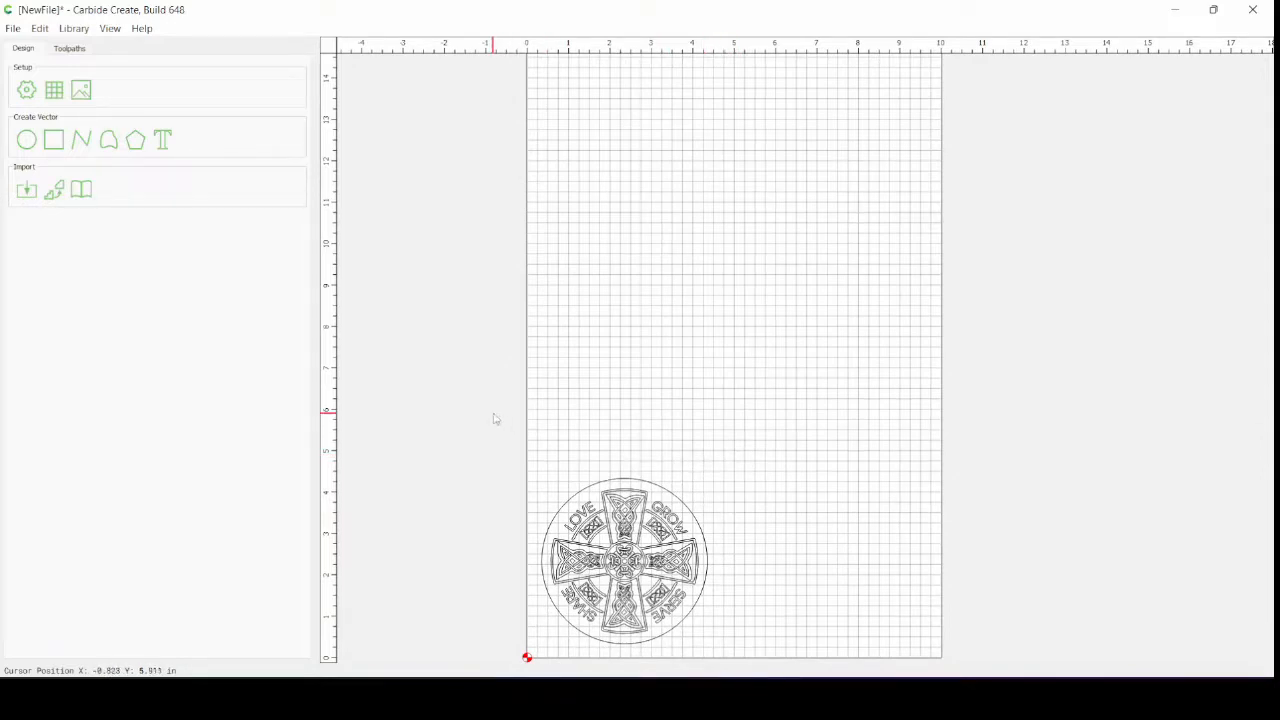
pyautogui.moveTo(514, 461); pyautogui.dragTo(752, 660)
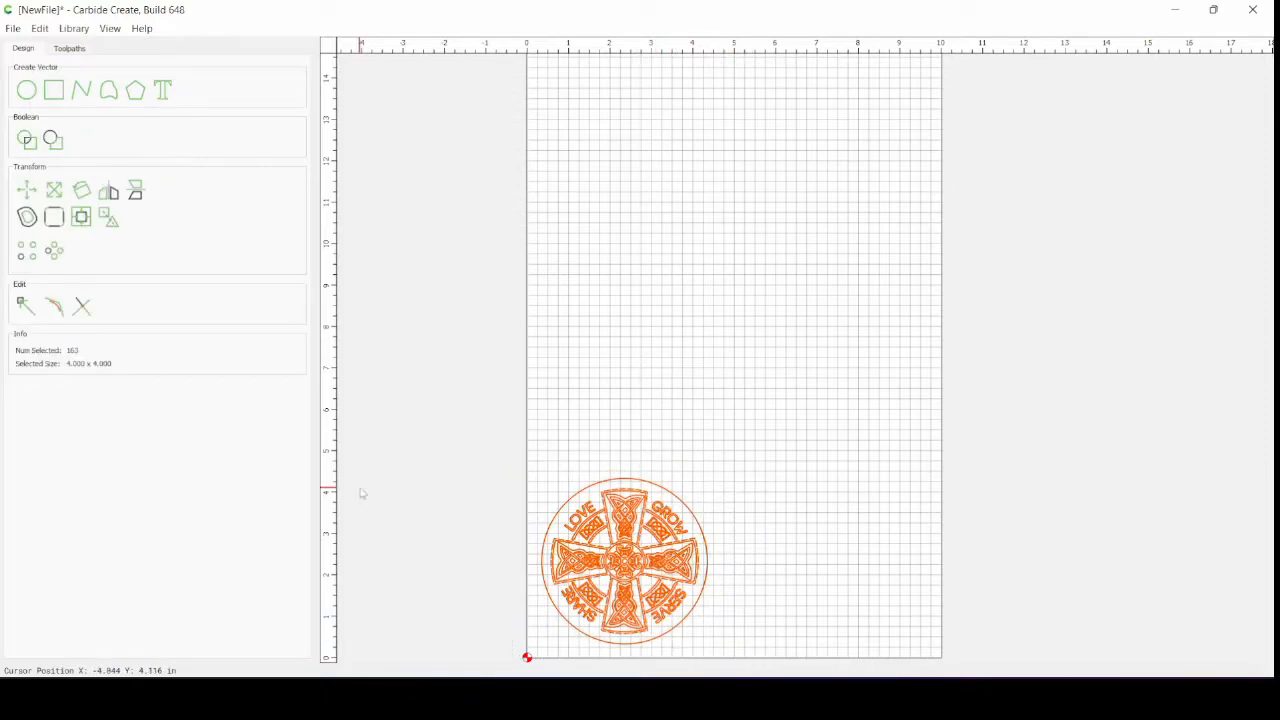
pyautogui.click(33, 256)
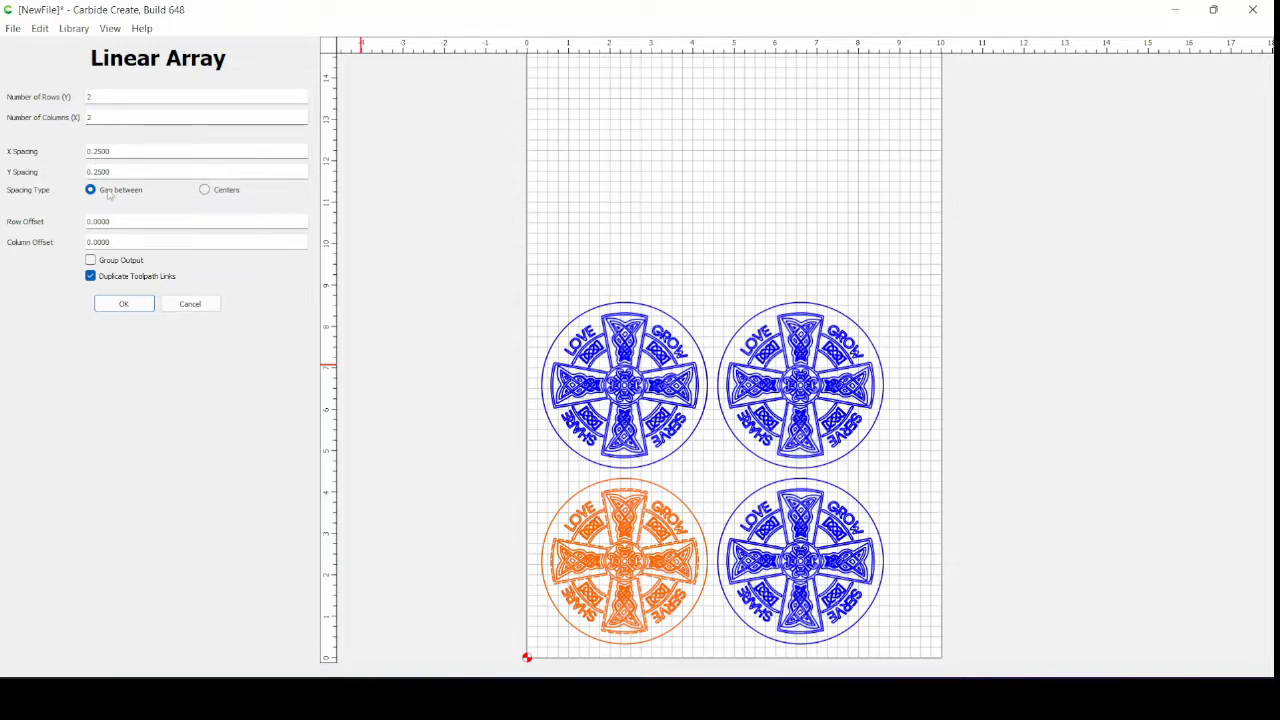
pyautogui.click(206, 191)
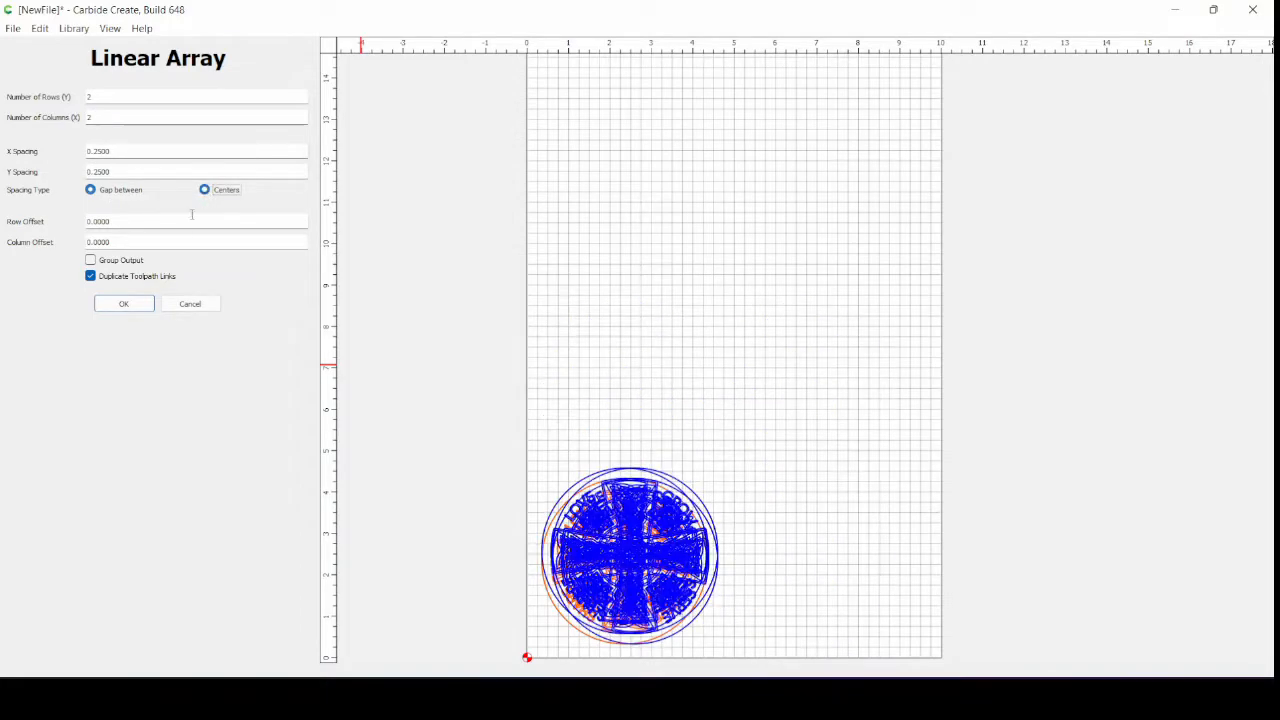
pyautogui.click(128, 190)
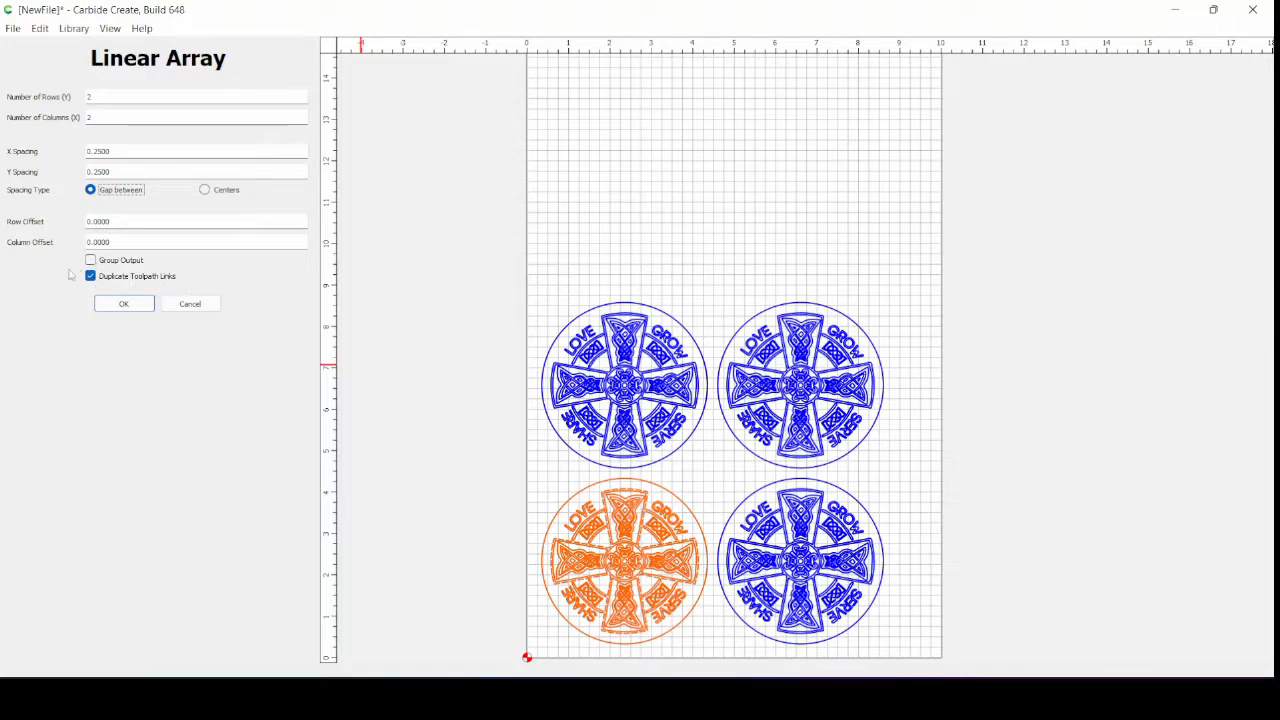
pyautogui.click(205, 306)
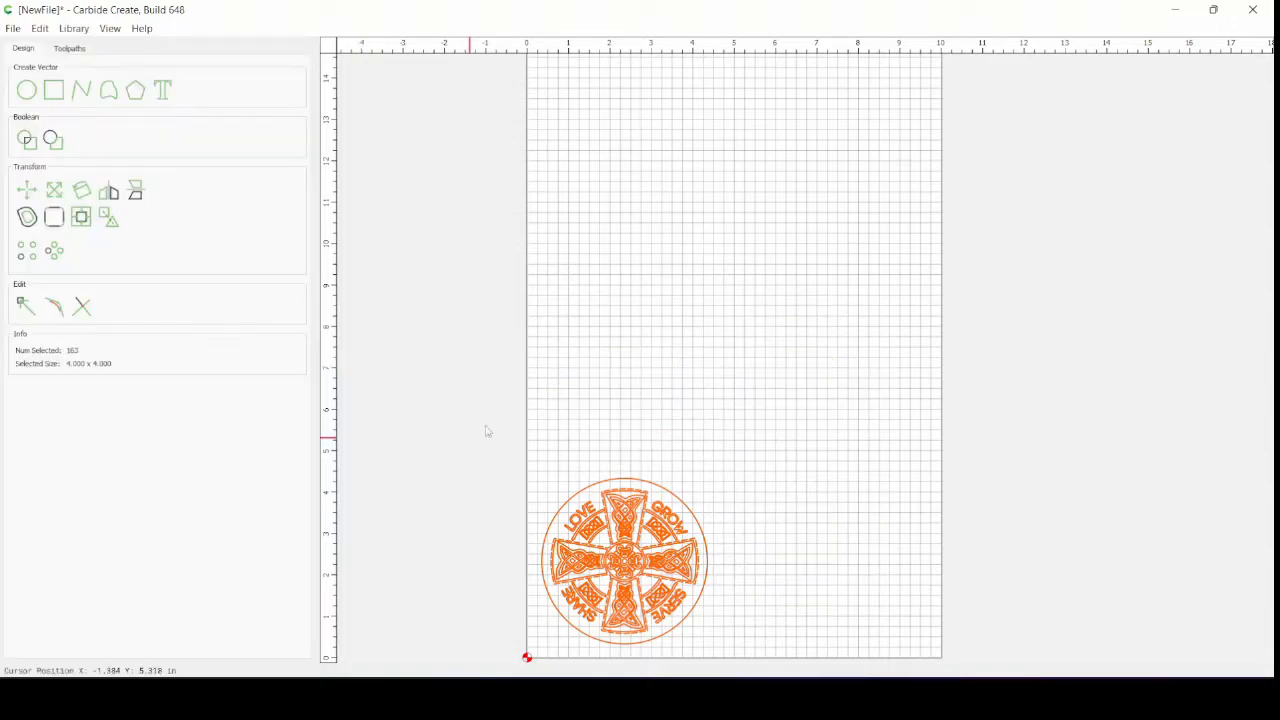
pyautogui.click(565, 483)
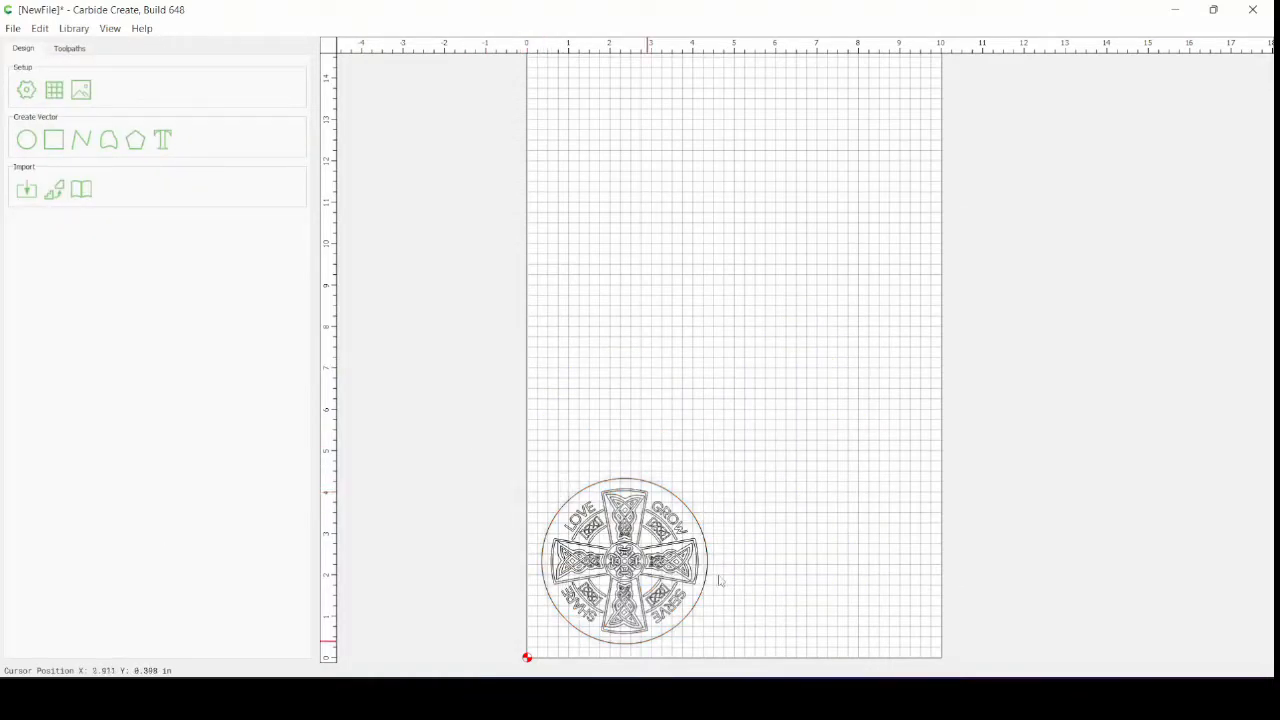
# Step: Review the toolpaths of the single medallion and inspect their carving simulation up close
pyautogui.click(70, 49)
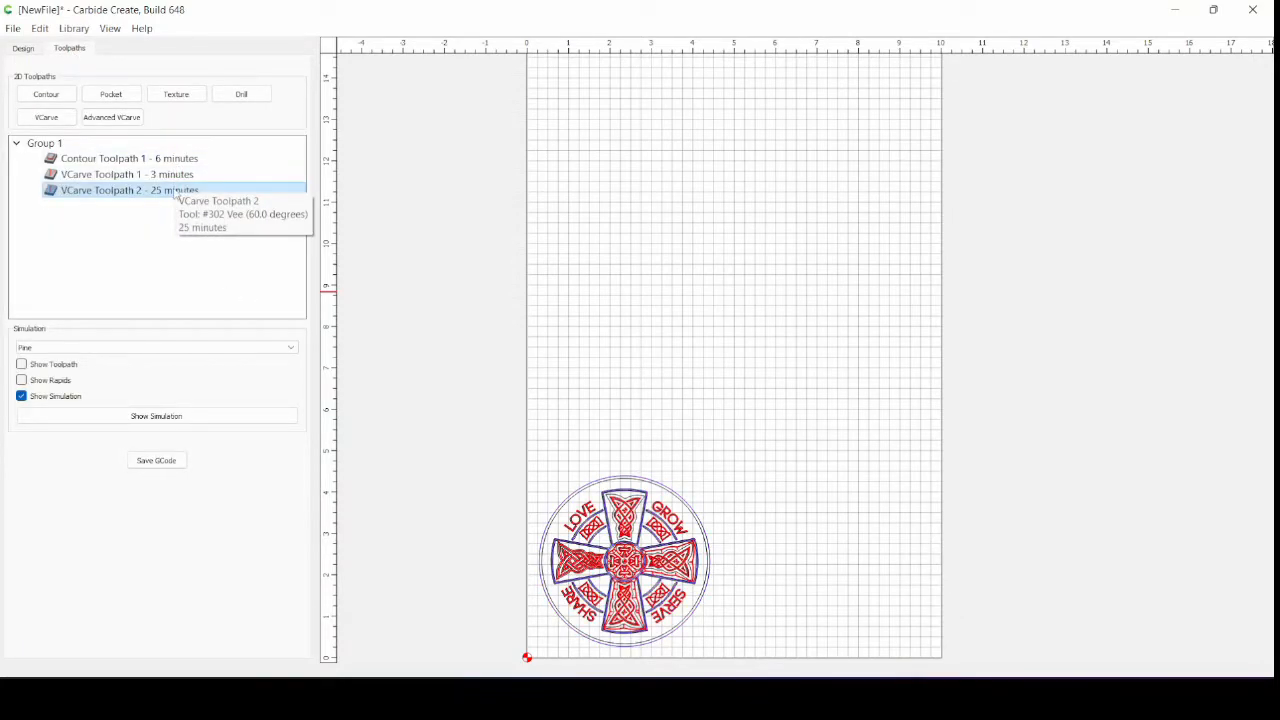
pyautogui.click(160, 416)
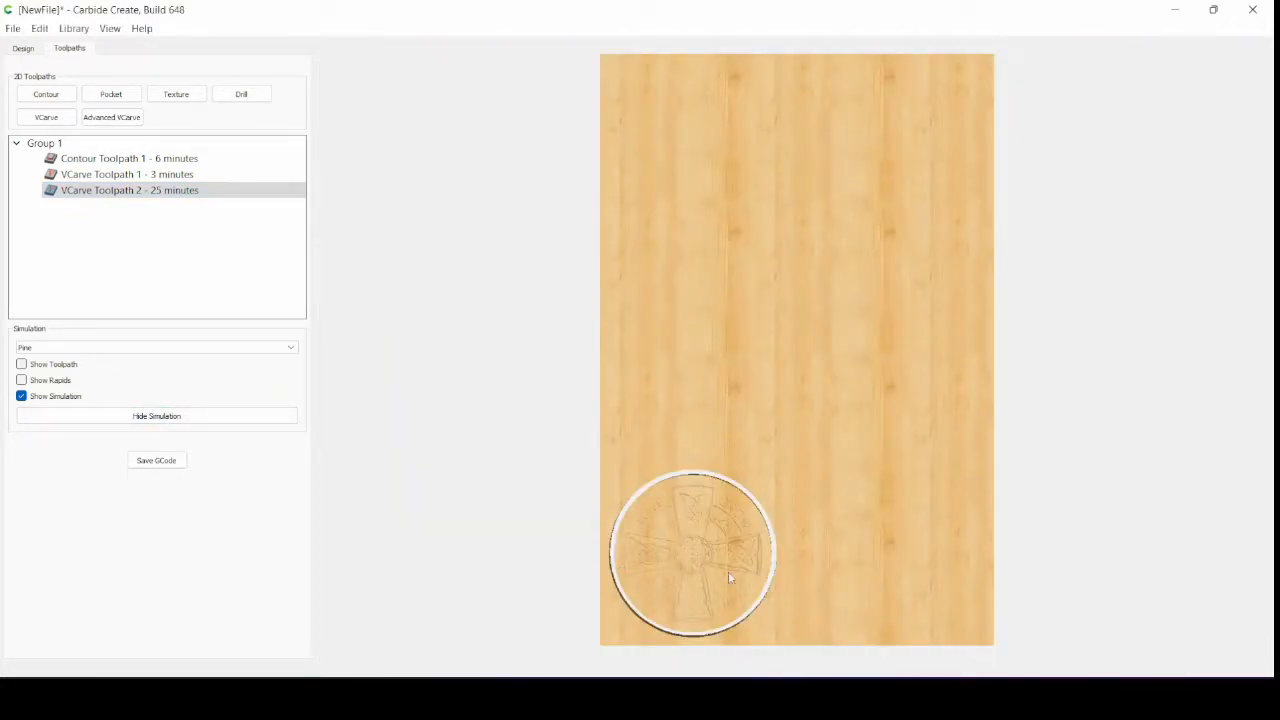
pyautogui.moveTo(729, 573); pyautogui.dragTo(755, 433, button='middle')
pyautogui.scroll(6, 690, 368)
pyautogui.scroll(-1, 761, 454)
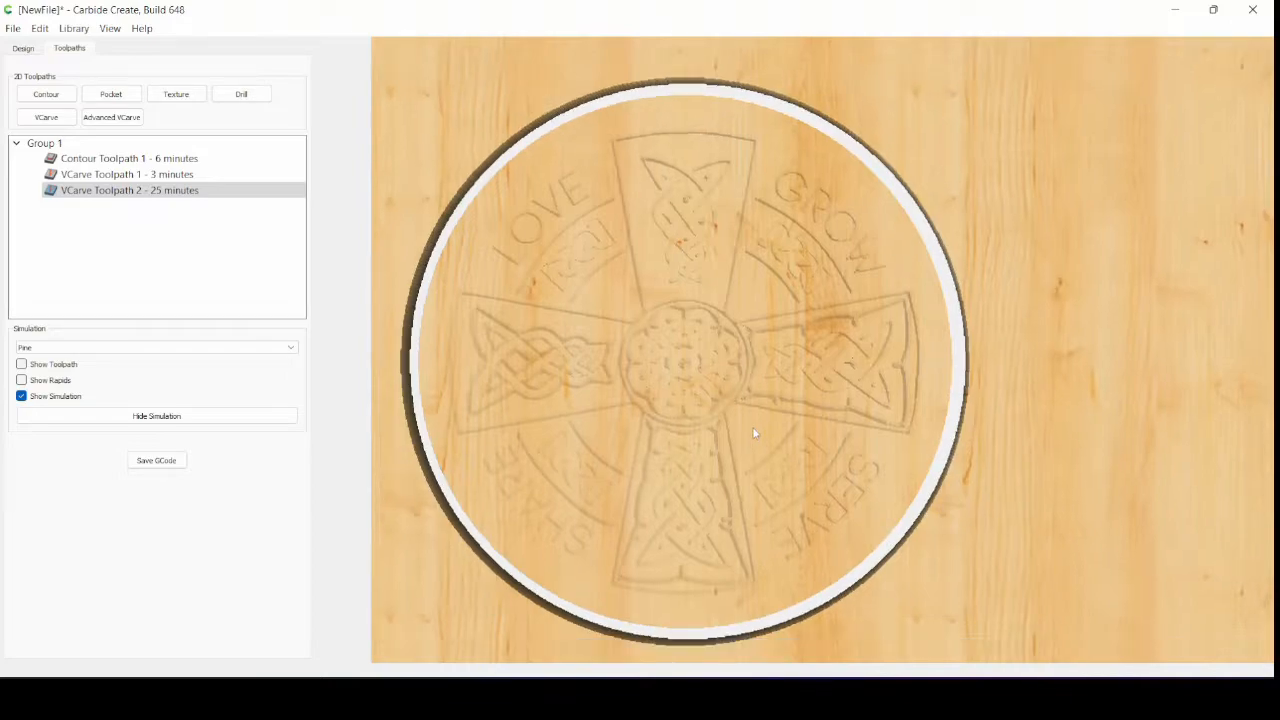
pyautogui.scroll(-1, 755, 433)
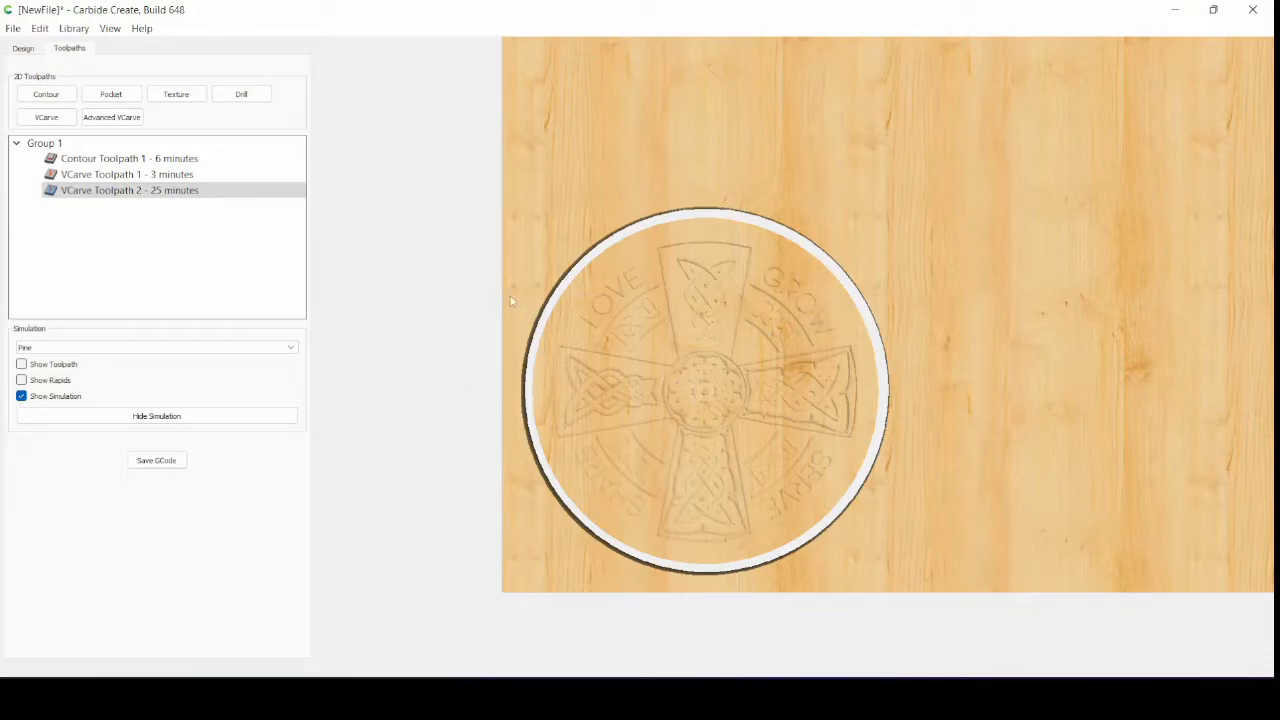
pyautogui.click(158, 416)
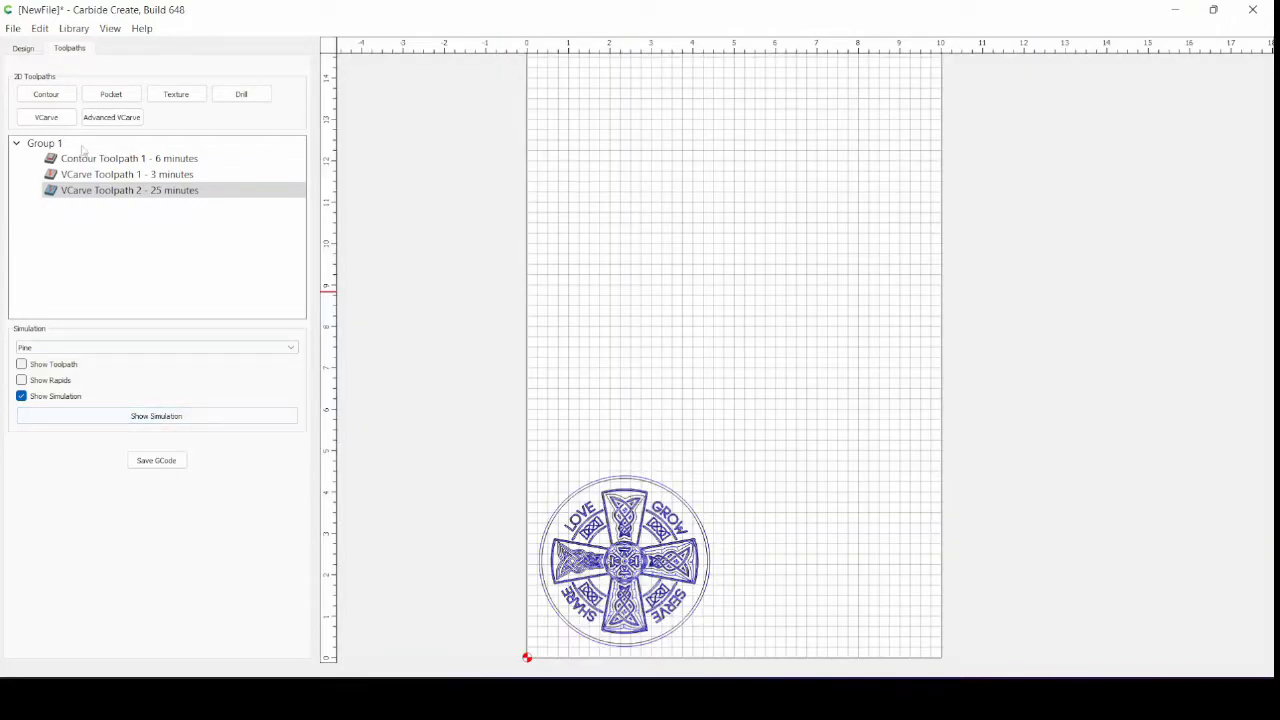
# Step: Duplicate the whole medallion in a linear array of 2 rows and 2 columns with 0.25 in gaps, including its toolpath links
pyautogui.click(24, 48)
pyautogui.moveTo(501, 451); pyautogui.dragTo(756, 670)
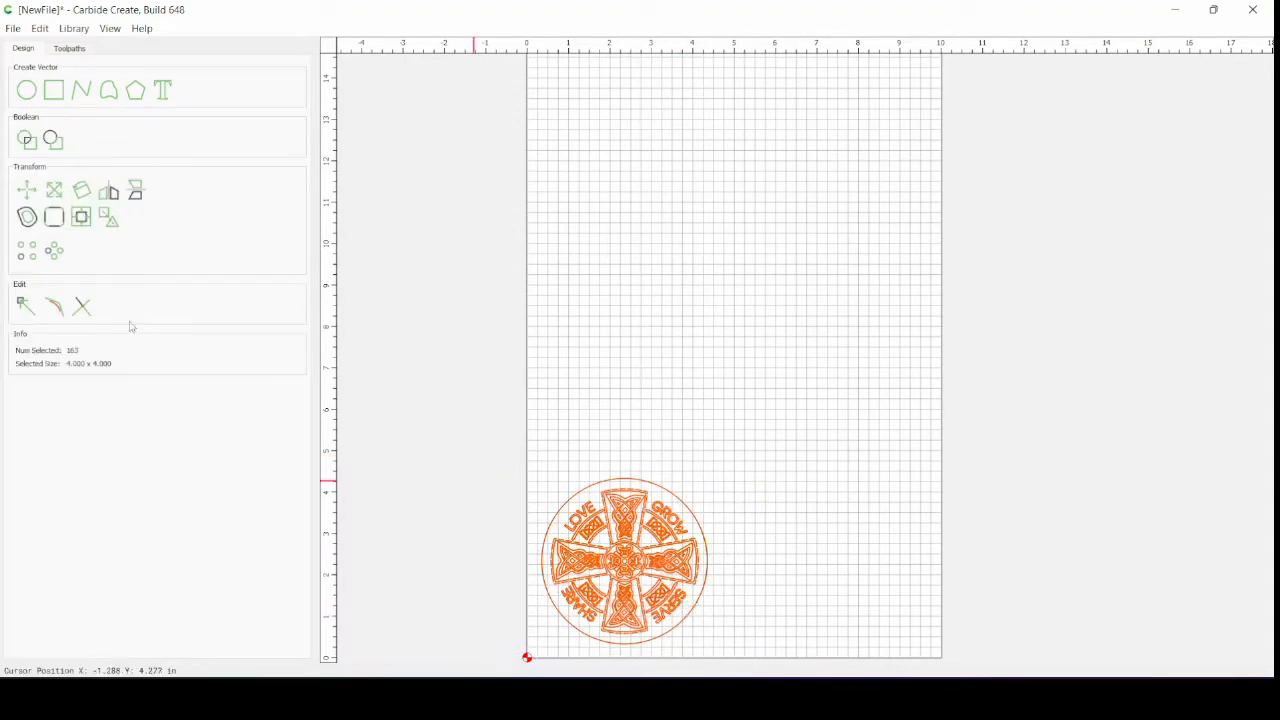
pyautogui.click(27, 252)
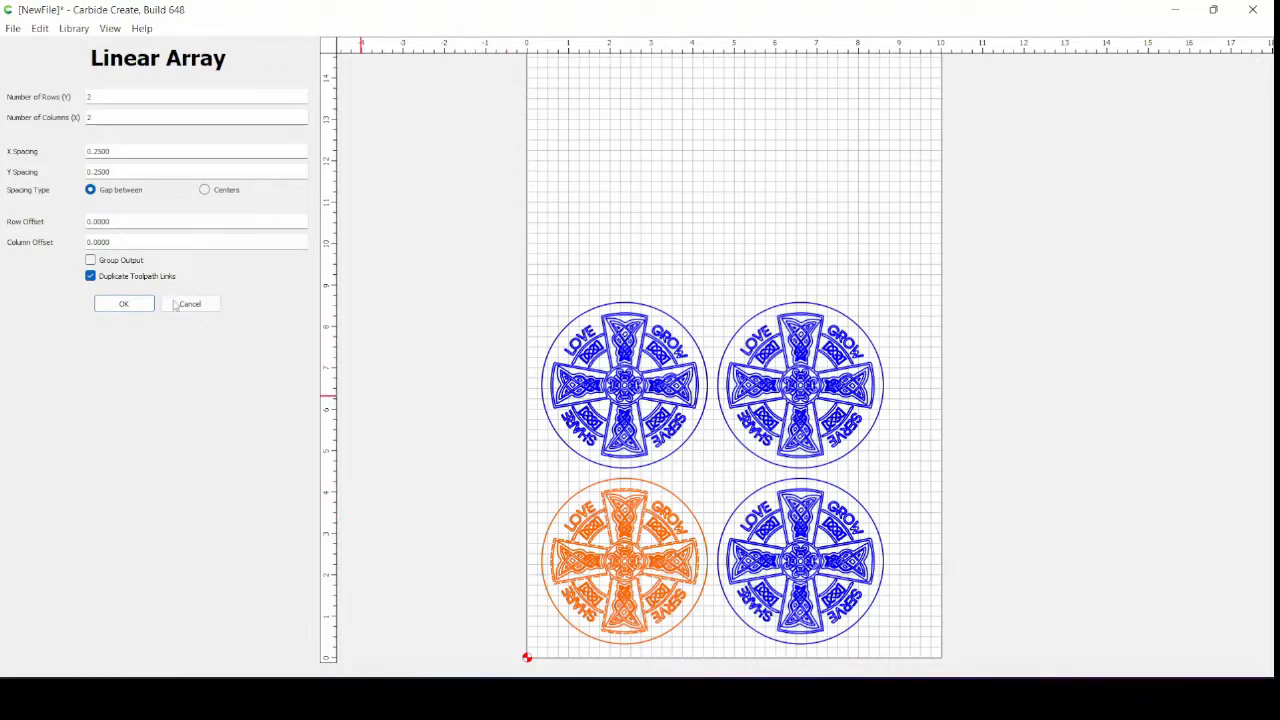
pyautogui.click(124, 304)
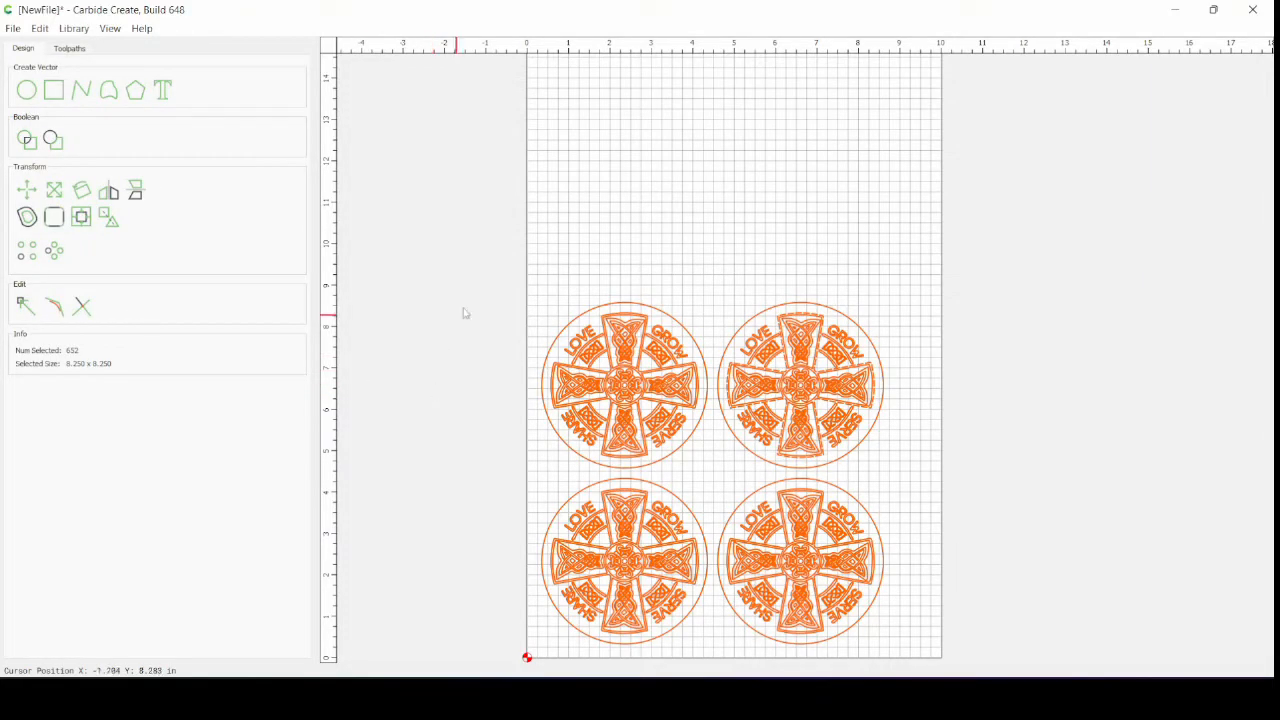
pyautogui.click(457, 354)
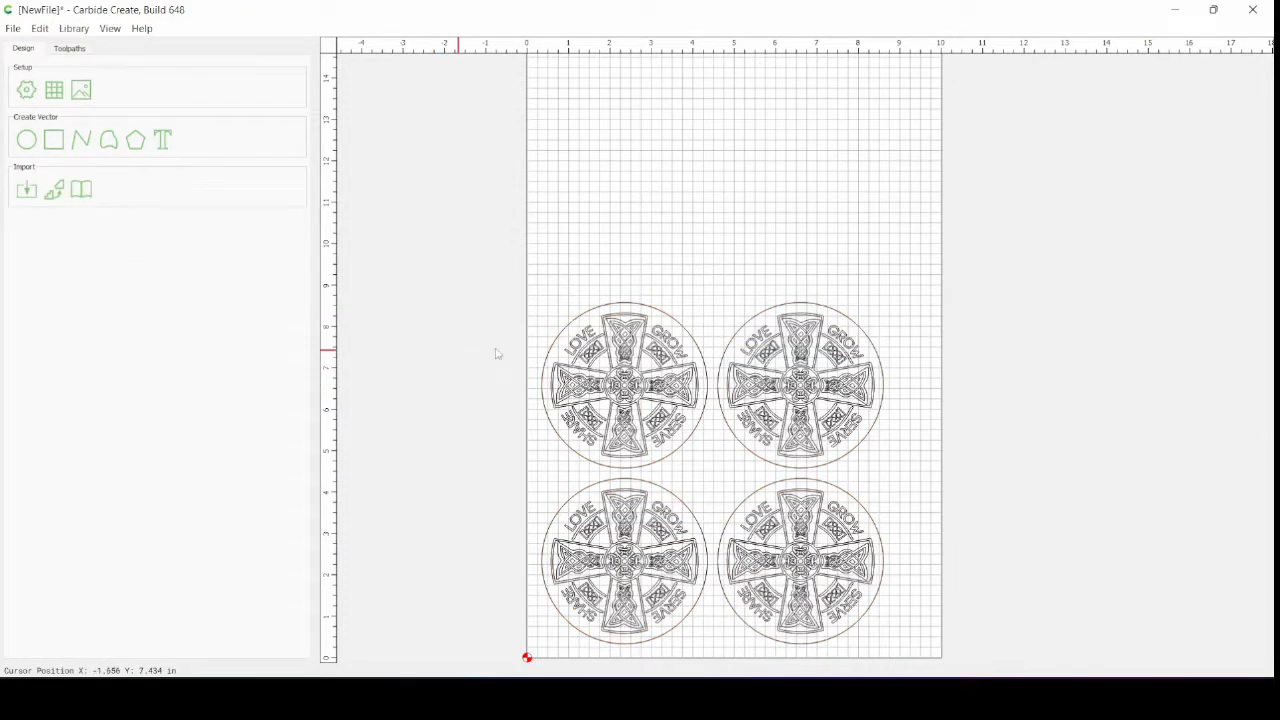
# Step: Check individual vectors of the medallion copy directly above the original, including its outer circle and cross outline
pyautogui.click(565, 342)
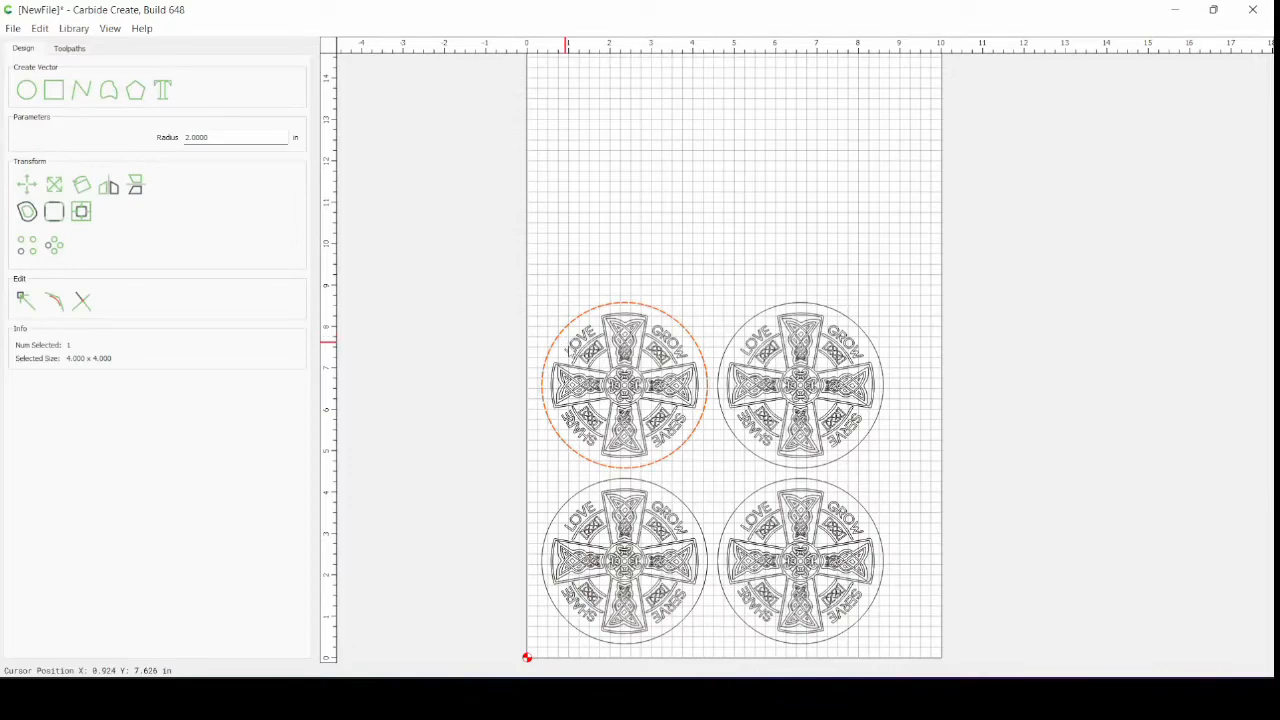
pyautogui.click(564, 352)
pyautogui.click(553, 375)
pyautogui.click(500, 363)
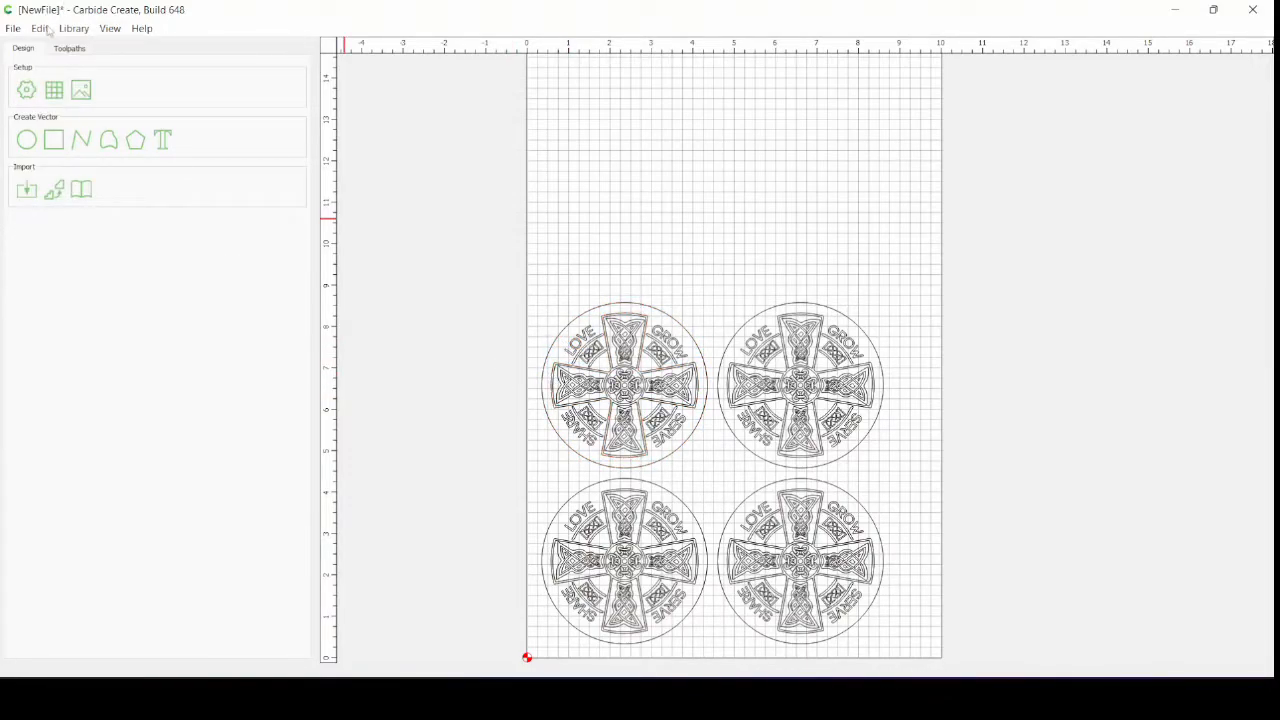
# Step: Review the toolpaths of the four arrayed medallions and inspect their carving simulation before returning to the design
pyautogui.click(69, 48)
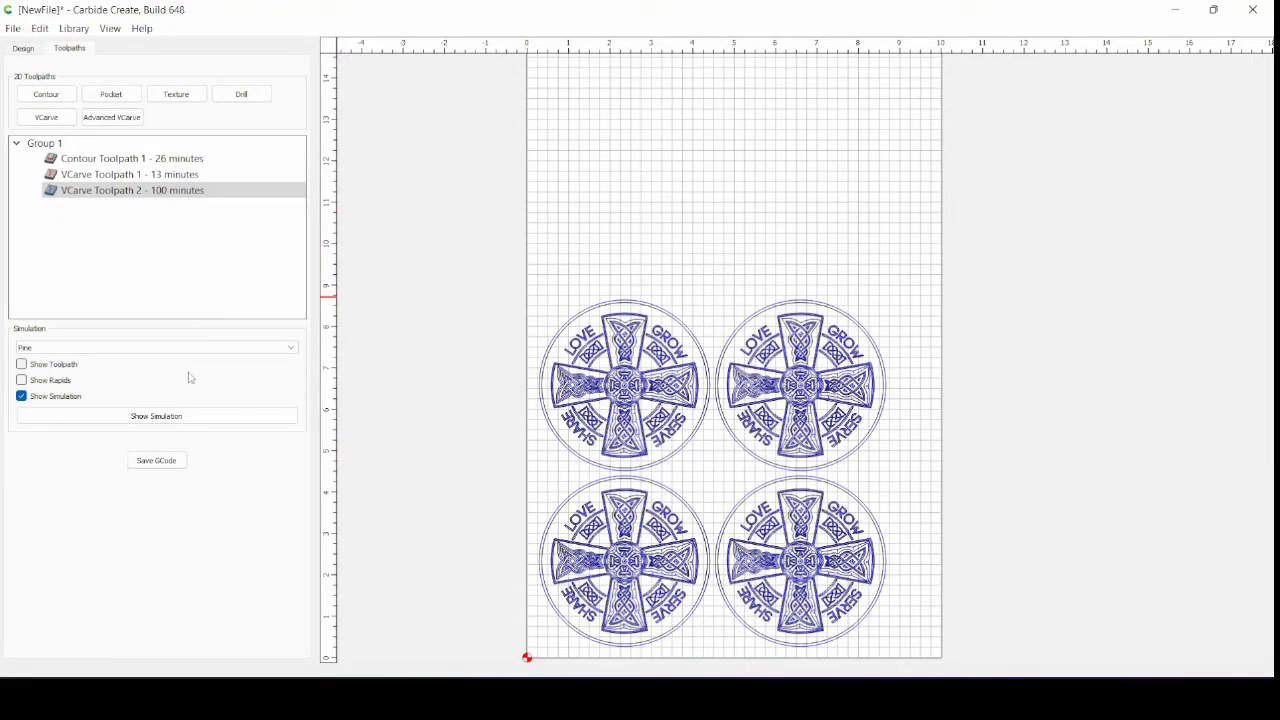
pyautogui.click(178, 421)
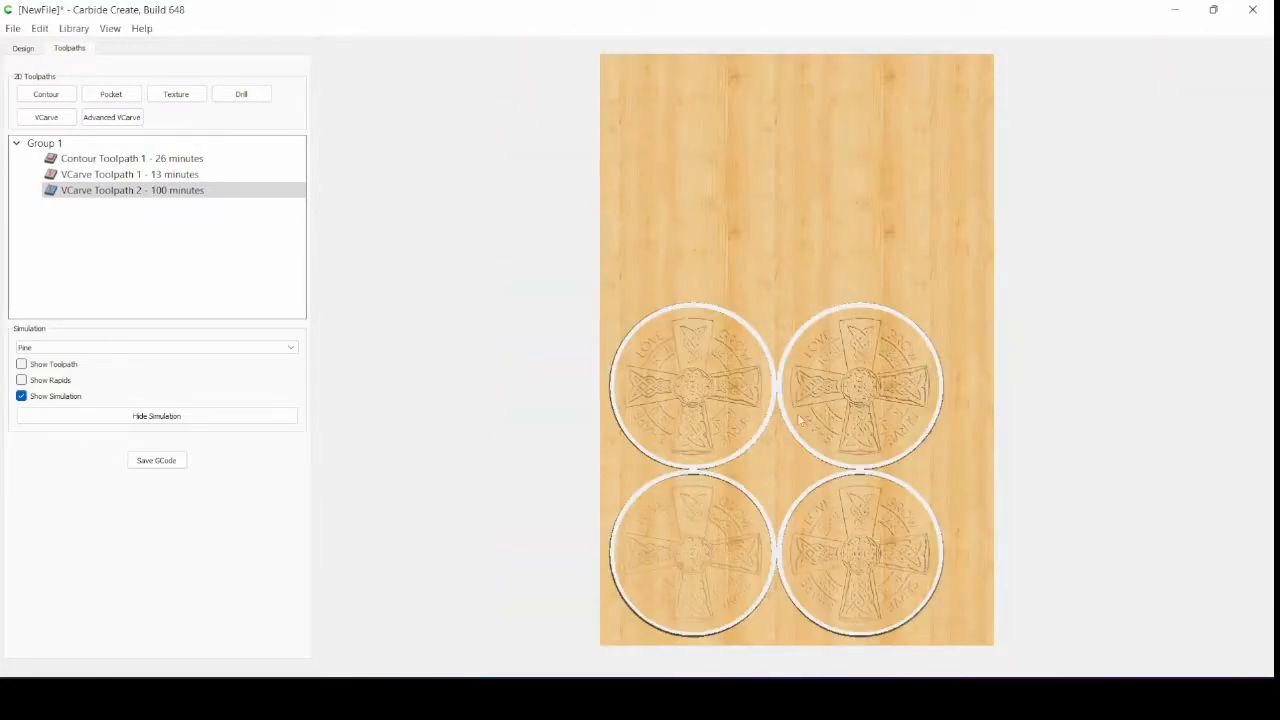
pyautogui.scroll(5, 851, 427)
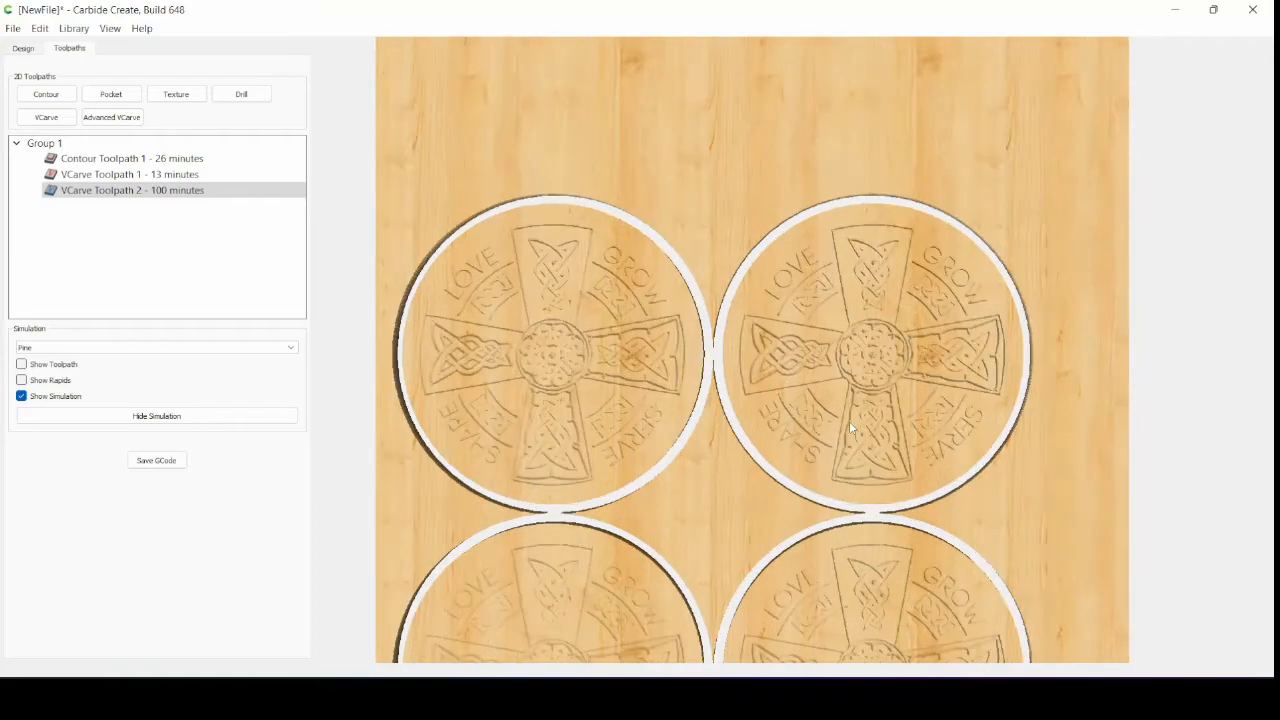
pyautogui.scroll(-3, 849, 421)
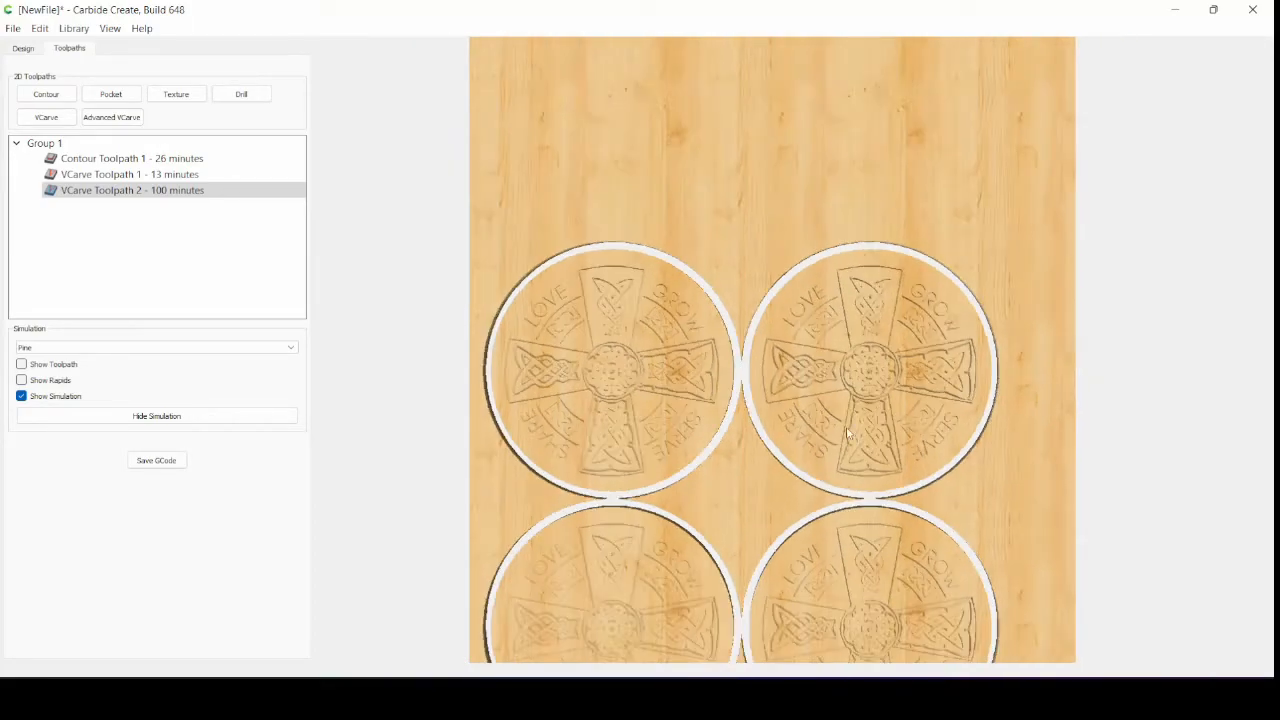
pyautogui.moveTo(830, 323); pyautogui.dragTo(825, 288, button='middle')
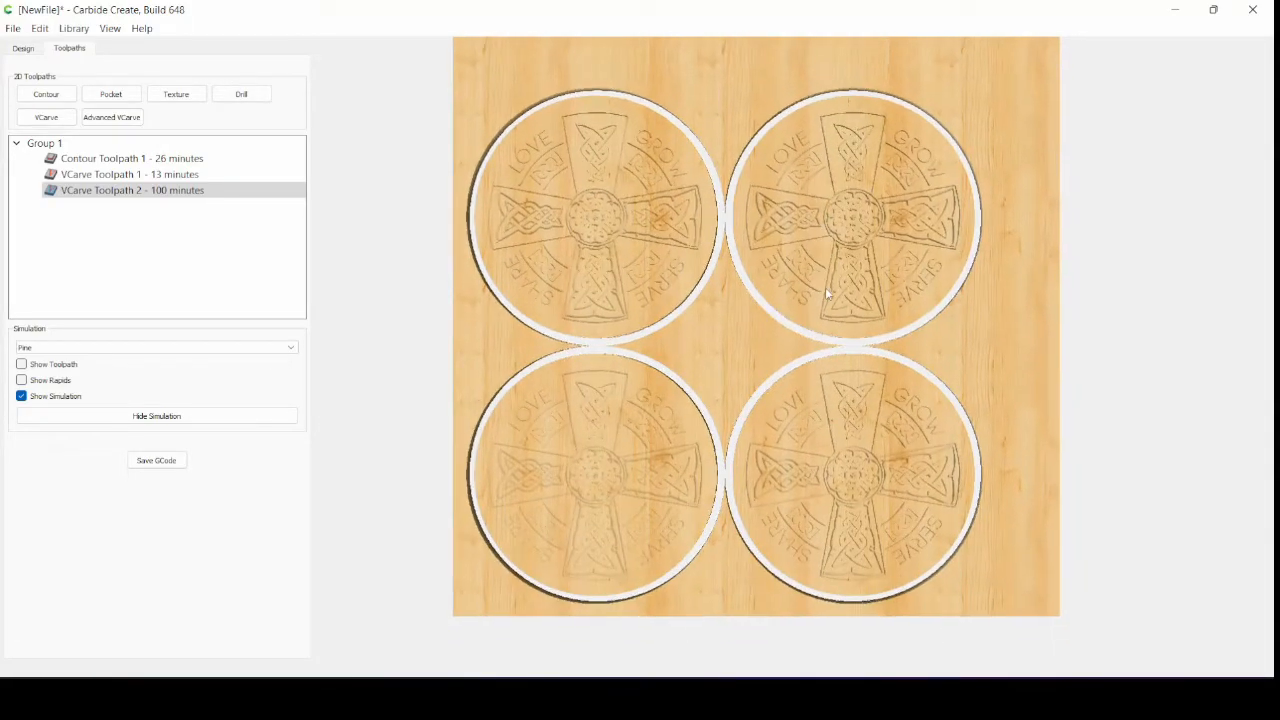
pyautogui.click(156, 416)
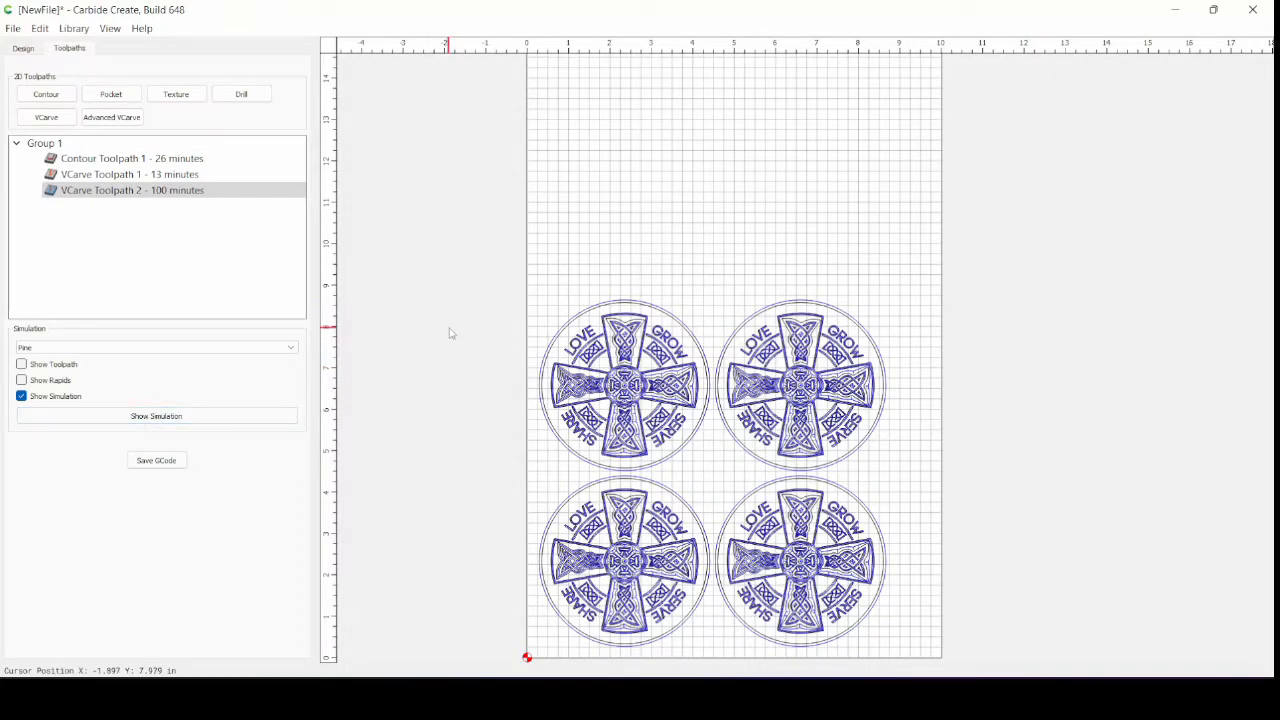
pyautogui.click(23, 48)
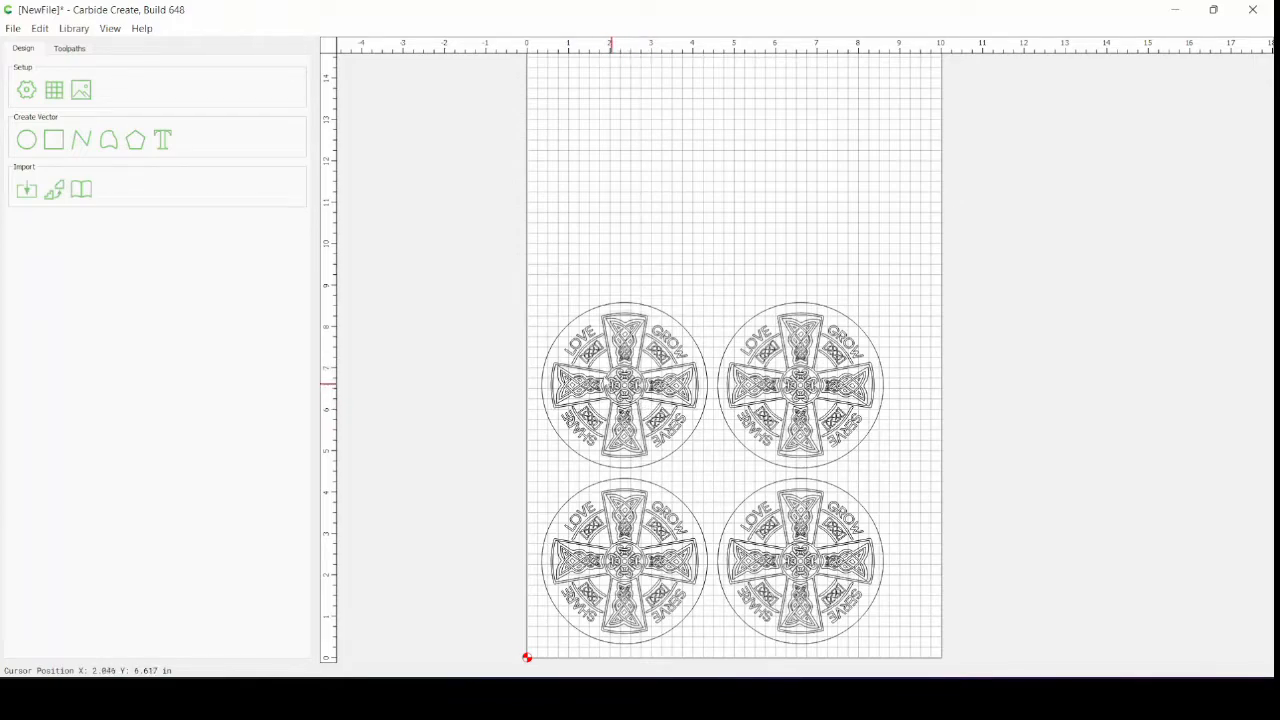
# Step: Delete the three arrayed medallion copies, keeping only the original nearest the origin
pyautogui.moveTo(511, 287); pyautogui.dragTo(907, 479)
pyautogui.press('Delete')
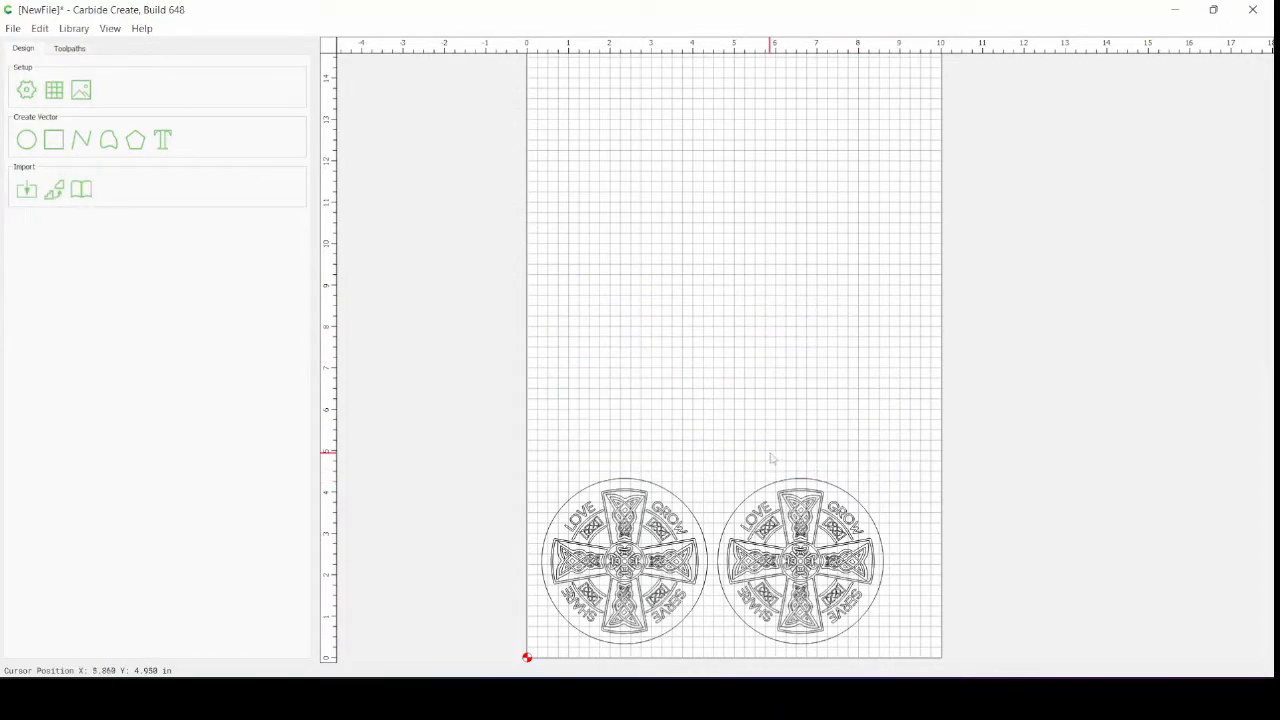
pyautogui.moveTo(716, 449); pyautogui.dragTo(893, 657)
pyautogui.press('Delete')
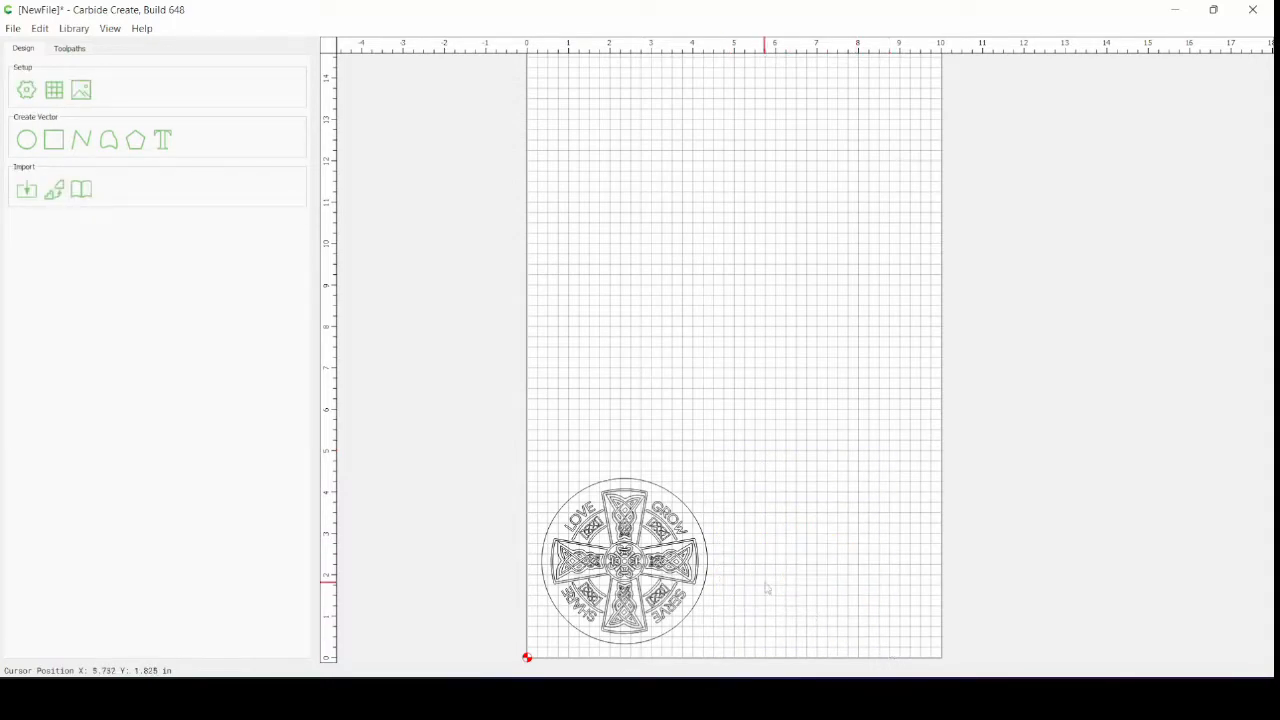
# Step: Check the outer circle and the cross outline of the remaining medallion by selecting each one separately
pyautogui.scroll(5, 608, 603)
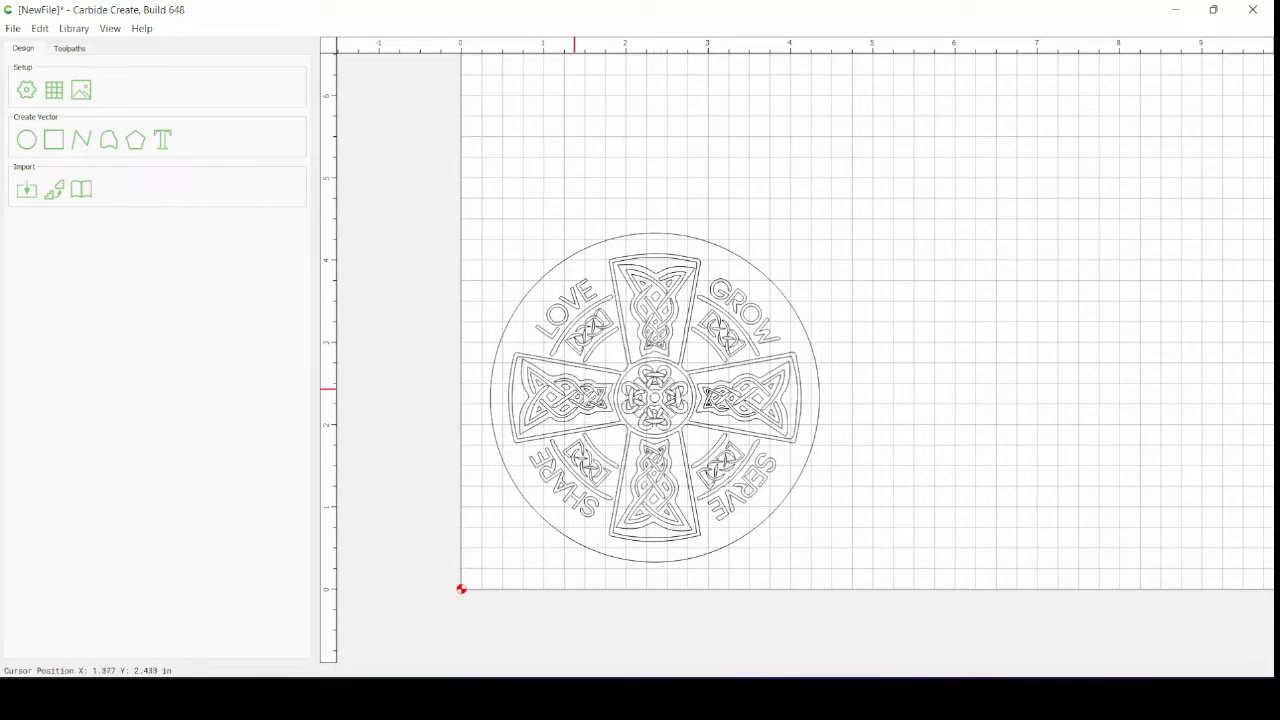
pyautogui.click(495, 358)
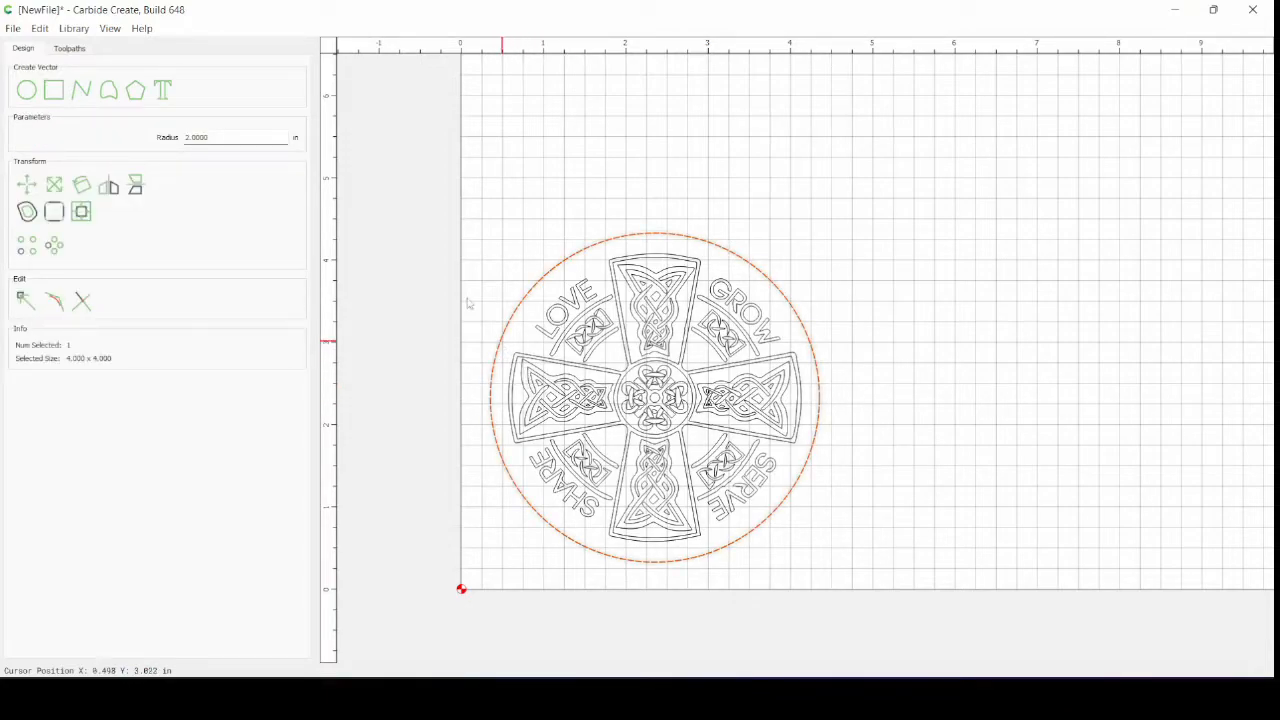
pyautogui.click(431, 266)
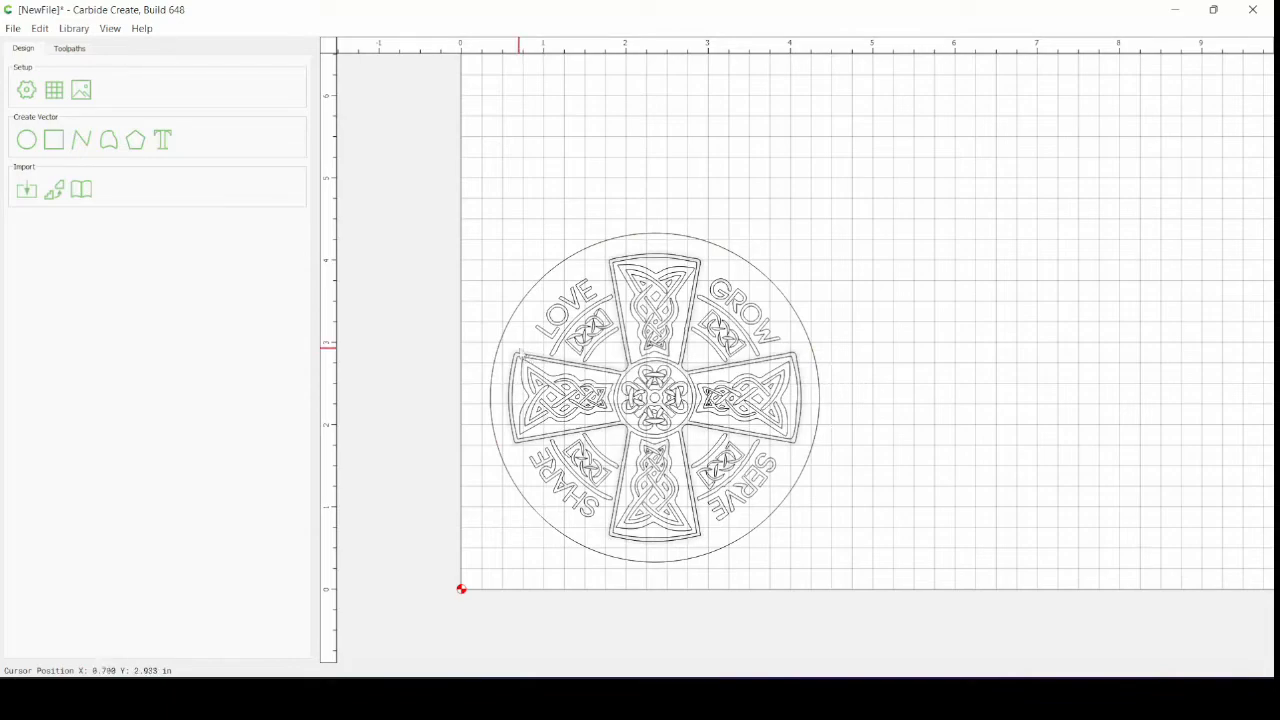
pyautogui.click(539, 374)
pyautogui.click(485, 322)
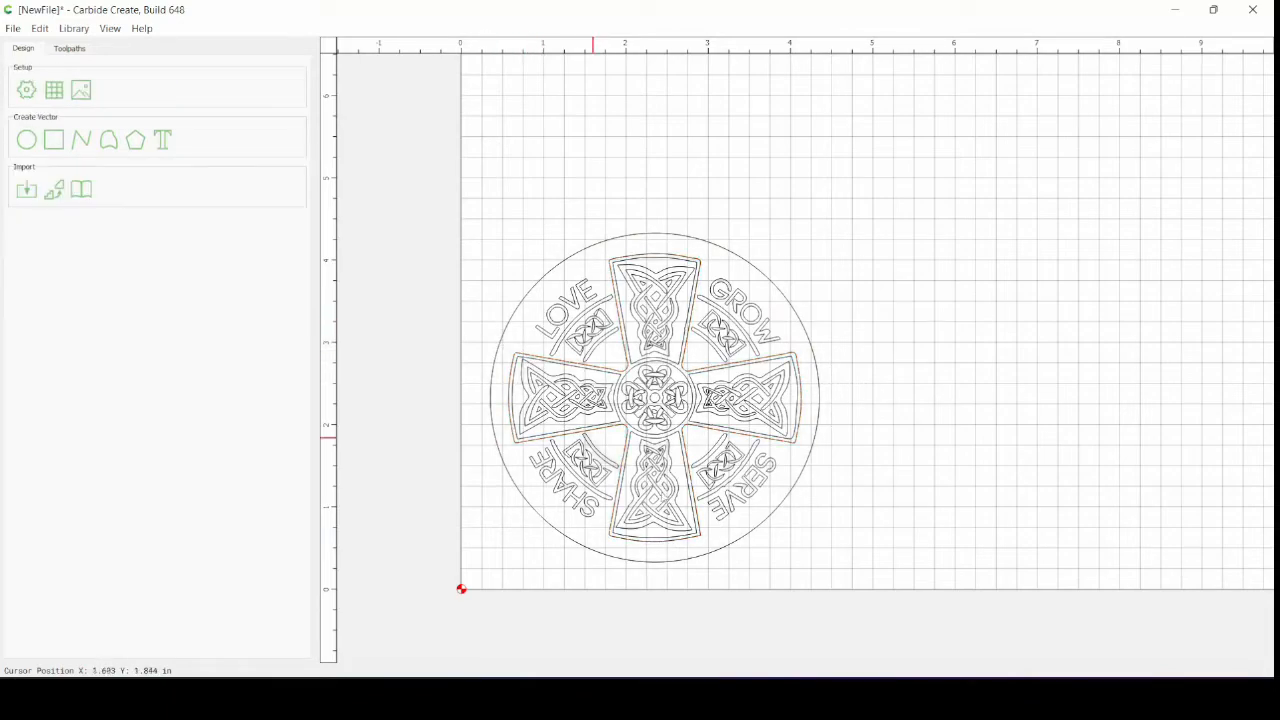
# Step: Select the vectors across the medallion's lower-right part, take three near the SERVE knot panel out of the selection, and clear it
pyautogui.moveTo(826, 549); pyautogui.dragTo(604, 370)
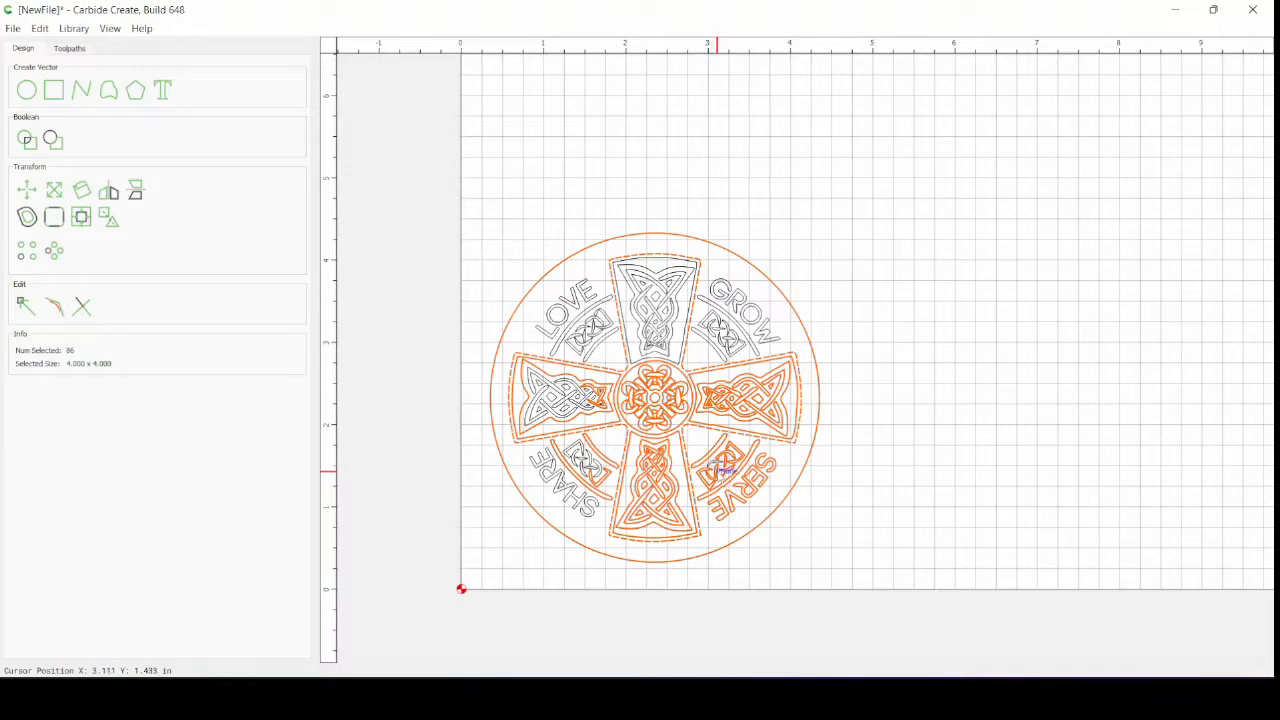
pyautogui.keyDown('shift'); pyautogui.click(706, 471); pyautogui.keyUp('shift')
pyautogui.keyDown('shift'); pyautogui.click(705, 475); pyautogui.keyUp('shift')
pyautogui.keyDown('shift'); pyautogui.click(706, 464); pyautogui.keyUp('shift')
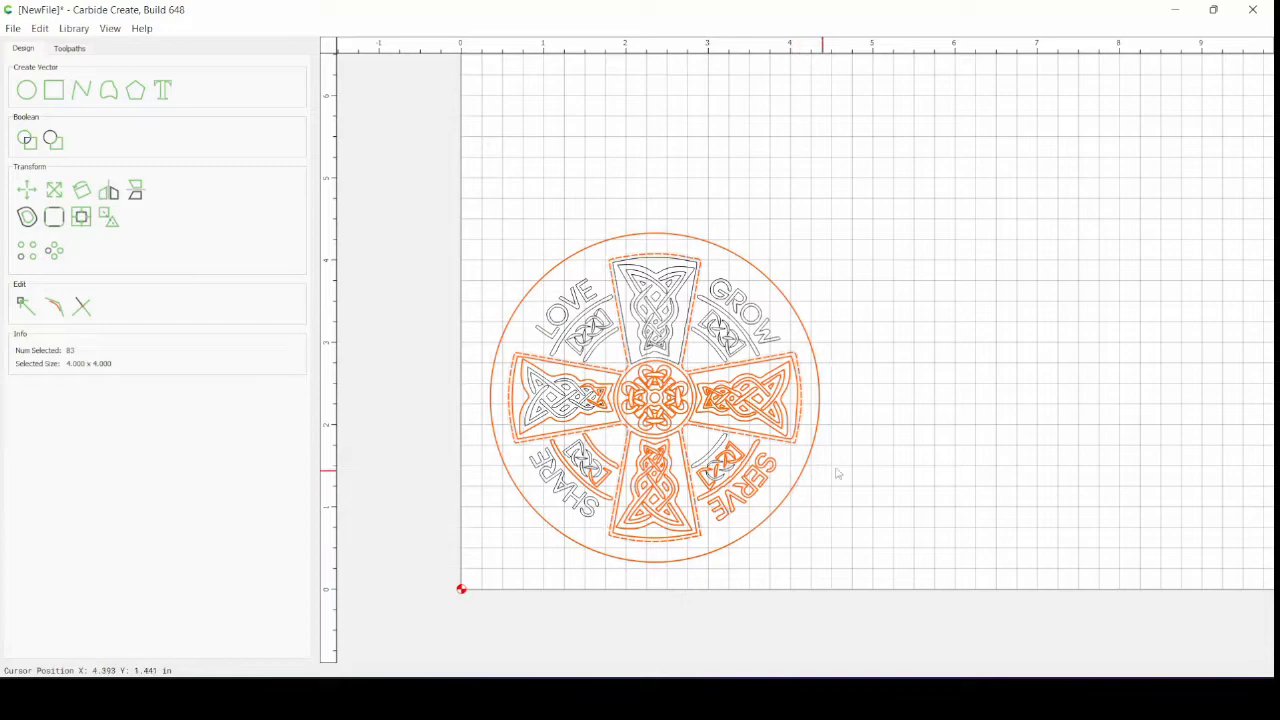
pyautogui.click(955, 488)
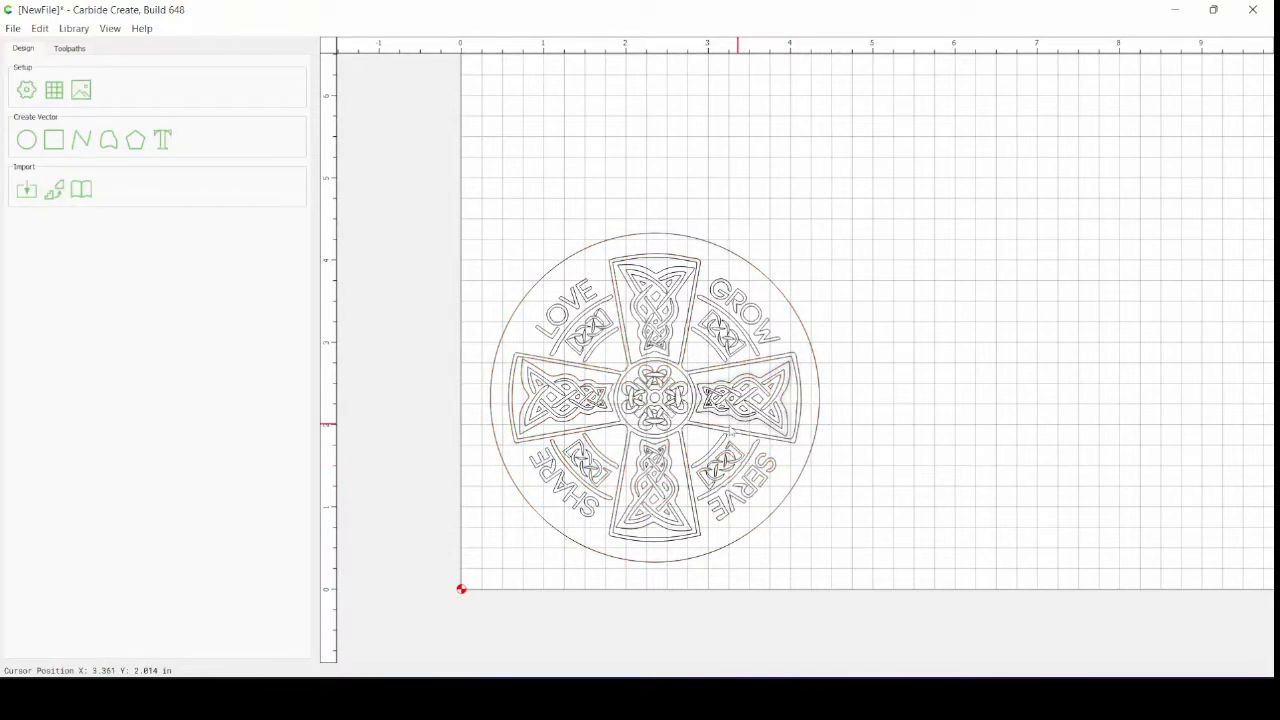
# Step: Check the cross outline, the vectors crossing its right arm and the lower arm's knotwork as separate selections, and clear the selection
pyautogui.click(698, 425)
pyautogui.click(694, 438)
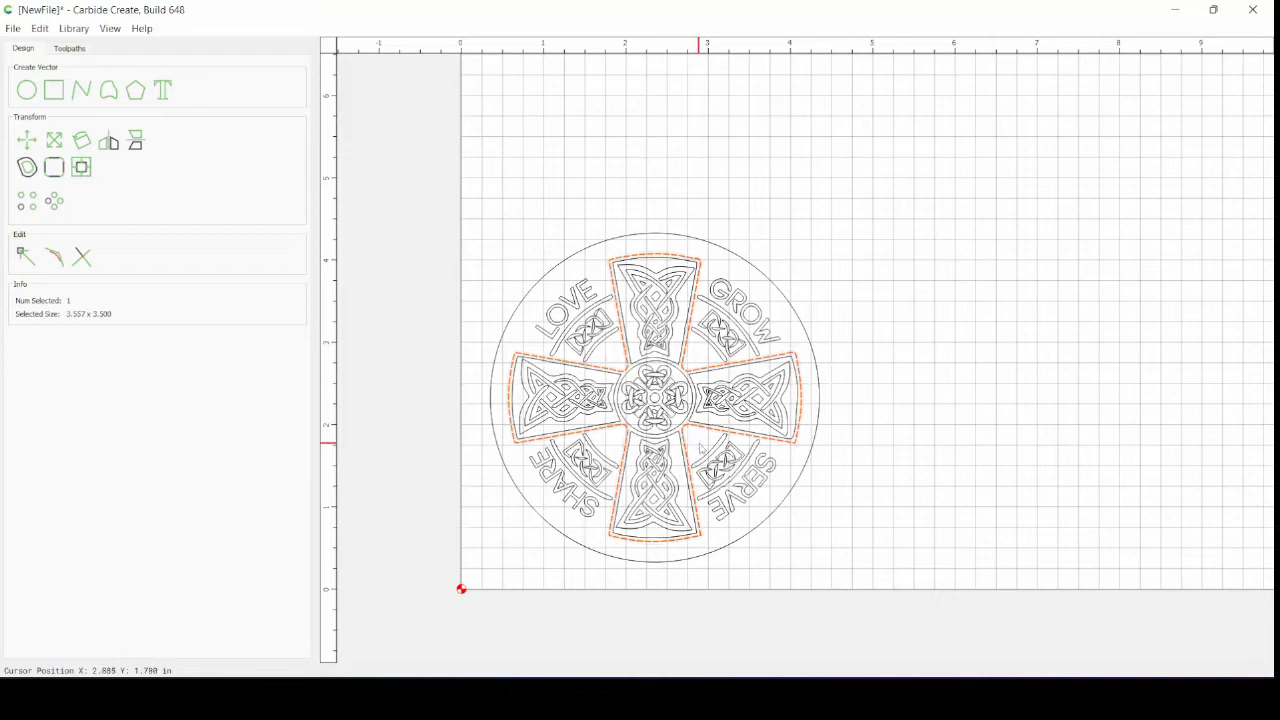
pyautogui.click(701, 447)
pyautogui.moveTo(700, 440); pyautogui.dragTo(807, 356)
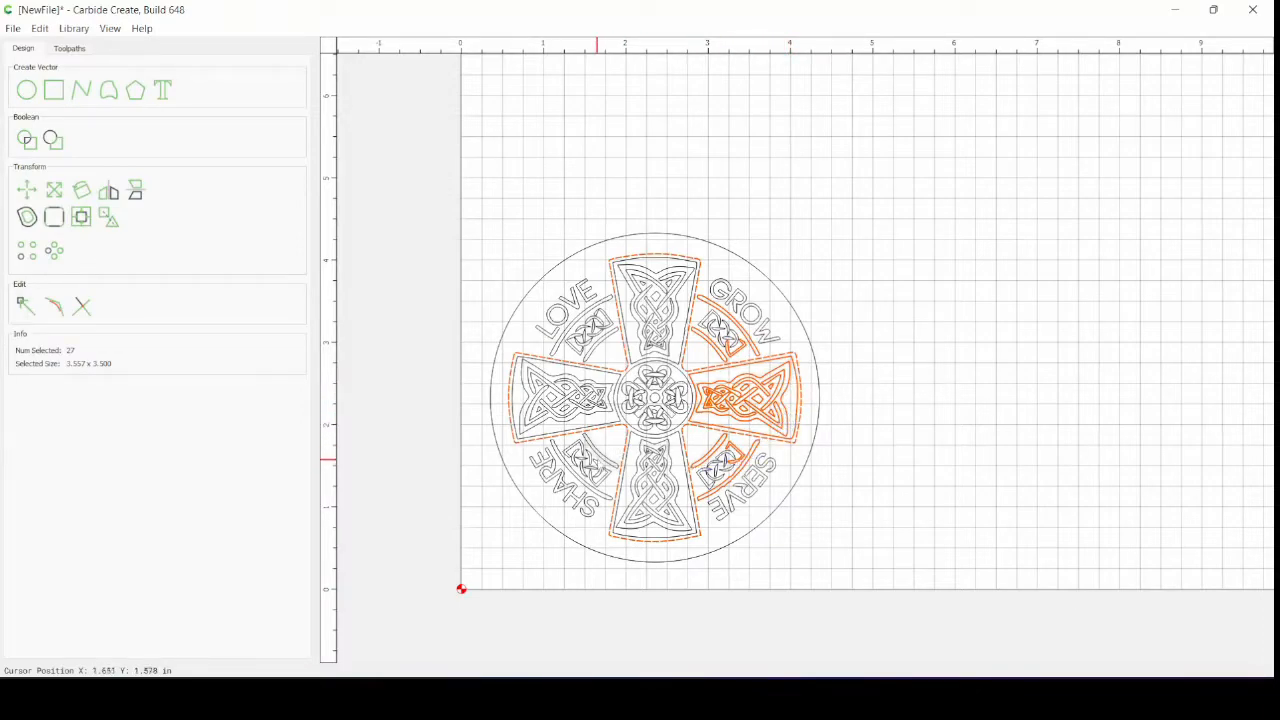
pyautogui.click(607, 453)
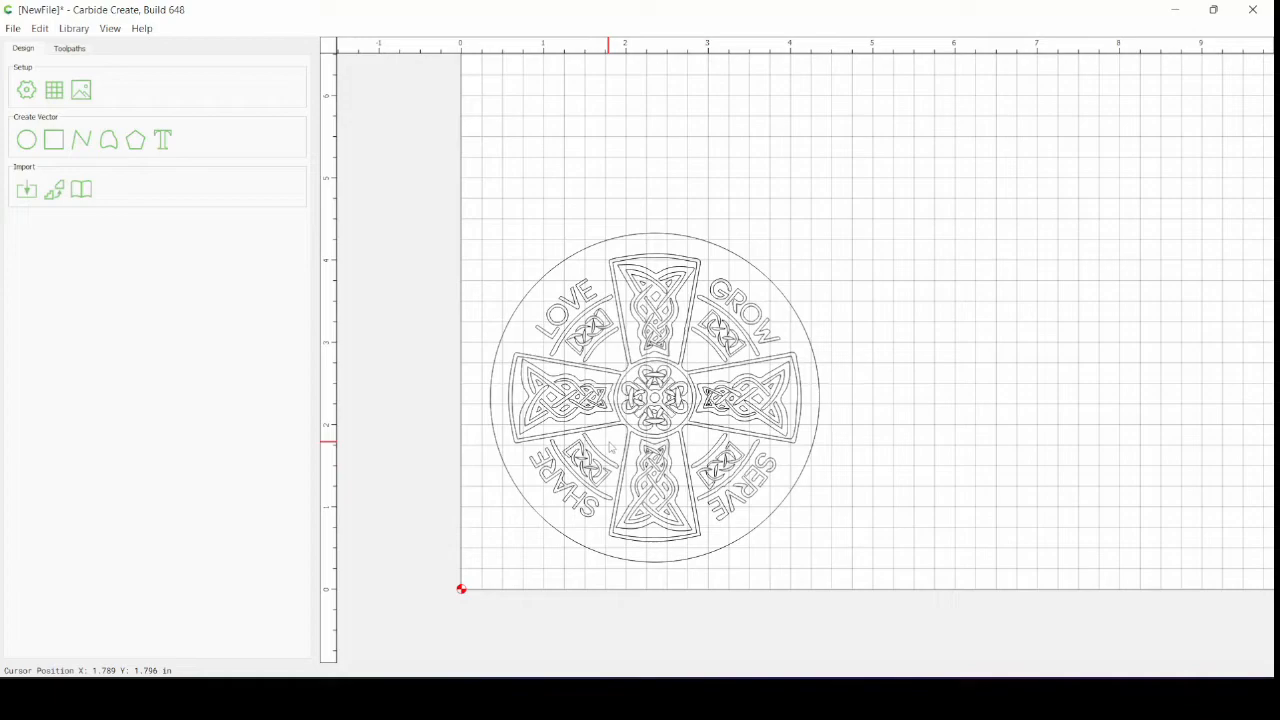
pyautogui.moveTo(612, 438); pyautogui.dragTo(706, 548)
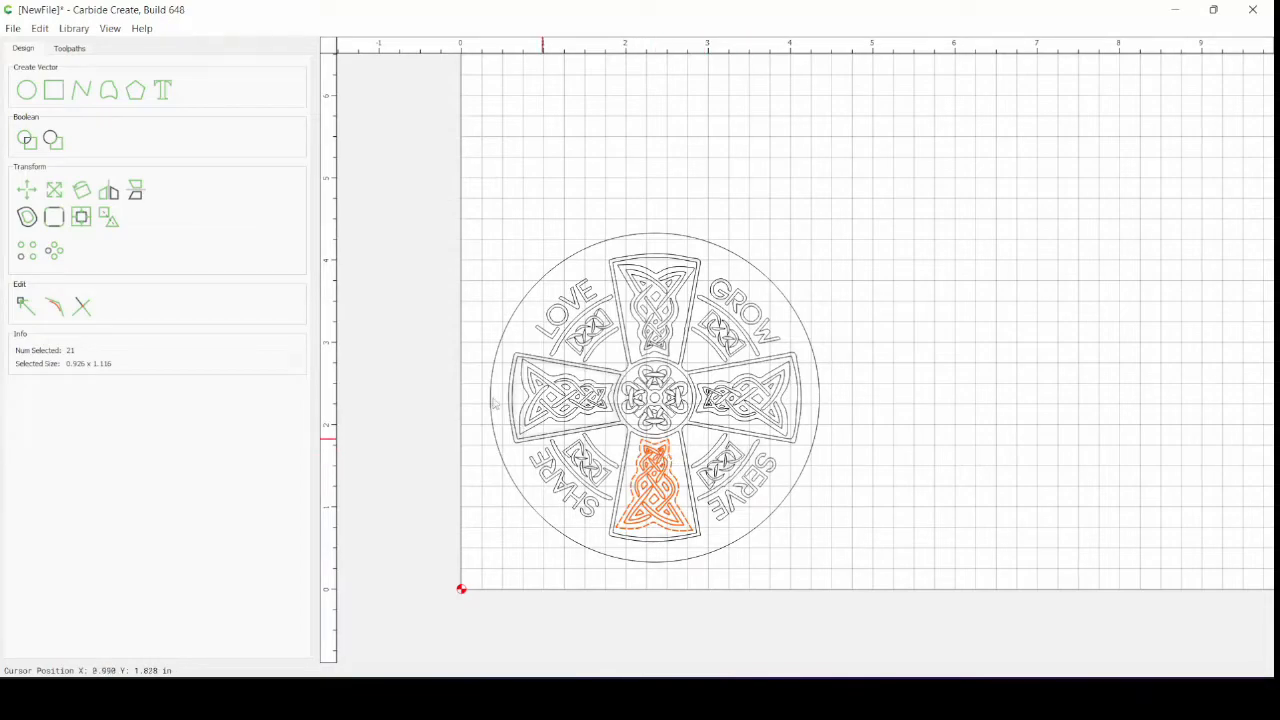
pyautogui.click(469, 376)
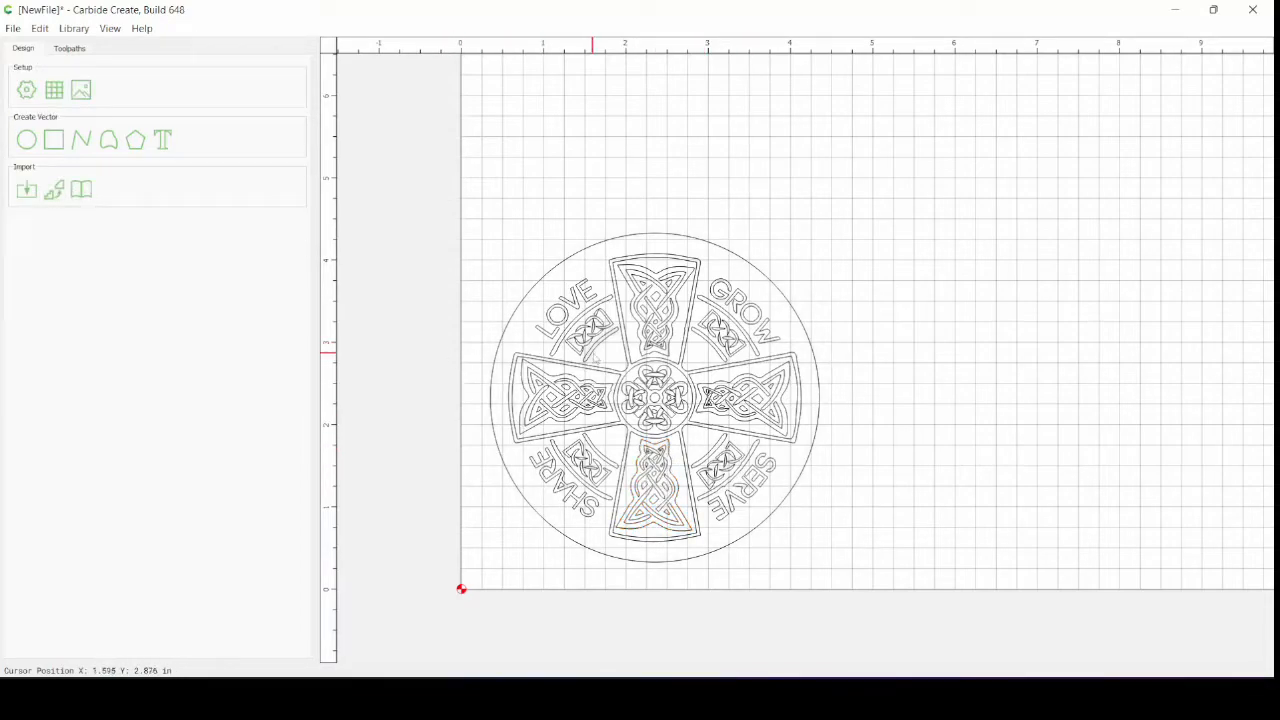
# Step: Add the word "Text" in Old English Text MT with a 1 in font height directly above the medallion
pyautogui.scroll(-4, 657, 361)
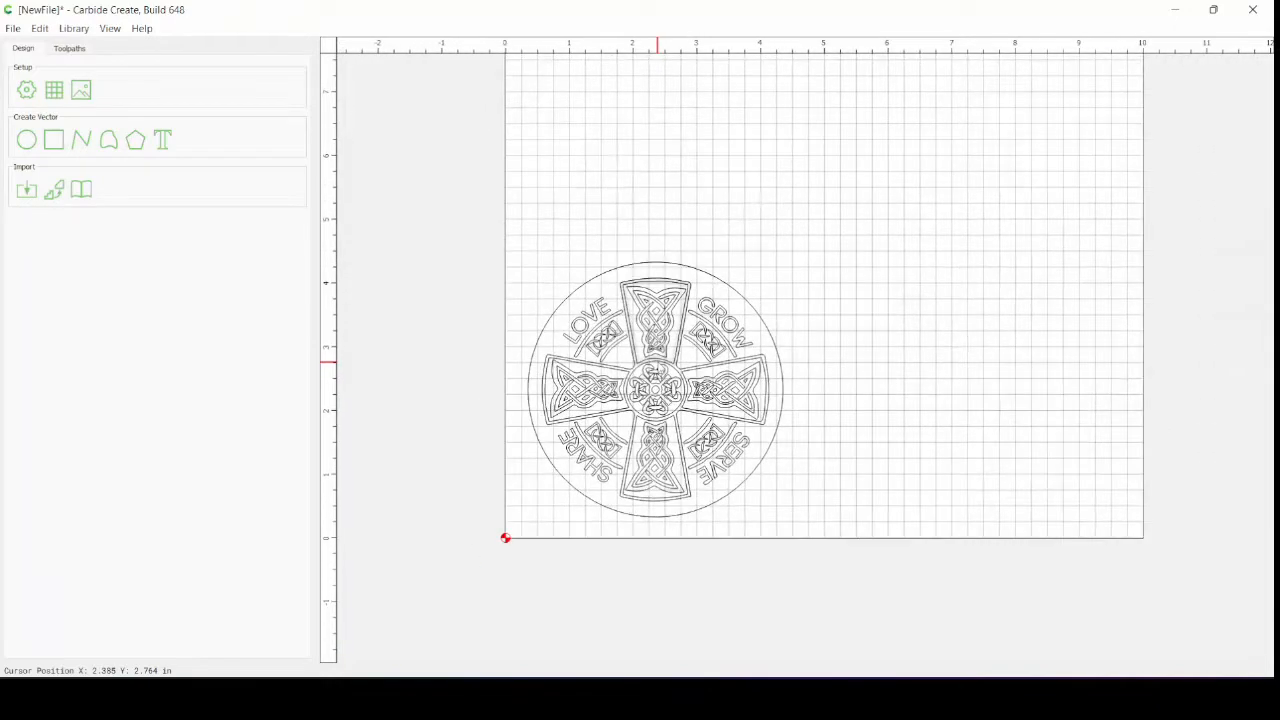
pyautogui.moveTo(652, 404); pyautogui.dragTo(643, 494, button='middle')
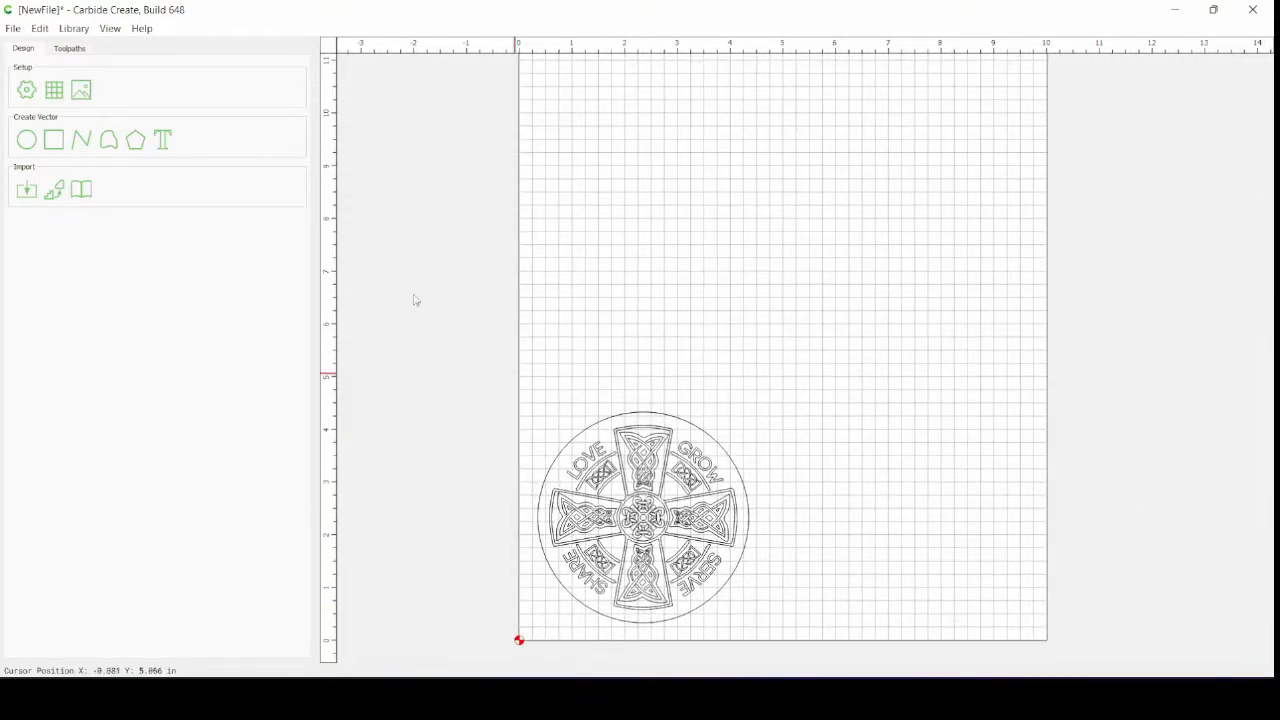
pyautogui.click(163, 141)
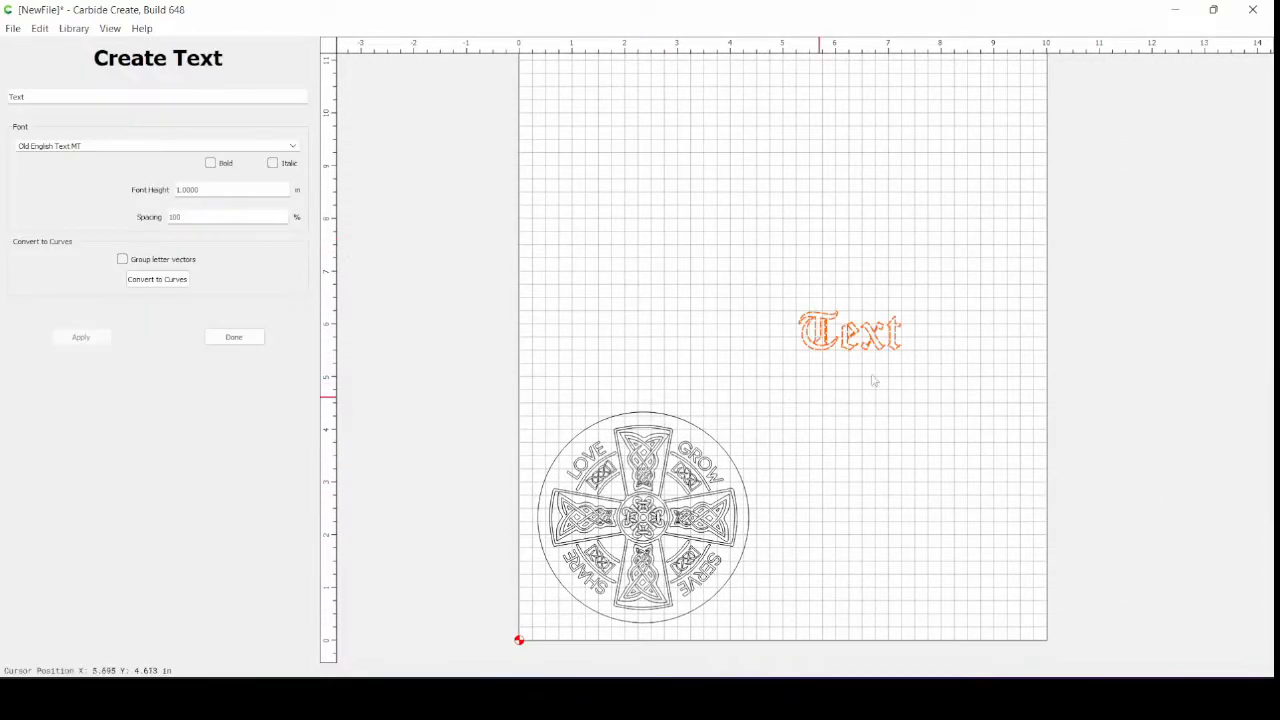
pyautogui.moveTo(832, 344); pyautogui.dragTo(624, 403)
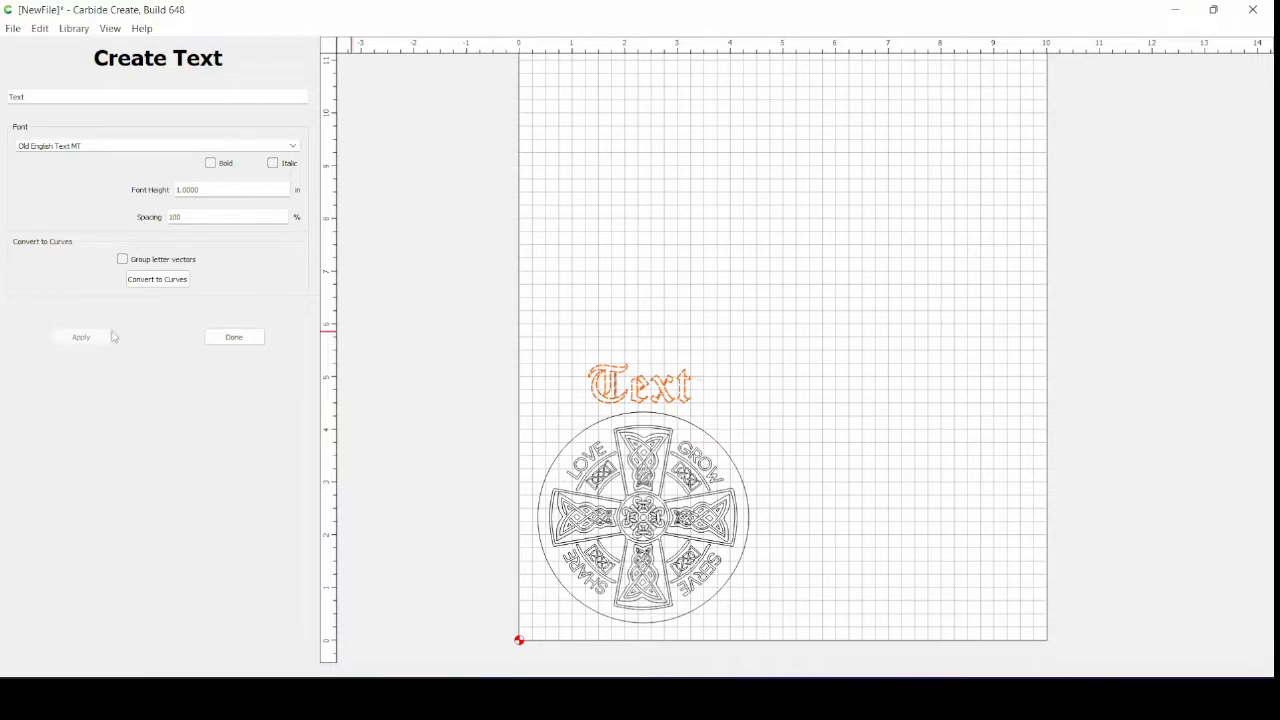
pyautogui.click(243, 339)
# Step: Duplicate the medallion and its text in a linear array of 2 rows and 2 columns with 0.25 in gaps, and check one text copy
pyautogui.moveTo(476, 338); pyautogui.dragTo(826, 668)
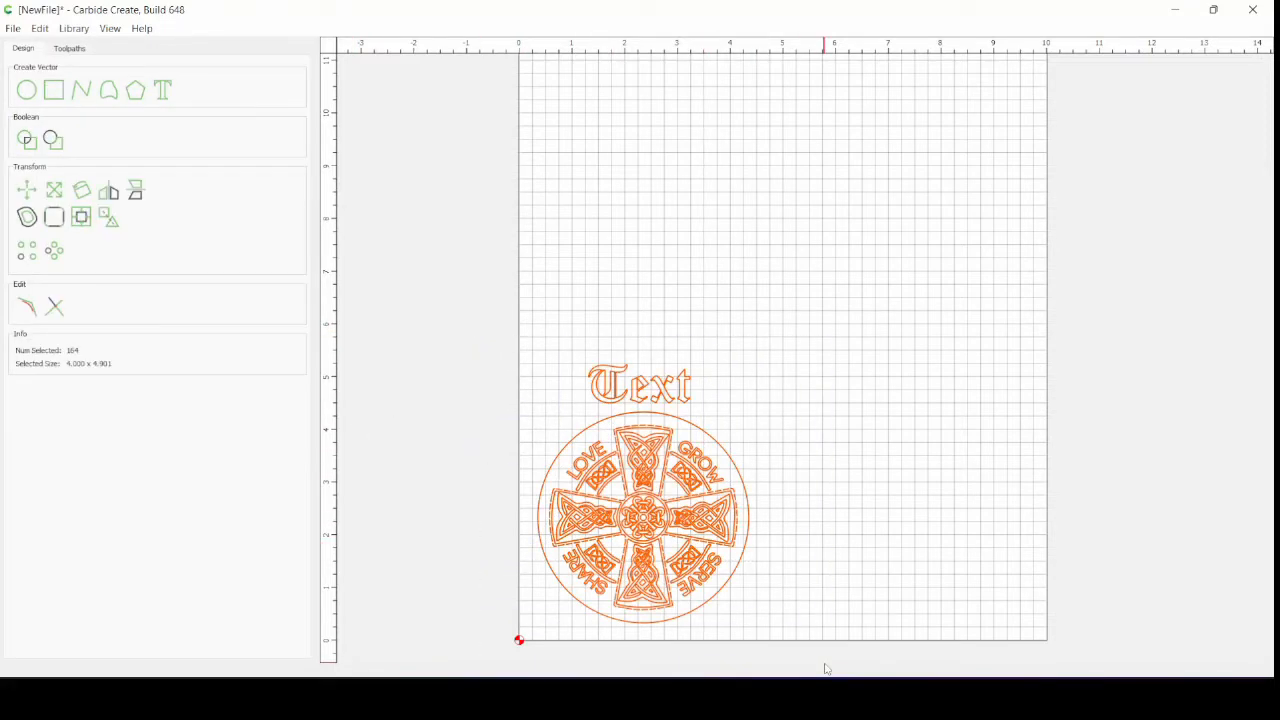
pyautogui.click(28, 250)
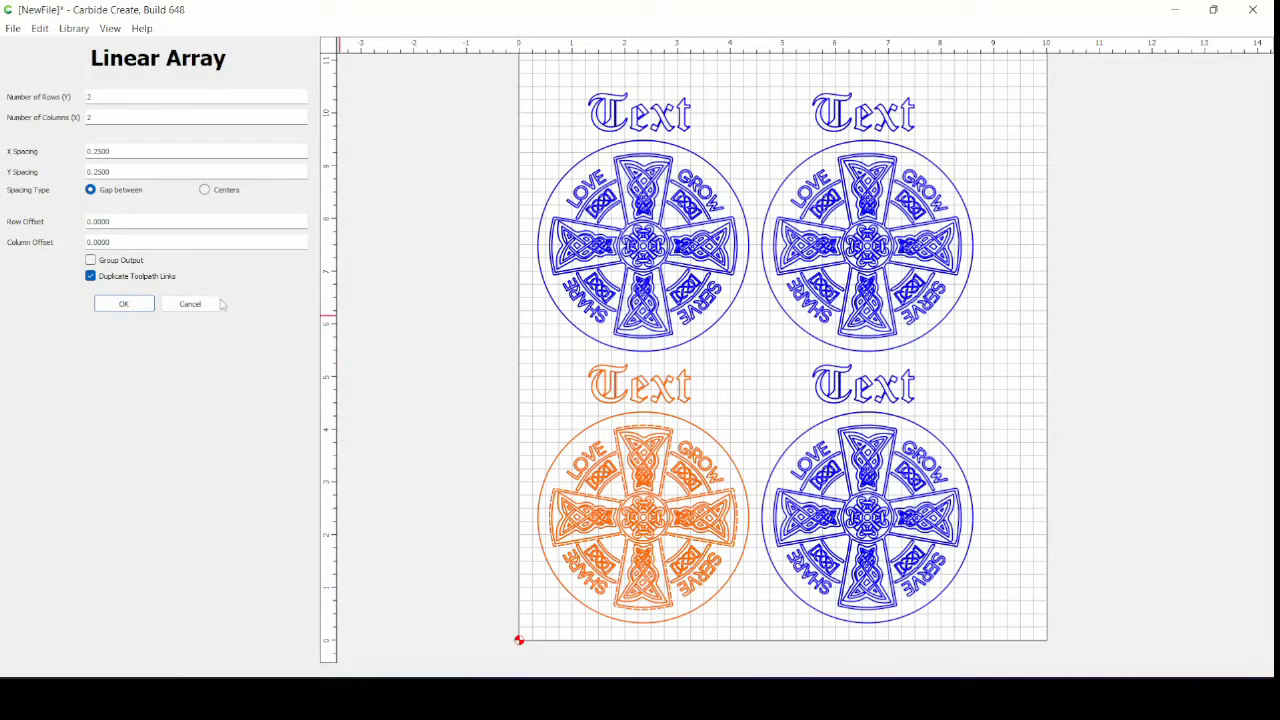
pyautogui.click(124, 304)
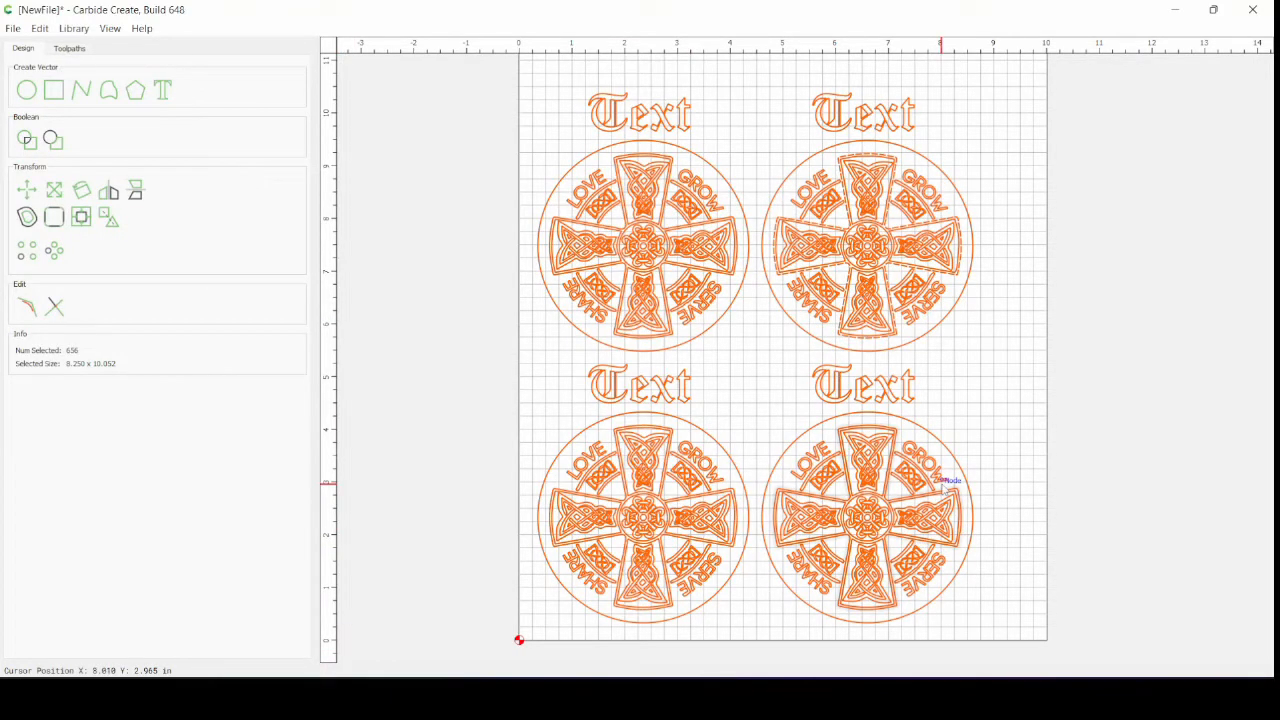
pyautogui.click(907, 402)
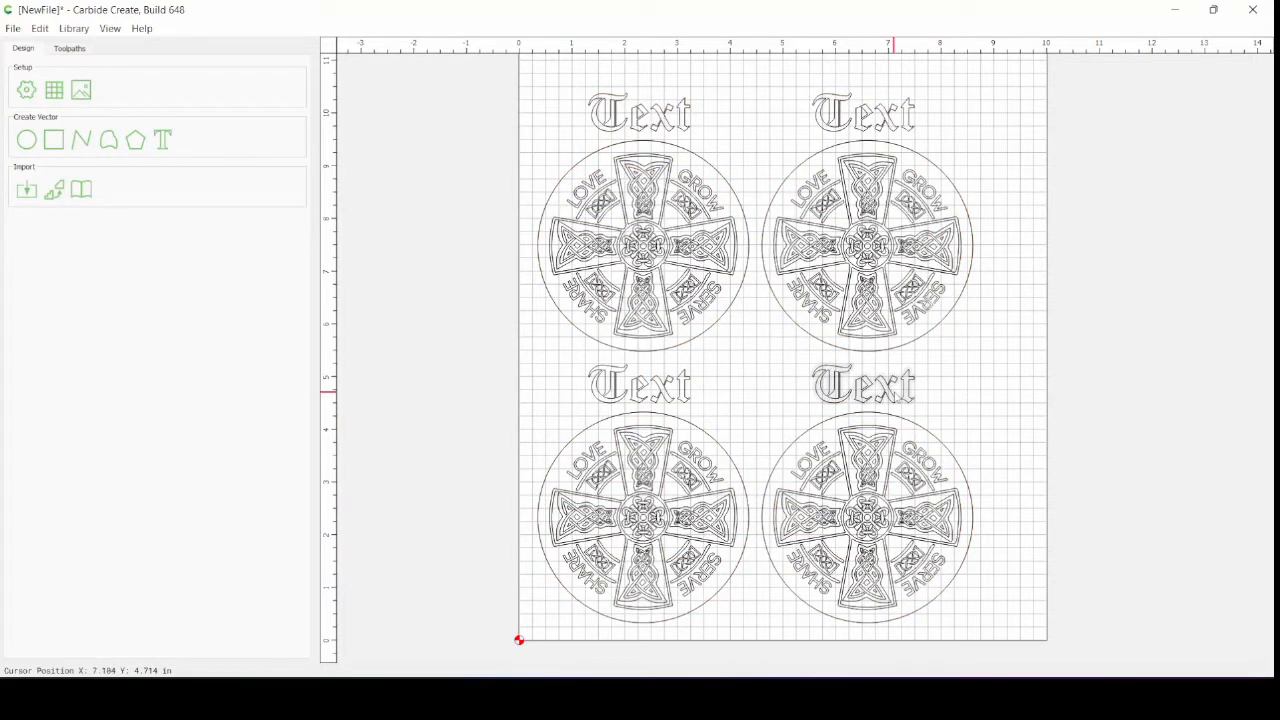
pyautogui.click(893, 391)
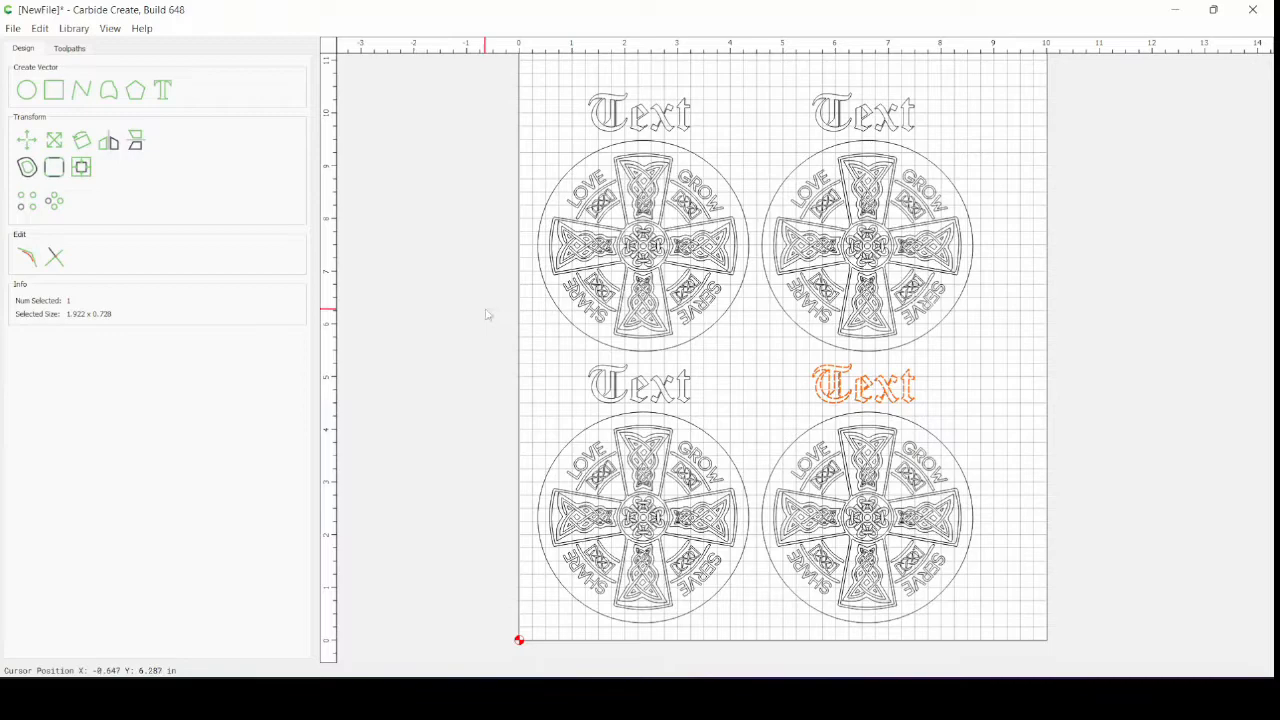
# Step: Undo the linear array and the text added above the medallion
pyautogui.hotkey('ctrl', 'z')
pyautogui.hotkey('ctrl', 'z')
pyautogui.hotkey('ctrl', 'z')
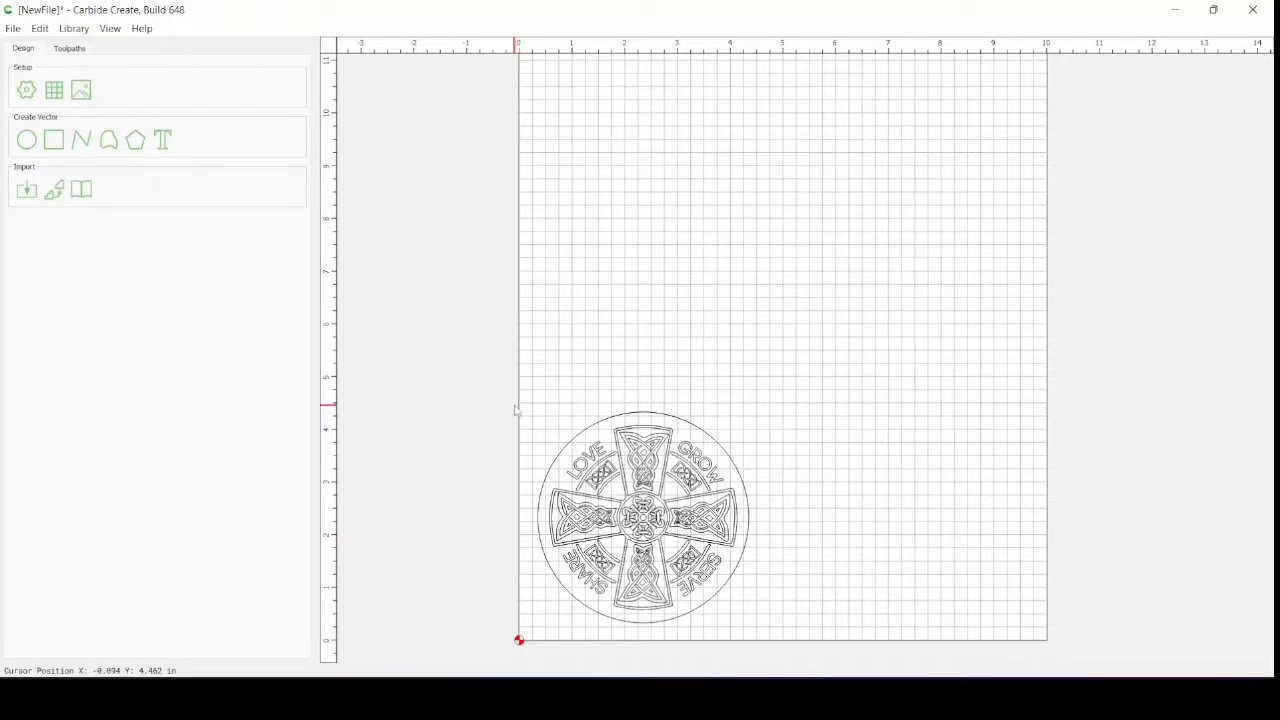
pyautogui.moveTo(510, 392); pyautogui.dragTo(796, 644)
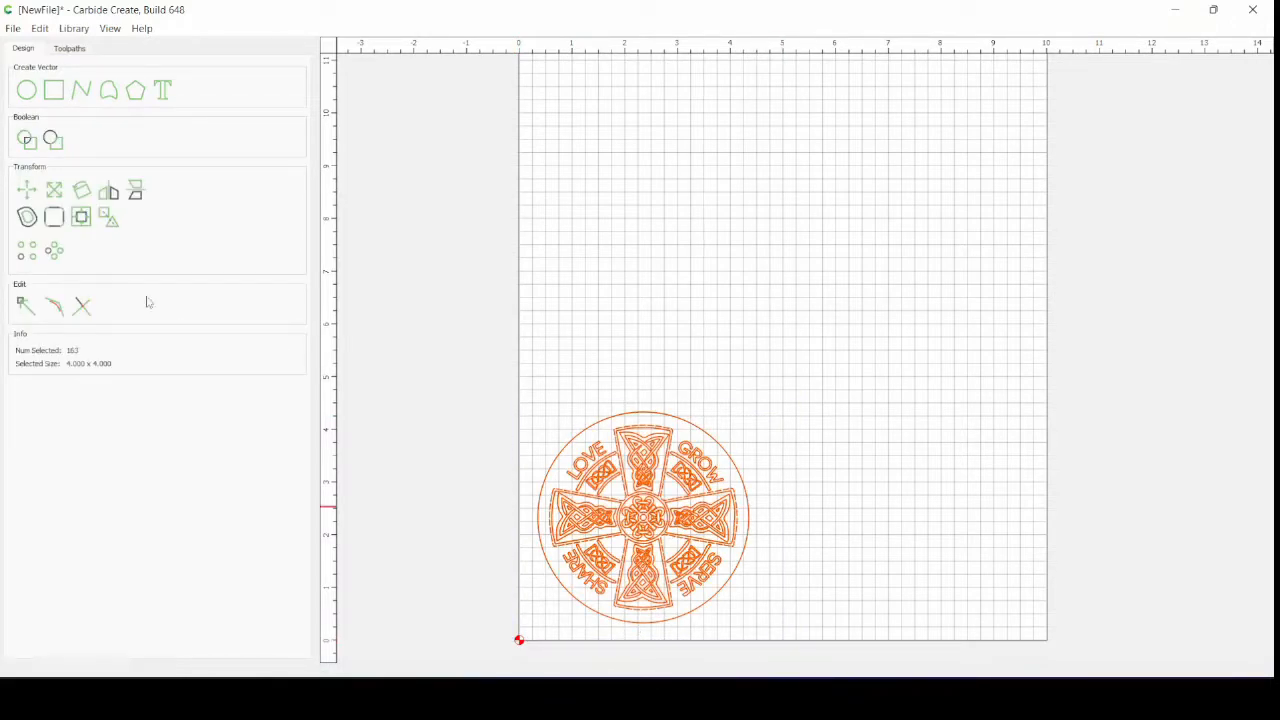
pyautogui.click(31, 256)
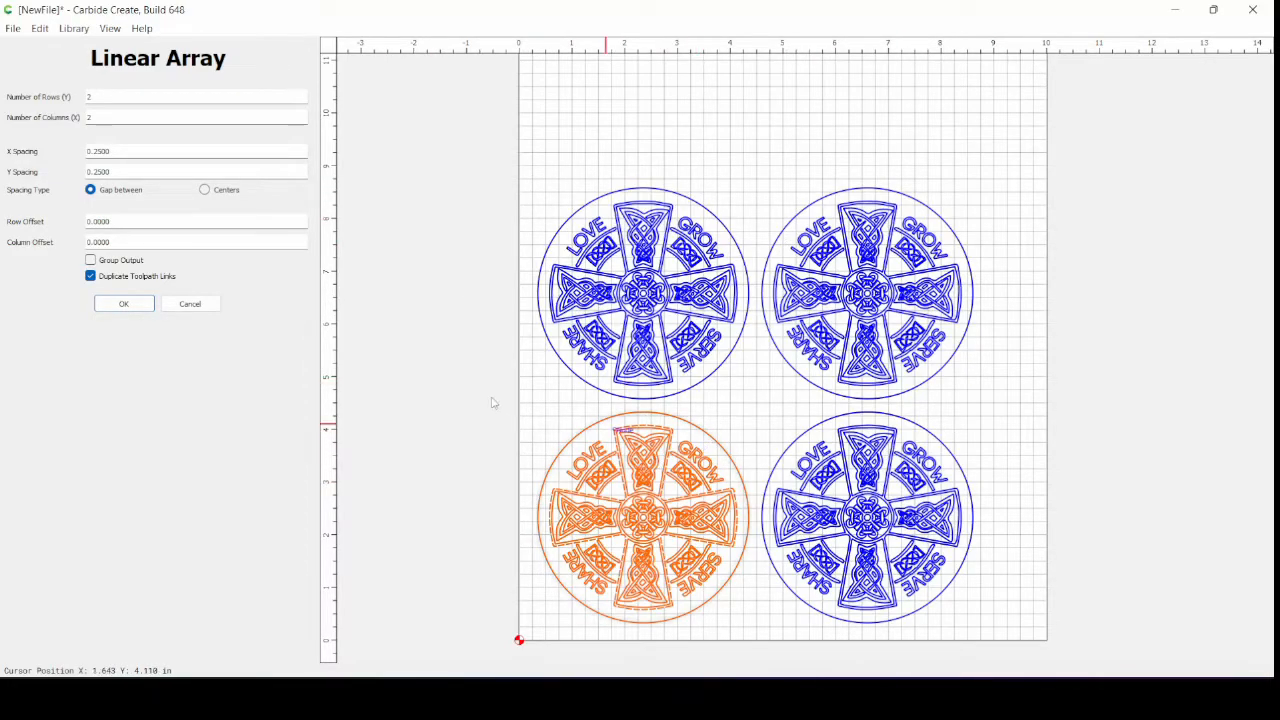
pyautogui.click(172, 305)
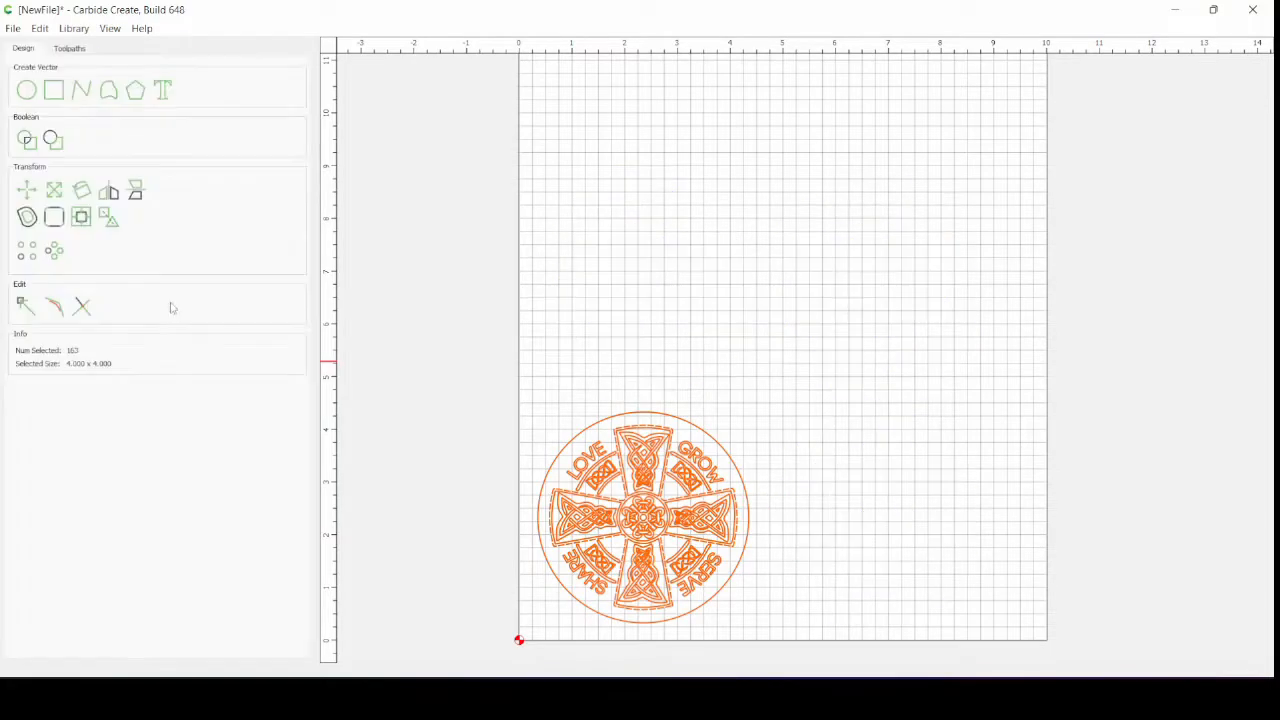
pyautogui.click(454, 402)
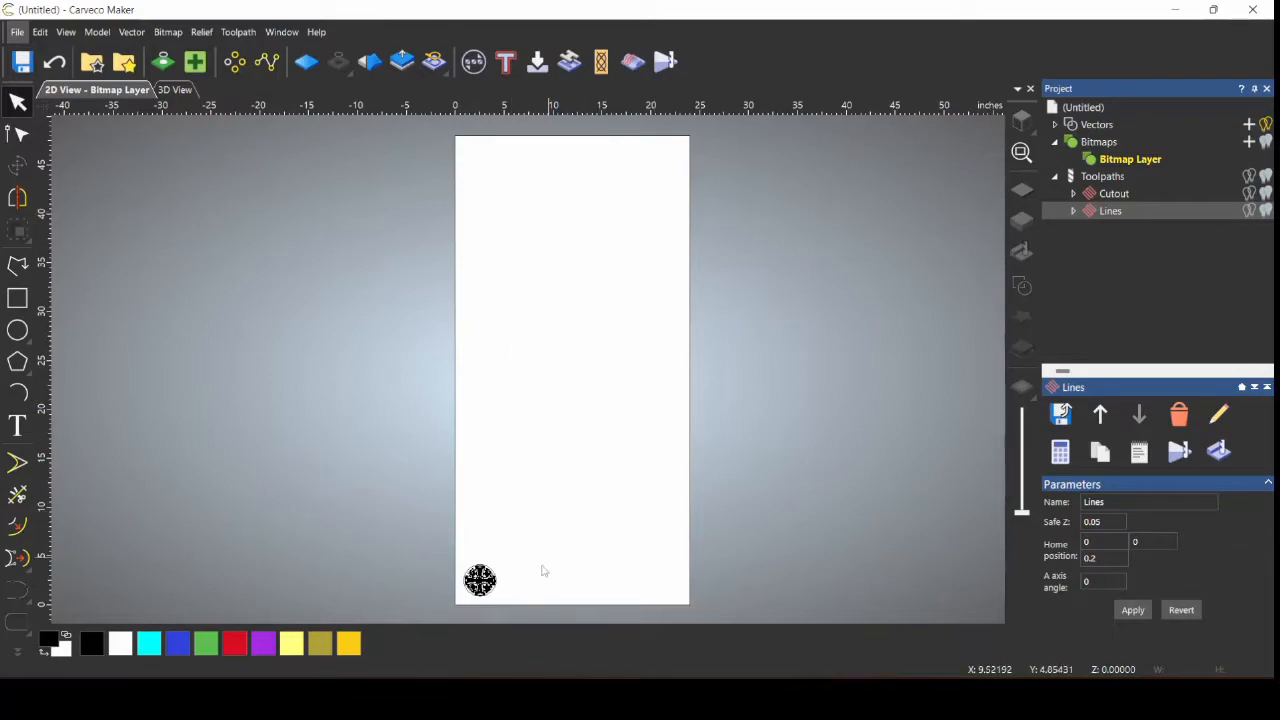
# Step: In Carveco Maker, simulate all toolpaths of the Celtic cross medallion
pyautogui.scroll(5, 480, 580)
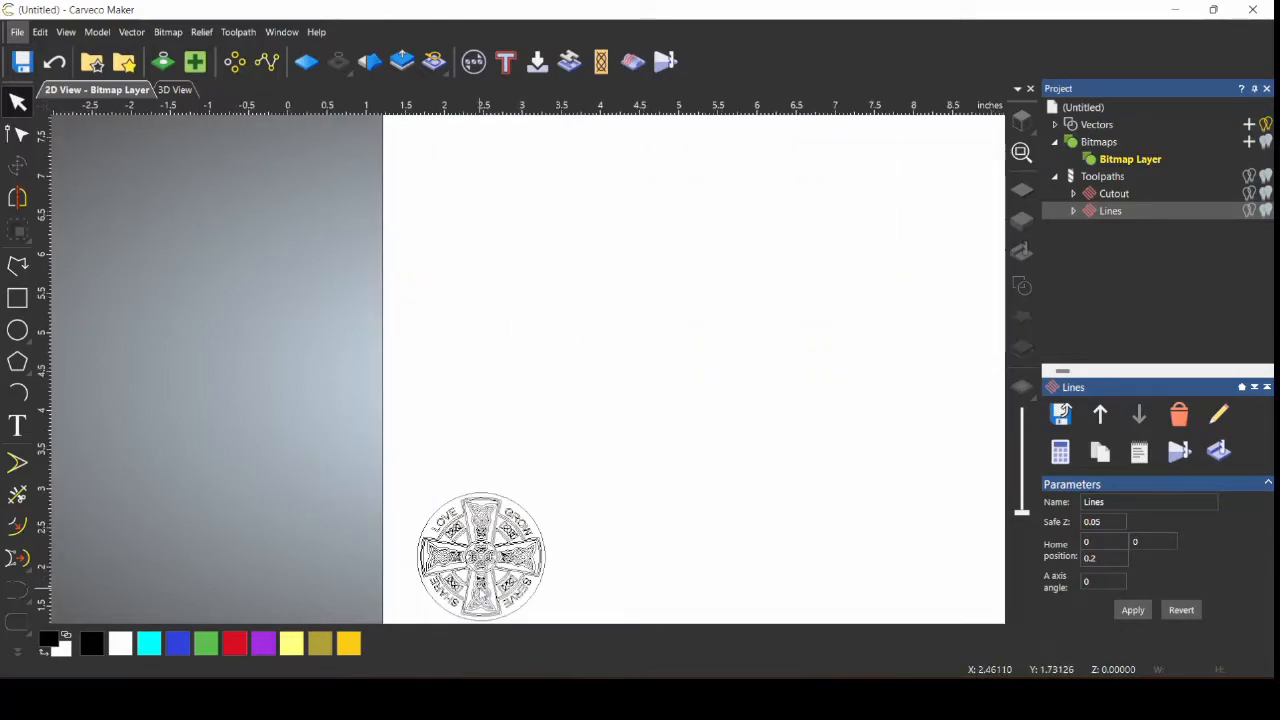
pyautogui.moveTo(480, 587); pyautogui.dragTo(504, 453, button='middle')
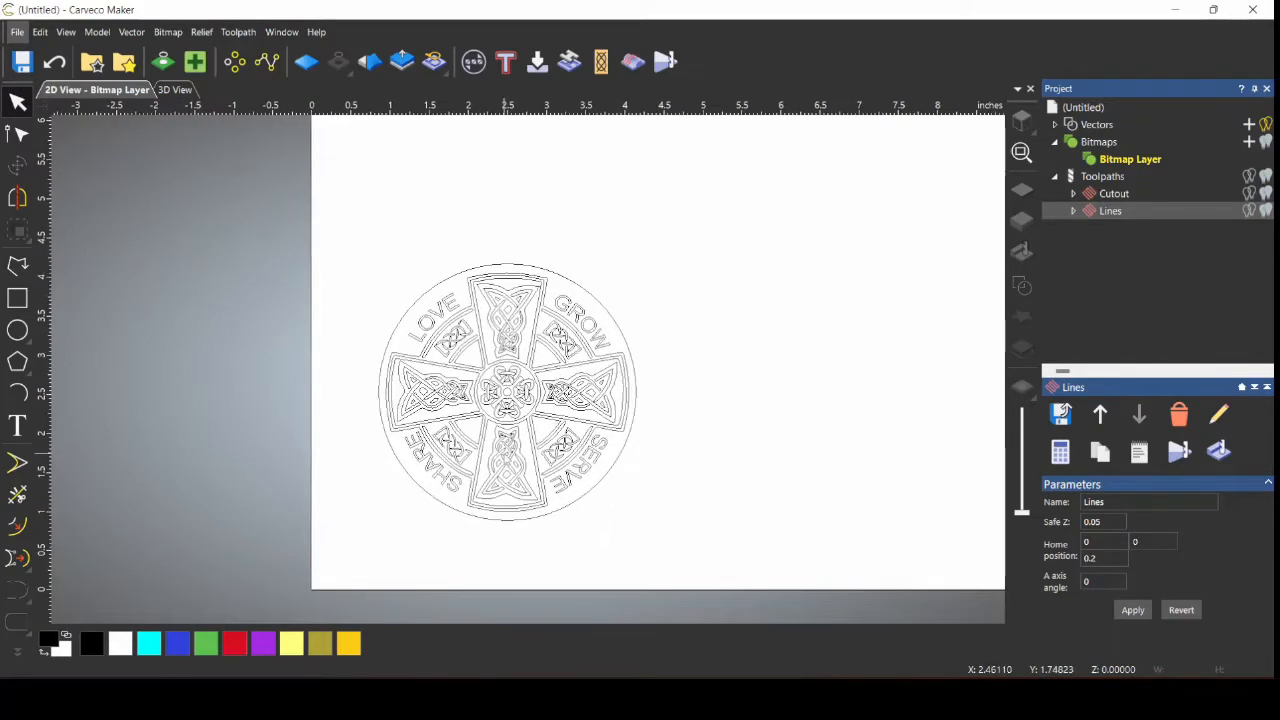
pyautogui.scroll(2, 504, 452)
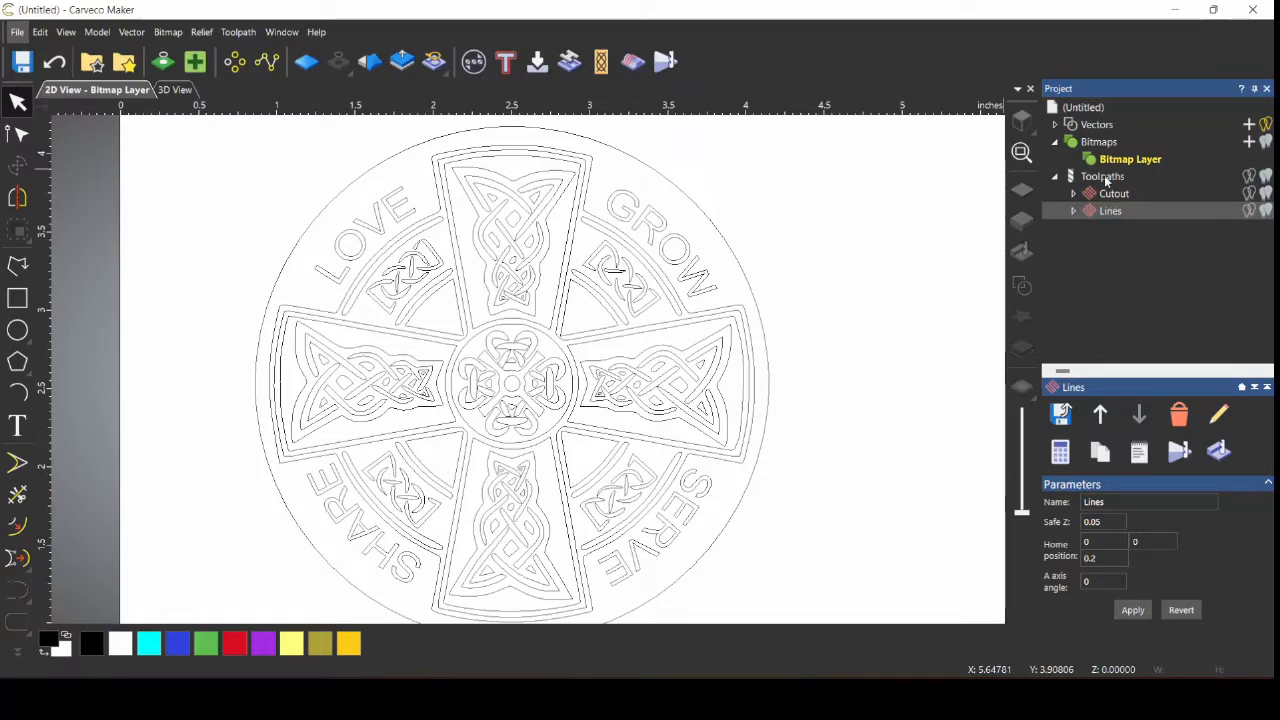
pyautogui.click(1104, 178)
pyautogui.rightClick(1095, 177)
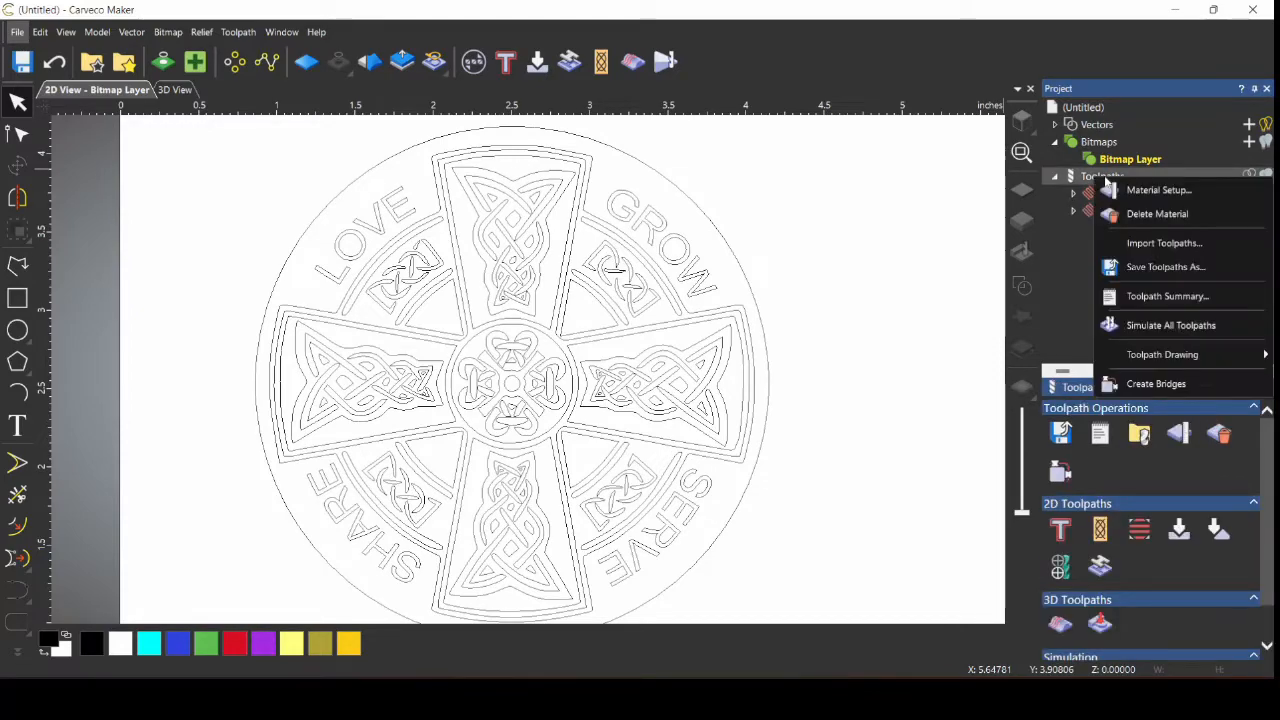
pyautogui.click(1141, 329)
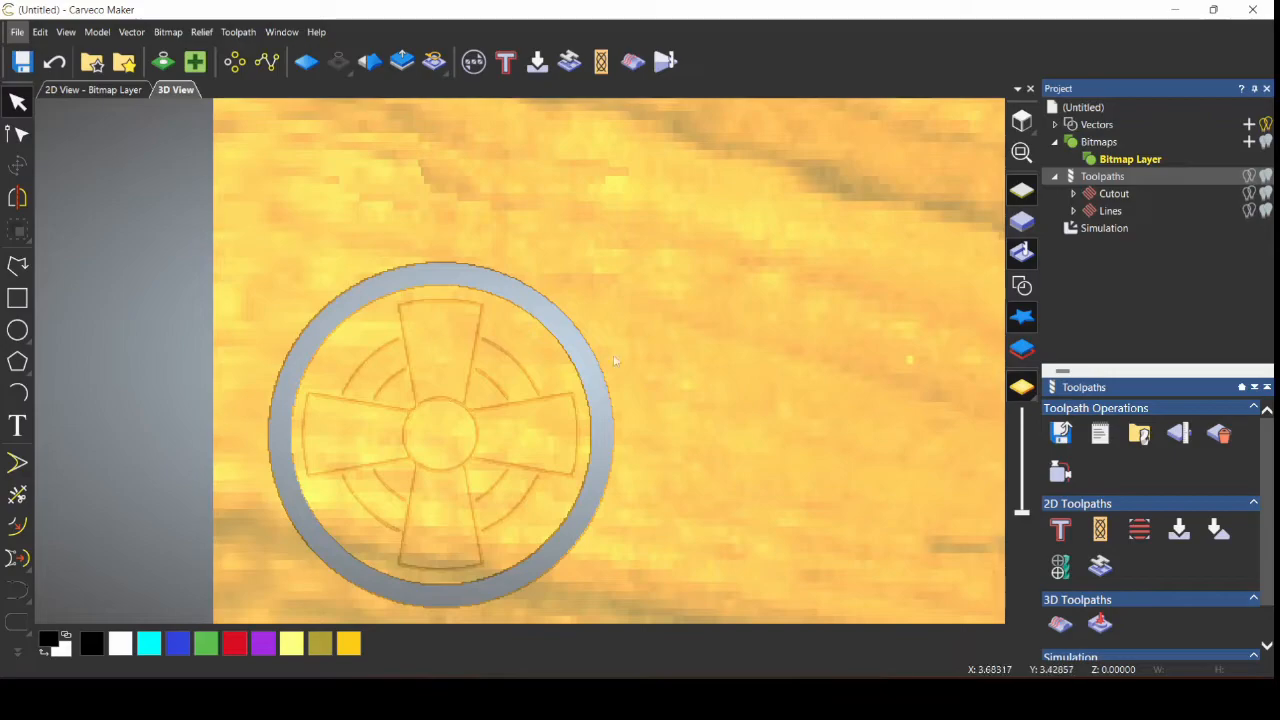
# Step: Delete the toolpath simulation from the project
pyautogui.click(1095, 230)
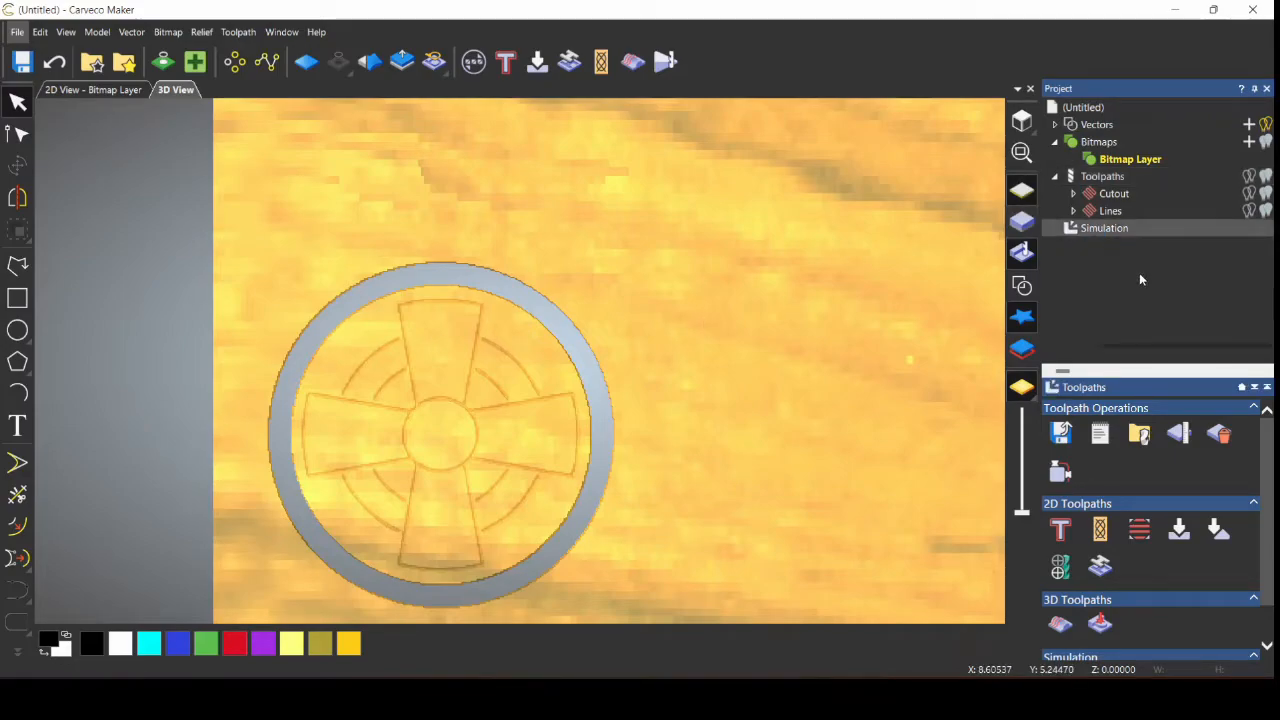
pyautogui.rightClick(1095, 236)
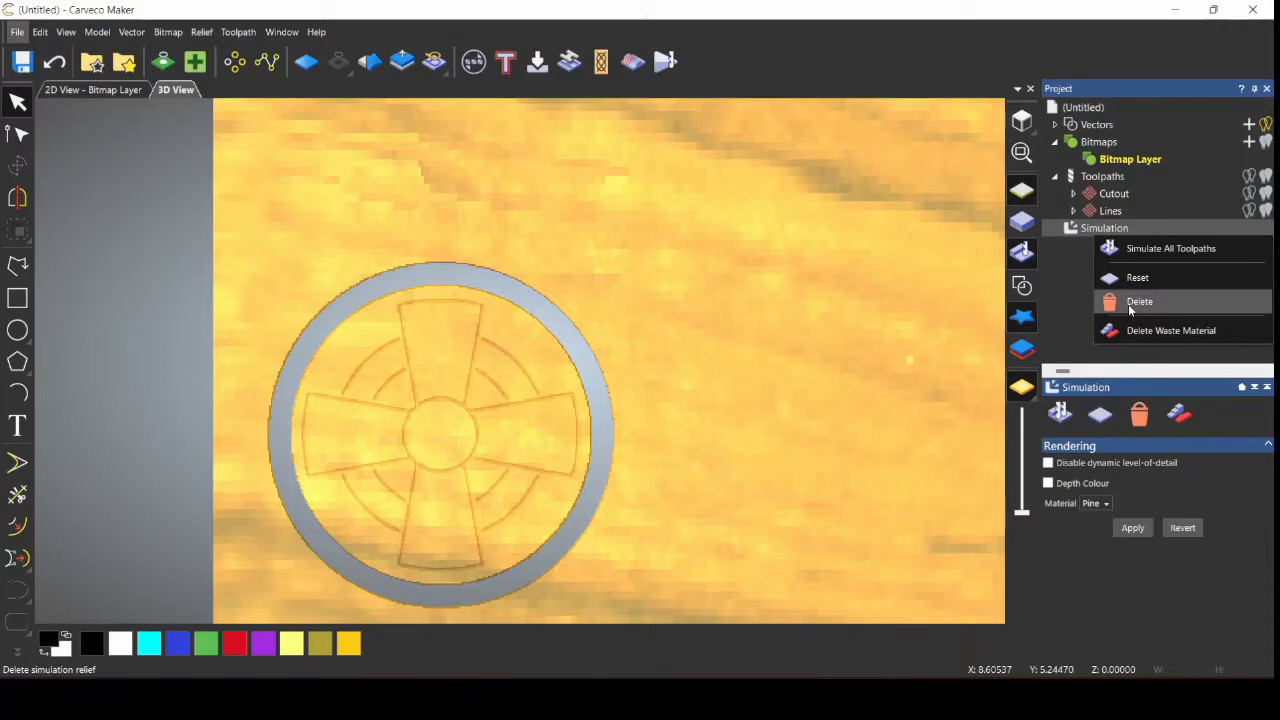
pyautogui.click(1132, 303)
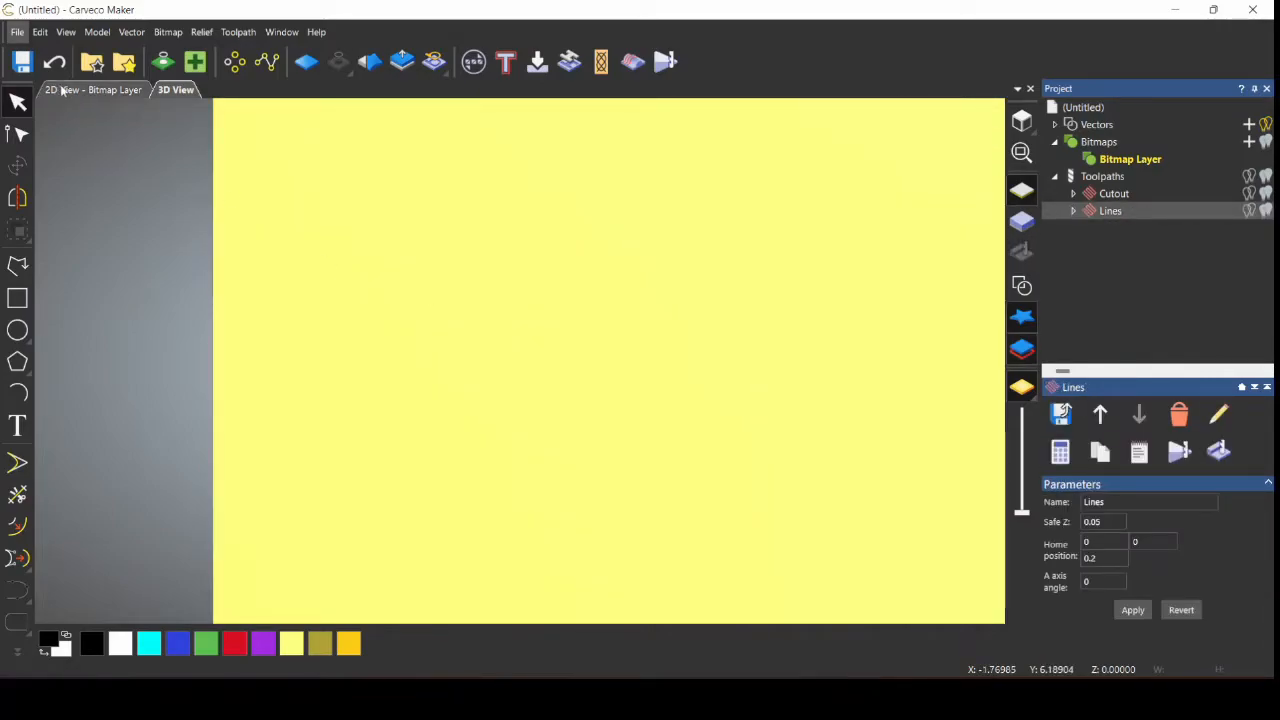
# Step: In the 2D view, select all vectors of the medallion's upper-left knot, between the cross arms beneath the word LOVE
pyautogui.click(62, 90)
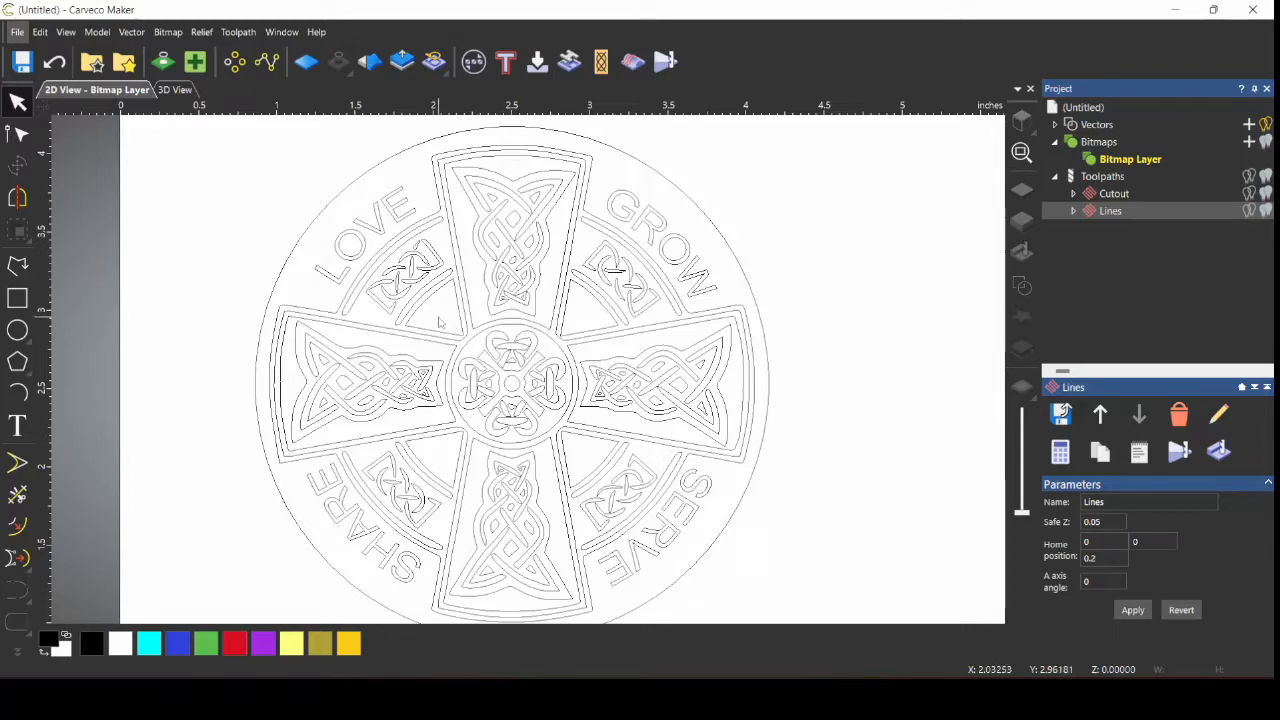
pyautogui.moveTo(436, 318); pyautogui.dragTo(366, 241)
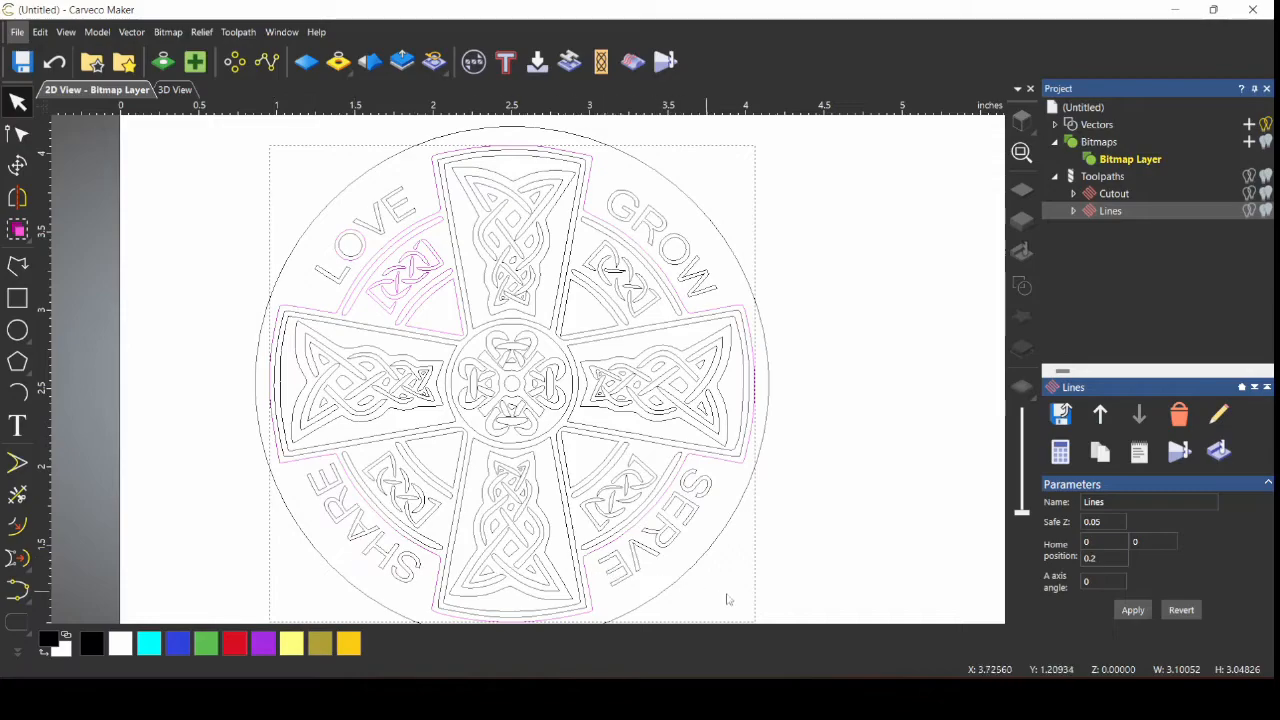
pyautogui.click(820, 248)
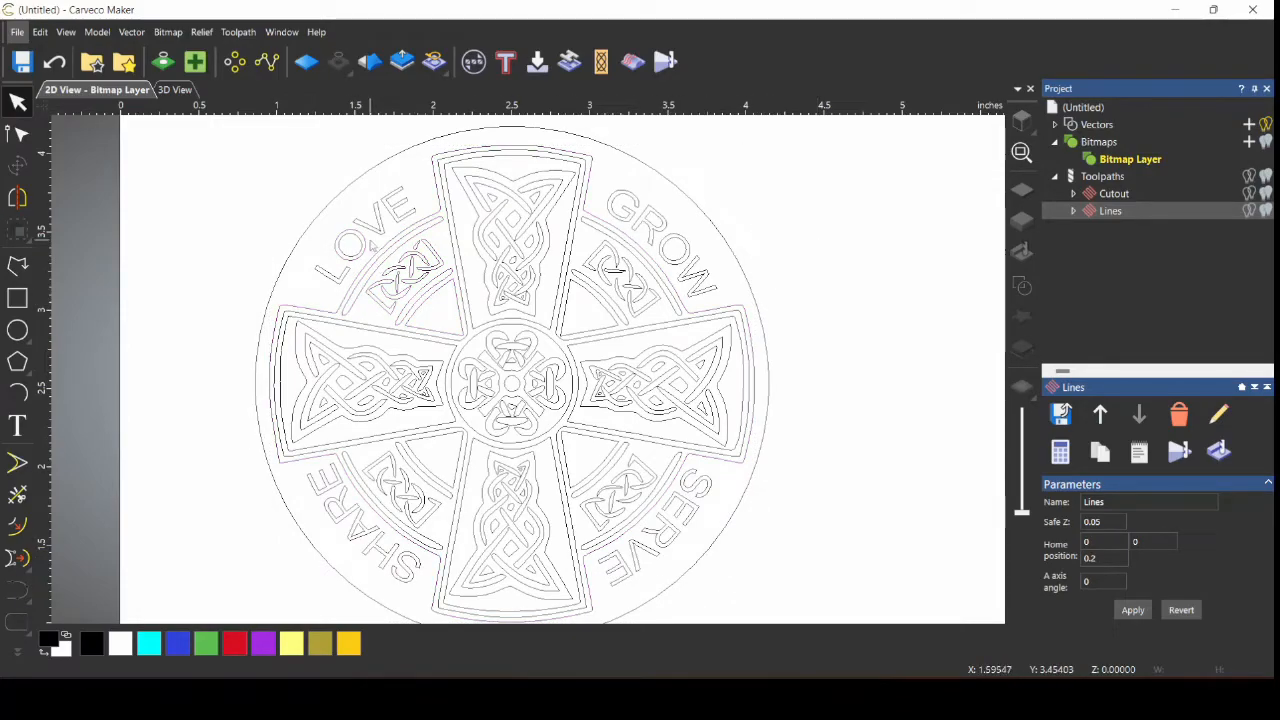
pyautogui.moveTo(368, 238); pyautogui.dragTo(451, 323)
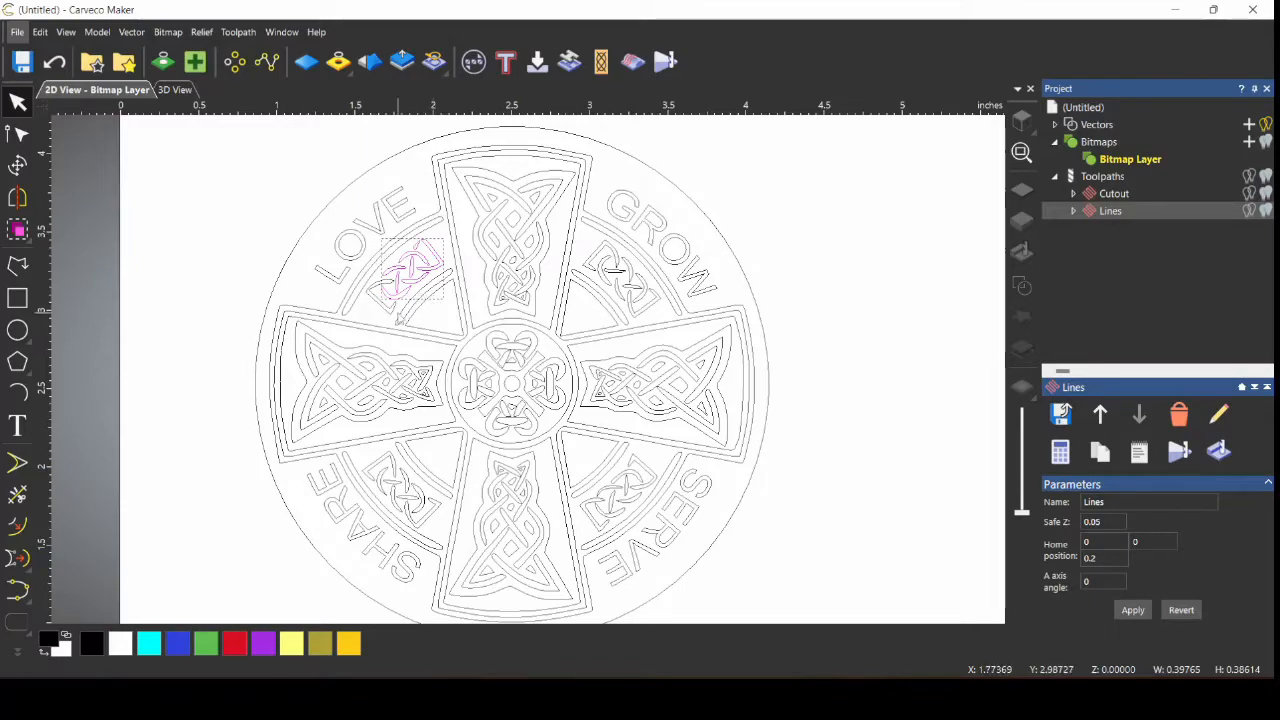
pyautogui.moveTo(382, 298); pyautogui.dragTo(366, 314)
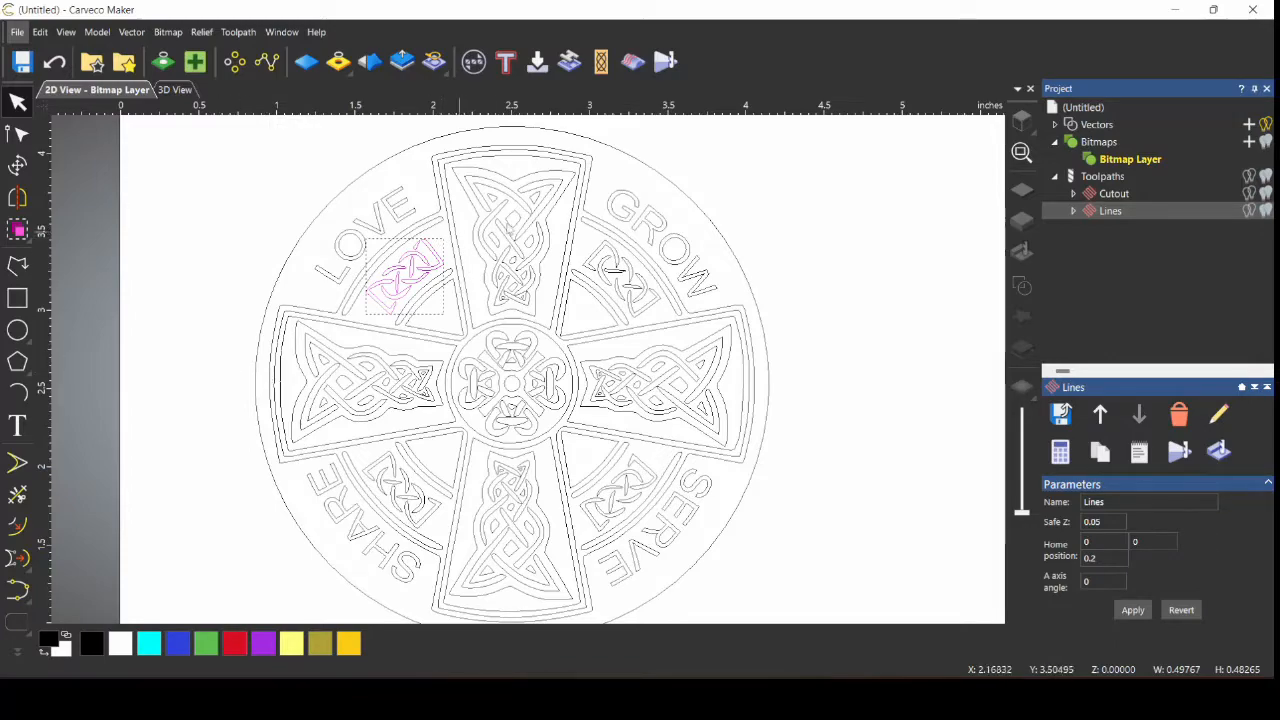
# Step: Add the LOVE and GROW lettering and the upper-right knot beneath GROW to the vector selection
pyautogui.keyDown('shift'); pyautogui.click(613, 210); pyautogui.keyUp('shift')
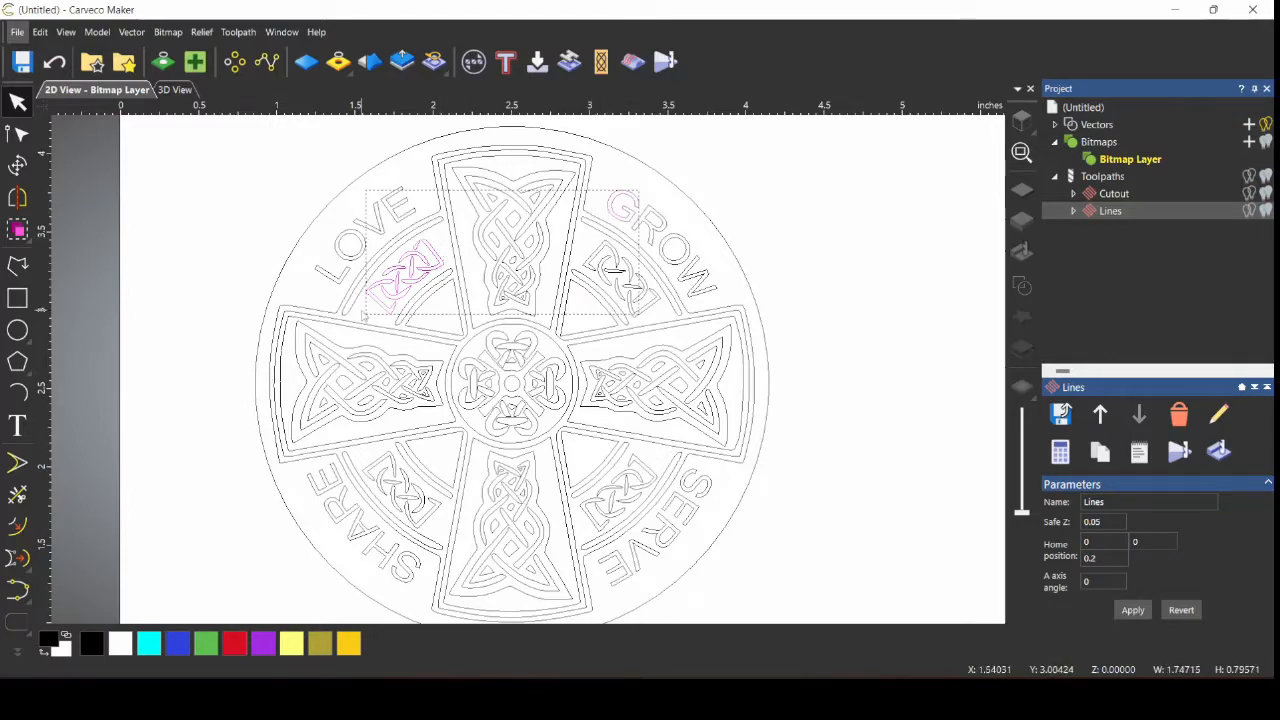
pyautogui.keyDown('shift'); pyautogui.click(327, 278); pyautogui.keyUp('shift')
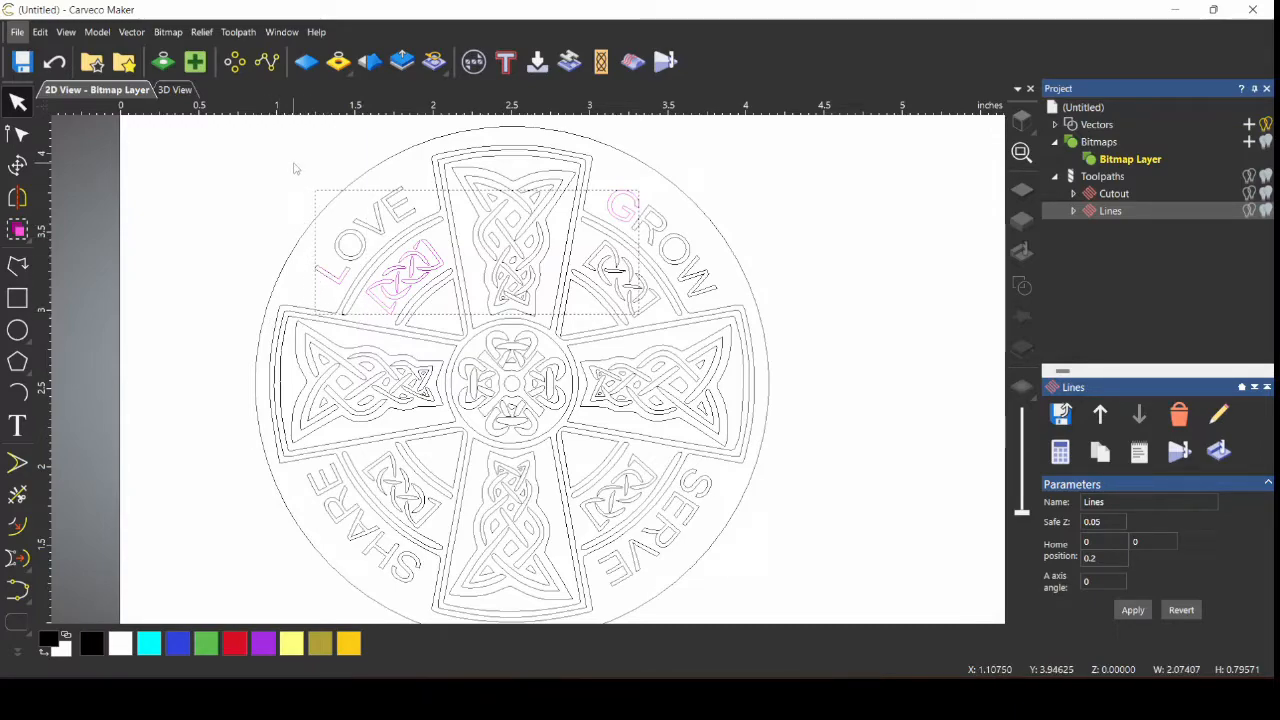
pyautogui.moveTo(294, 166); pyautogui.dragTo(431, 284)
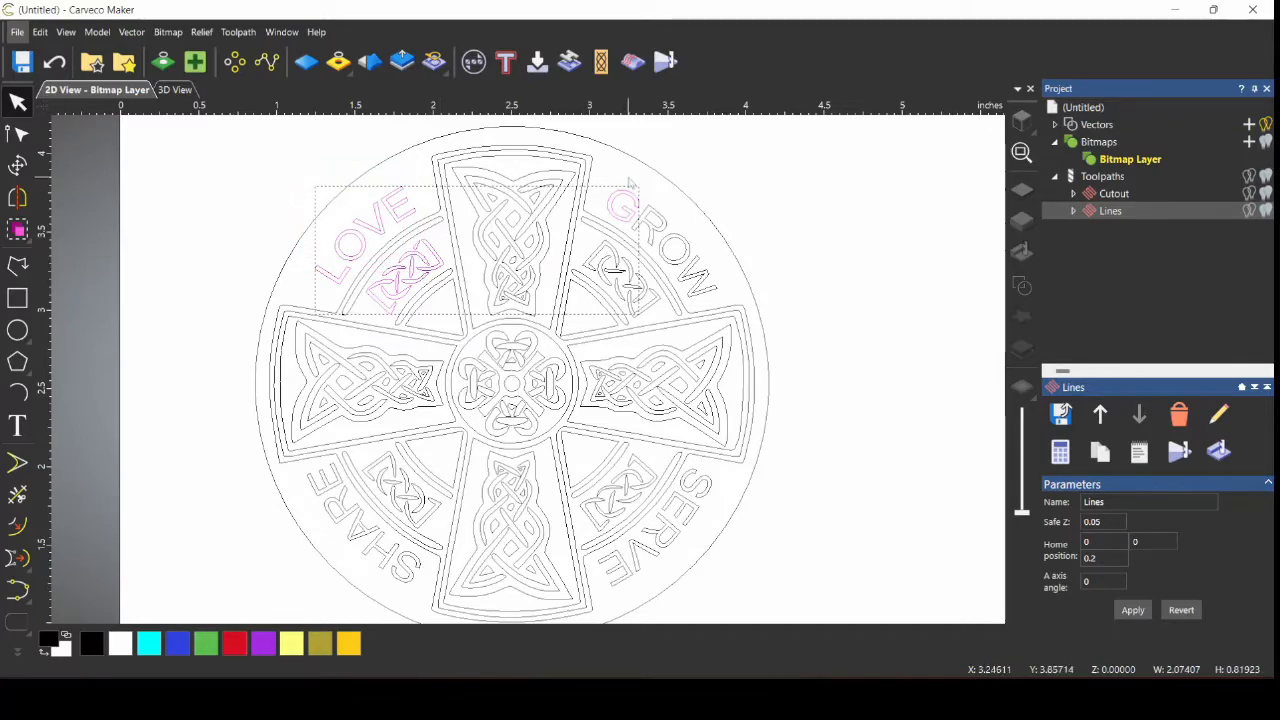
pyautogui.moveTo(624, 176); pyautogui.dragTo(726, 300)
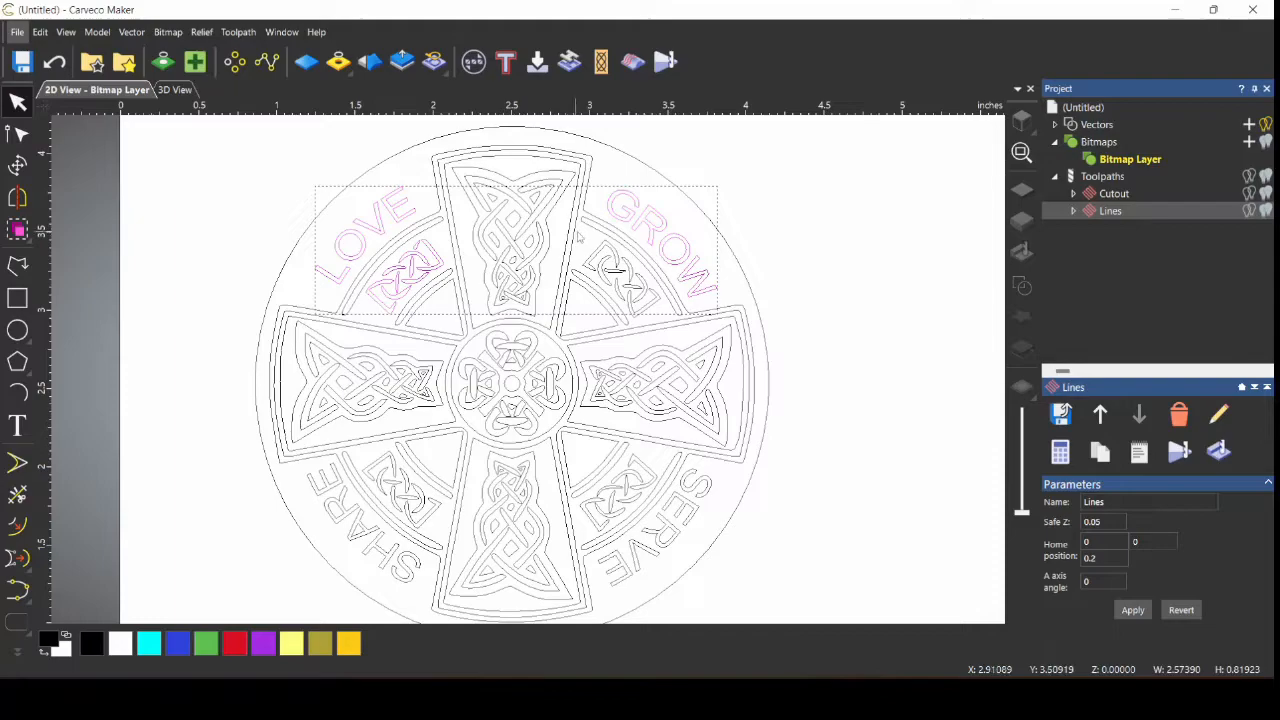
pyautogui.moveTo(579, 234); pyautogui.dragTo(670, 327)
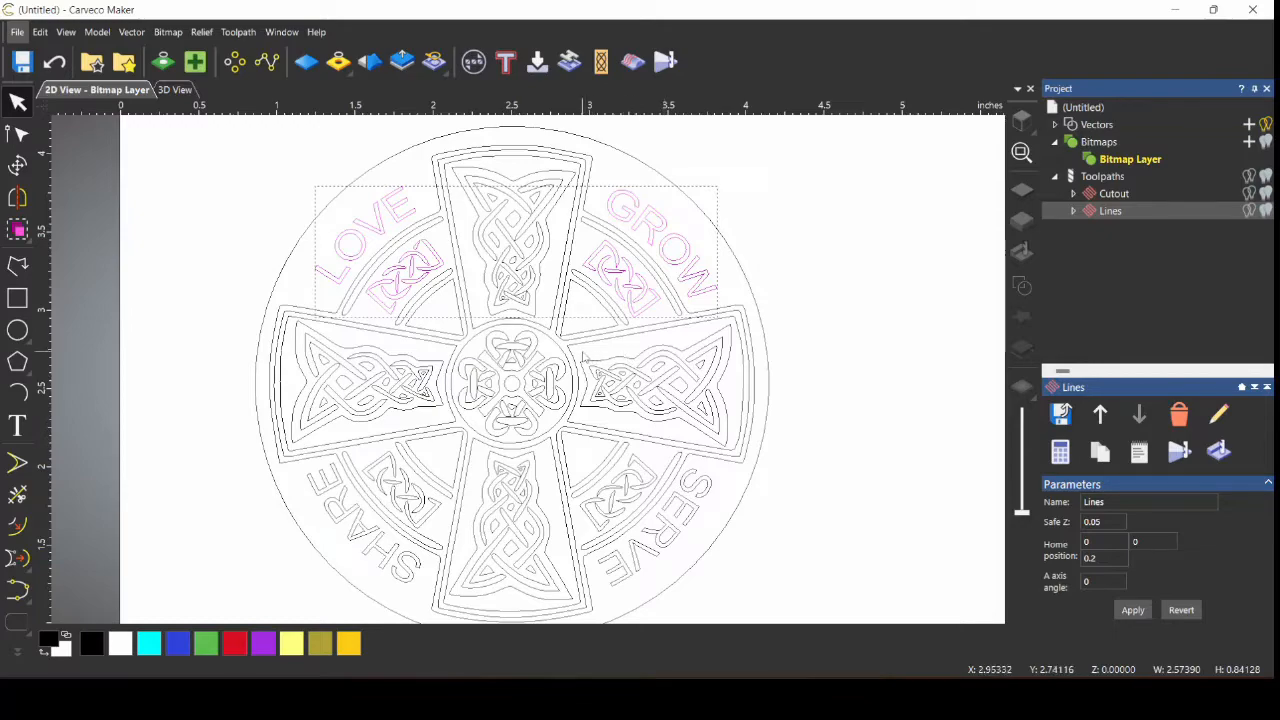
# Step: Add the knotwork inside the right and left arms of the cross to the vector selection
pyautogui.moveTo(579, 349); pyautogui.dragTo(742, 457)
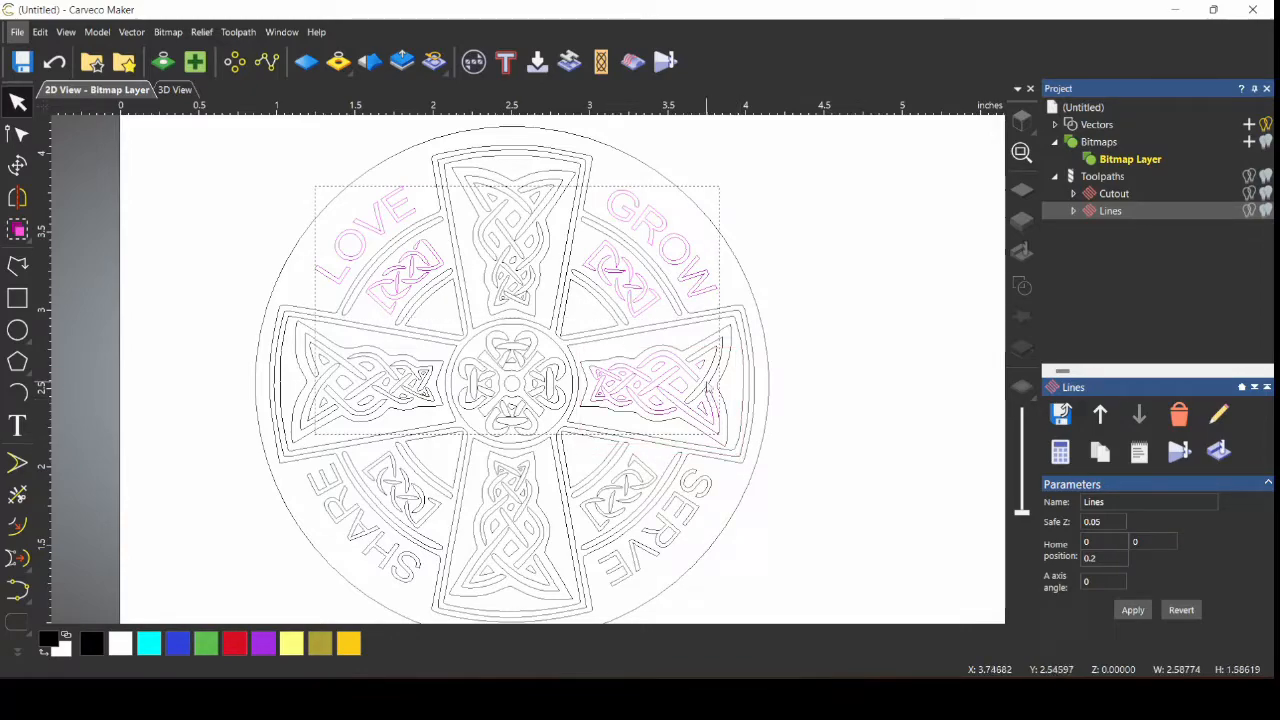
pyautogui.keyDown('shift'); pyautogui.click(708, 385); pyautogui.keyUp('shift')
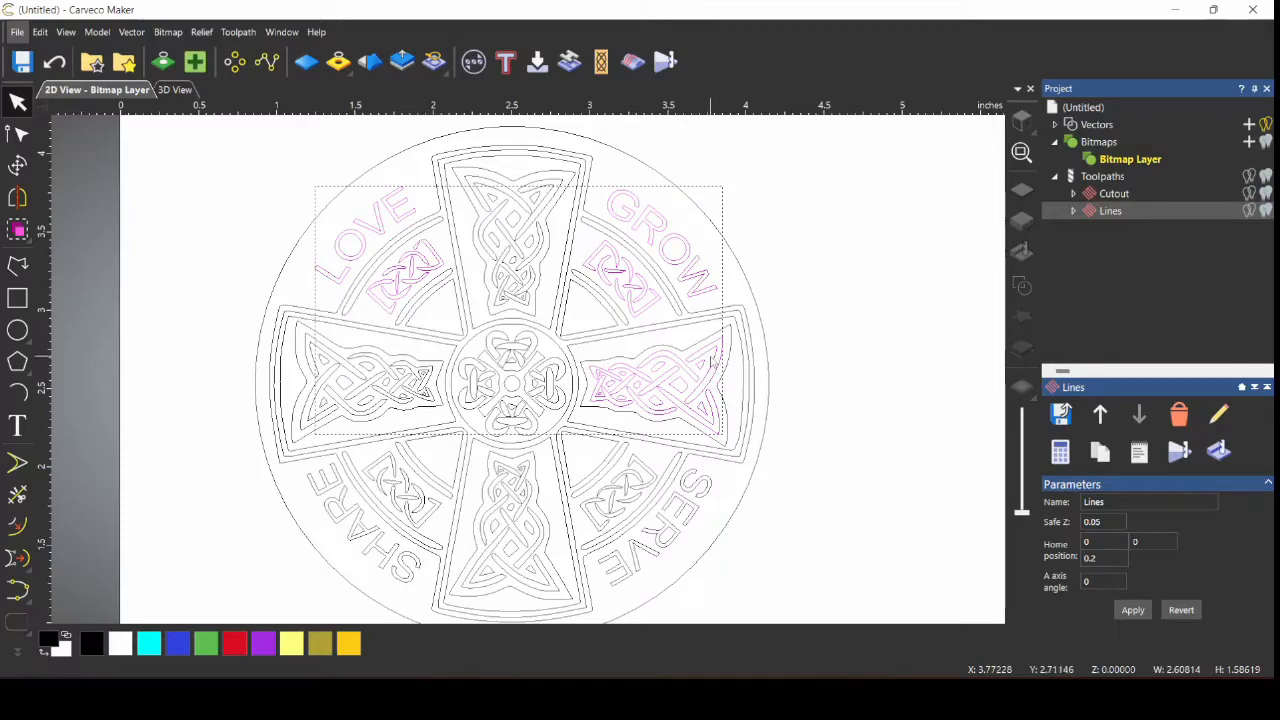
pyautogui.keyDown('shift'); pyautogui.click(680, 355); pyautogui.keyUp('shift')
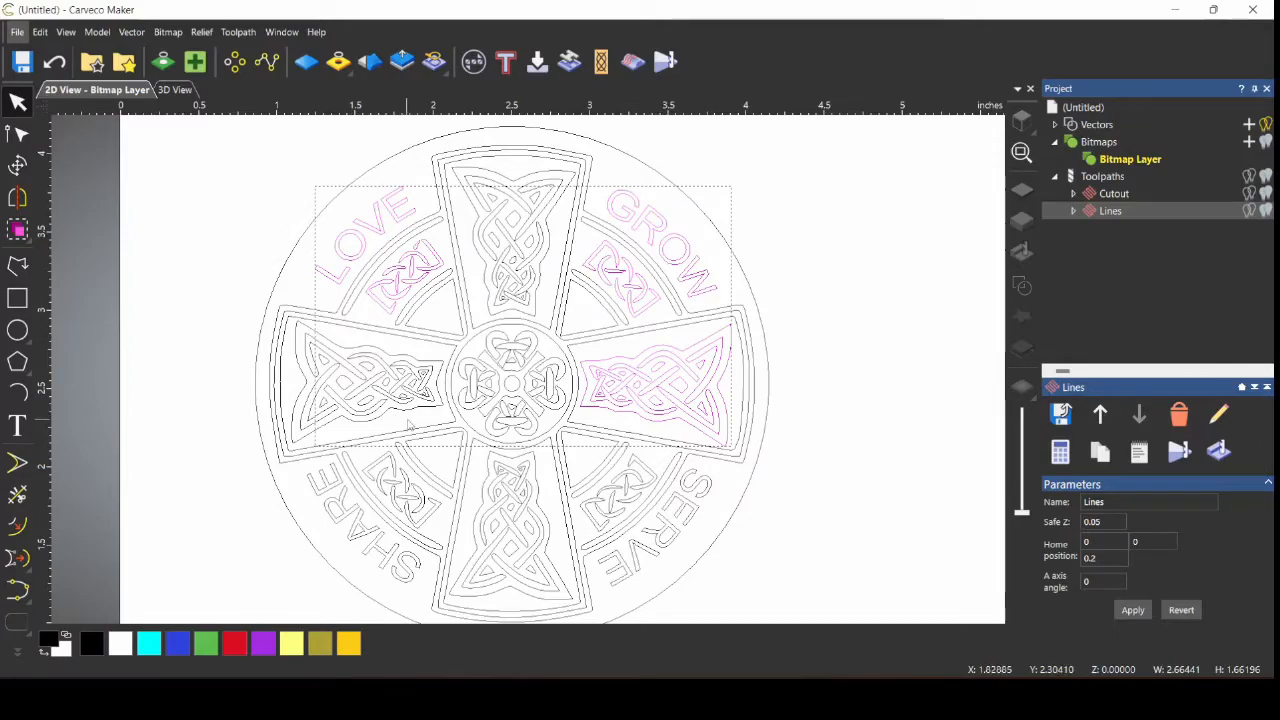
pyautogui.moveTo(446, 419); pyautogui.dragTo(377, 351)
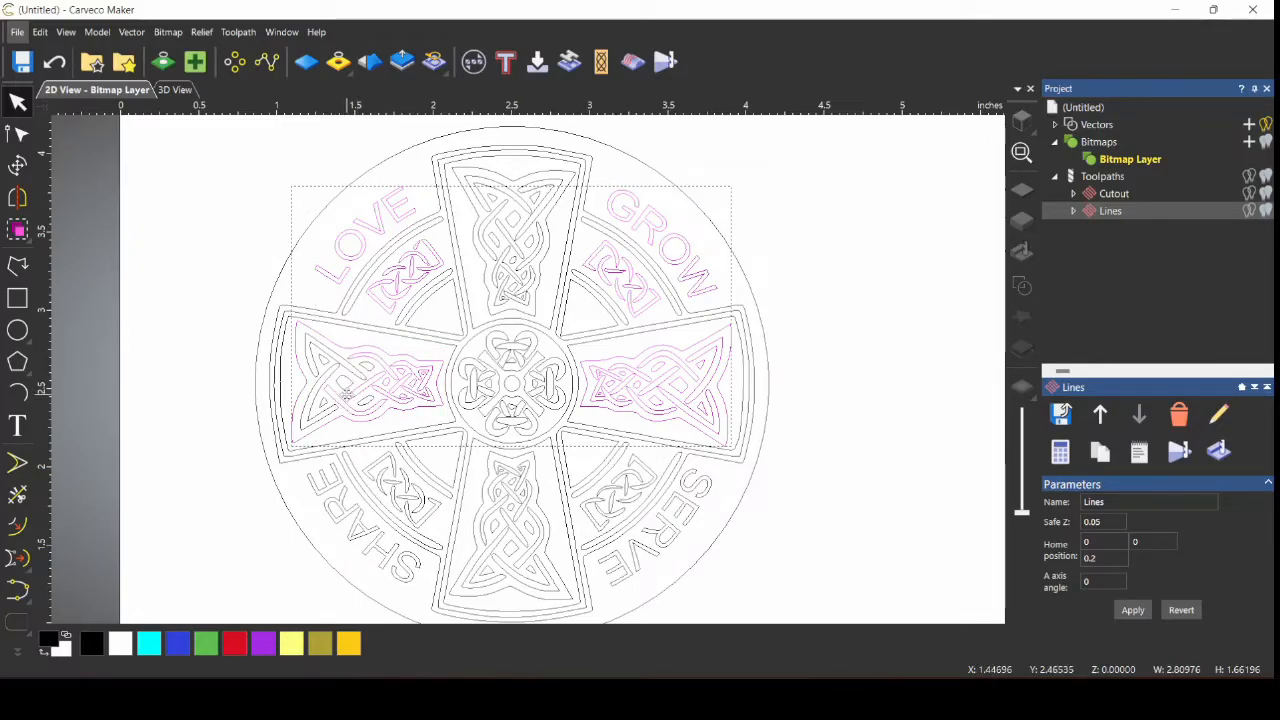
pyautogui.moveTo(391, 422); pyautogui.dragTo(295, 340)
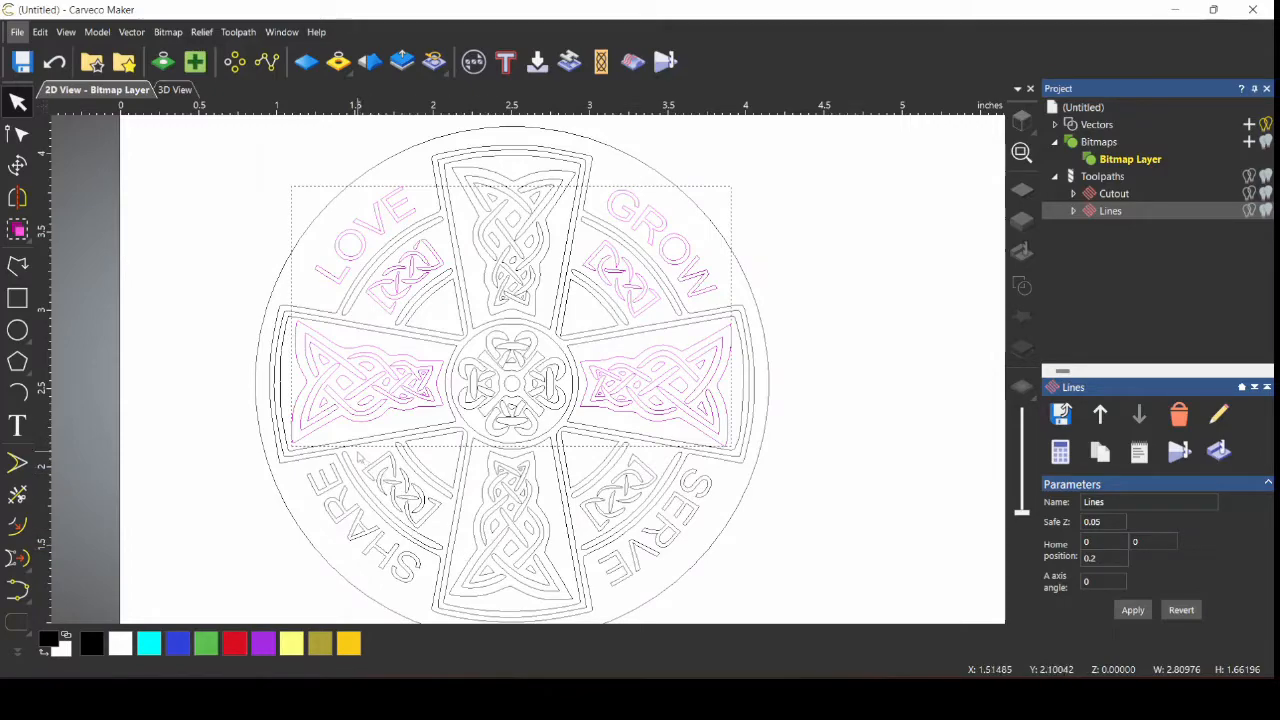
# Step: Add the lower-left knot and the SHARE lettering to the selection, leaving the medallion's outer circle out
pyautogui.moveTo(358, 452); pyautogui.dragTo(445, 543)
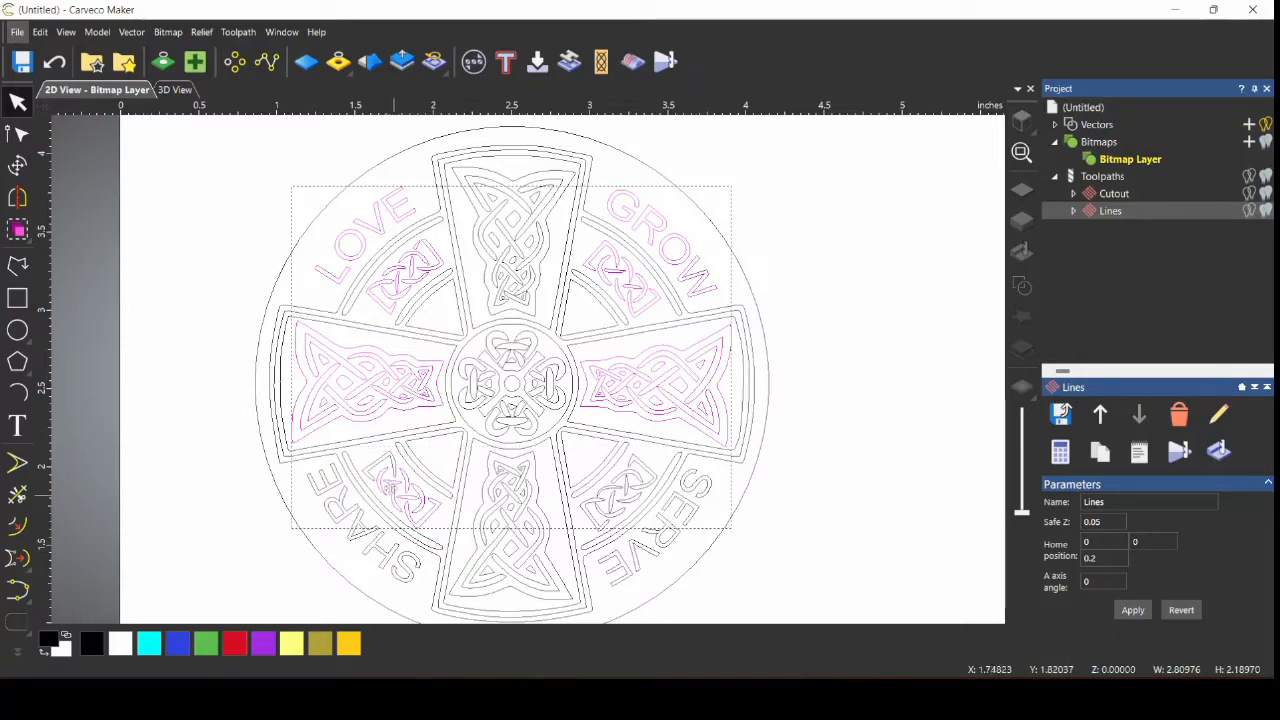
pyautogui.moveTo(419, 594); pyautogui.dragTo(324, 483)
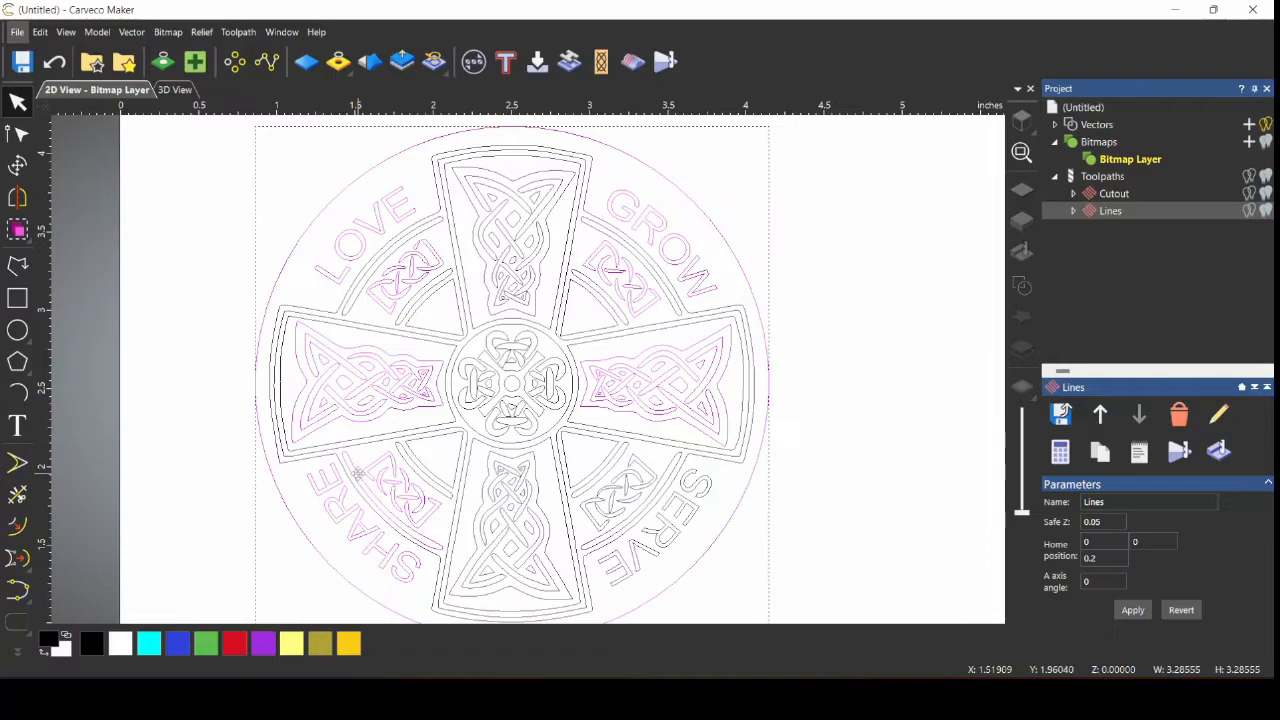
pyautogui.click(301, 536)
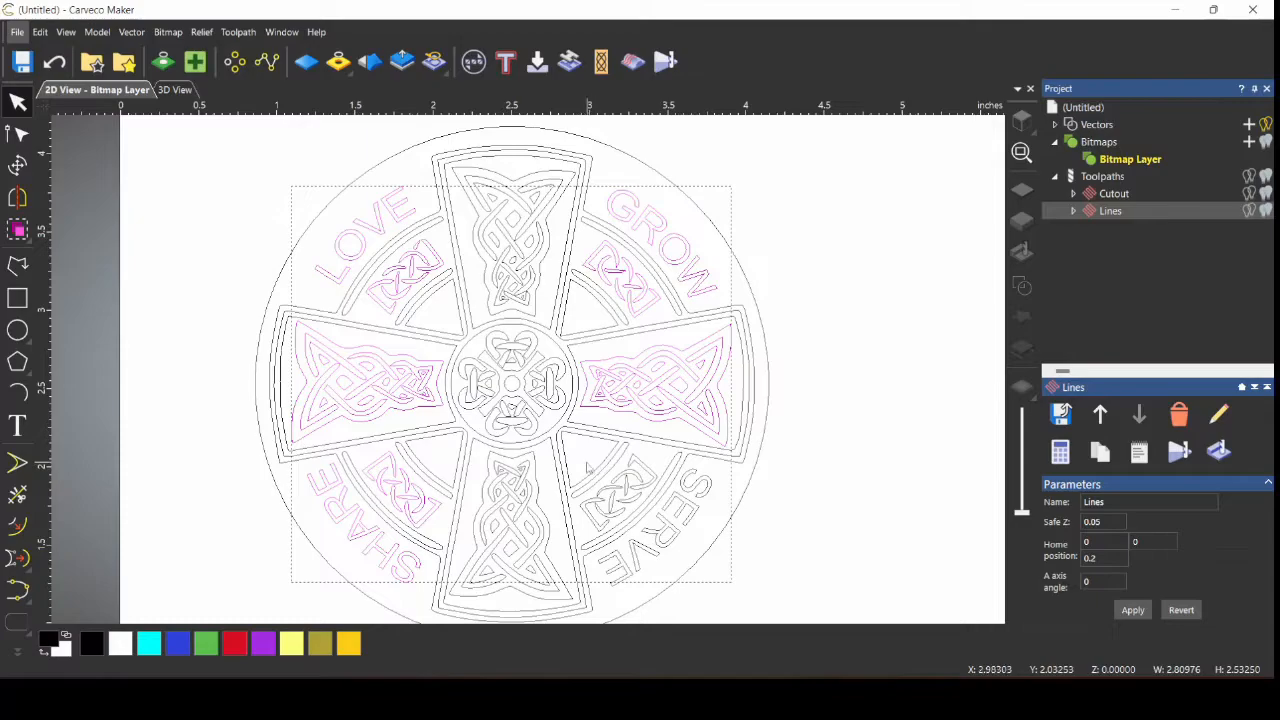
# Step: Add the lower-right knot and all letters of the word SERVE to the vector selection
pyautogui.moveTo(575, 452); pyautogui.dragTo(661, 538)
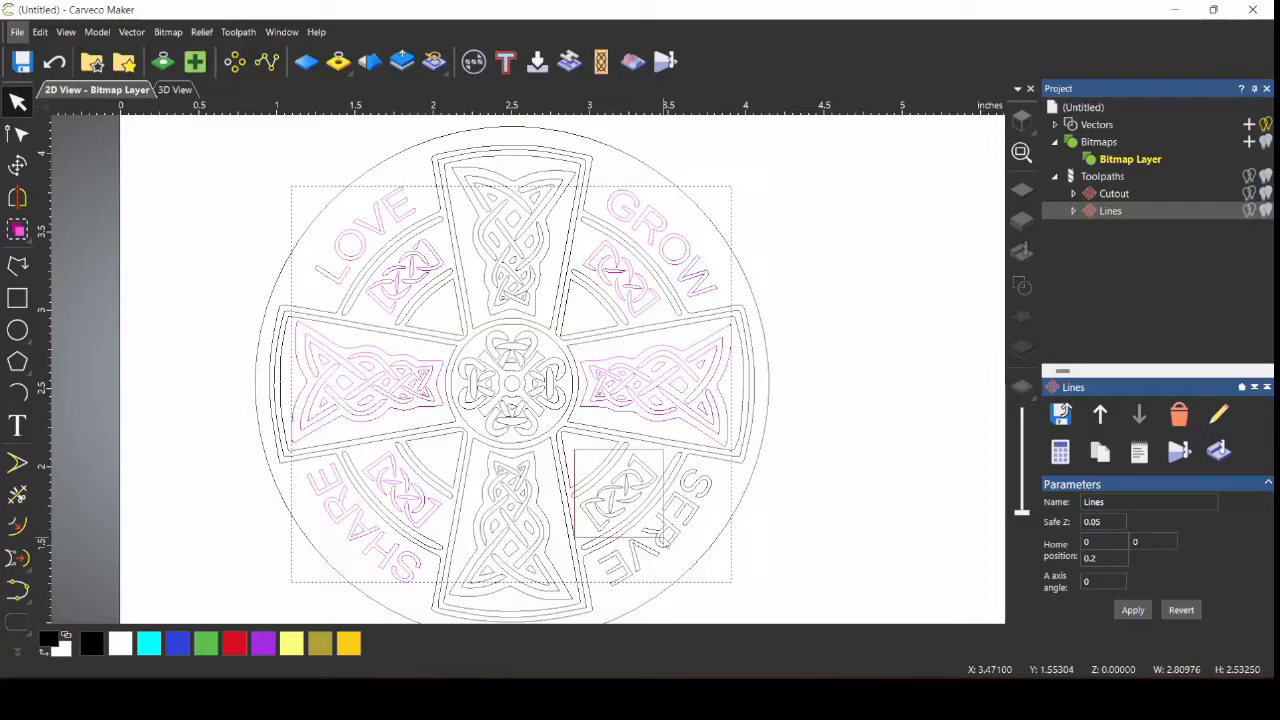
pyautogui.moveTo(662, 540); pyautogui.dragTo(662, 540)
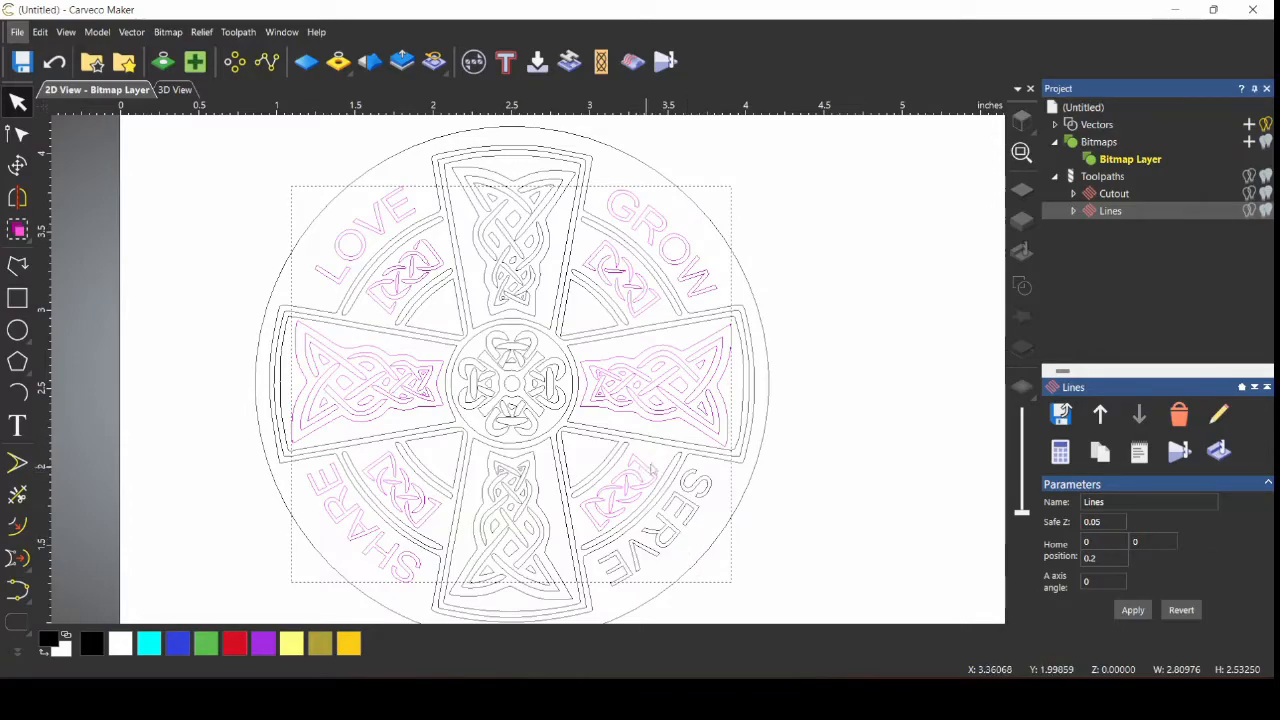
pyautogui.moveTo(652, 459); pyautogui.dragTo(718, 538)
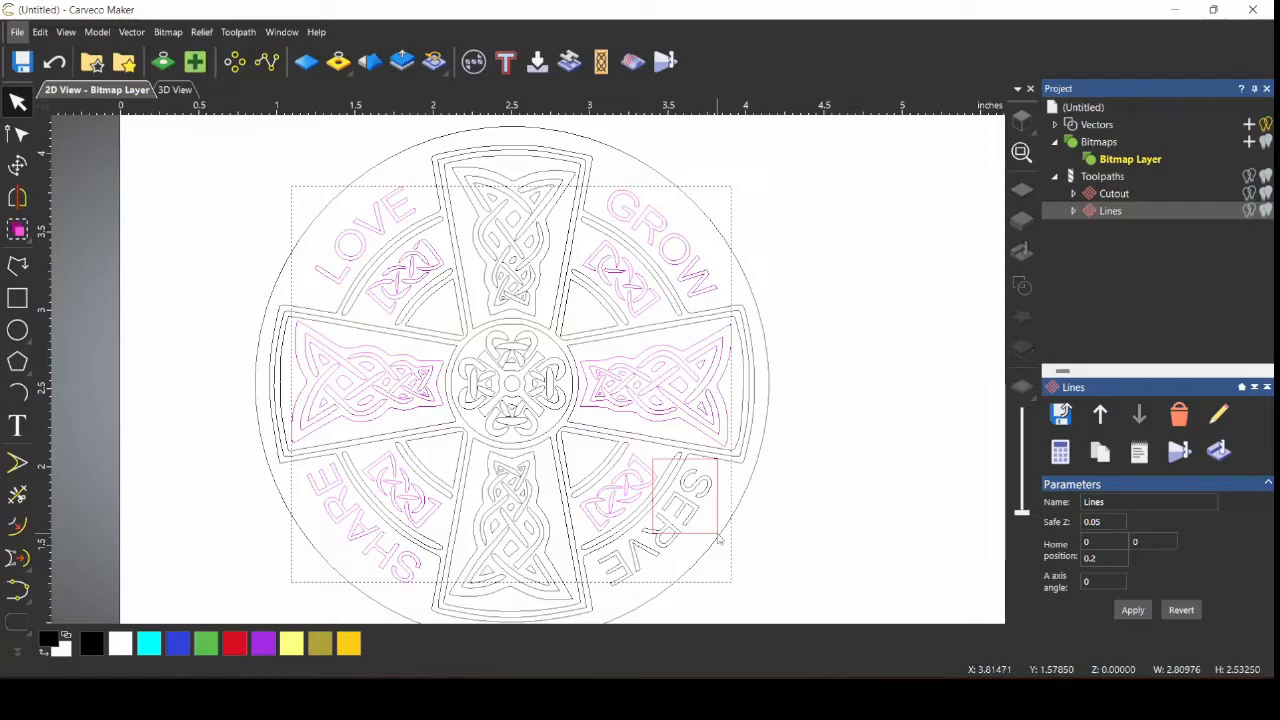
pyautogui.moveTo(718, 538); pyautogui.dragTo(719, 539)
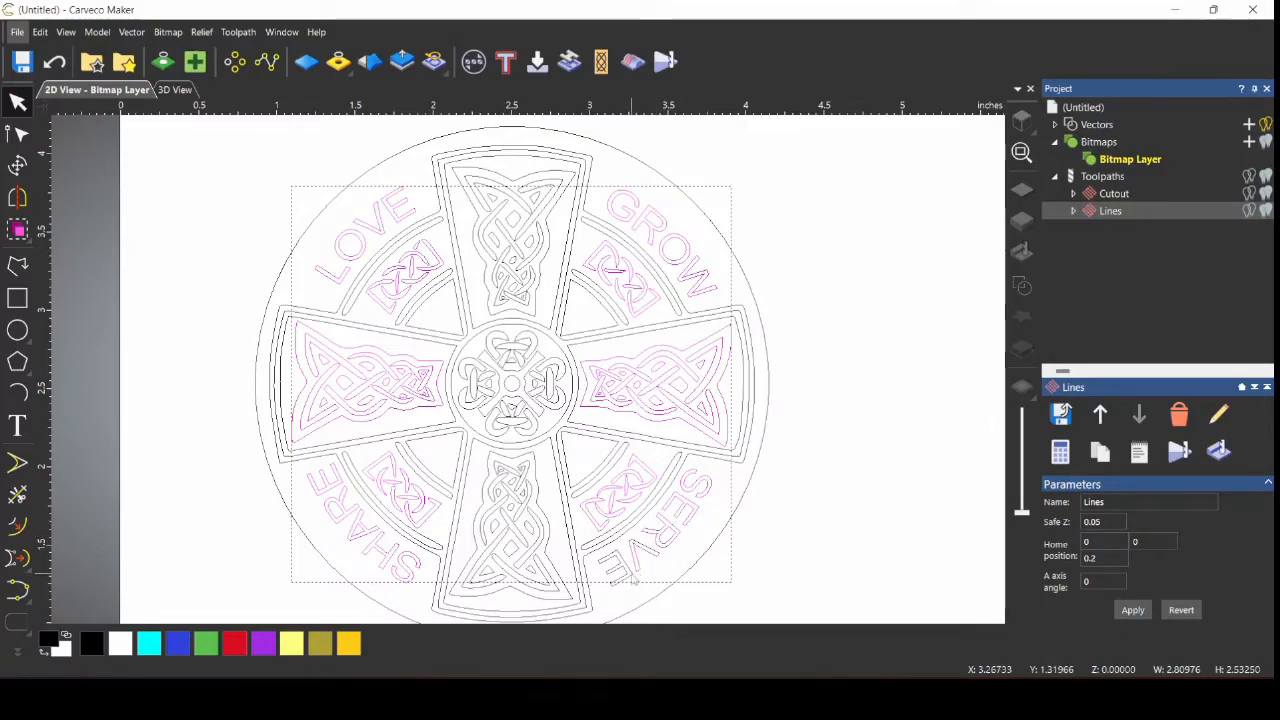
pyautogui.keyDown('shift'); pyautogui.click(630, 573); pyautogui.keyUp('shift')
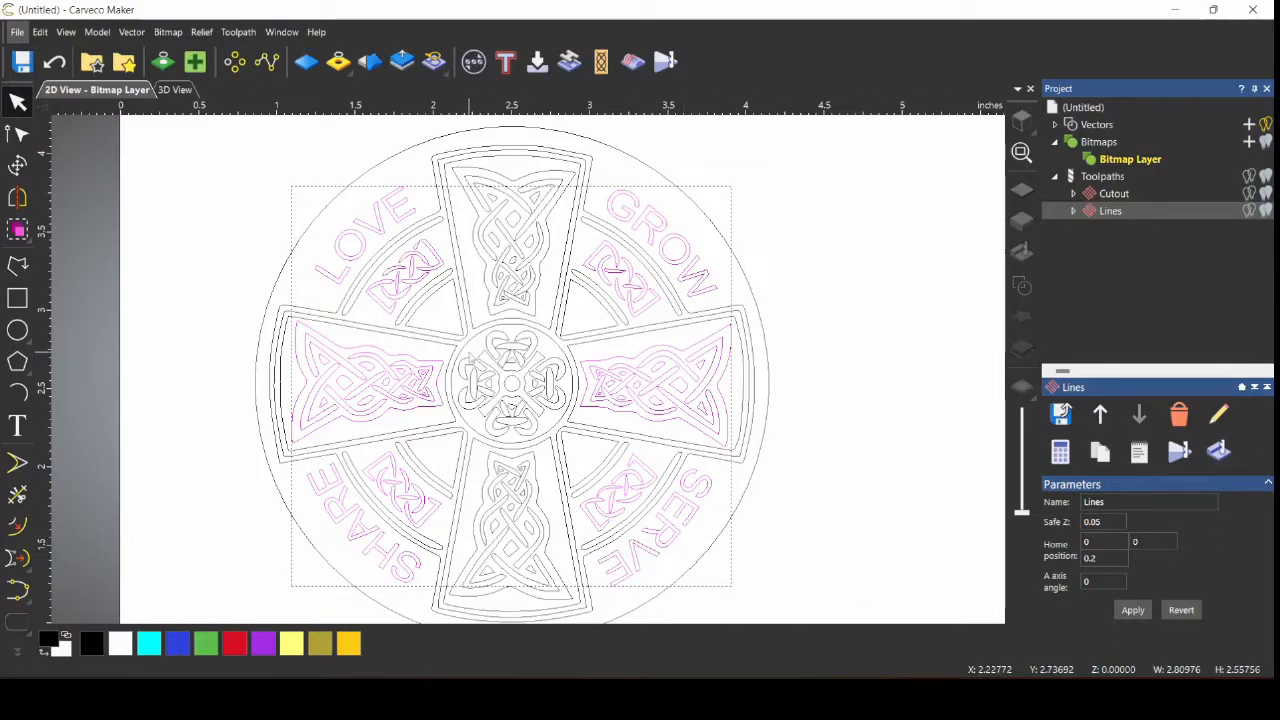
# Step: Add the central circle's ornament and the lower arm's knotwork to the selection, leaving out the arm's border lines
pyautogui.moveTo(550, 421); pyautogui.dragTo(472, 342)
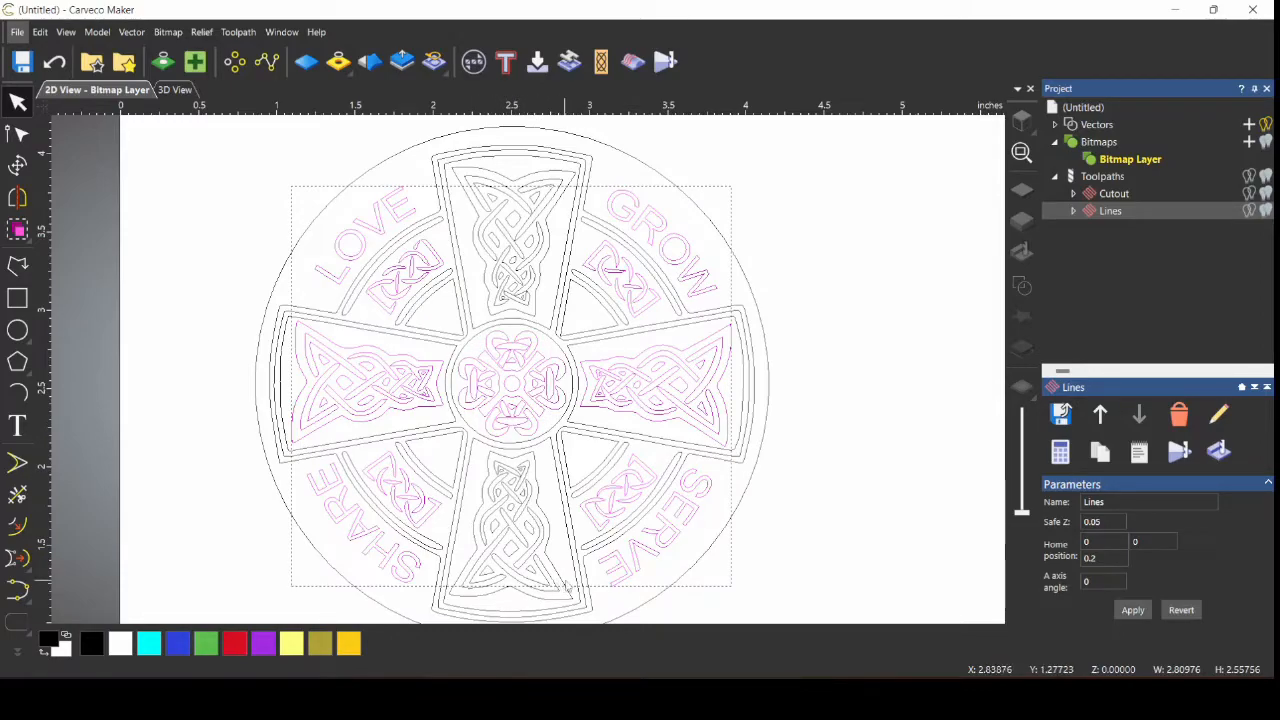
pyautogui.keyDown('shift'); pyautogui.click(572, 606); pyautogui.keyUp('shift')
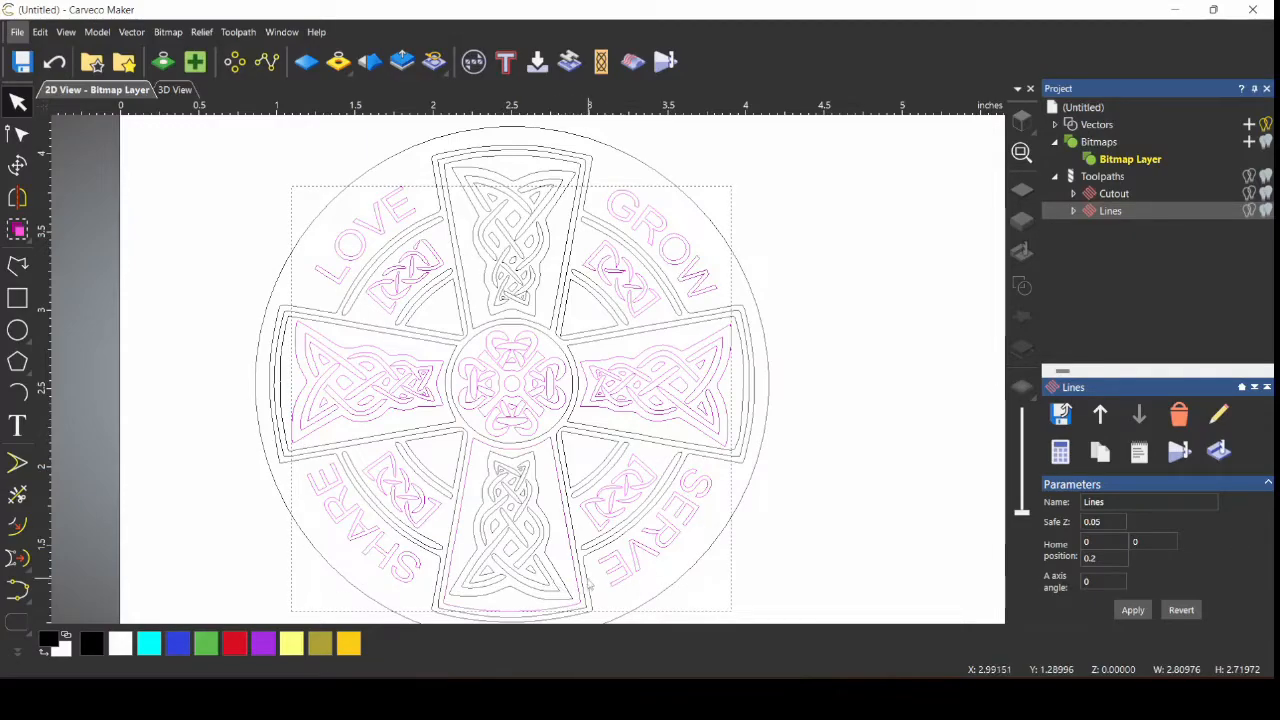
pyautogui.keyDown('shift'); pyautogui.click(565, 585); pyautogui.keyUp('shift')
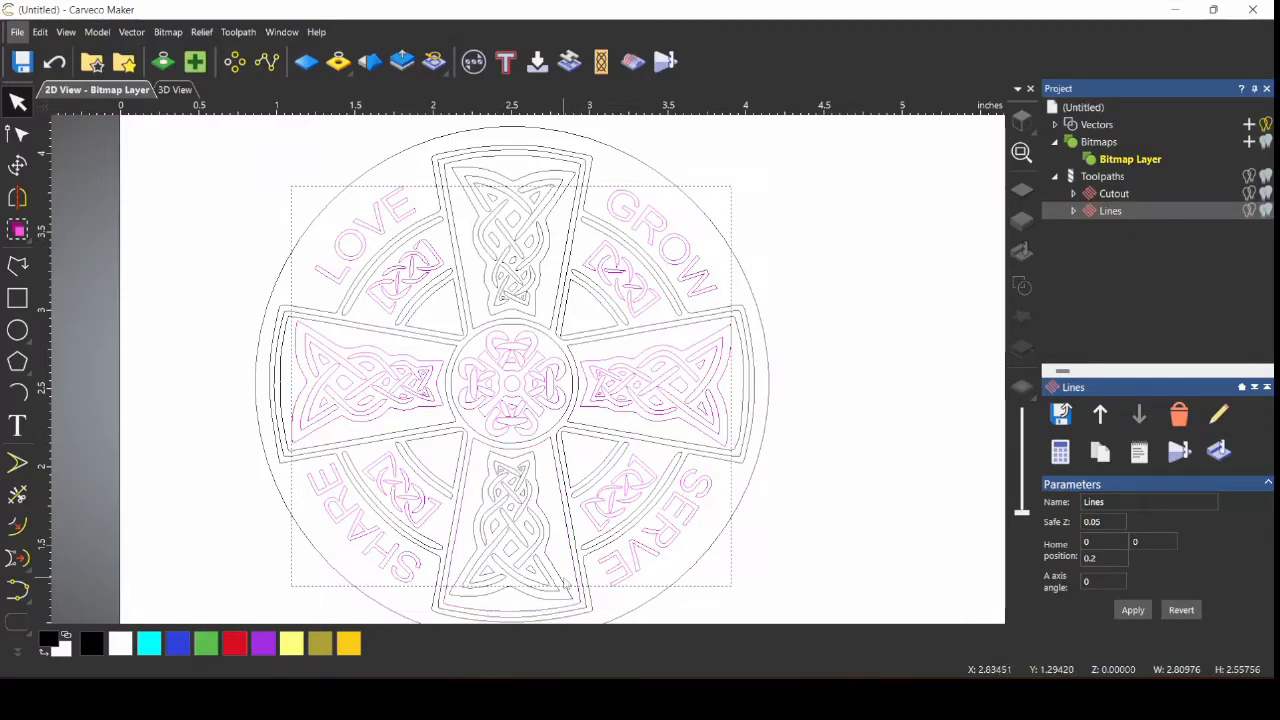
pyautogui.keyDown('shift'); pyautogui.click(567, 599); pyautogui.keyUp('shift')
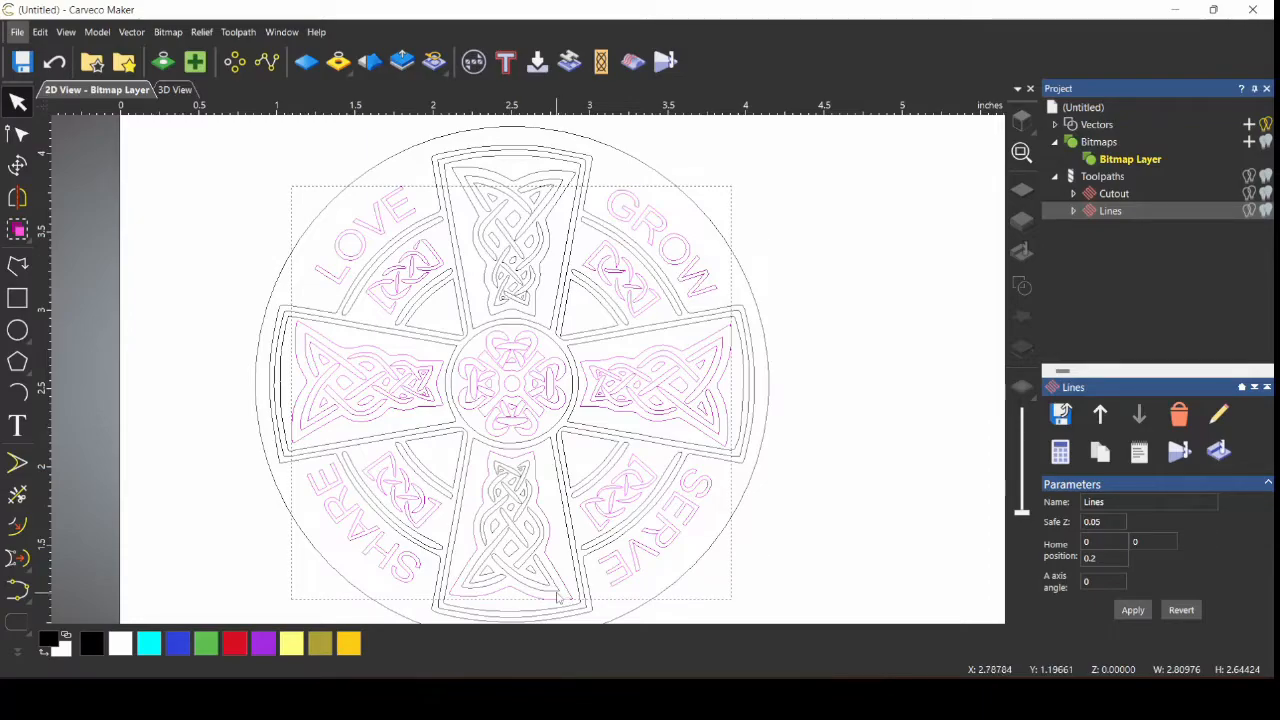
pyautogui.moveTo(515, 531); pyautogui.dragTo(463, 520)
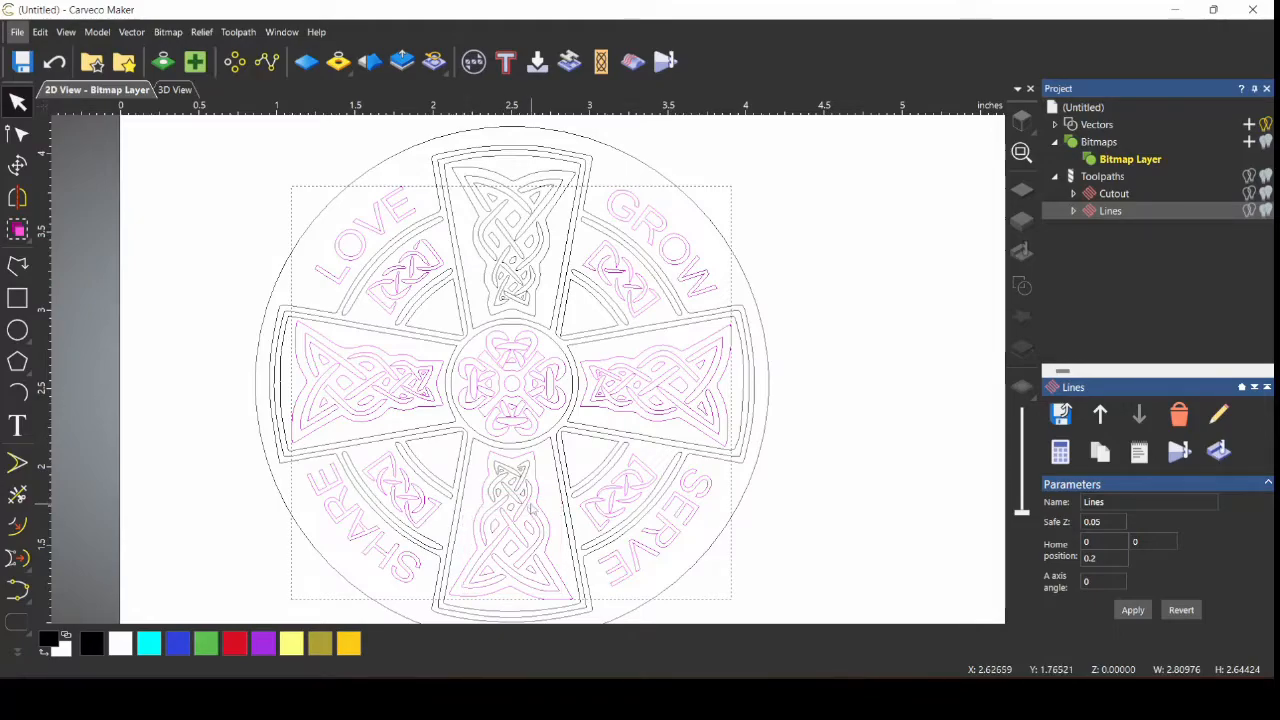
pyautogui.moveTo(555, 521); pyautogui.dragTo(484, 481)
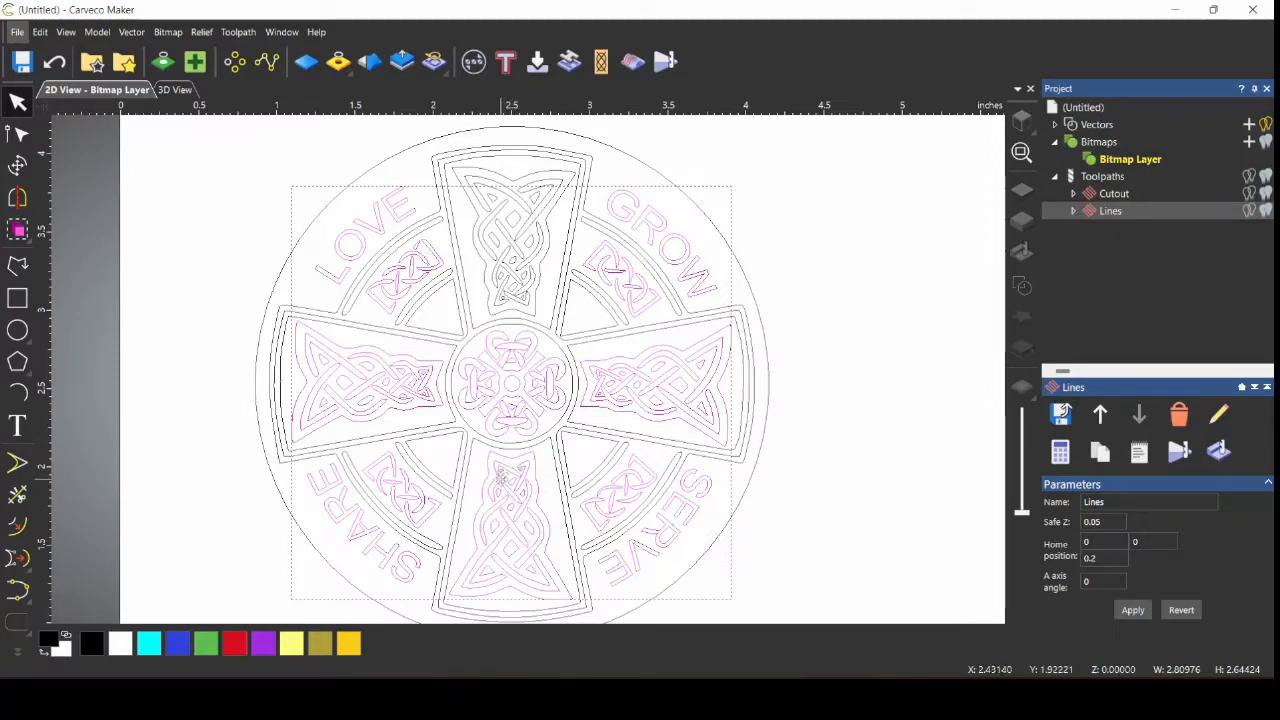
pyautogui.scroll(3, 502, 479)
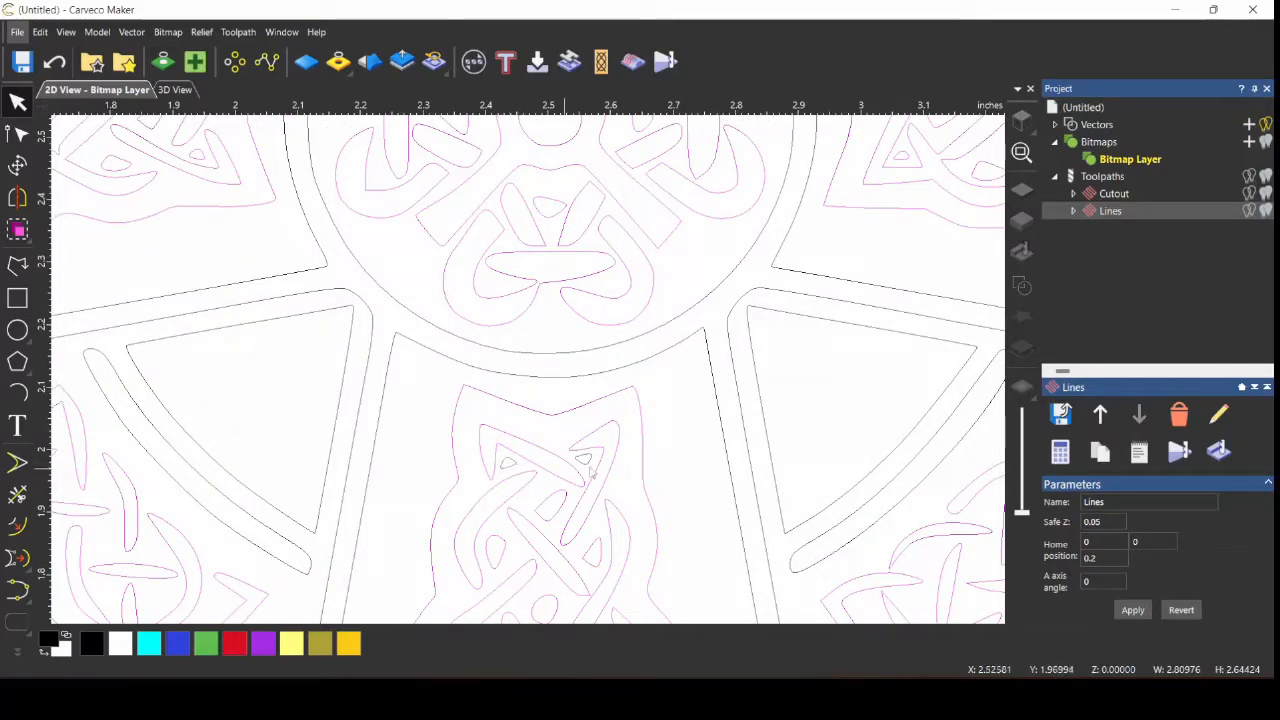
pyautogui.scroll(-2, 585, 459)
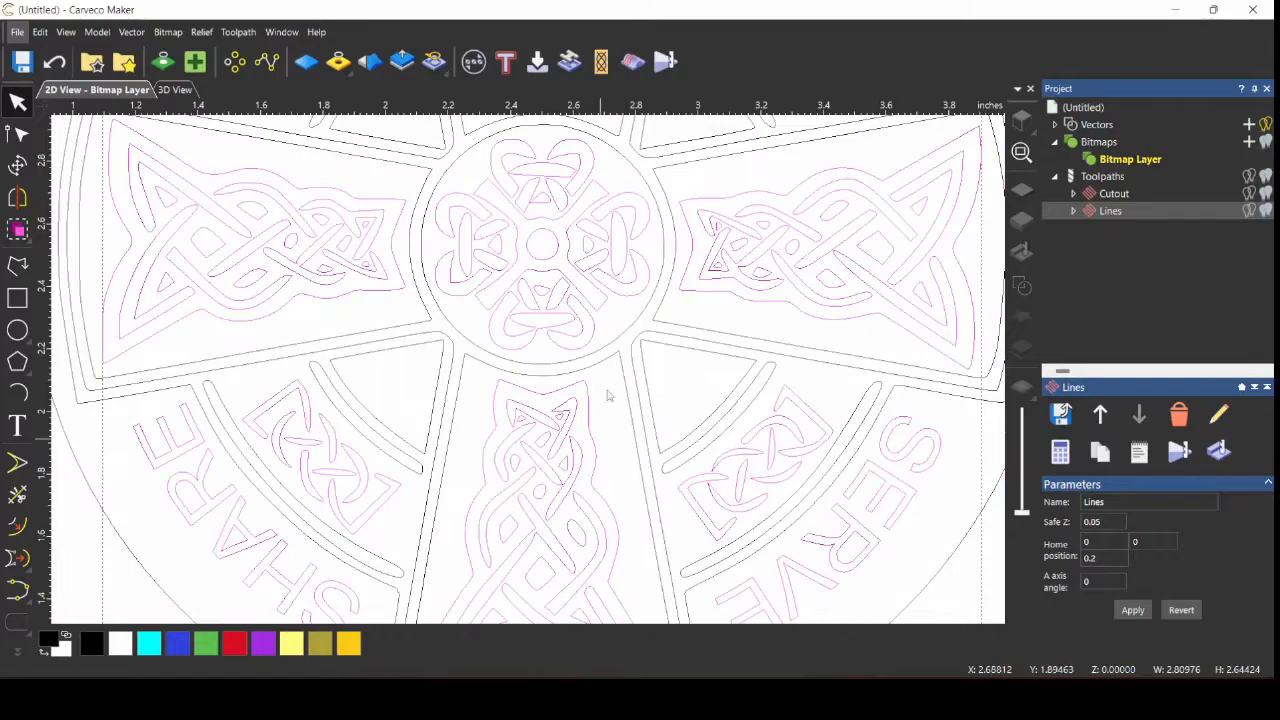
pyautogui.scroll(-3, 565, 195)
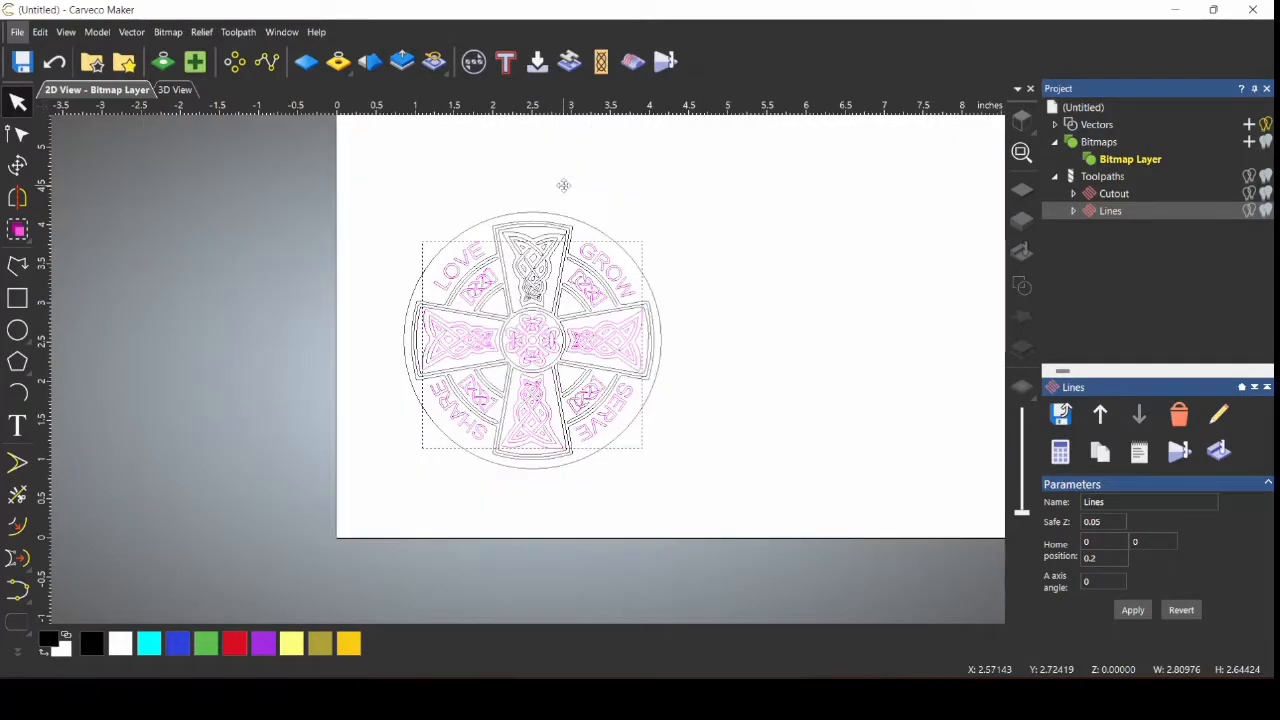
# Step: Add the knotwork inside the cross's upper arm to the vector selection, leaving out the arm's border lines
pyautogui.scroll(2, 540, 250)
pyautogui.scroll(2, 538, 265)
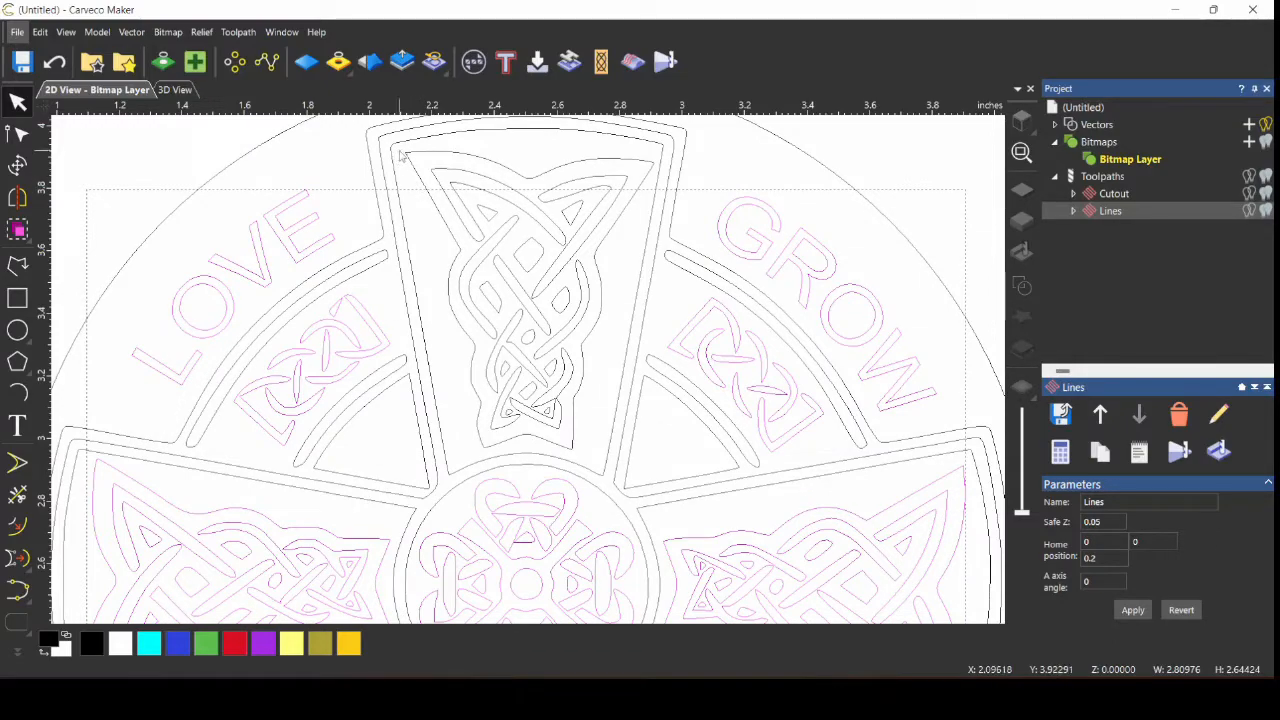
pyautogui.moveTo(402, 152); pyautogui.dragTo(663, 469)
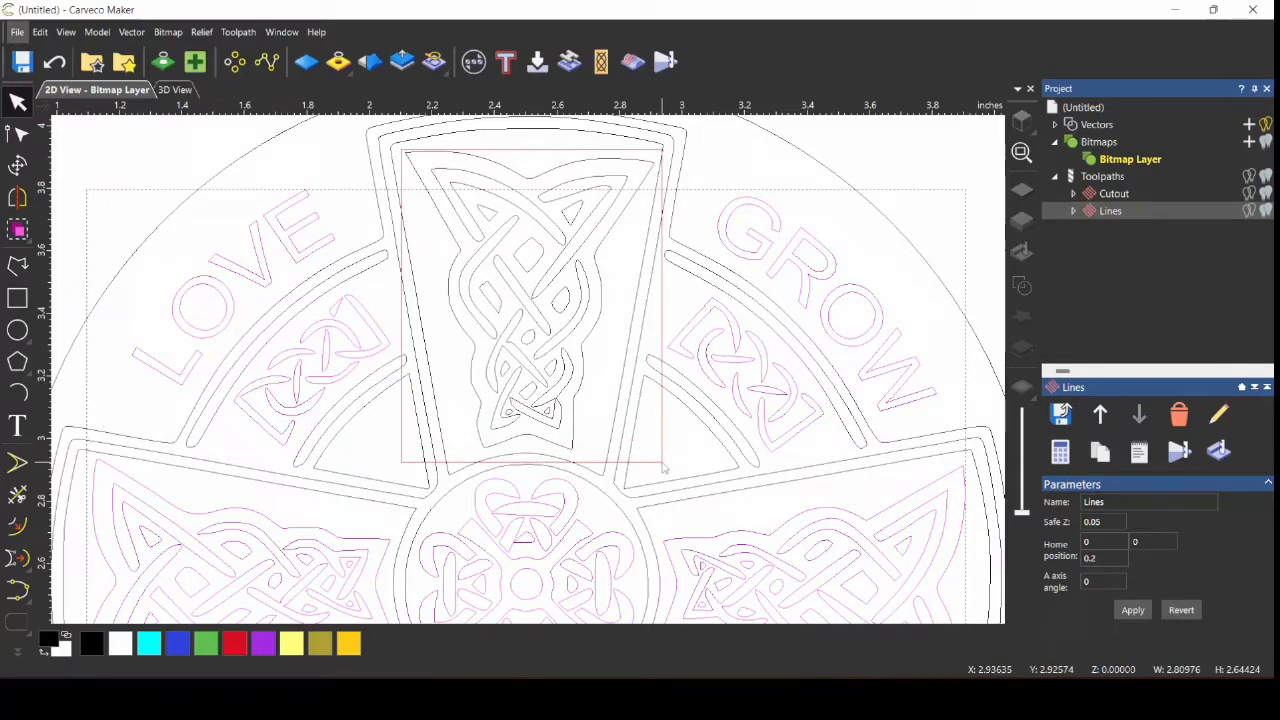
pyautogui.moveTo(663, 469); pyautogui.dragTo(663, 469)
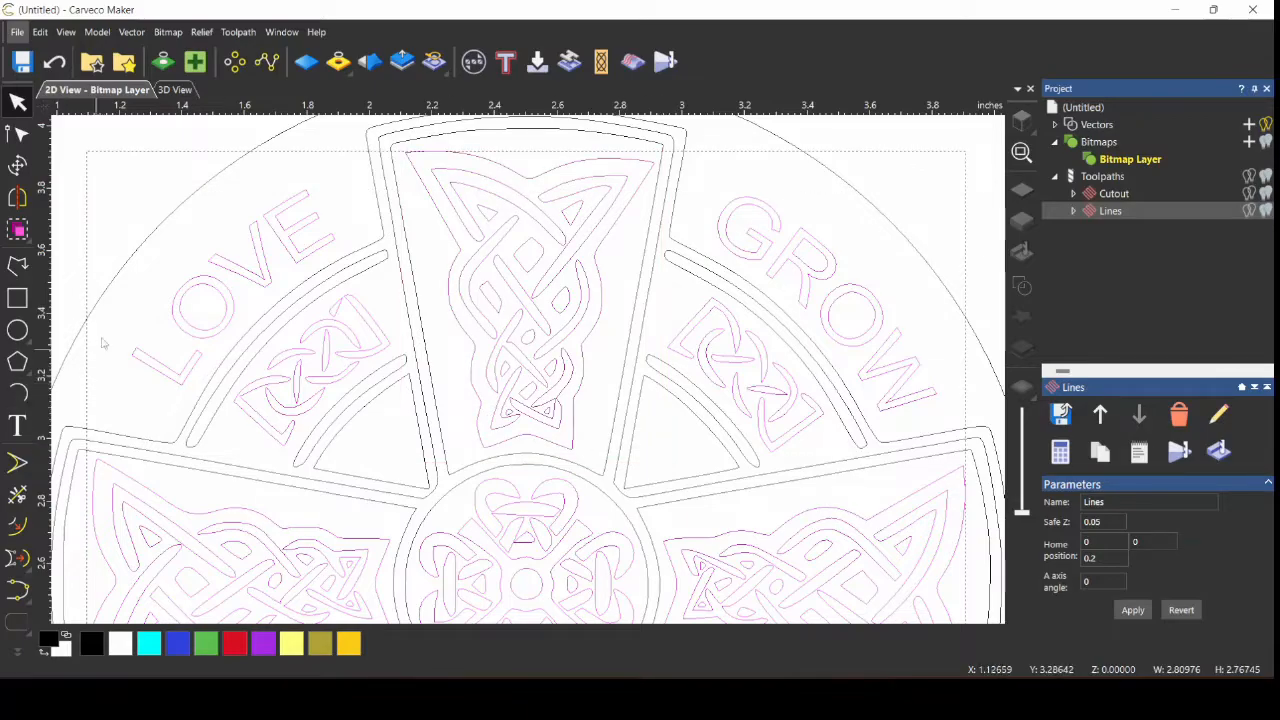
pyautogui.scroll(-3, 525, 335)
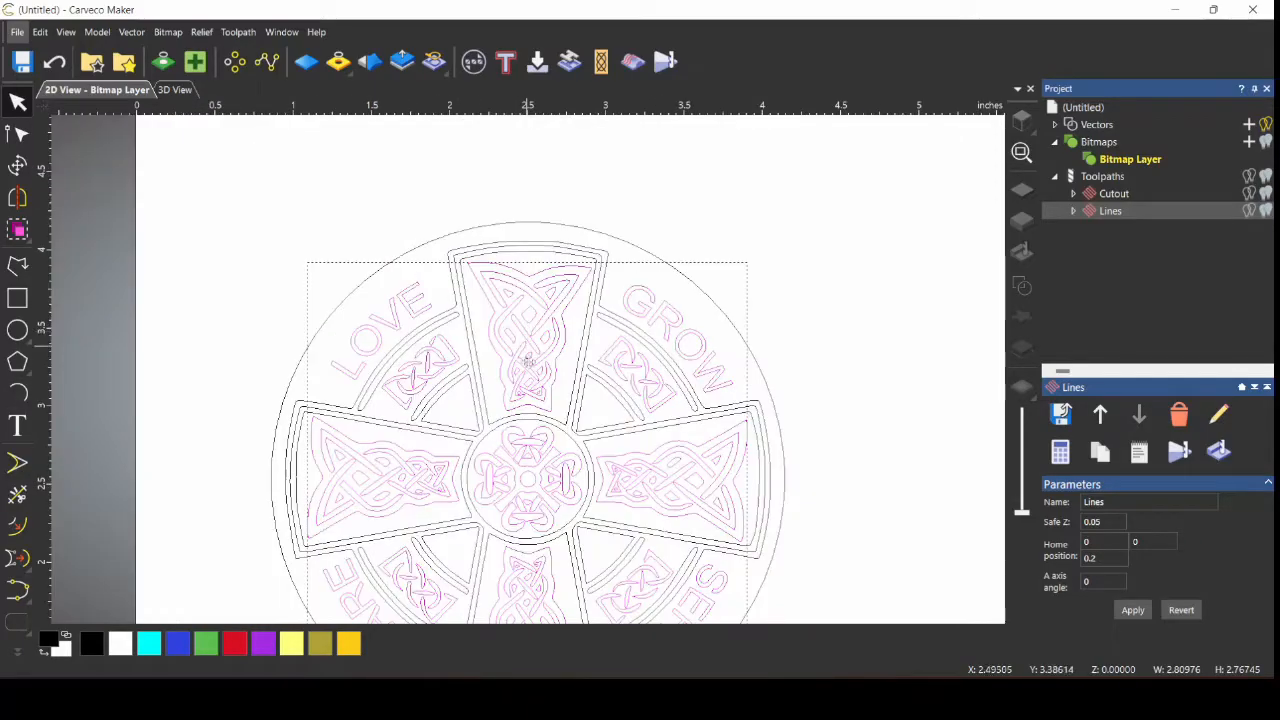
pyautogui.scroll(-1, 531, 446)
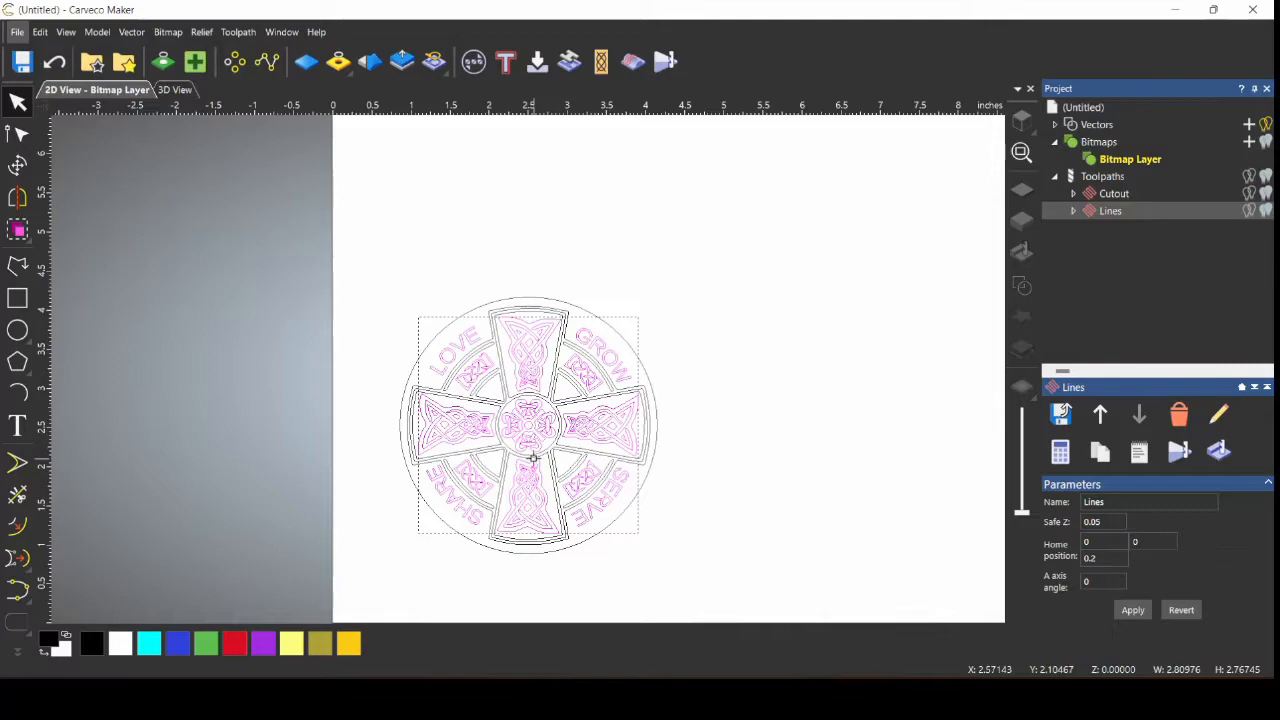
pyautogui.scroll(1, 531, 454)
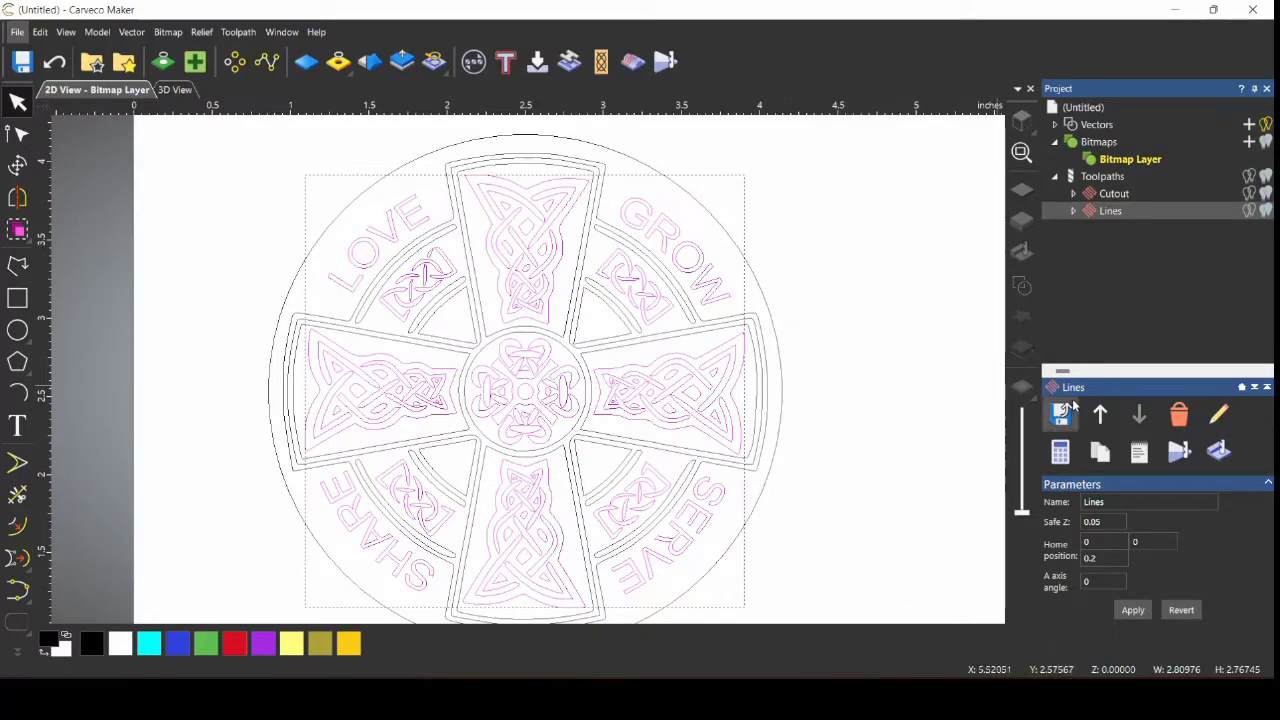
# Step: Start a V-Bit Carving toolpath for the selected vectors with the V-Bit 1.25 Inch 90 degree tool and refresh the cut information
pyautogui.click(1102, 177)
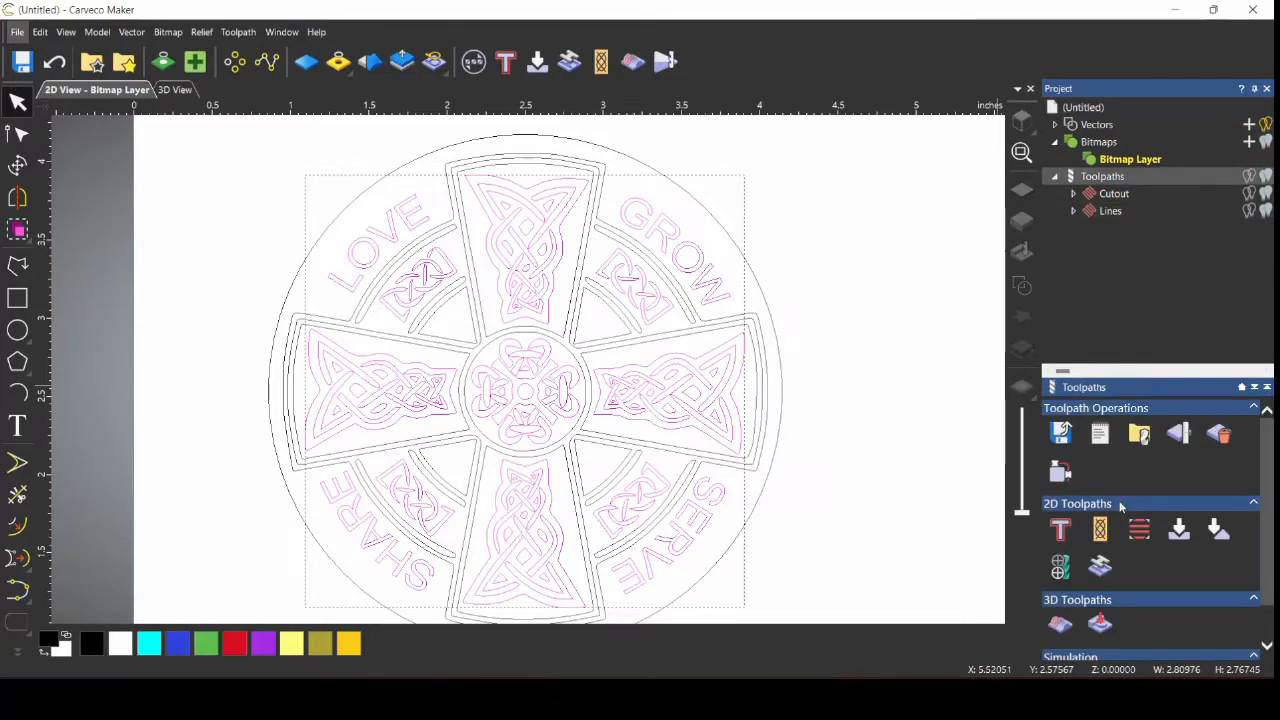
pyautogui.click(1180, 531)
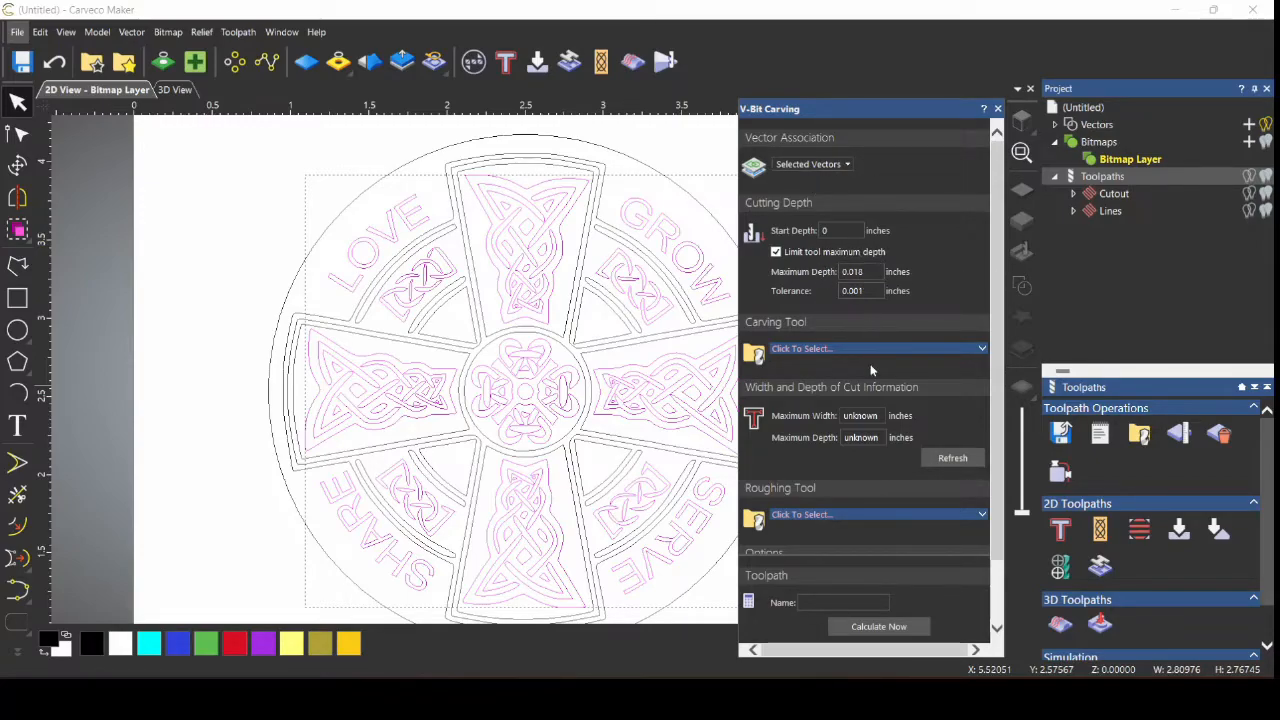
pyautogui.click(788, 349)
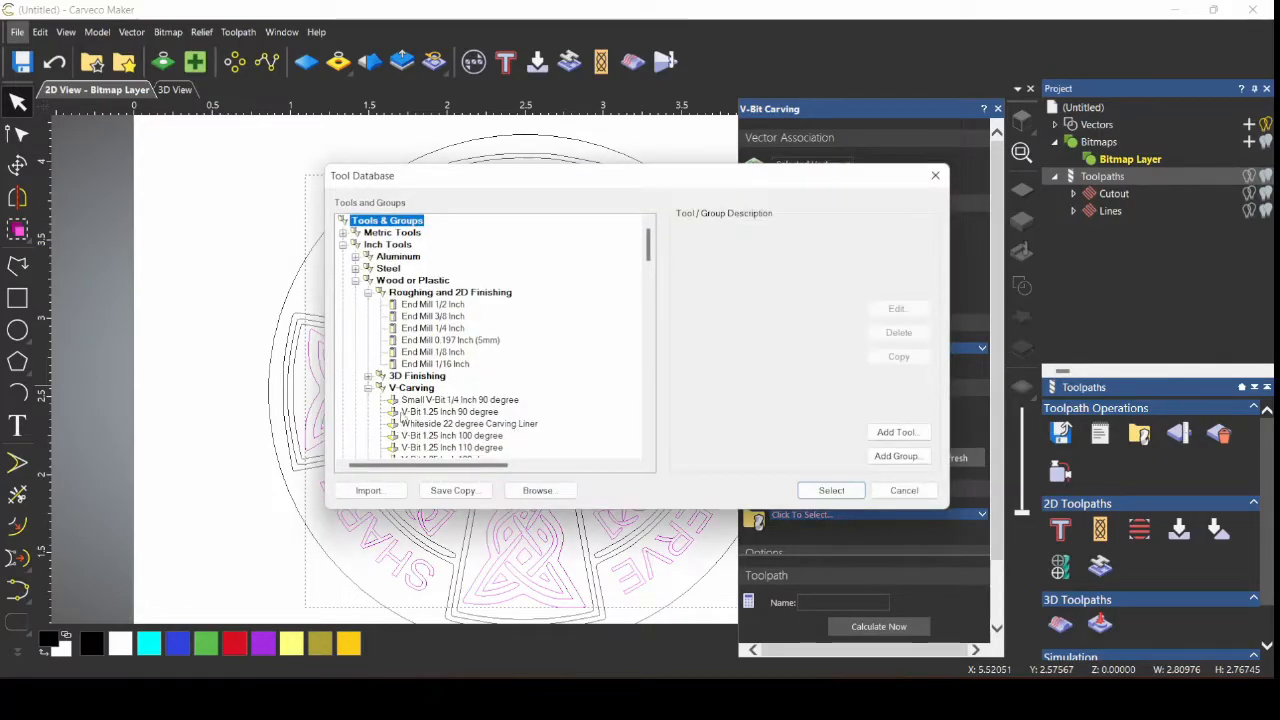
pyautogui.doubleClick(402, 411)
pyautogui.click(929, 458)
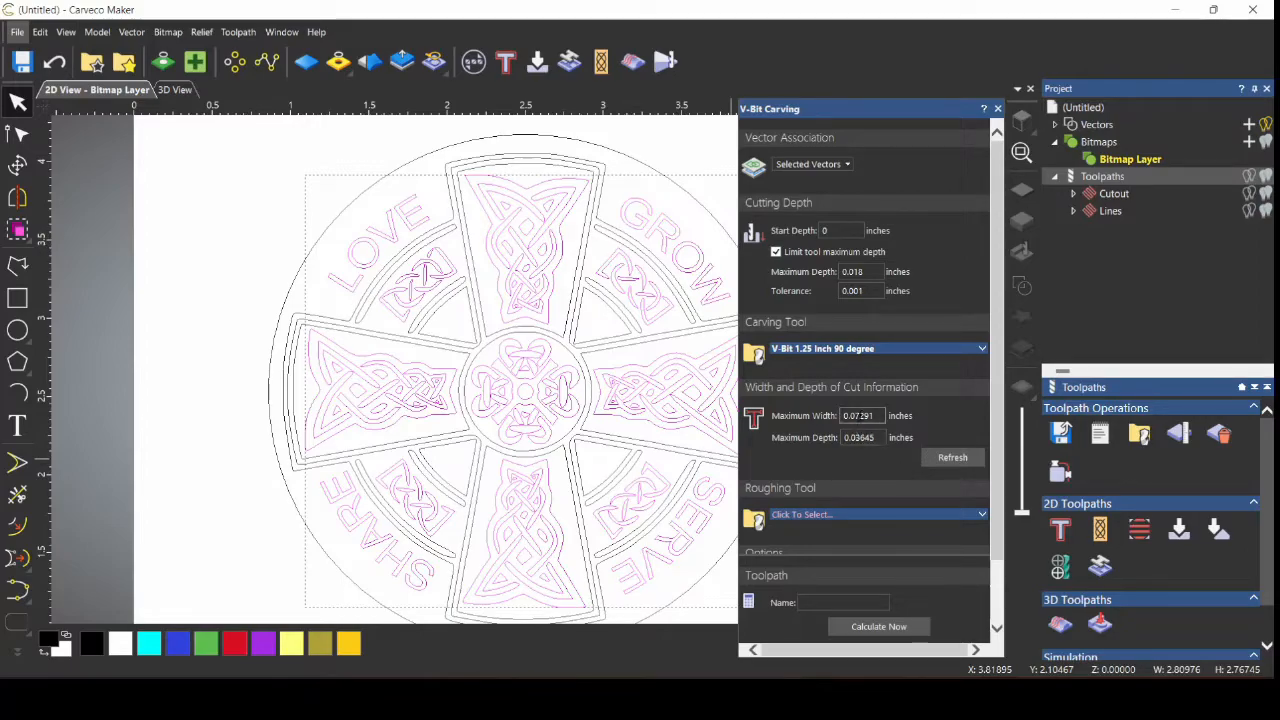
# Step: Name the V-carving toolpath Logo and Words and calculate it
pyautogui.scroll(-2, 858, 419)
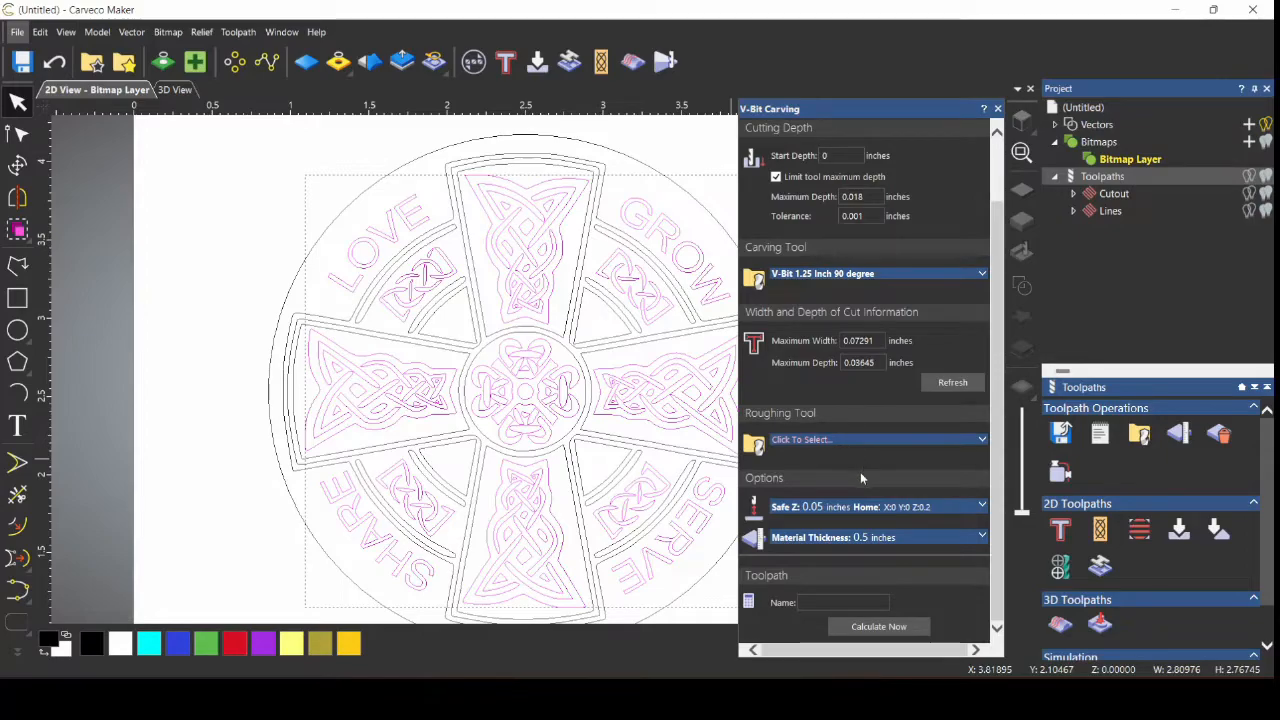
pyautogui.click(843, 603)
pyautogui.write('Logo and Words')
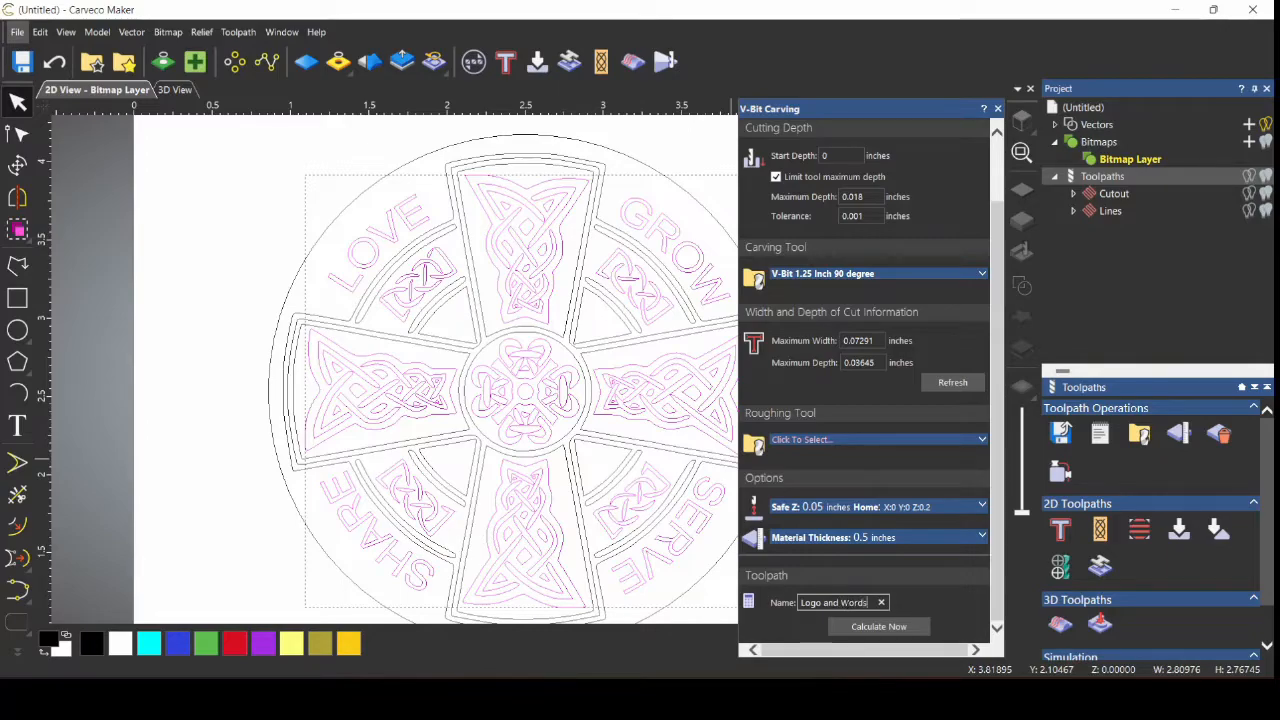
pyautogui.click(918, 629)
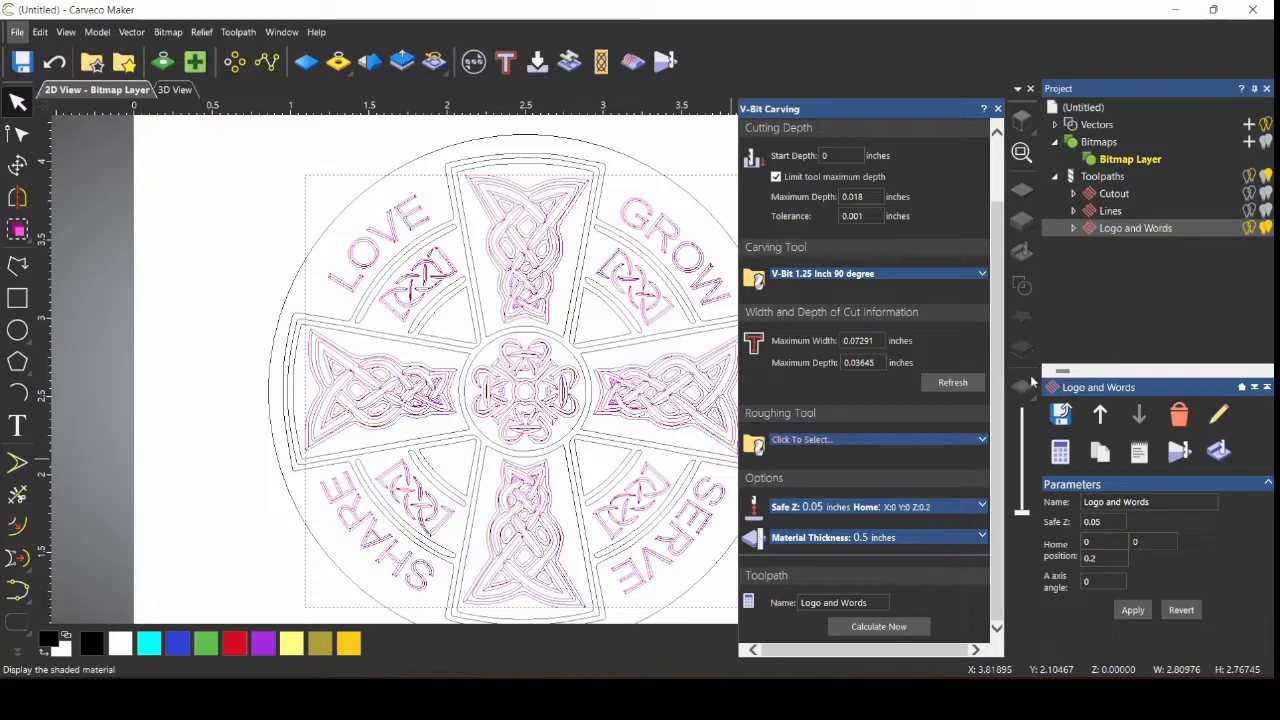
# Step: Simulate all toolpaths and examine the carved medallion in the 3D view
pyautogui.rightClick(1108, 178)
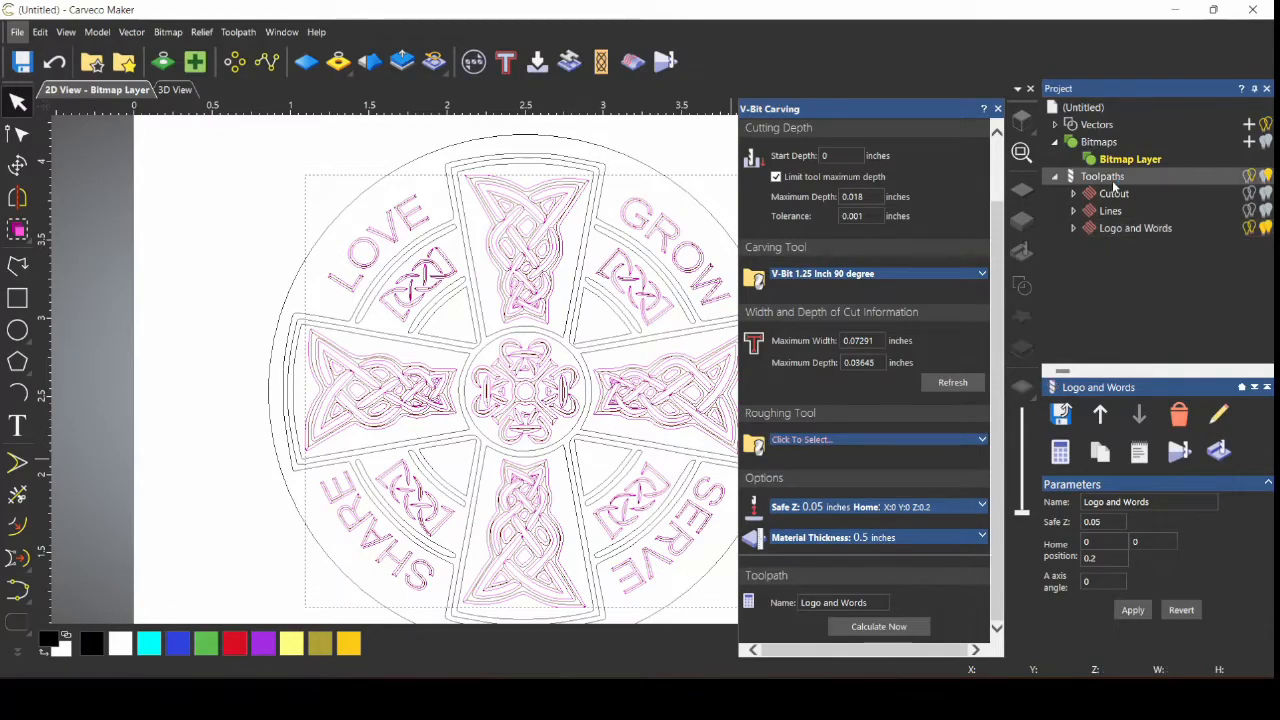
pyautogui.click(1163, 335)
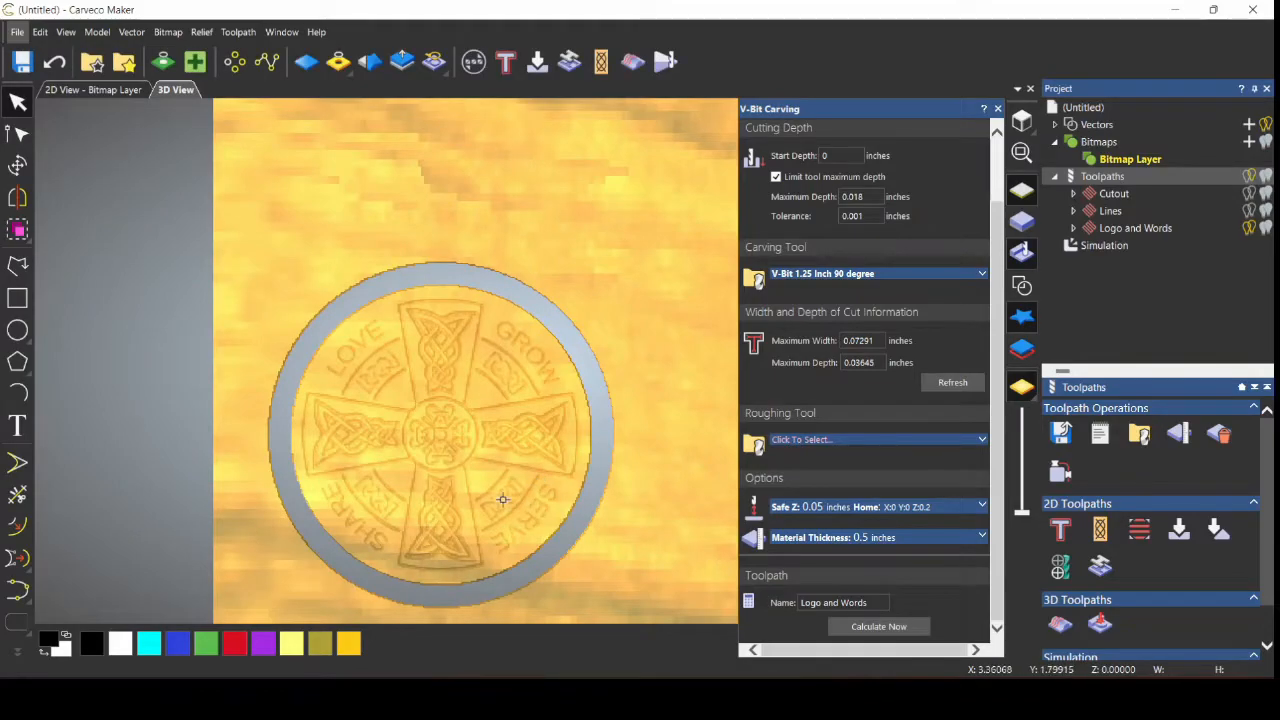
pyautogui.scroll(2, 438, 526)
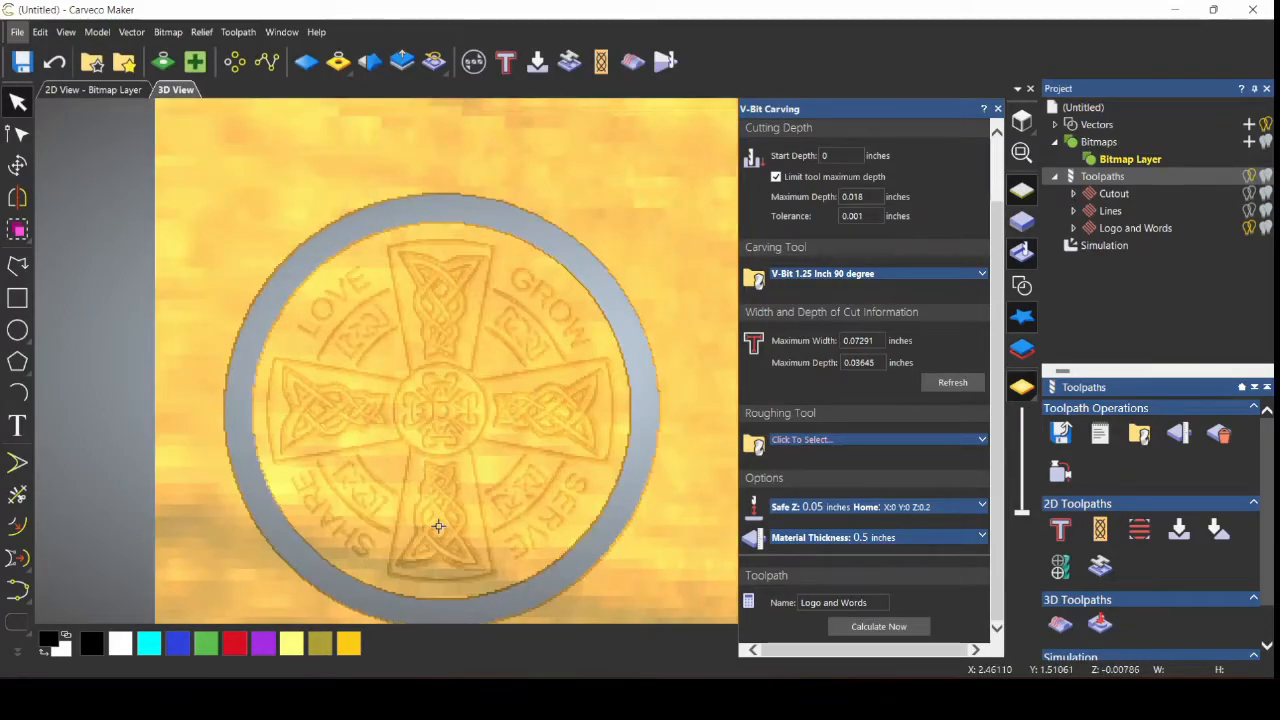
pyautogui.scroll(-2, 438, 526)
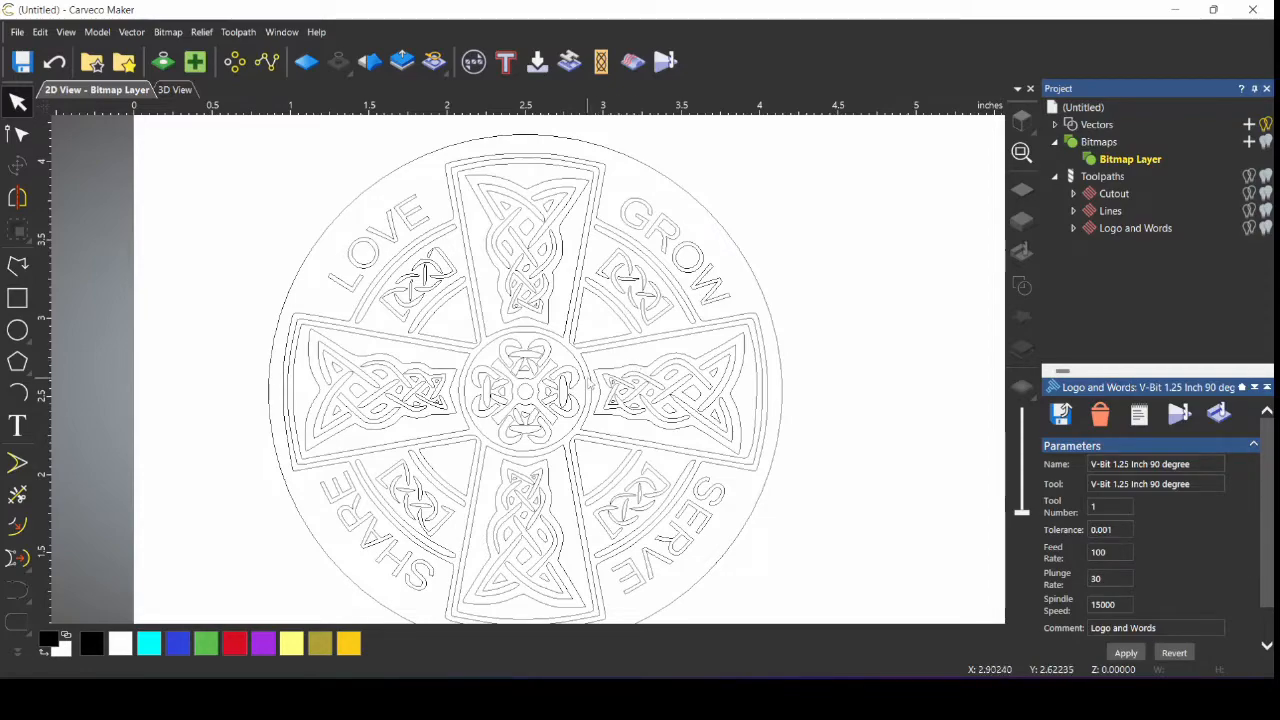
# Step: Block copy the whole medallion into 2 columns and 2 rows with 0.25 inch gaps in X and Y
pyautogui.scroll(-3, 598, 474)
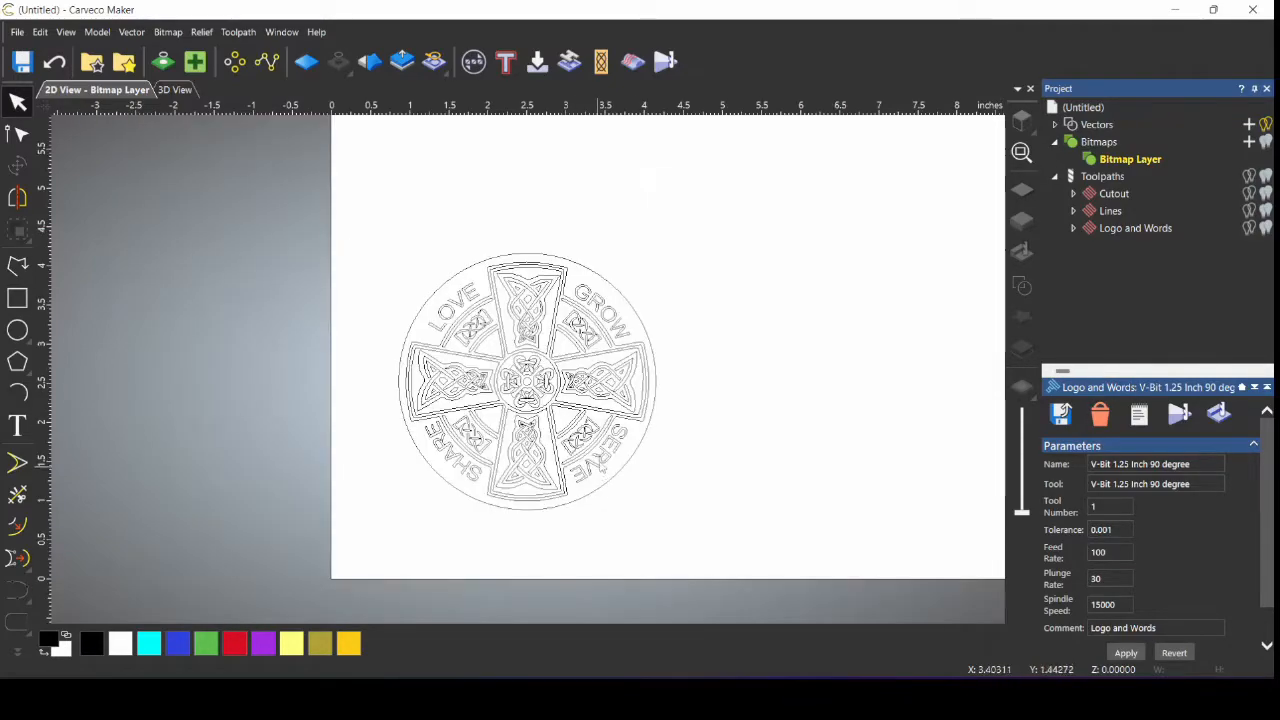
pyautogui.scroll(-2, 800, 246)
pyautogui.moveTo(798, 245); pyautogui.dragTo(689, 381, button='middle')
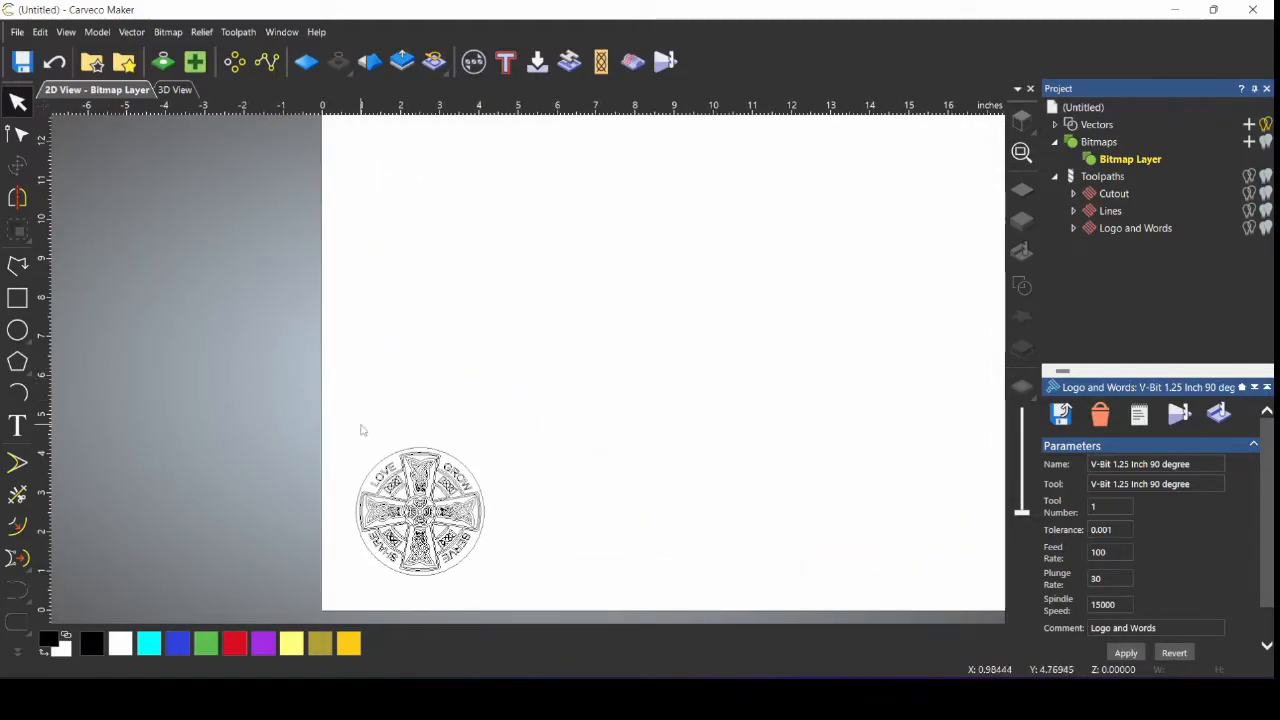
pyautogui.moveTo(330, 440); pyautogui.dragTo(505, 610)
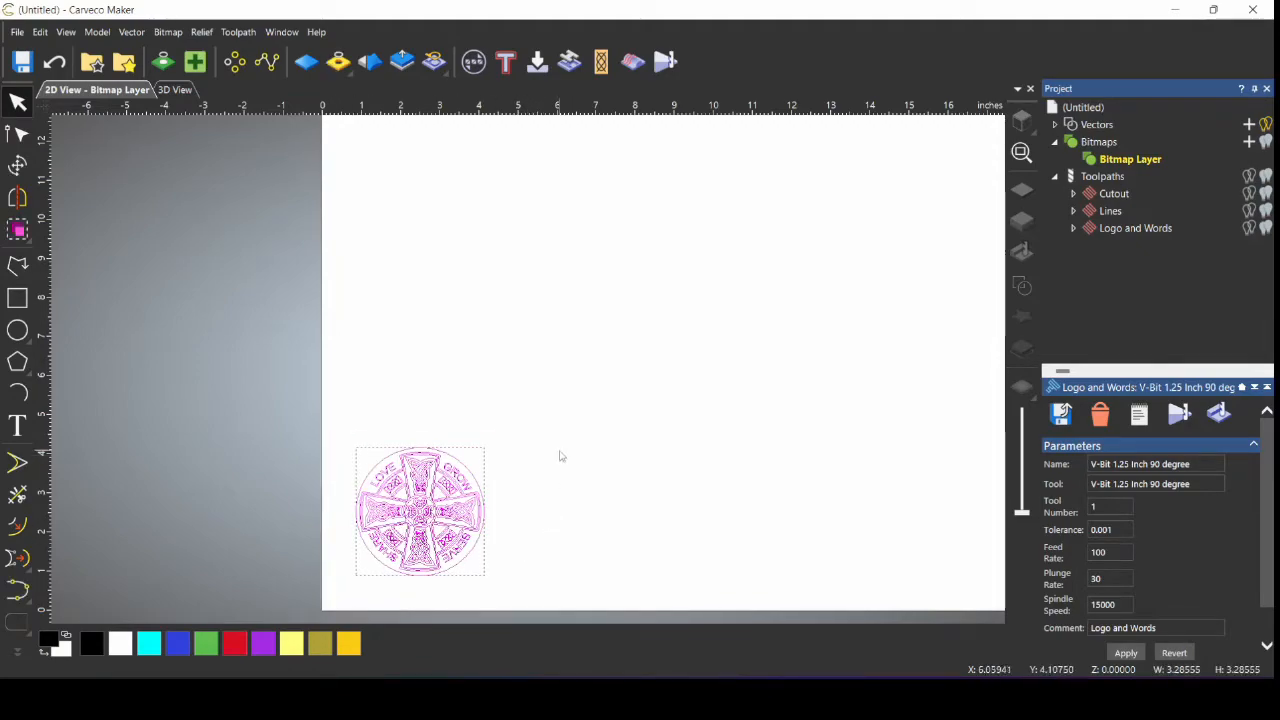
pyautogui.click(232, 63)
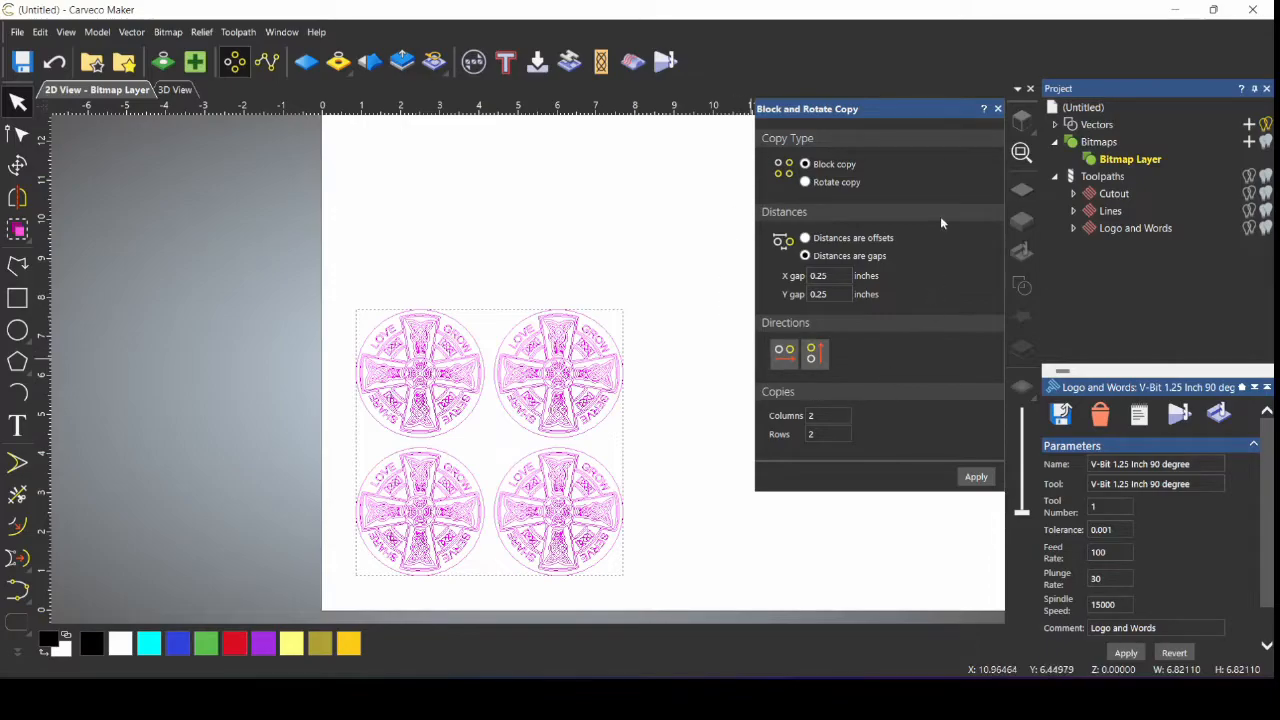
pyautogui.click(997, 109)
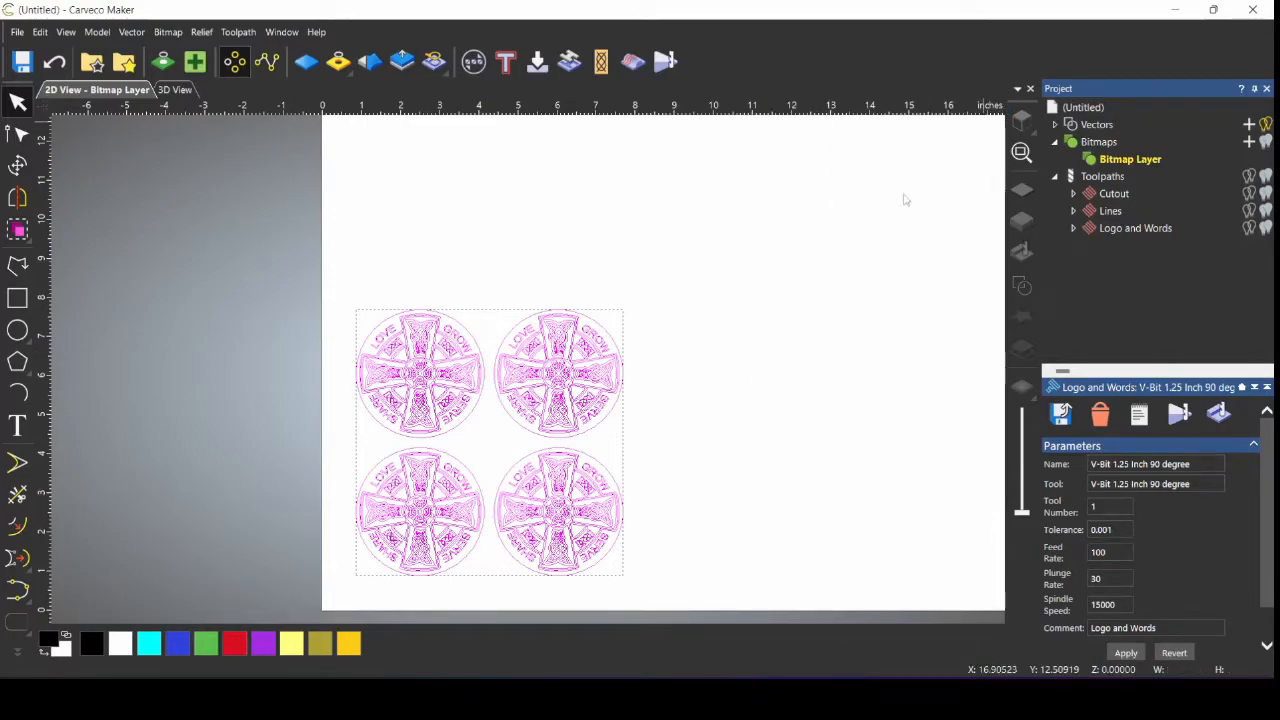
pyautogui.click(806, 372)
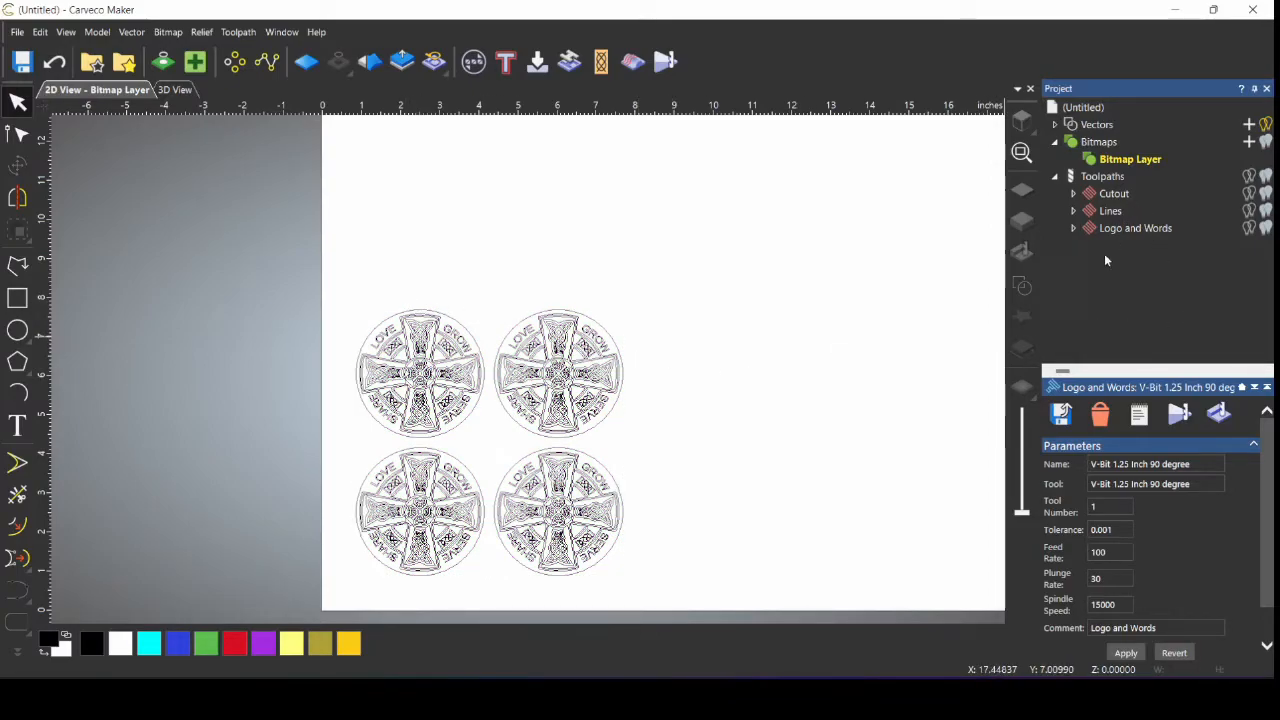
# Step: Simulate all toolpaths again to check which of the four medallions get carved
pyautogui.click(1104, 181)
pyautogui.rightClick(1102, 181)
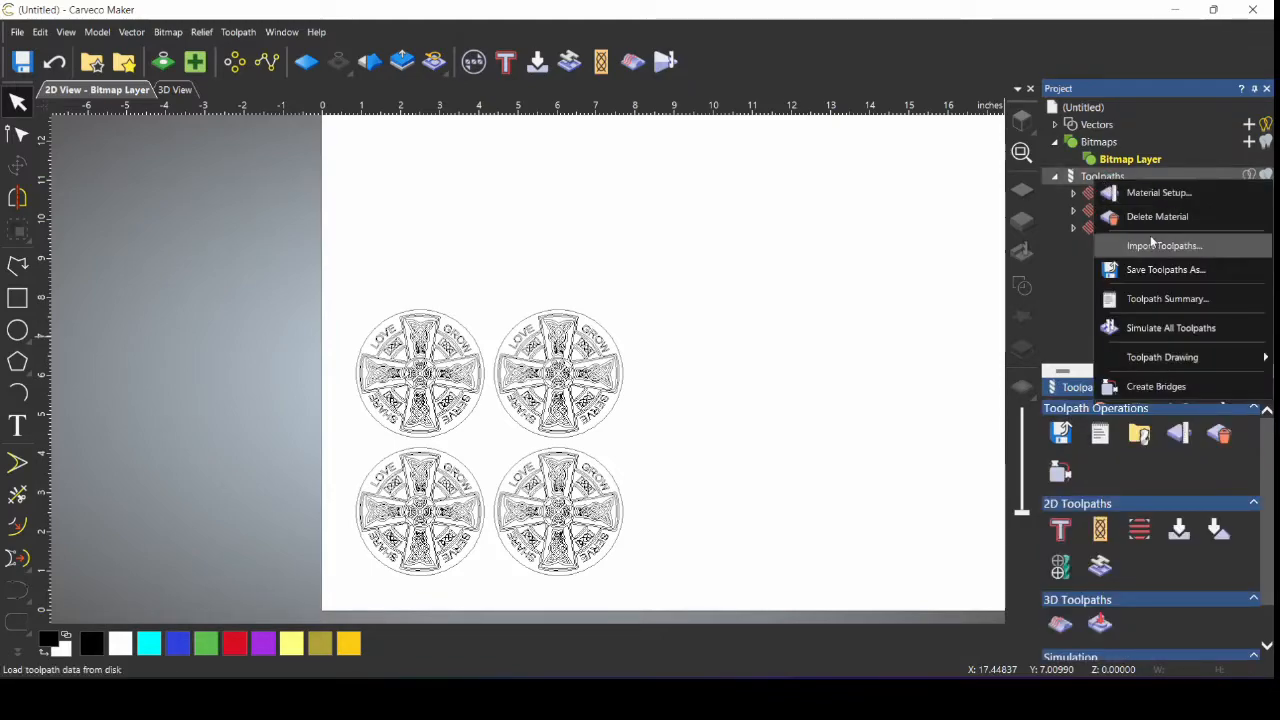
pyautogui.click(1145, 328)
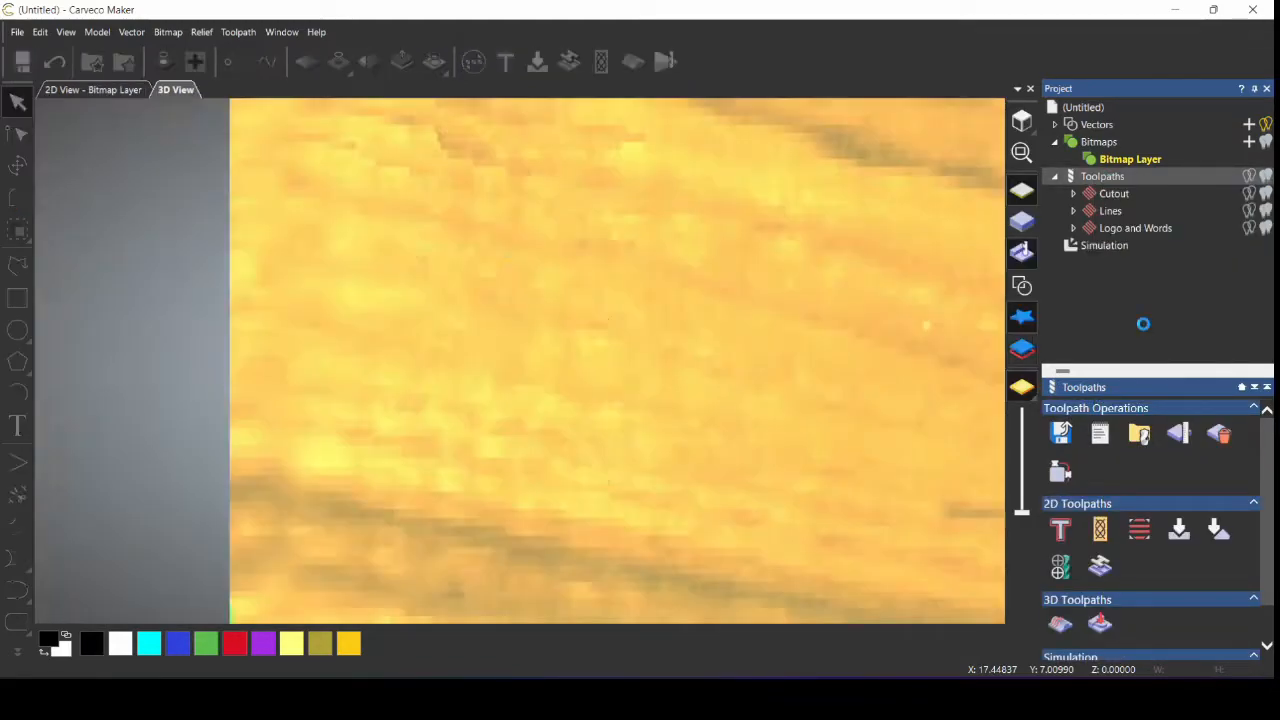
pyautogui.scroll(-3, 842, 305)
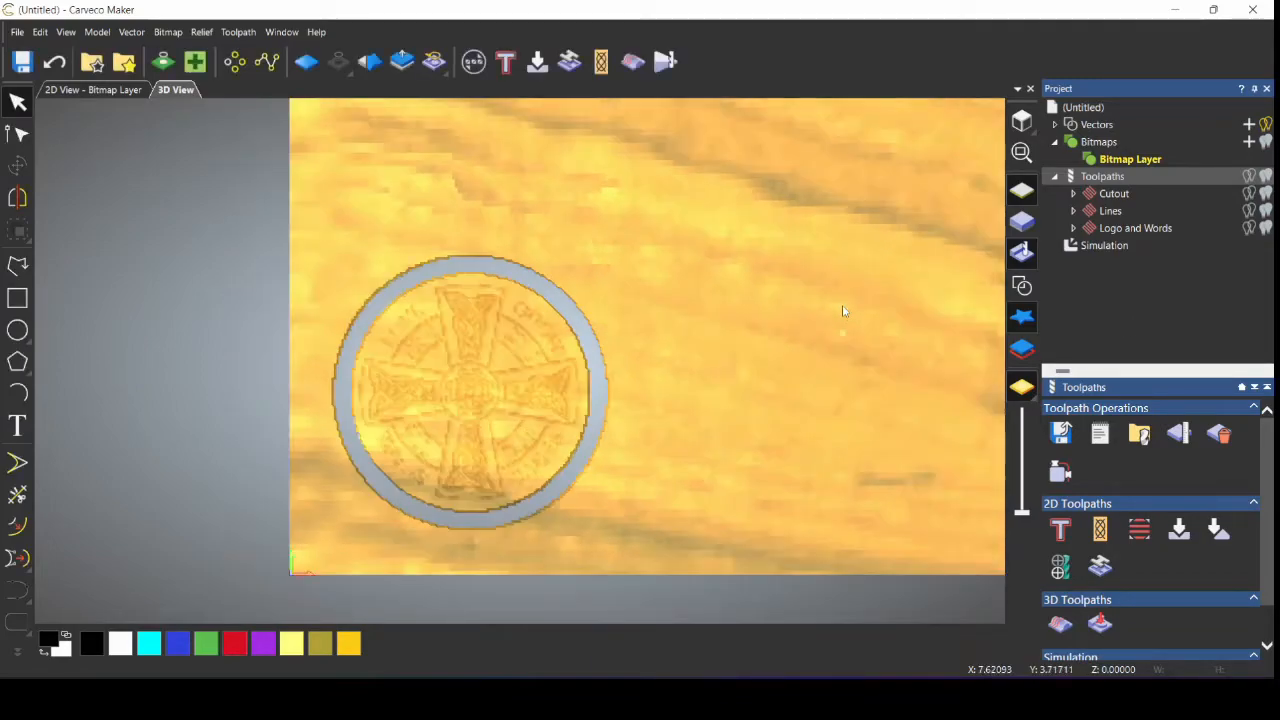
pyautogui.moveTo(840, 287); pyautogui.dragTo(810, 365, button='middle')
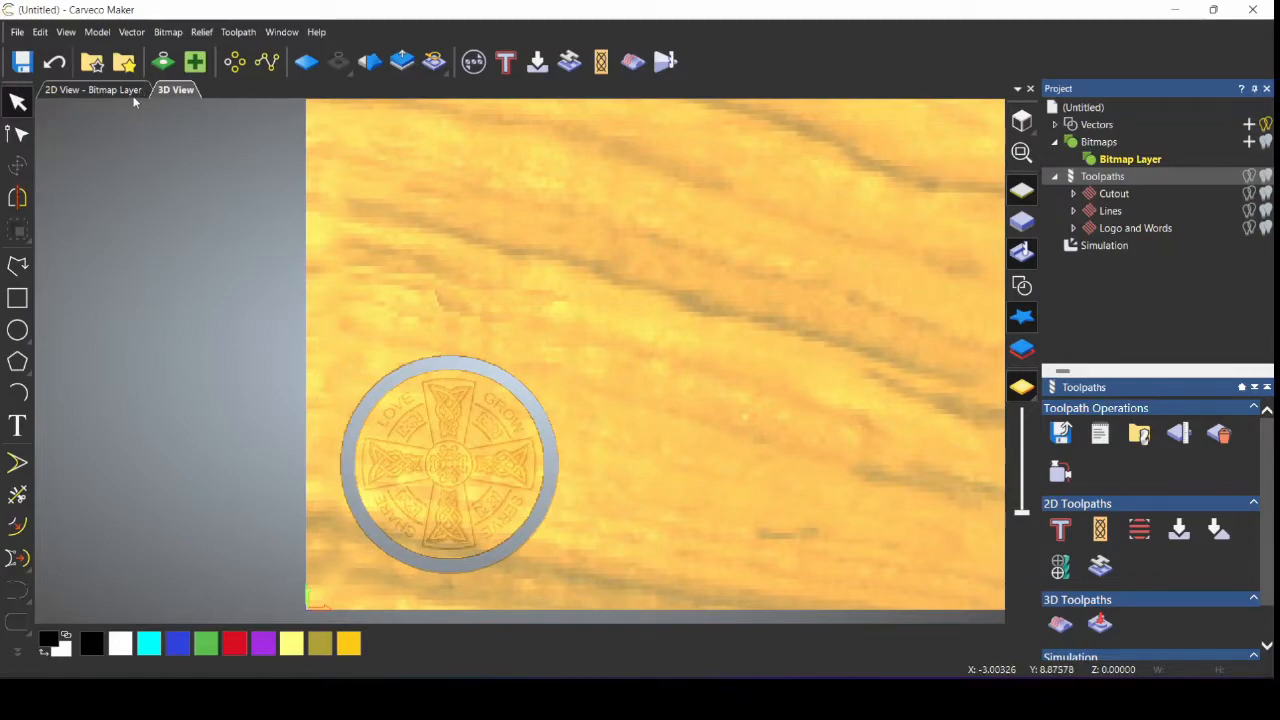
# Step: Return to the 2D view and reopen the Logo and Words toolpath to check which vectors it uses
pyautogui.click(95, 90)
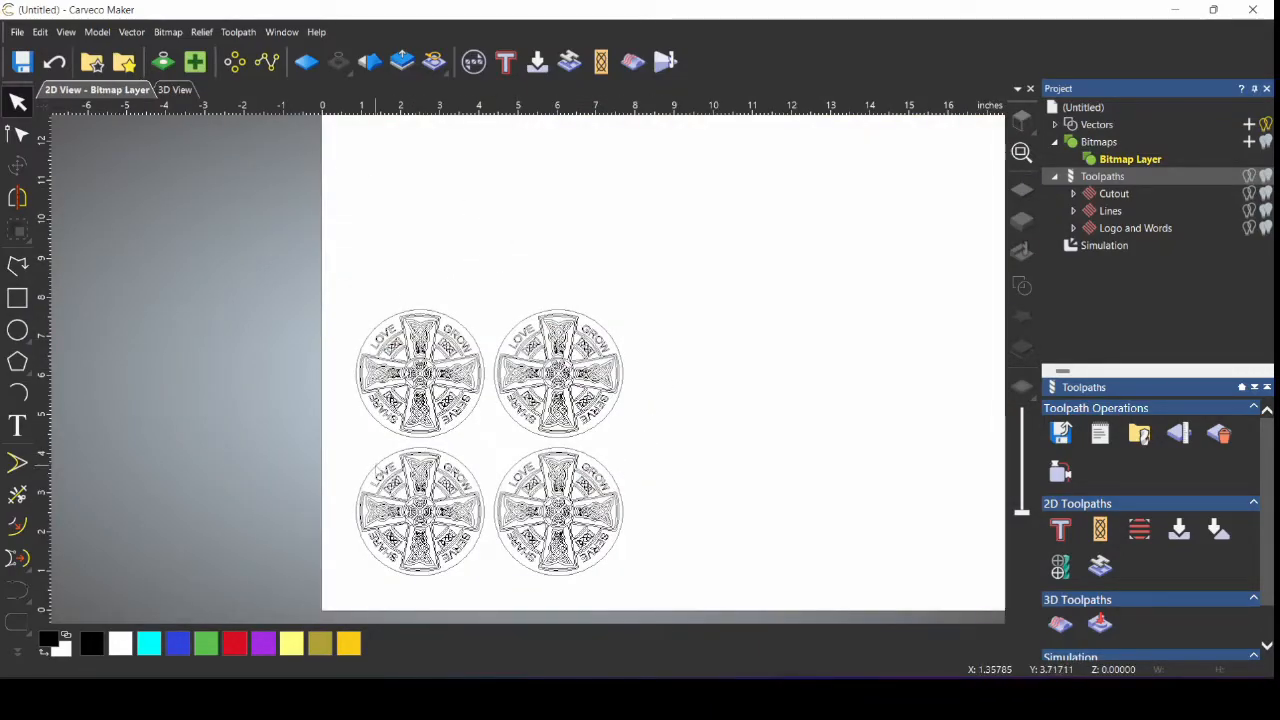
pyautogui.doubleClick(1121, 229)
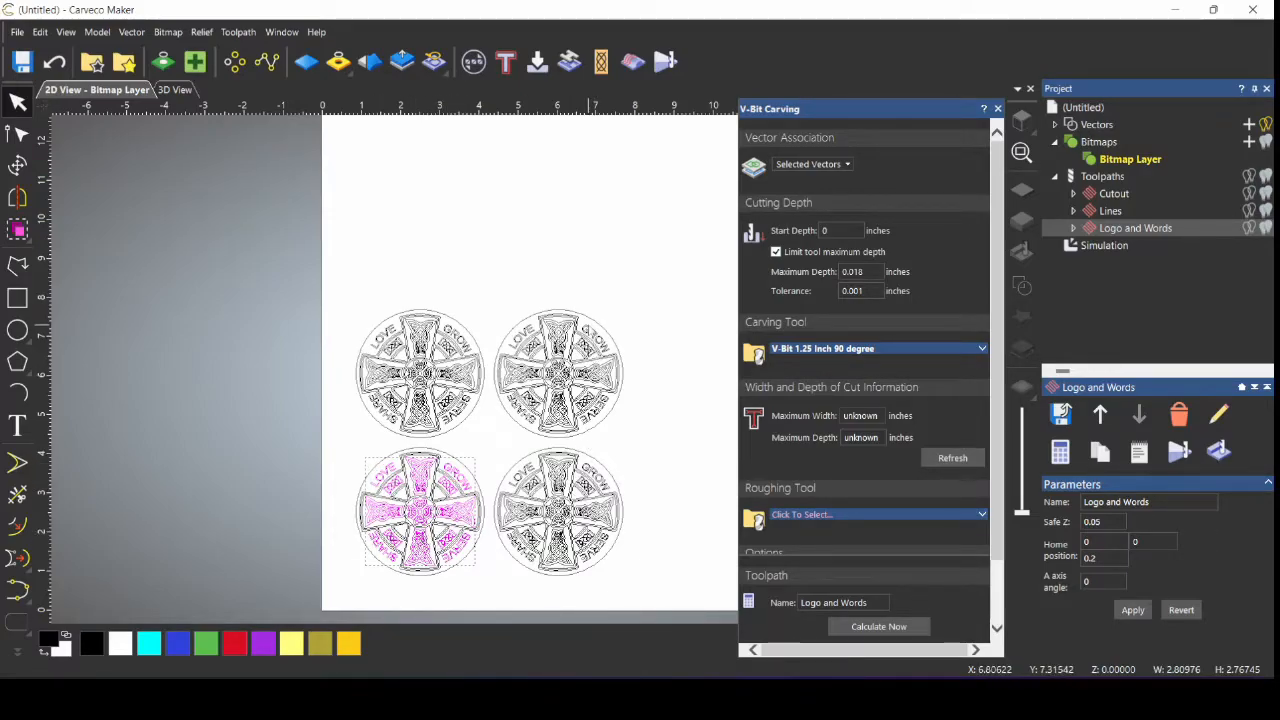
pyautogui.click(997, 109)
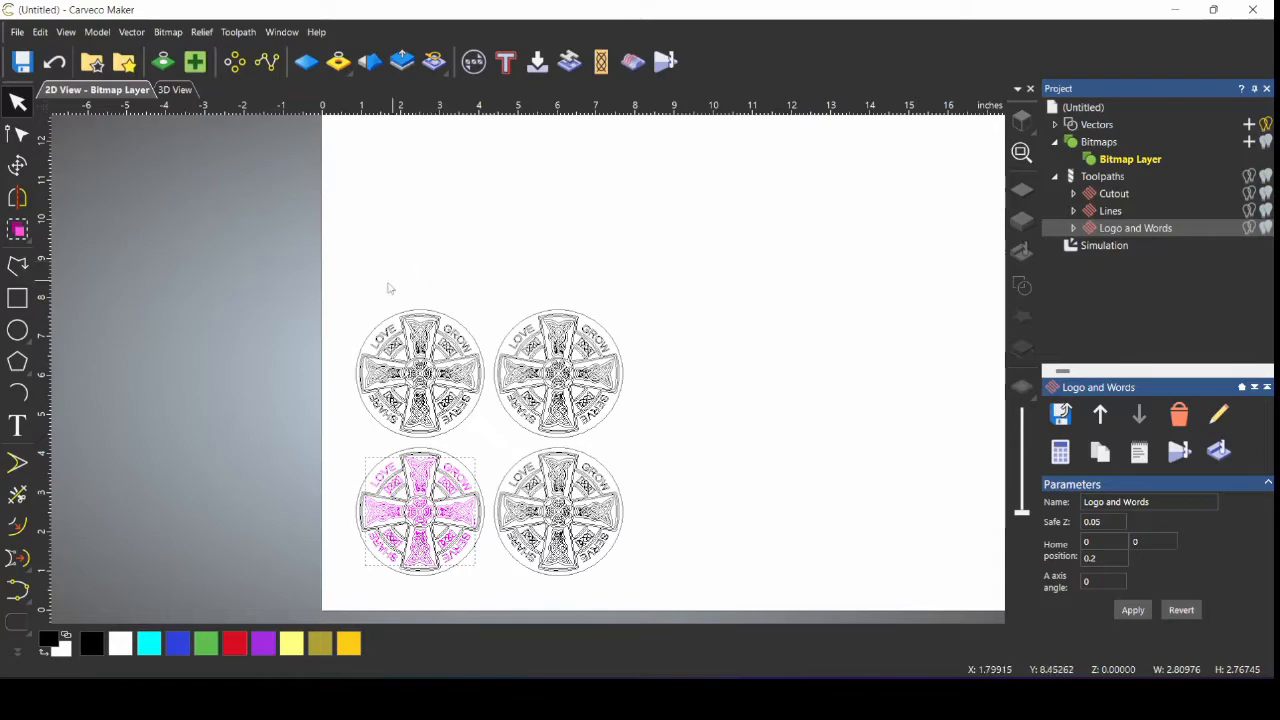
# Step: Delete the three copied medallions, keeping only the original, and remove the toolpath simulation
pyautogui.moveTo(341, 297); pyautogui.dragTo(643, 450)
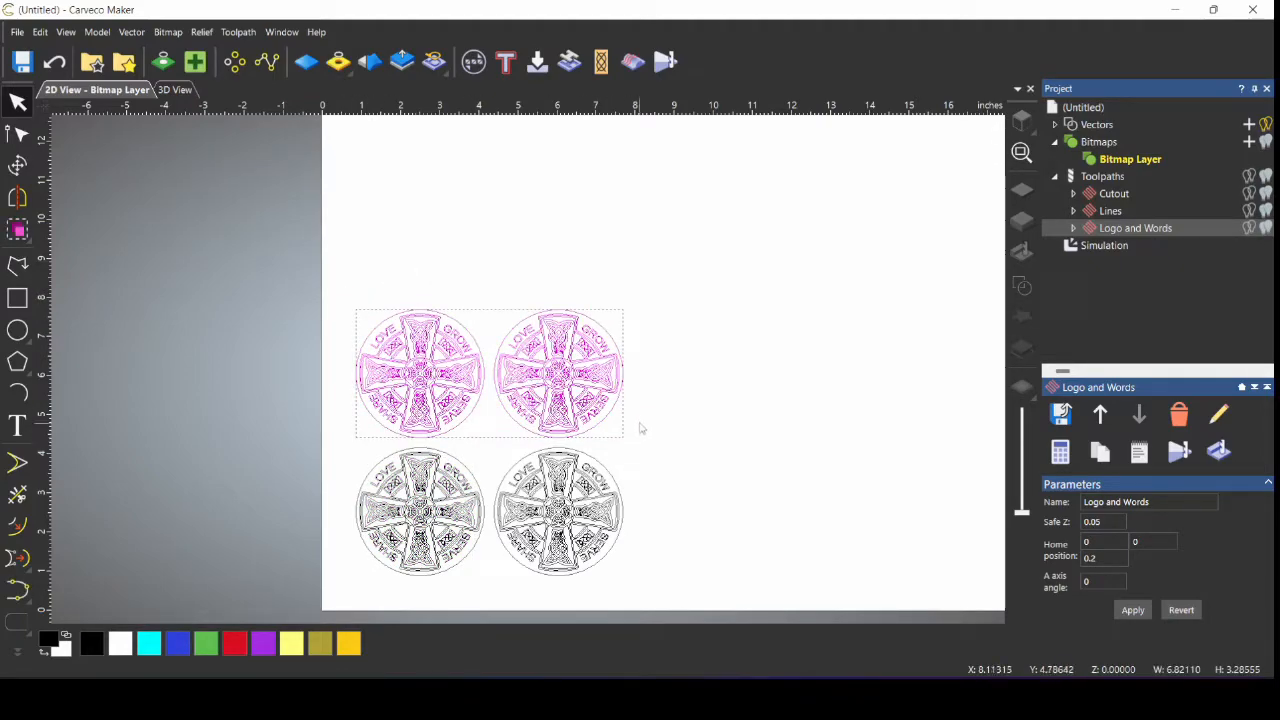
pyautogui.press('Delete')
pyautogui.moveTo(488, 415); pyautogui.dragTo(658, 580)
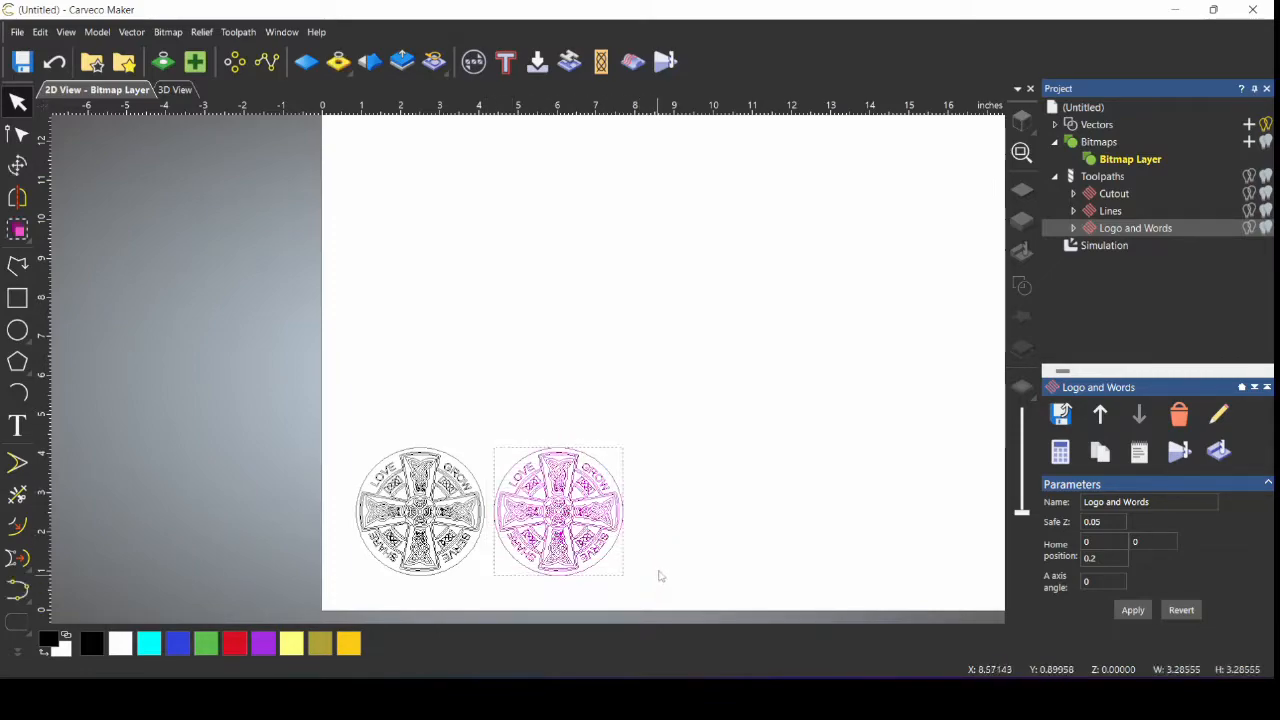
pyautogui.press('Delete')
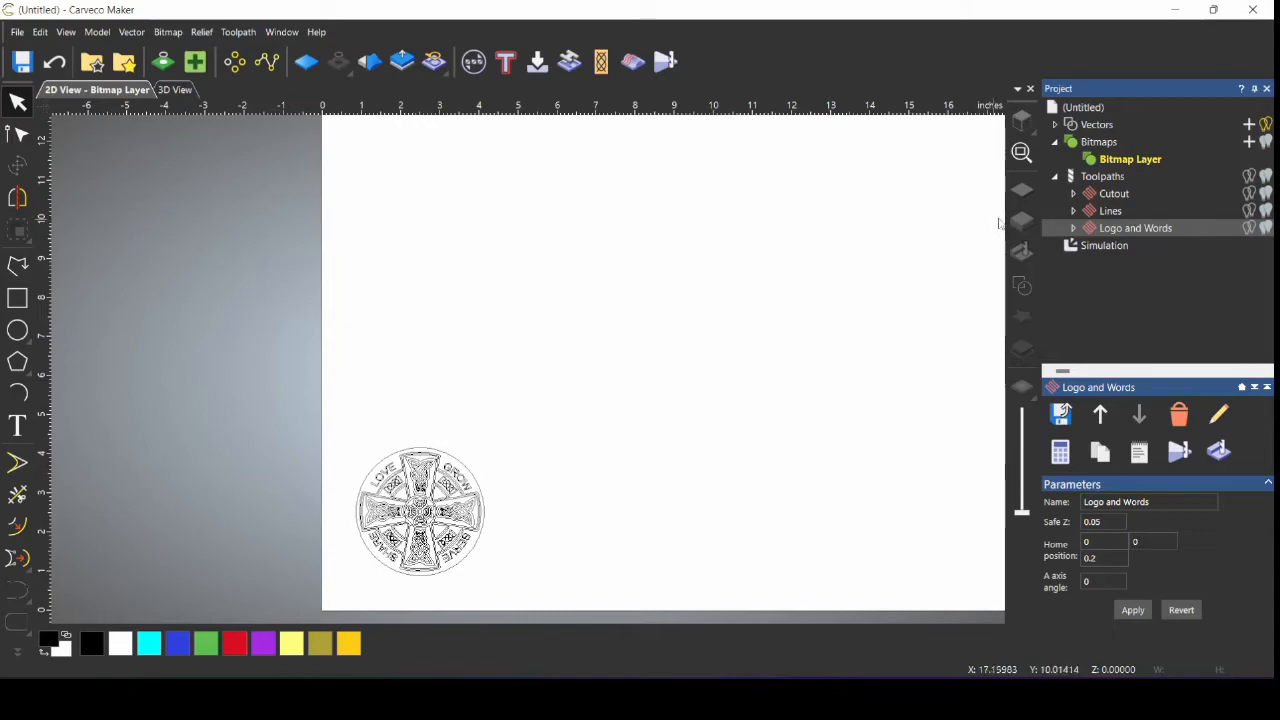
pyautogui.rightClick(1089, 248)
pyautogui.click(1114, 320)
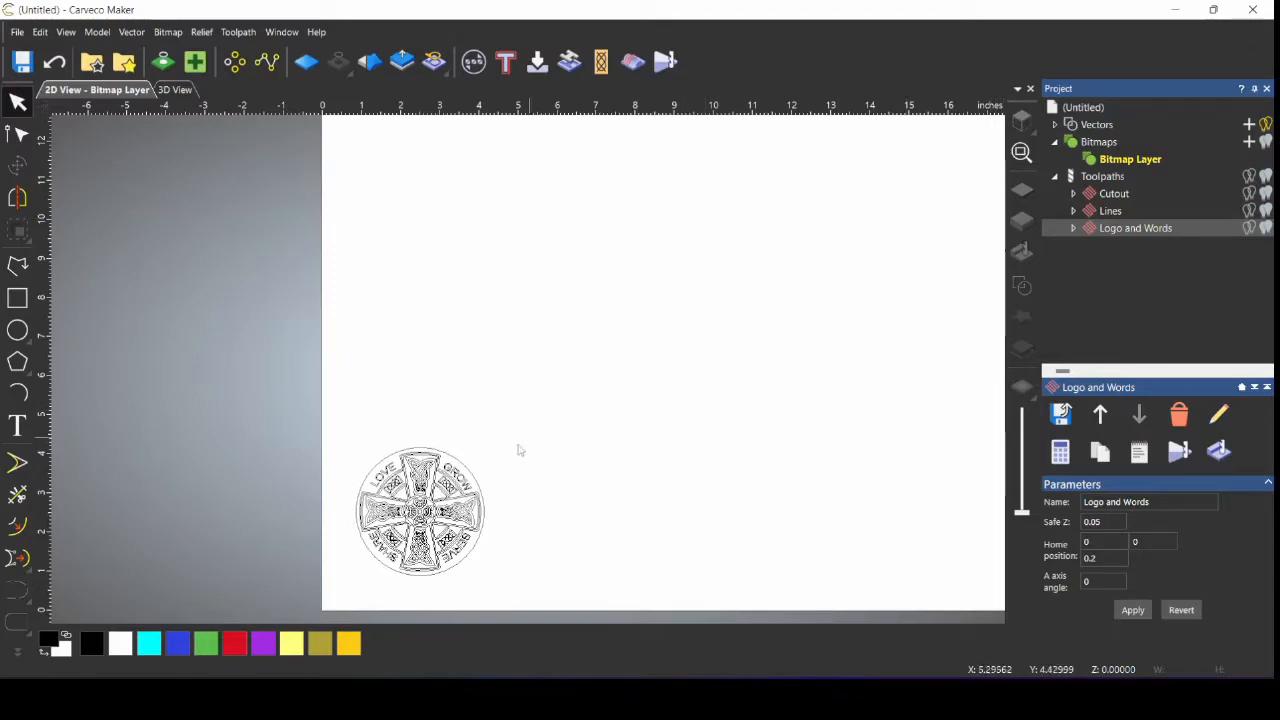
pyautogui.scroll(3, 469, 574)
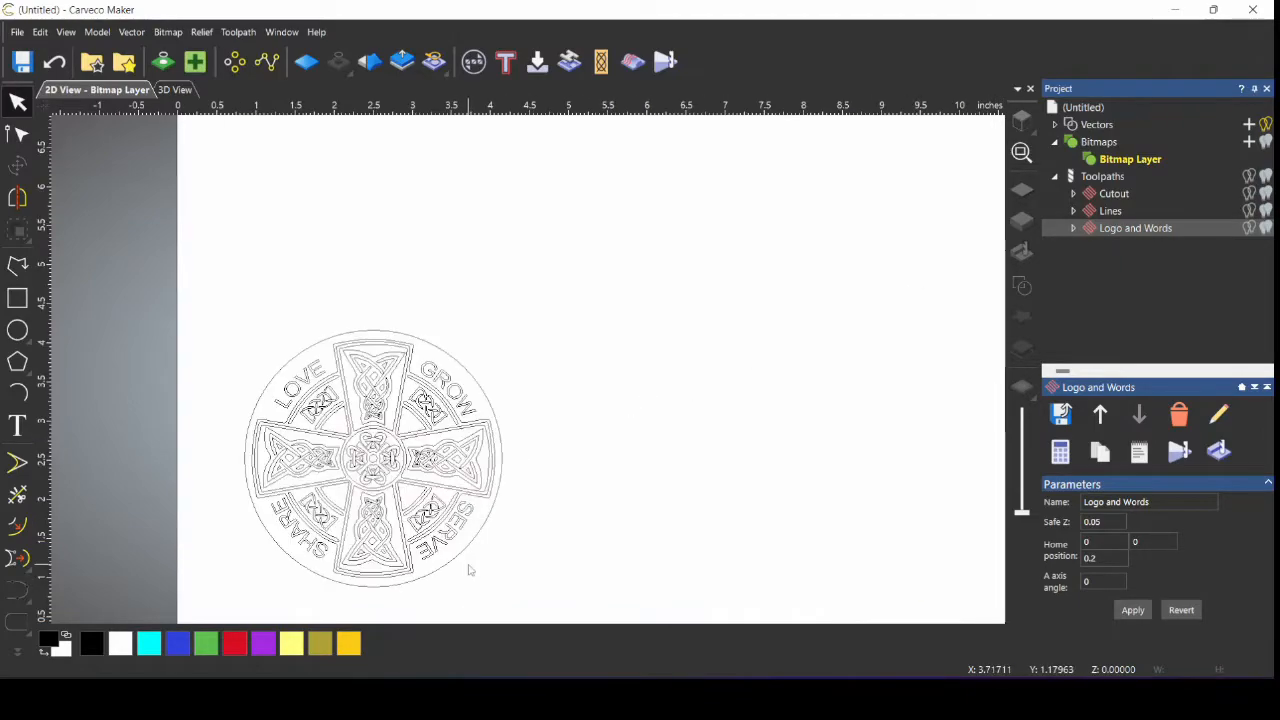
# Step: Open the Logo and Words toolpath and check which layers its vector association offers, leaving it unchanged
pyautogui.doubleClick(1148, 230)
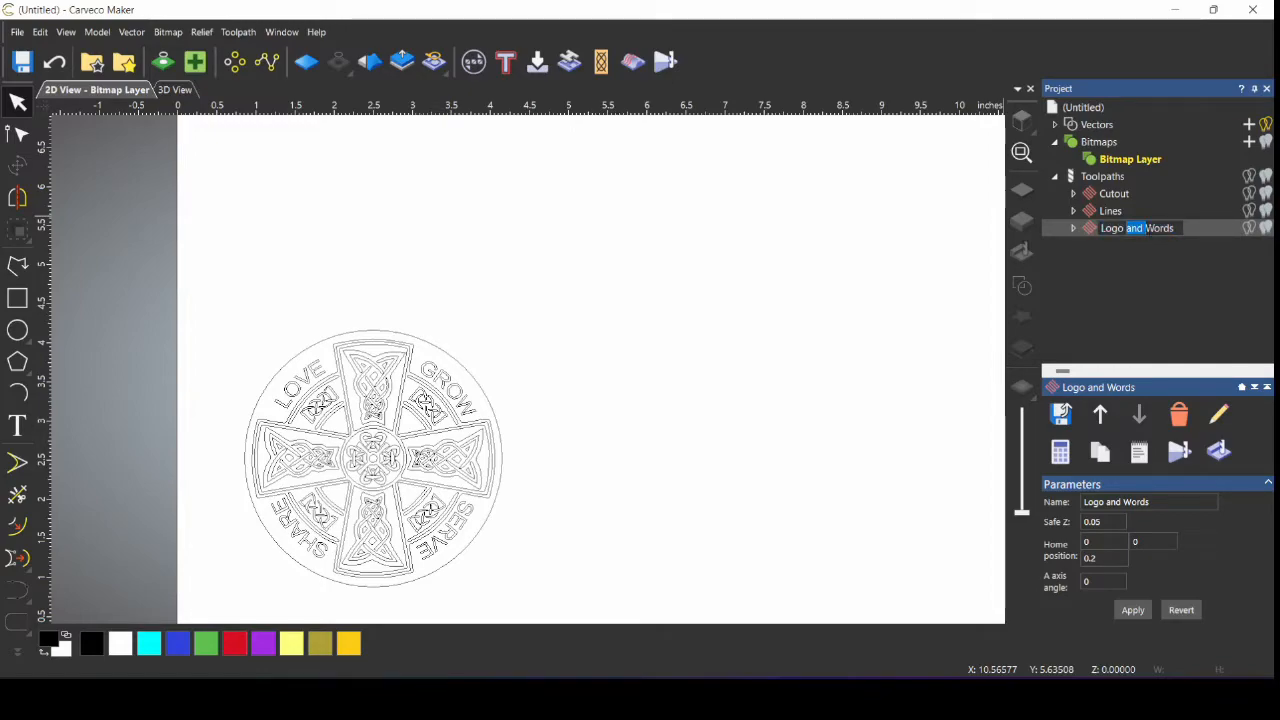
pyautogui.moveTo(1189, 230); pyautogui.dragTo(1068, 229)
pyautogui.doubleClick(1089, 231)
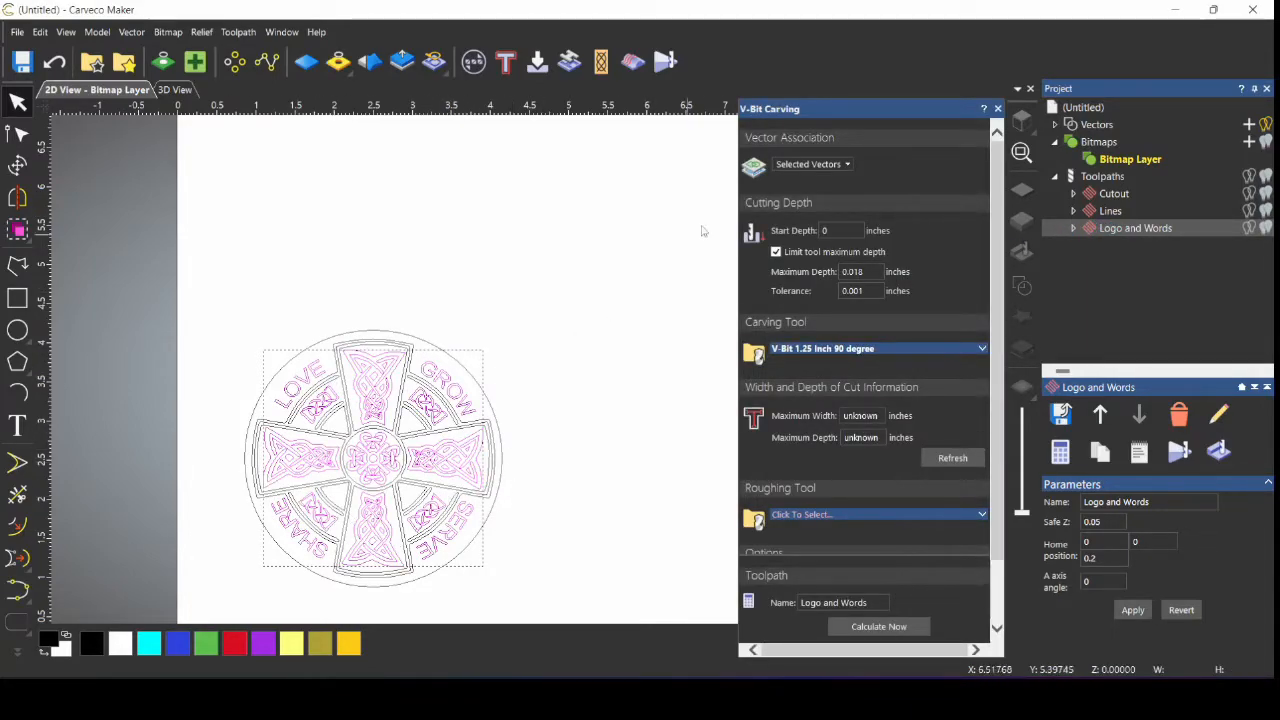
pyautogui.click(843, 168)
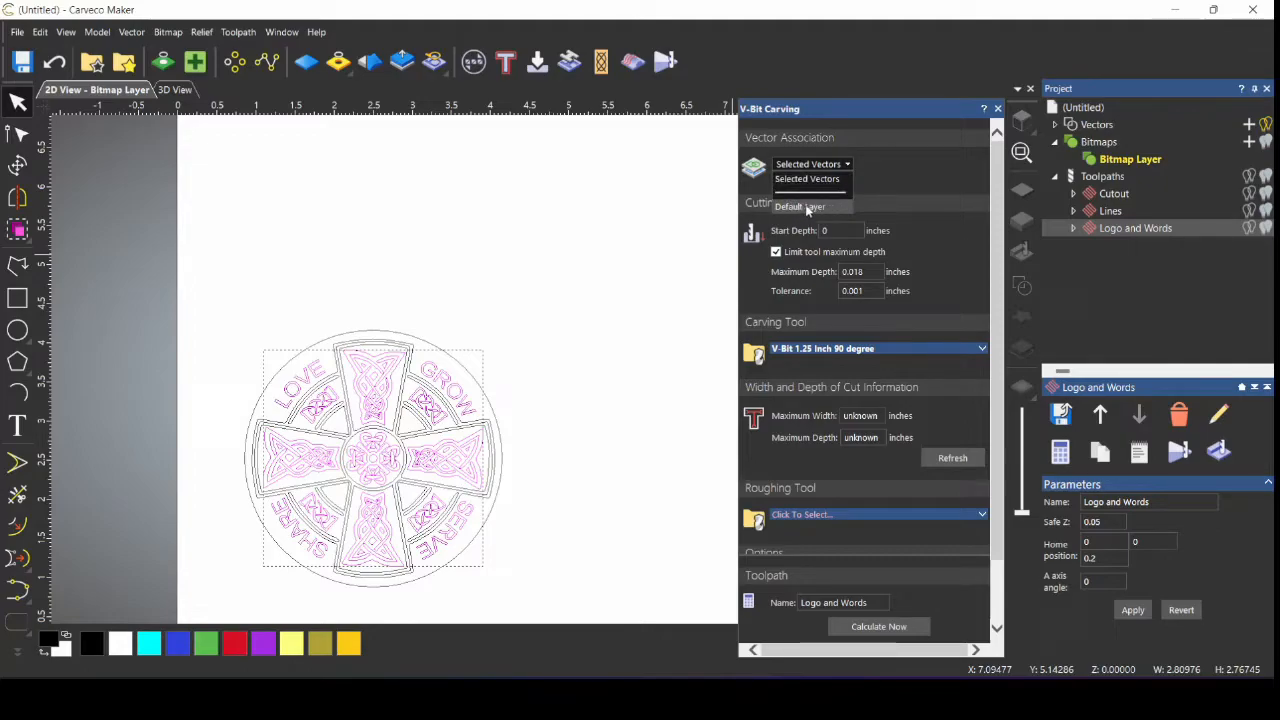
pyautogui.click(663, 181)
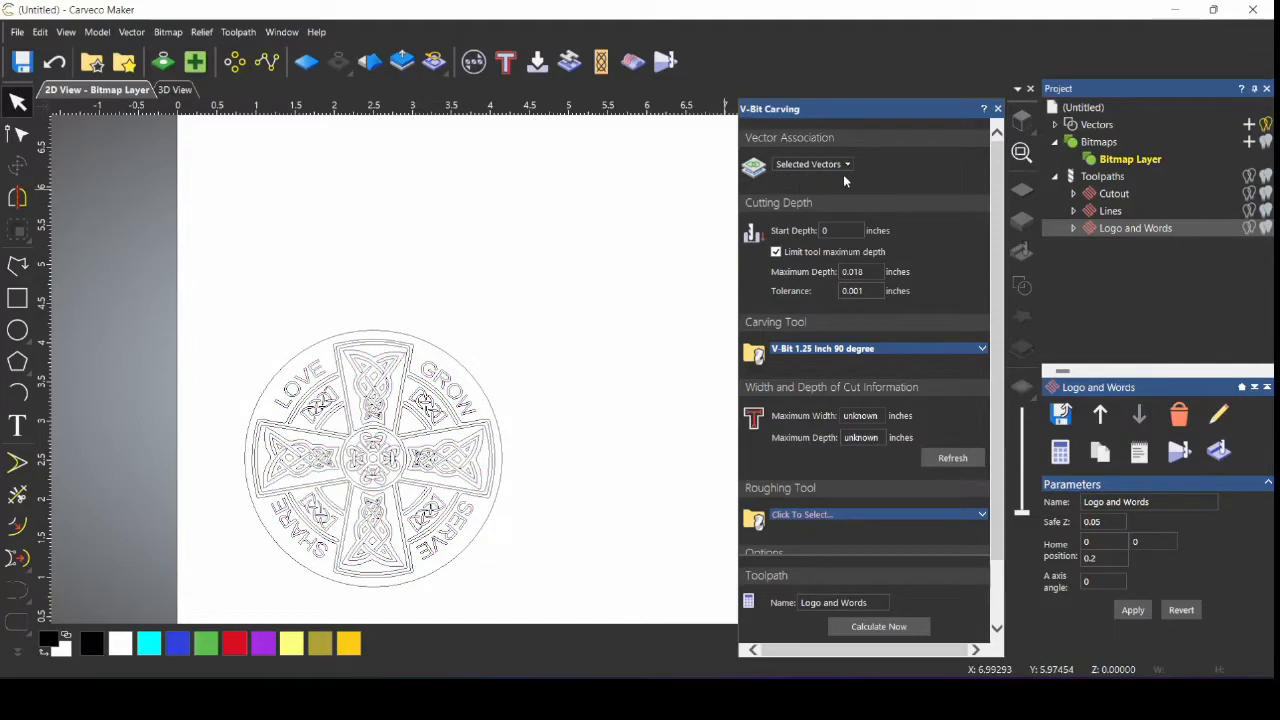
pyautogui.click(997, 108)
# Step: Reopen the Logo and Words toolpath and move its associated vectors to a new vector layer
pyautogui.doubleClick(1086, 229)
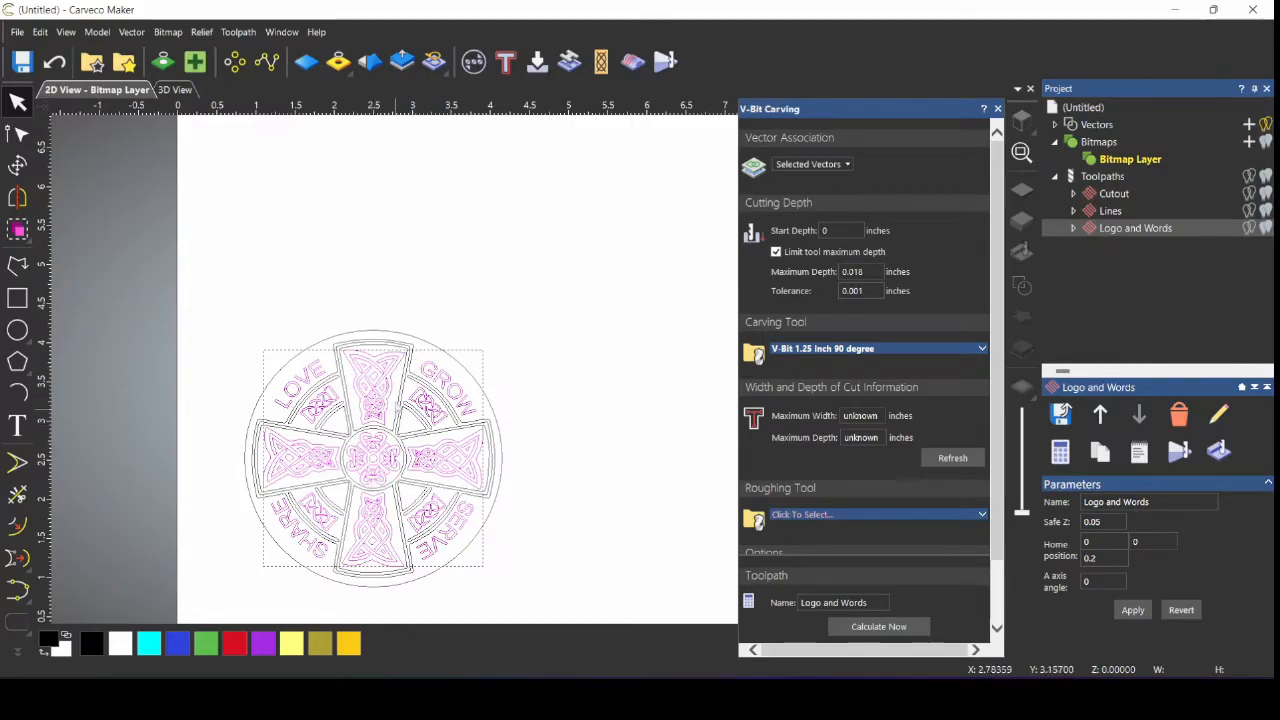
pyautogui.rightClick(370, 392)
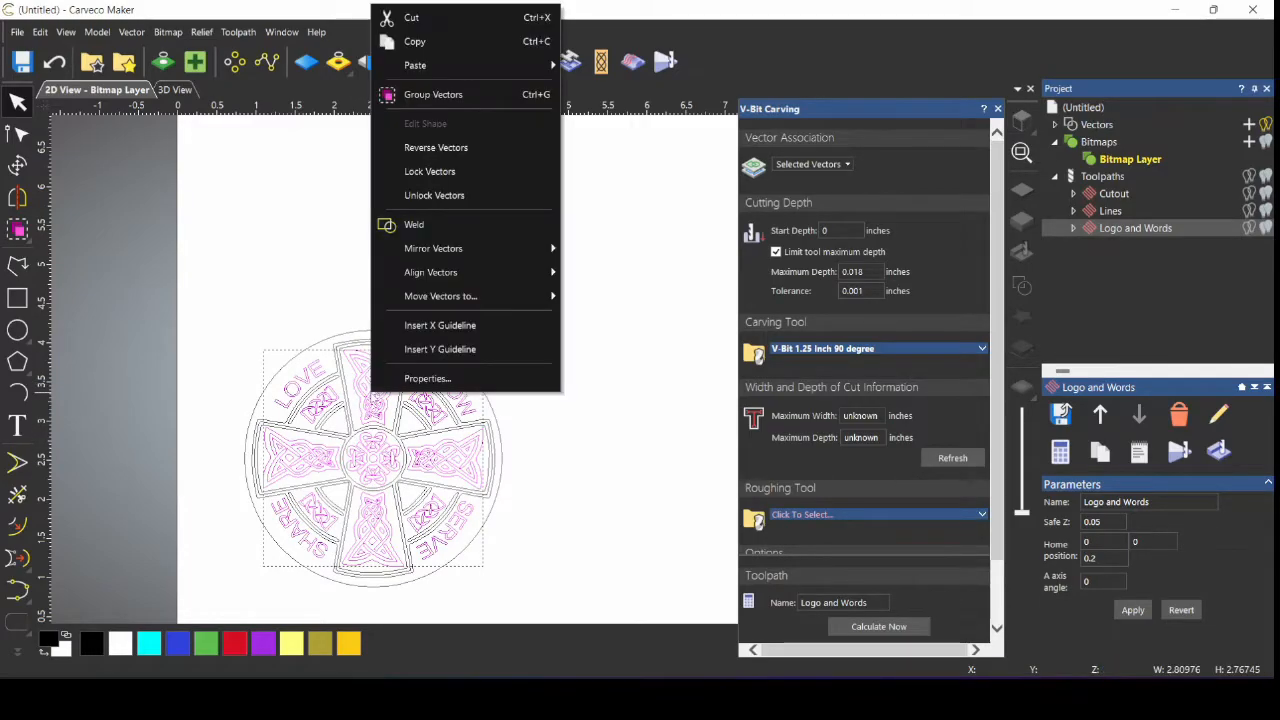
pyautogui.moveTo(497, 304)
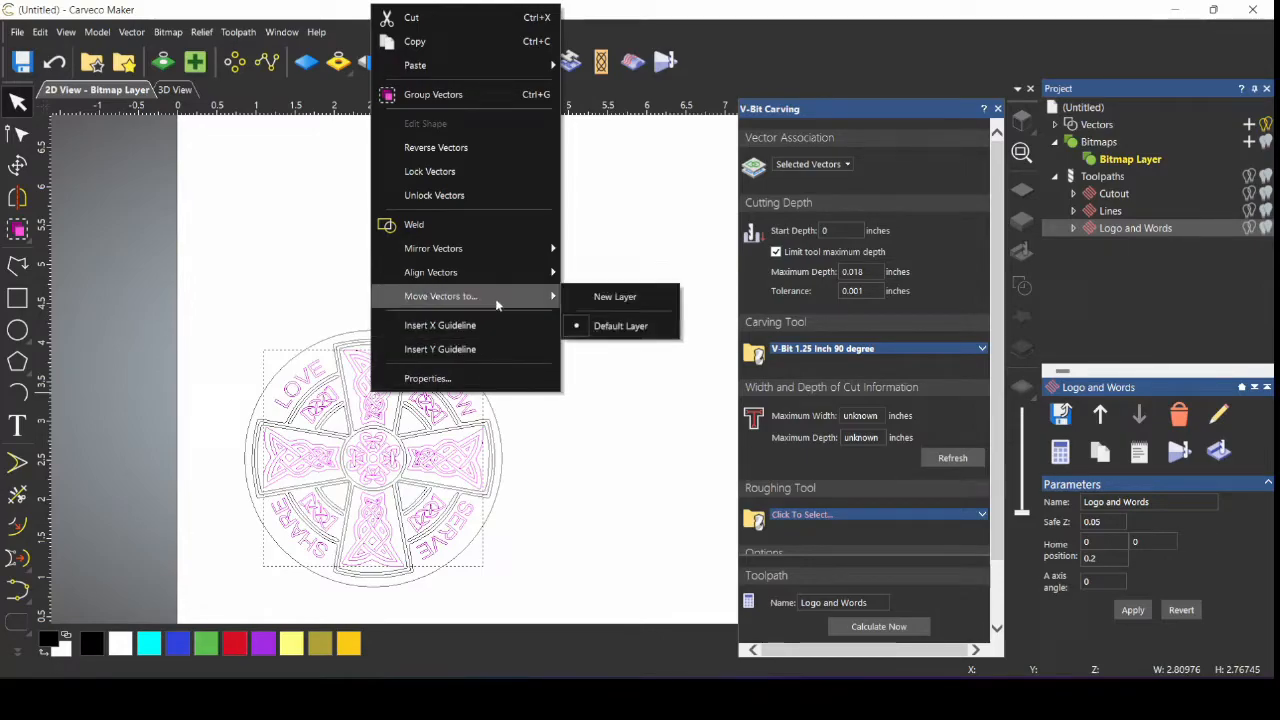
pyautogui.click(611, 297)
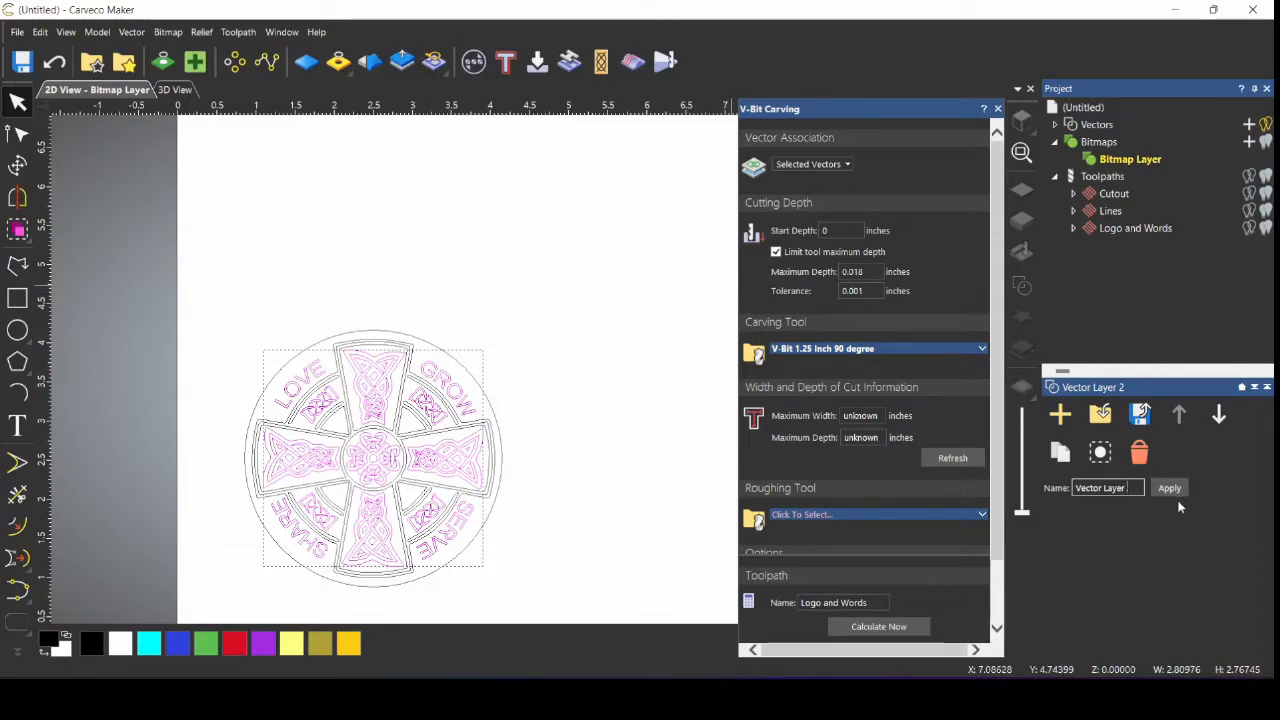
# Step: Rename the new vector layer "Logo And Words Layer" and expand the list of vector layers
pyautogui.press('BackSpace')
pyautogui.press('BackSpace')
pyautogui.press('BackSpace')
pyautogui.press('BackSpace')
pyautogui.press('BackSpace')
pyautogui.press('BackSpace')
pyautogui.press('BackSpace')
pyautogui.write('Logo And Words Layer')
pyautogui.click(1176, 500)
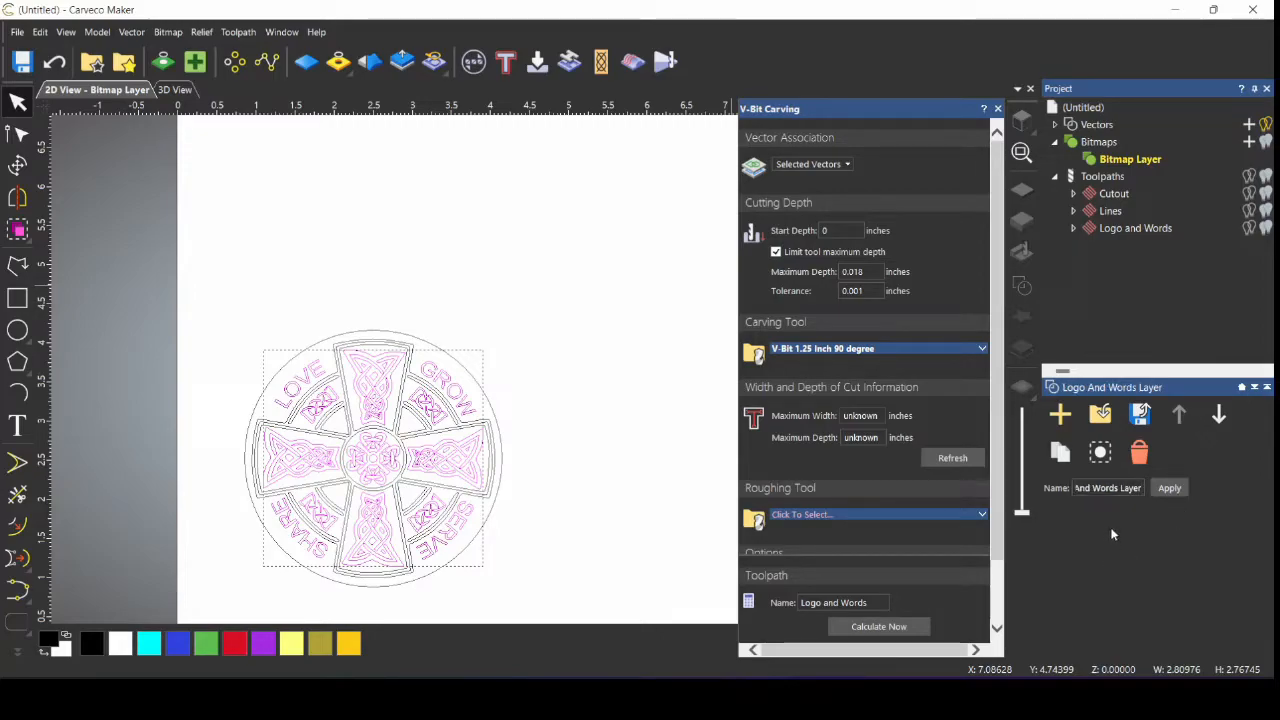
pyautogui.click(1055, 125)
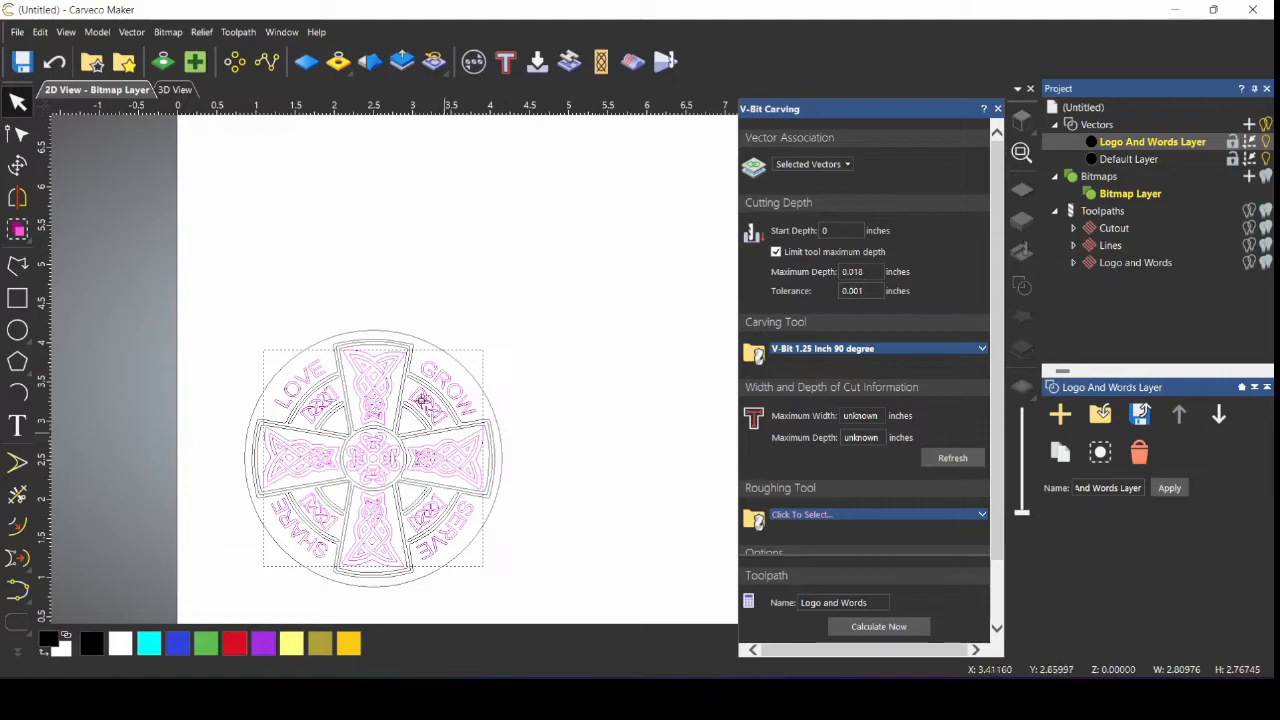
# Step: Associate the Logo and Words V-bit carving toolpath with the Logo And Words Layer and recalculate it
pyautogui.click(802, 165)
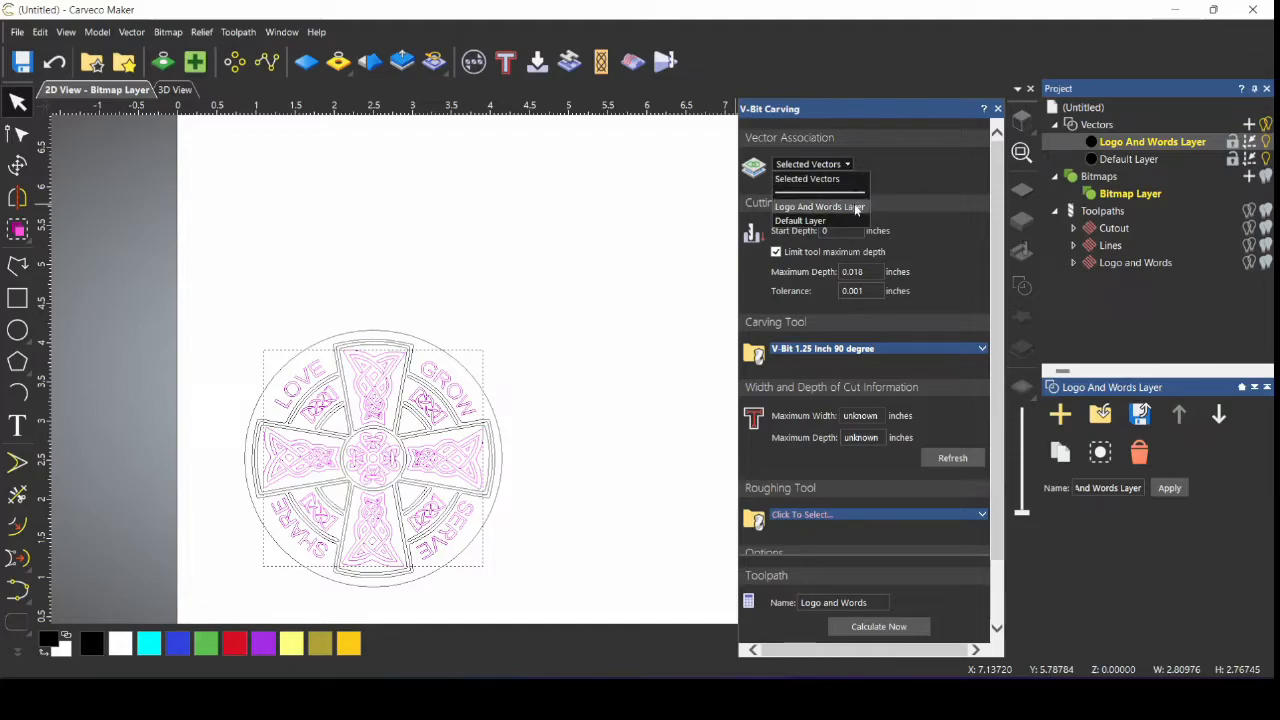
pyautogui.click(810, 207)
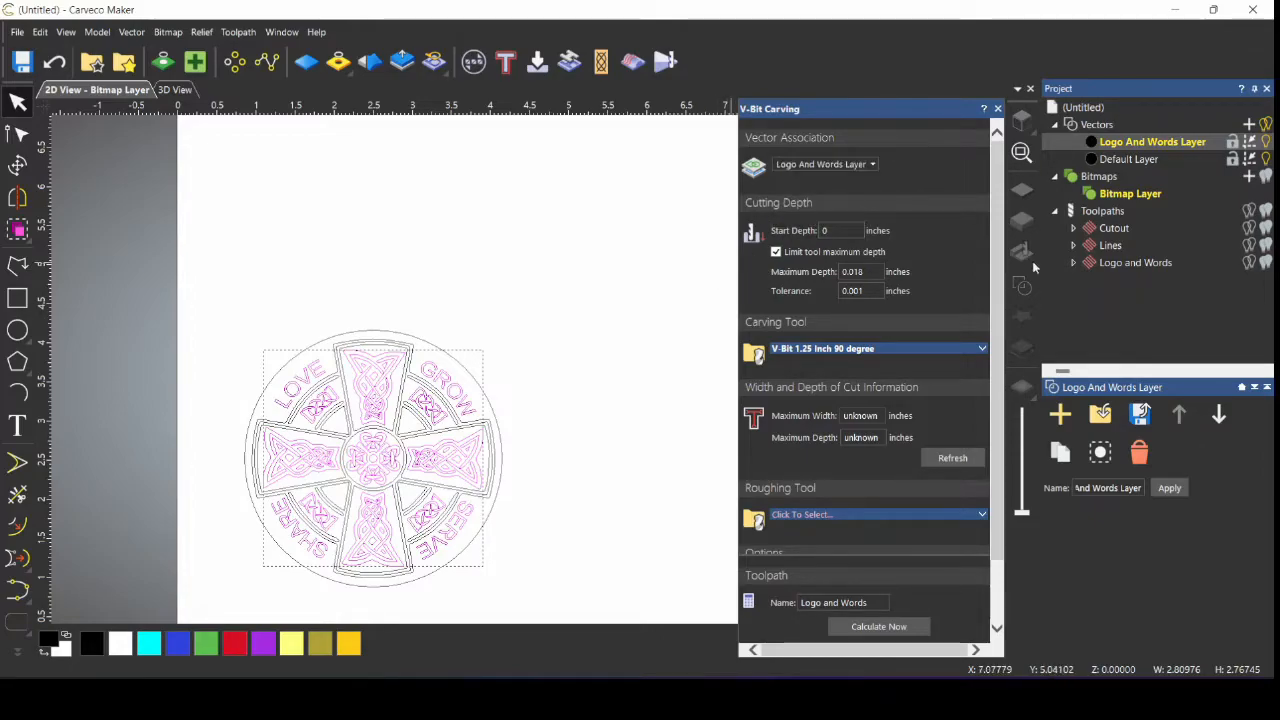
pyautogui.click(890, 627)
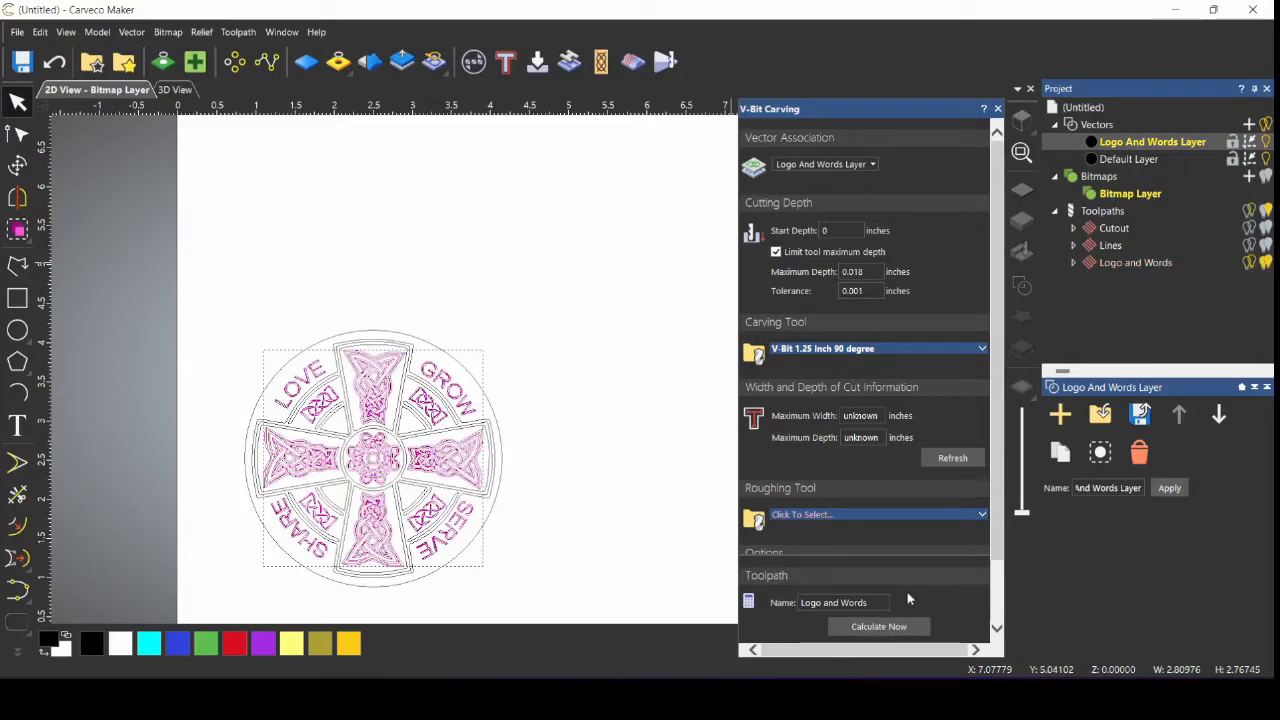
# Step: Open the Lines toolpath and move its associated vectors to a new vector layer
pyautogui.doubleClick(1092, 251)
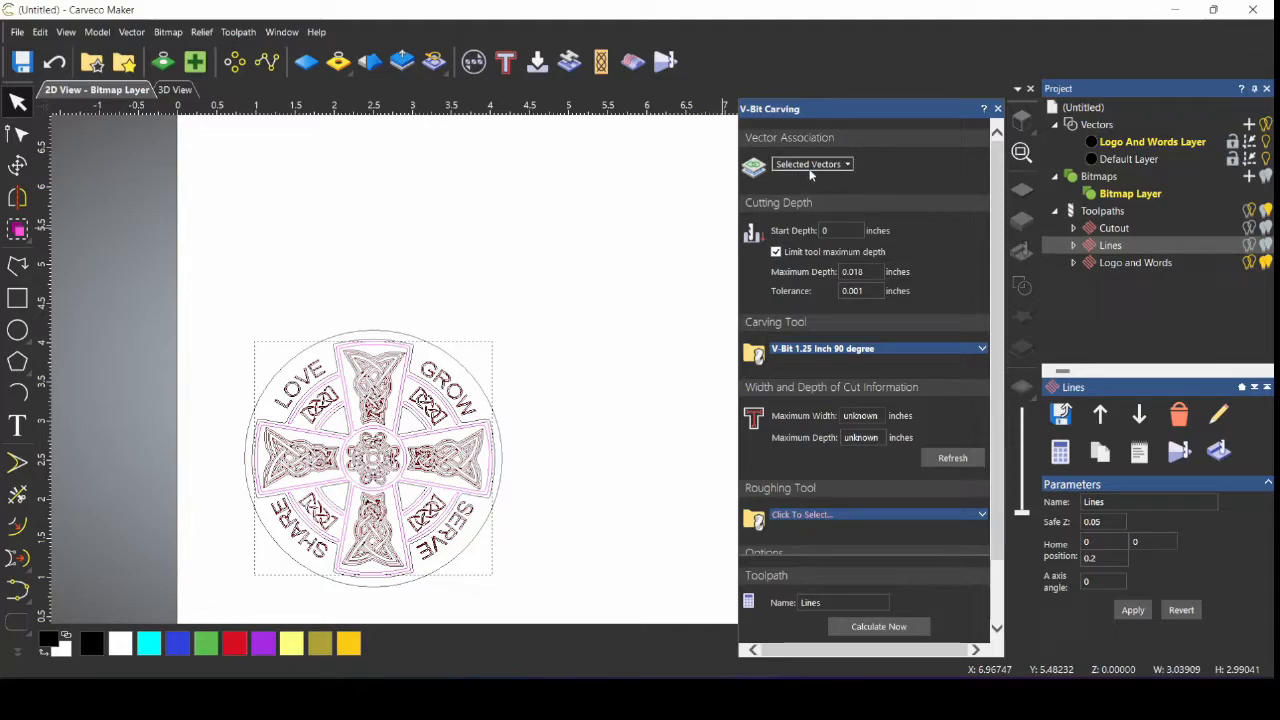
pyautogui.rightClick(408, 388)
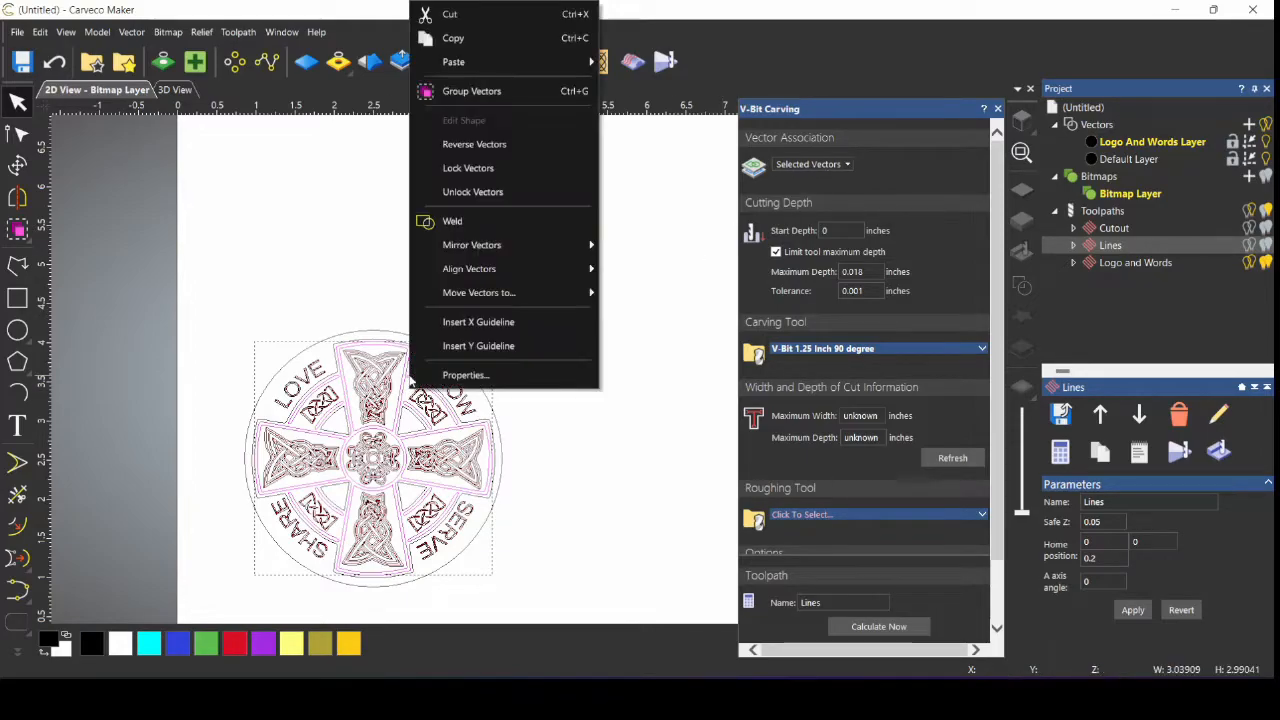
pyautogui.moveTo(519, 294)
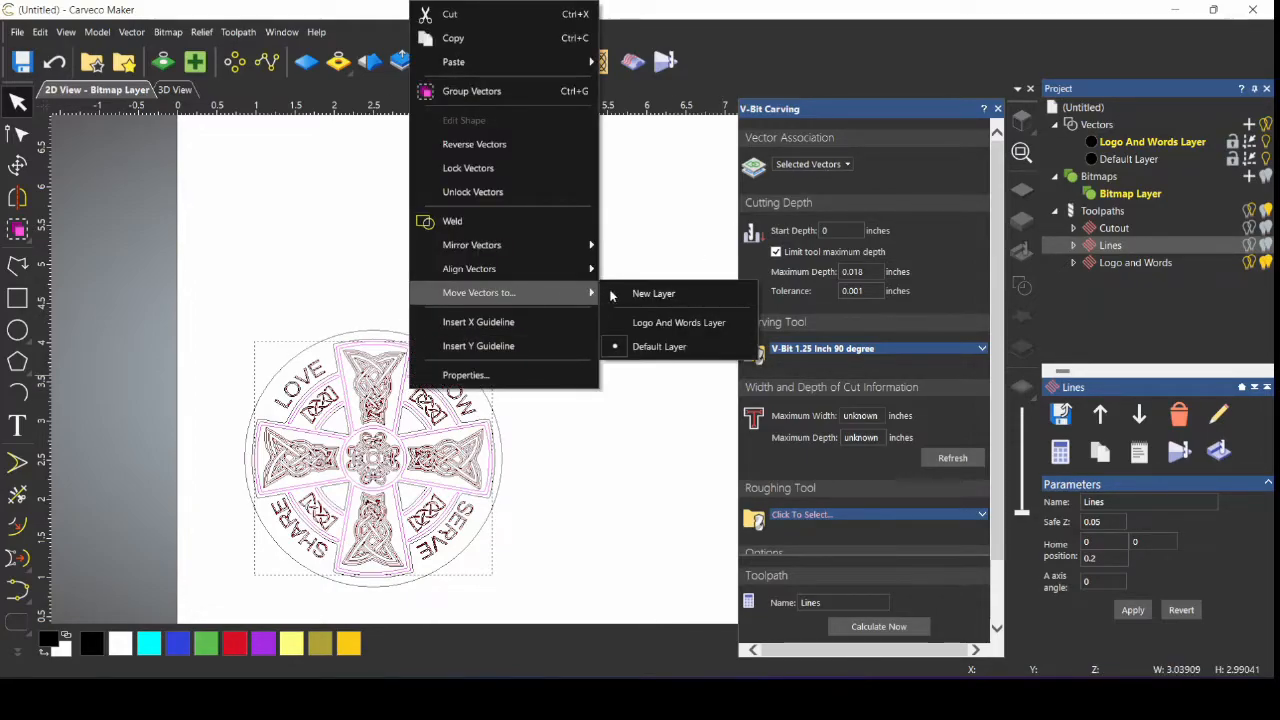
pyautogui.click(652, 293)
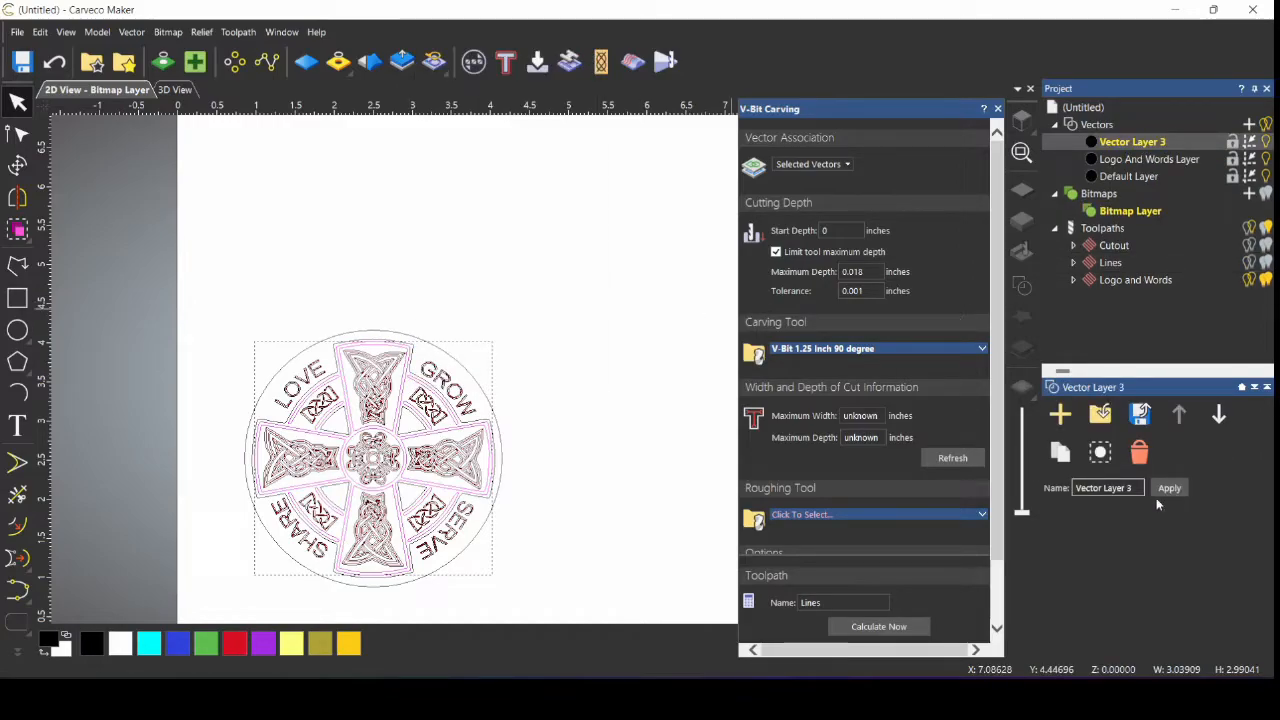
# Step: Rename the layer holding the Lines toolpath's vectors "Lines Layer"
pyautogui.click(1083, 489)
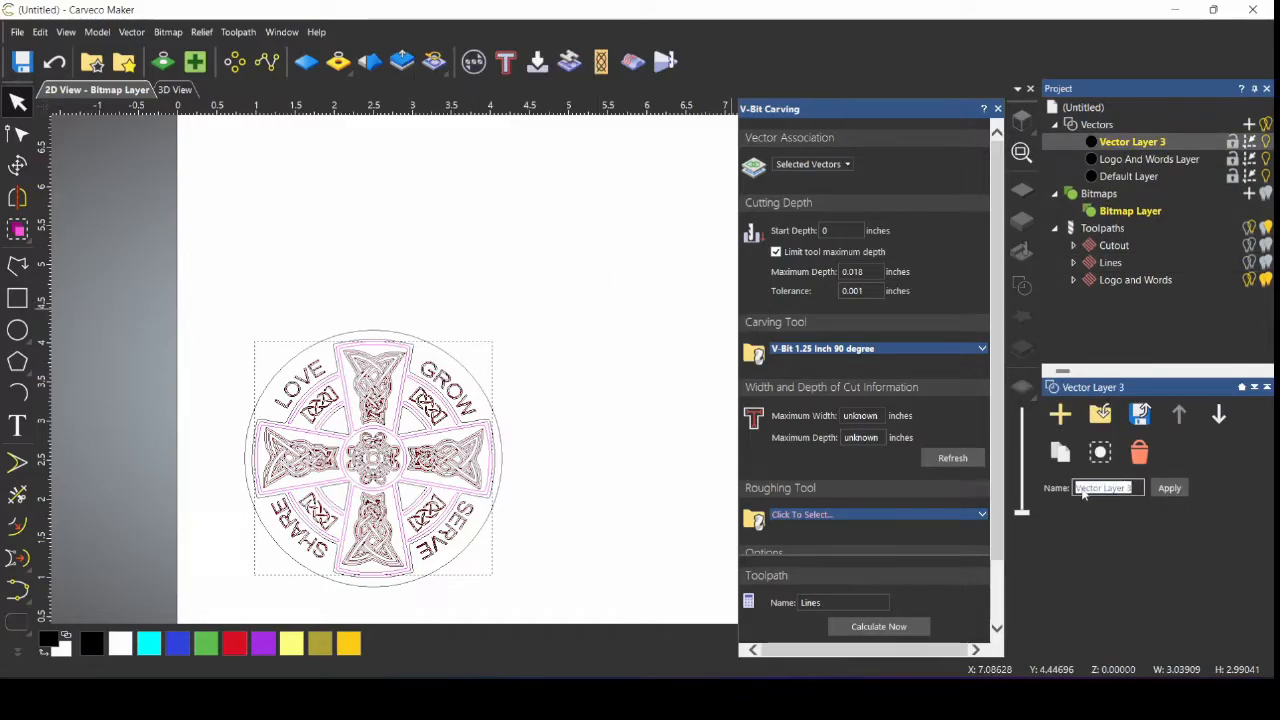
pyautogui.write('Lines La')
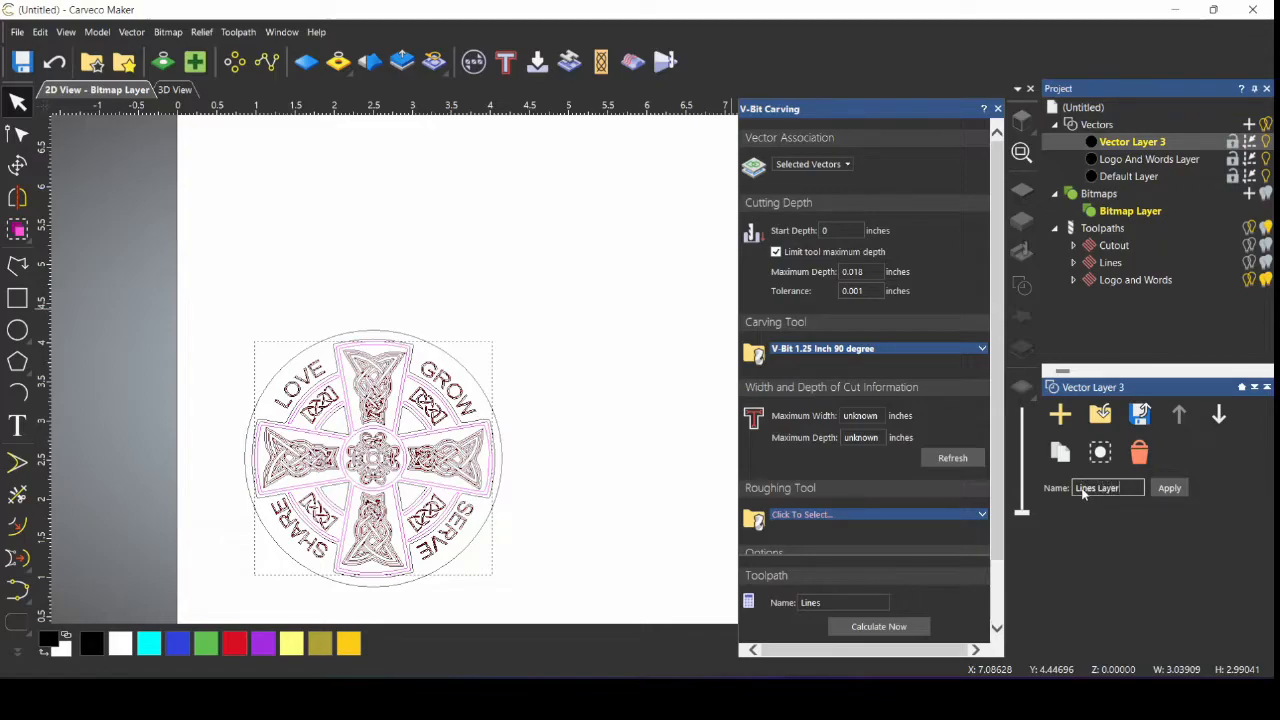
pyautogui.write('yer')
pyautogui.click(1168, 488)
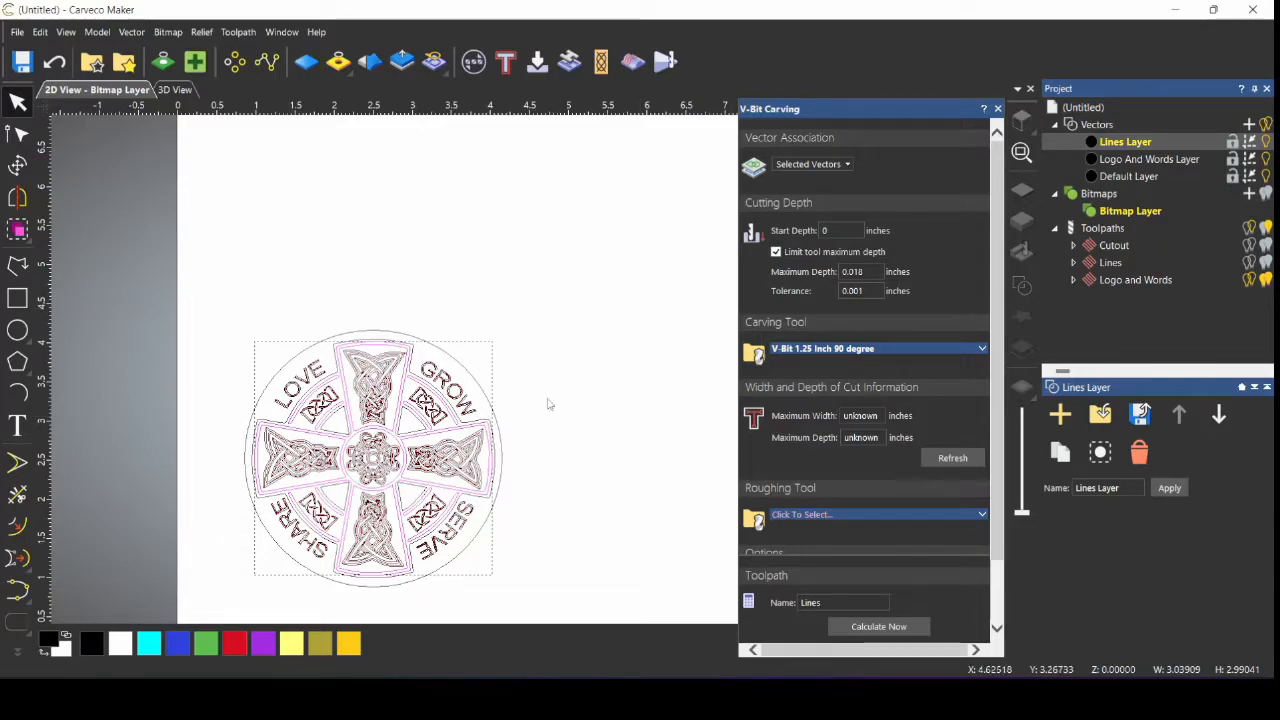
# Step: Open the Cutout toolpath and move its outer circle to a new vector layer
pyautogui.doubleClick(1092, 249)
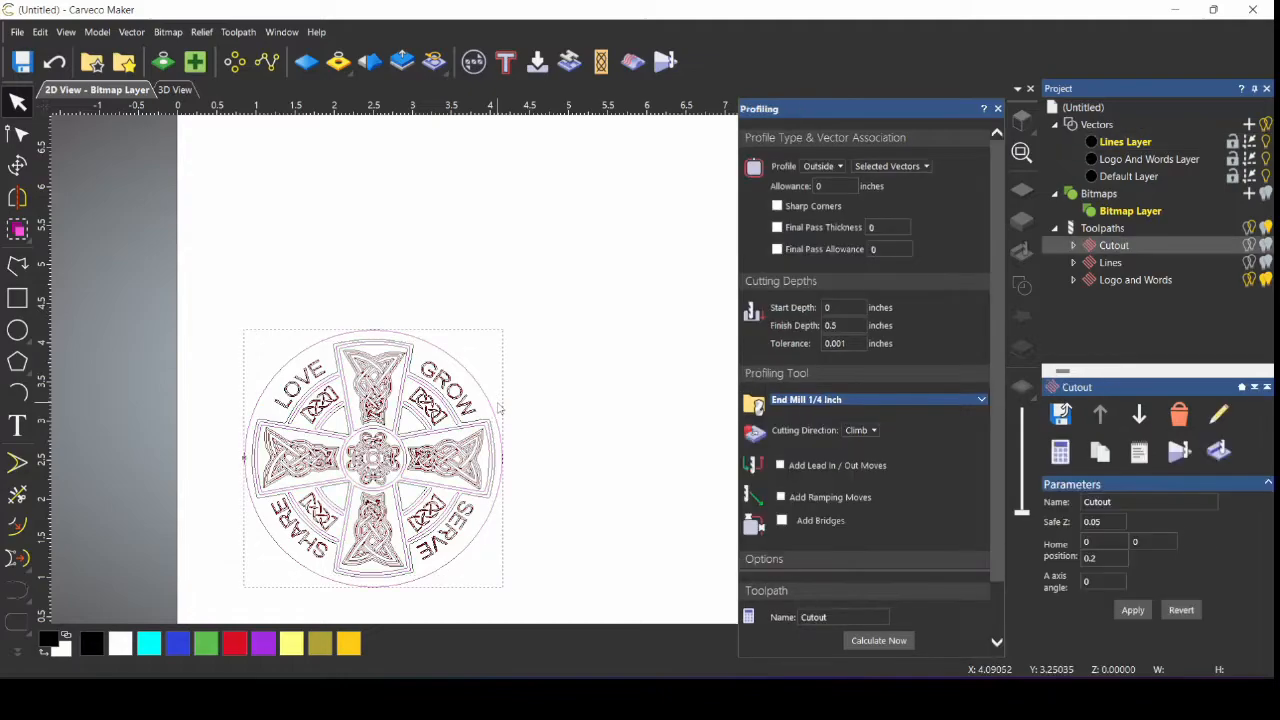
pyautogui.rightClick(466, 368)
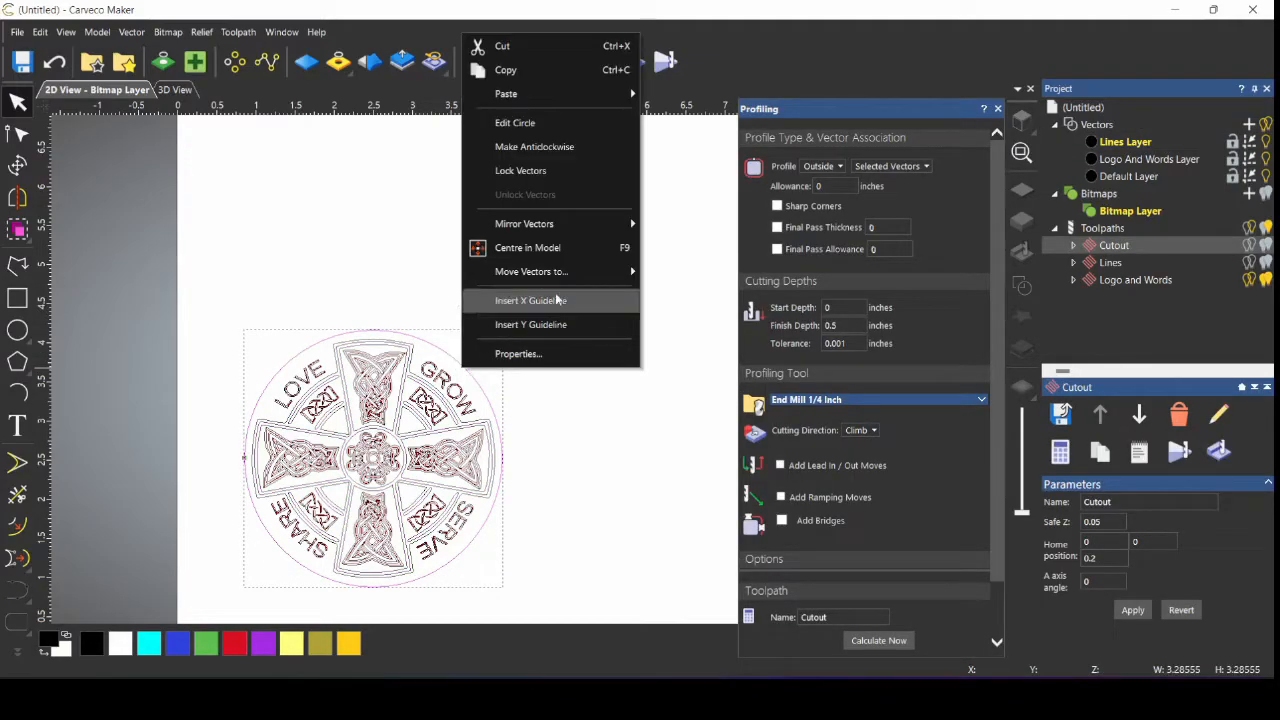
pyautogui.moveTo(595, 272)
pyautogui.click(689, 274)
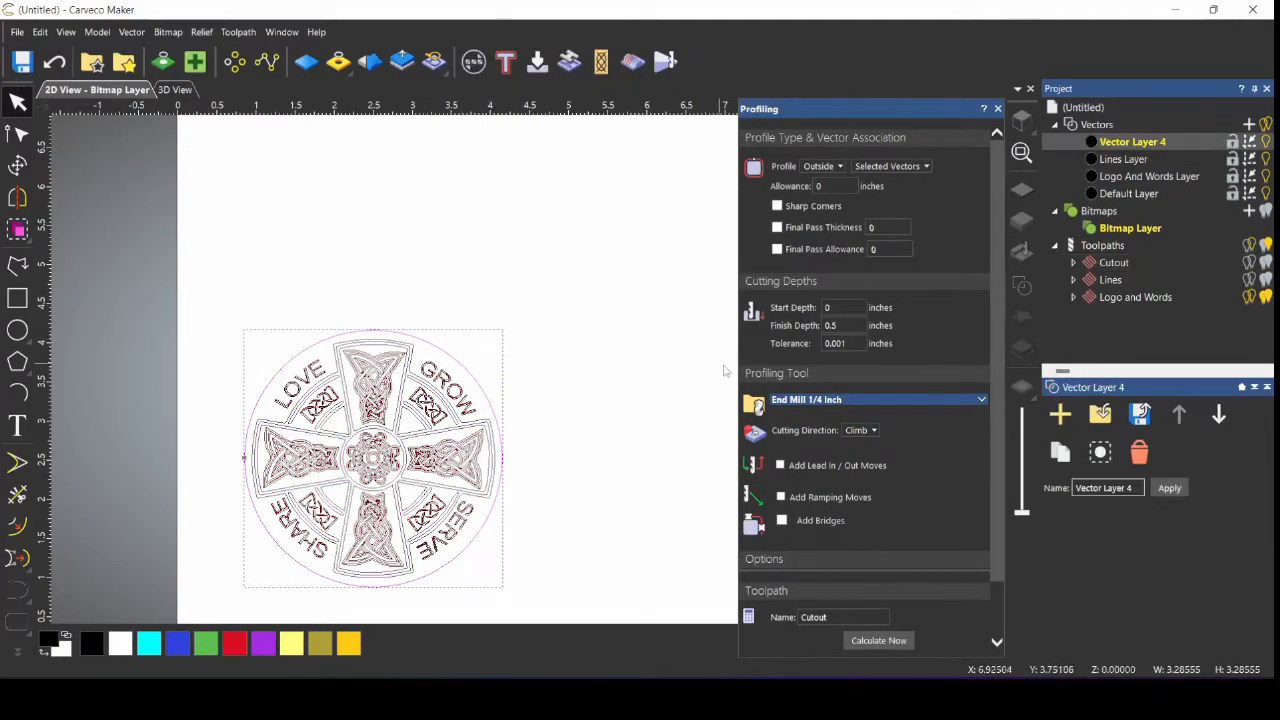
# Step: Rename the outer circle's layer "Cutout Layer" and close the profiling settings
pyautogui.moveTo(1132, 488); pyautogui.dragTo(1064, 492)
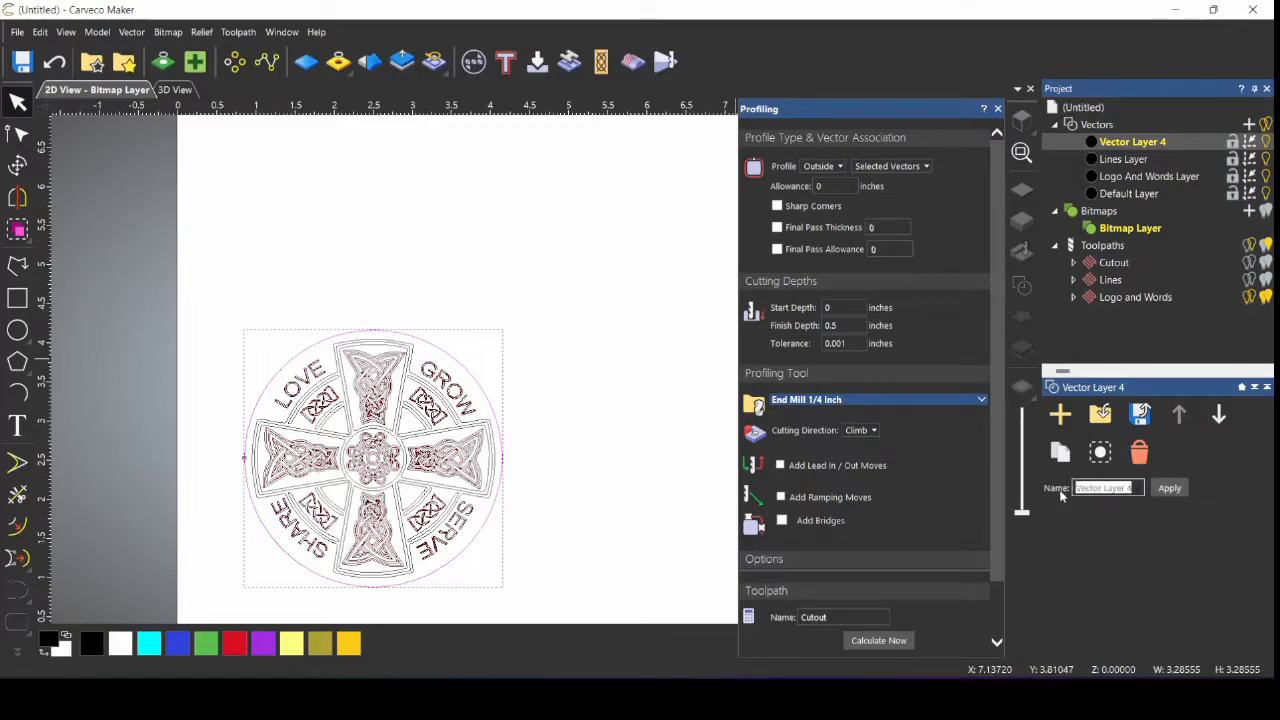
pyautogui.write('Cutout Layer')
pyautogui.click(1174, 488)
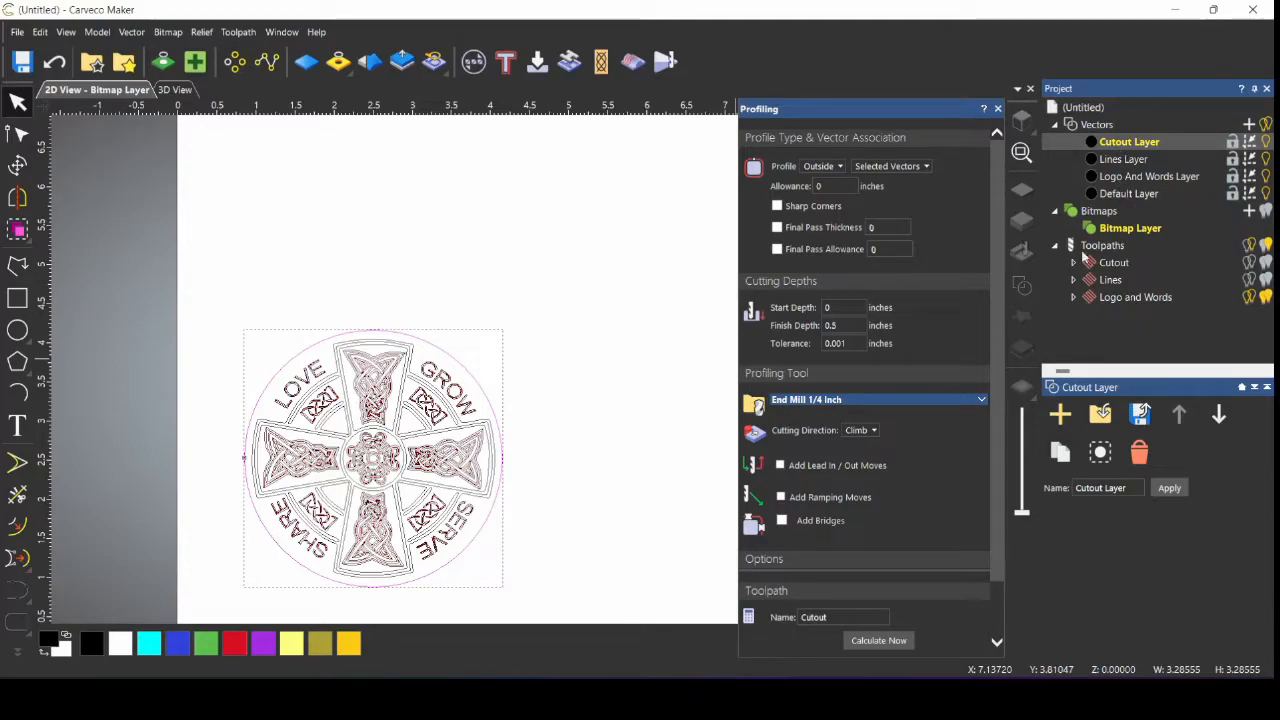
pyautogui.click(997, 109)
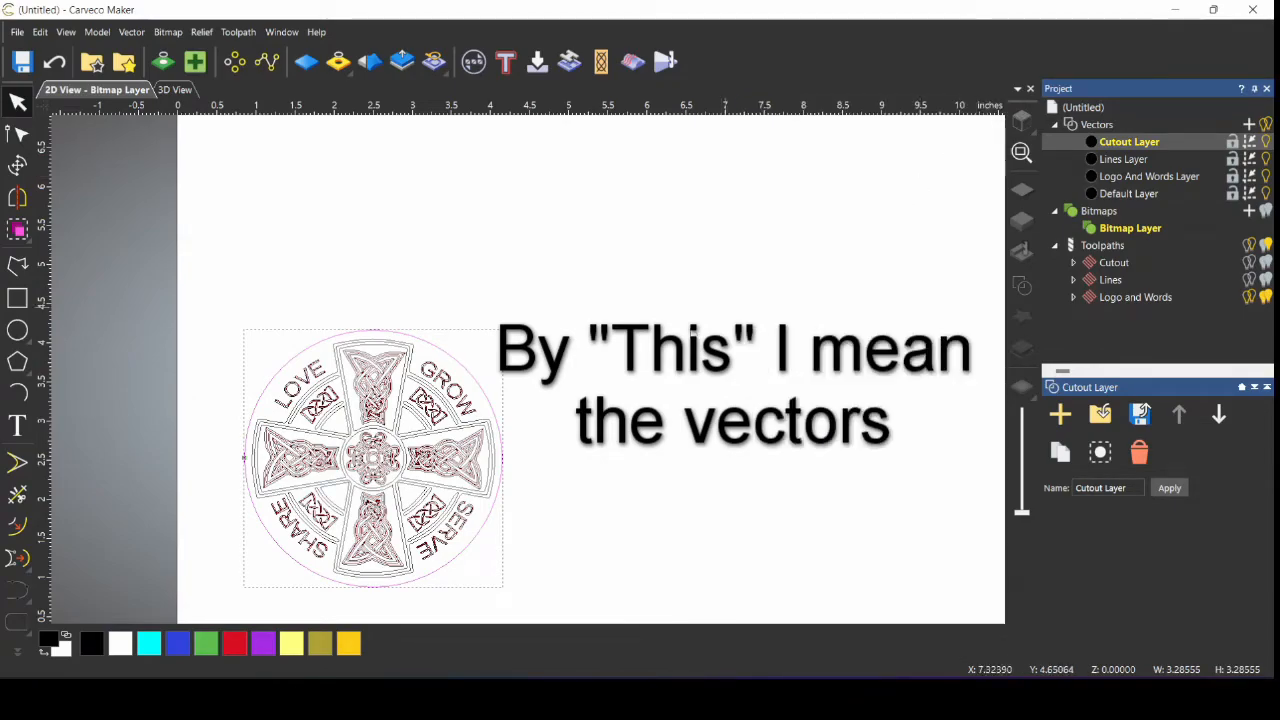
# Step: Select all vectors of the medallion and hide the toolpath previews in the 2D view
pyautogui.click(661, 340)
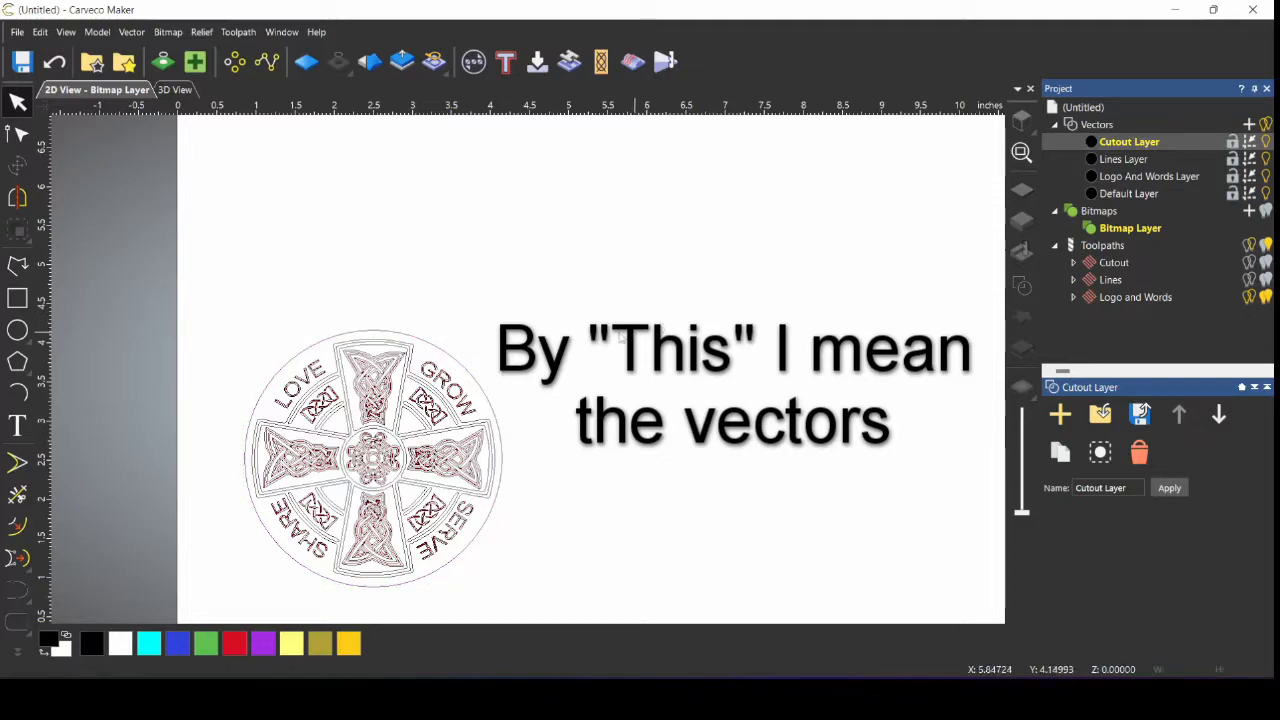
pyautogui.moveTo(199, 330); pyautogui.dragTo(560, 571)
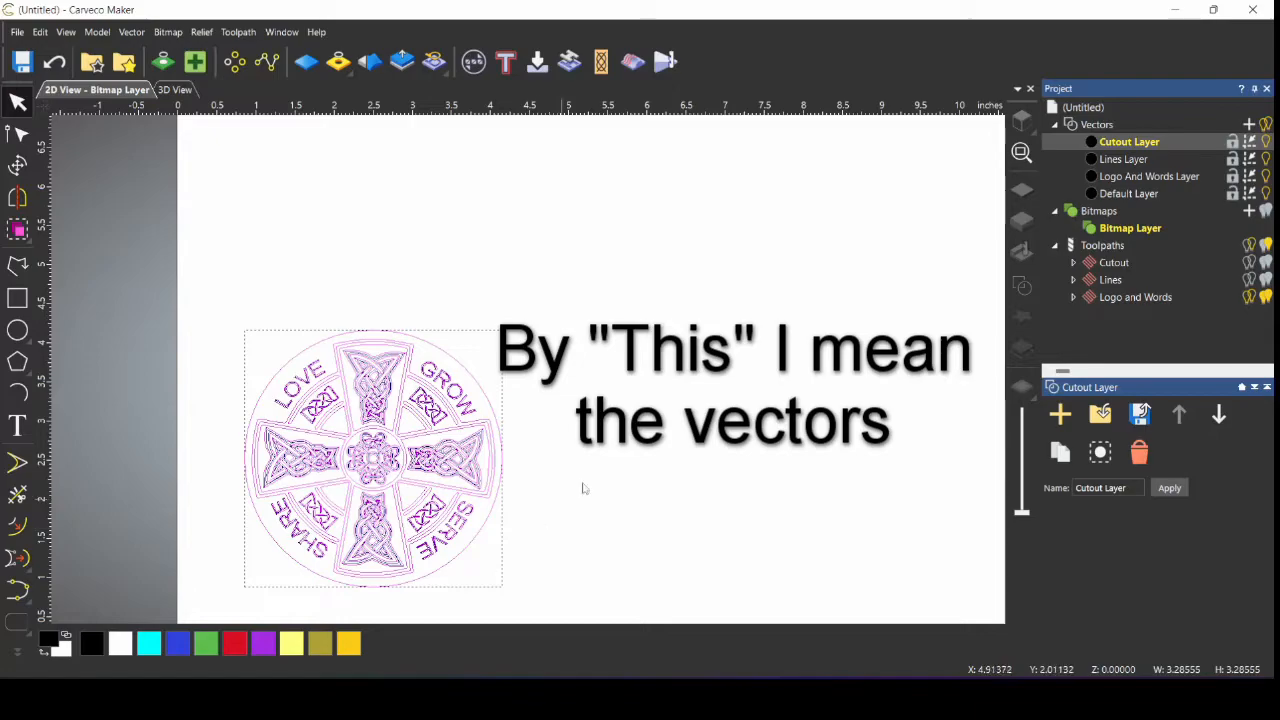
pyautogui.click(1250, 250)
pyautogui.click(1250, 250)
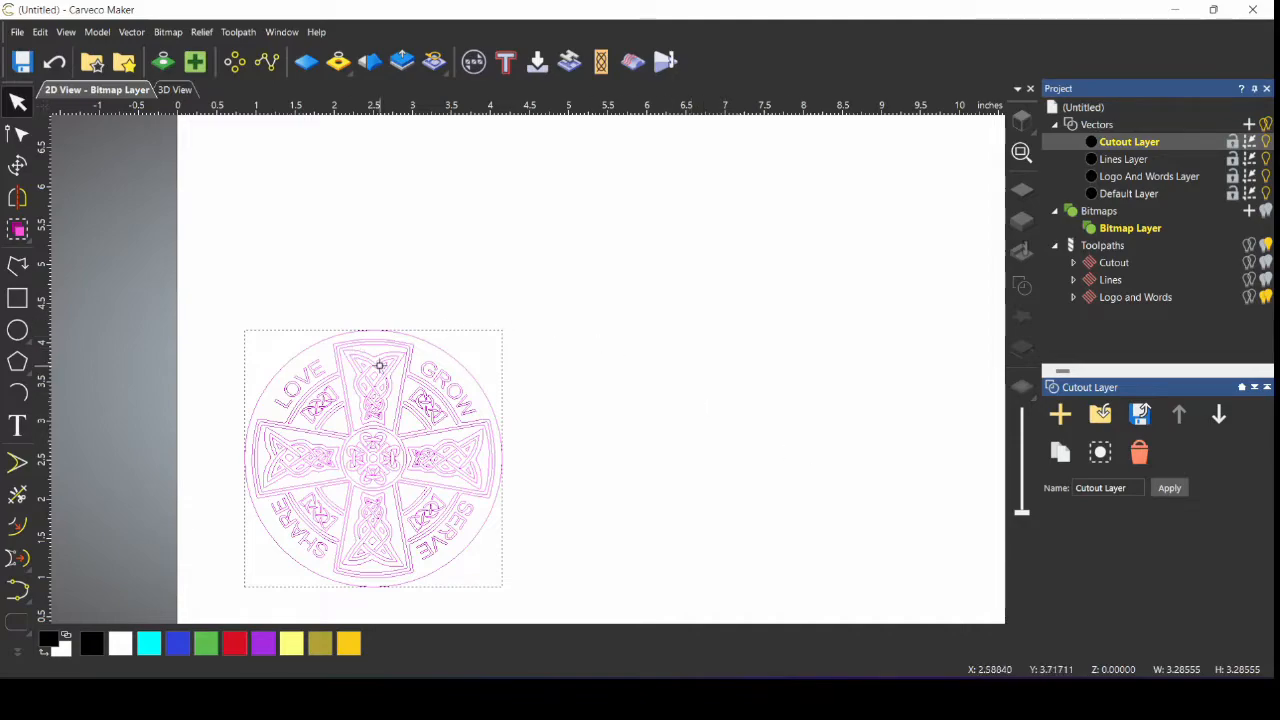
# Step: Block copy the selected medallion vectors into 2 columns and 2 rows with 0.25 inch X and Y gaps, then deselect them
pyautogui.click(234, 61)
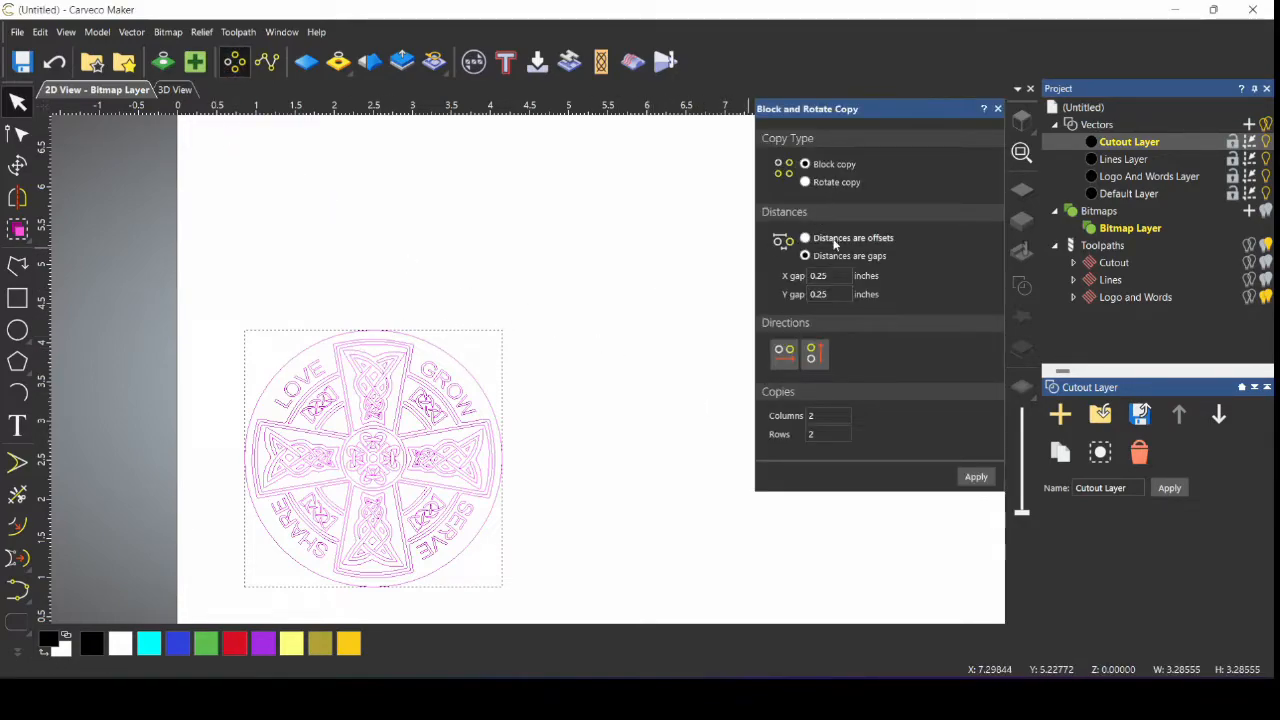
pyautogui.click(975, 477)
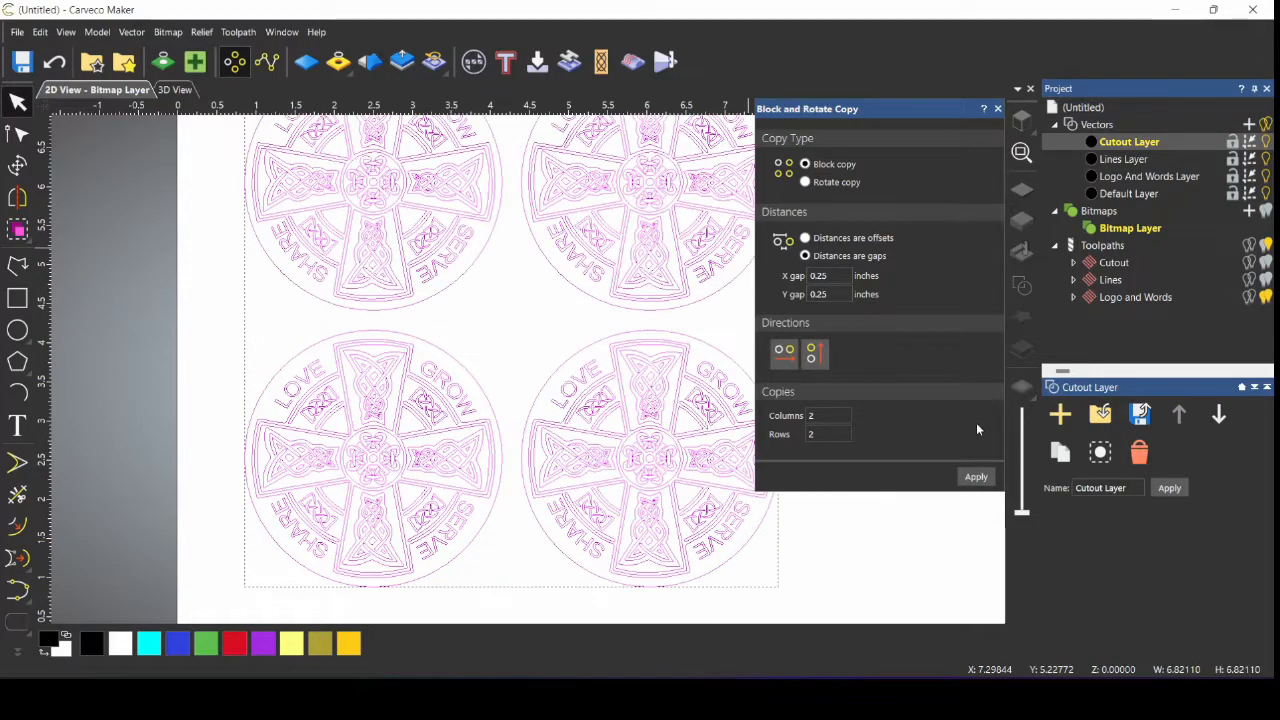
pyautogui.click(997, 108)
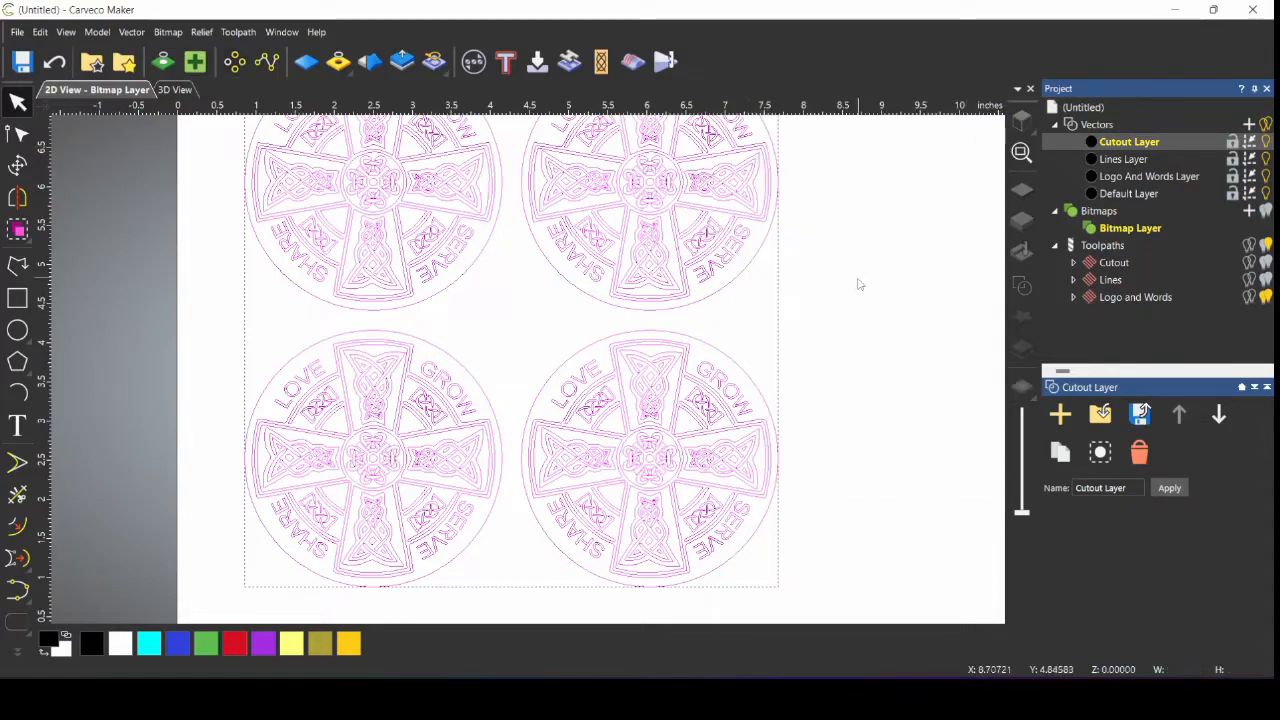
pyautogui.scroll(-1, 858, 283)
pyautogui.click(817, 308)
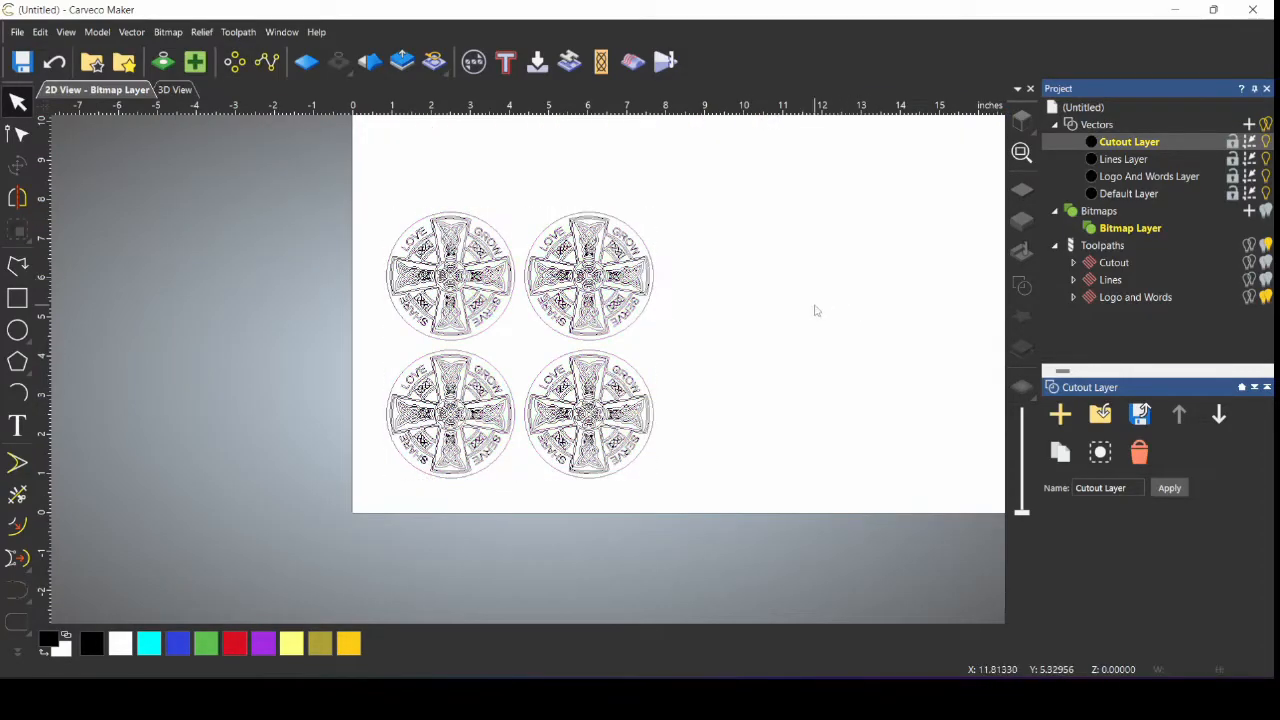
# Step: Simulate all toolpaths to check whether the layer-based copies of the medallion get carved
pyautogui.click(1102, 246)
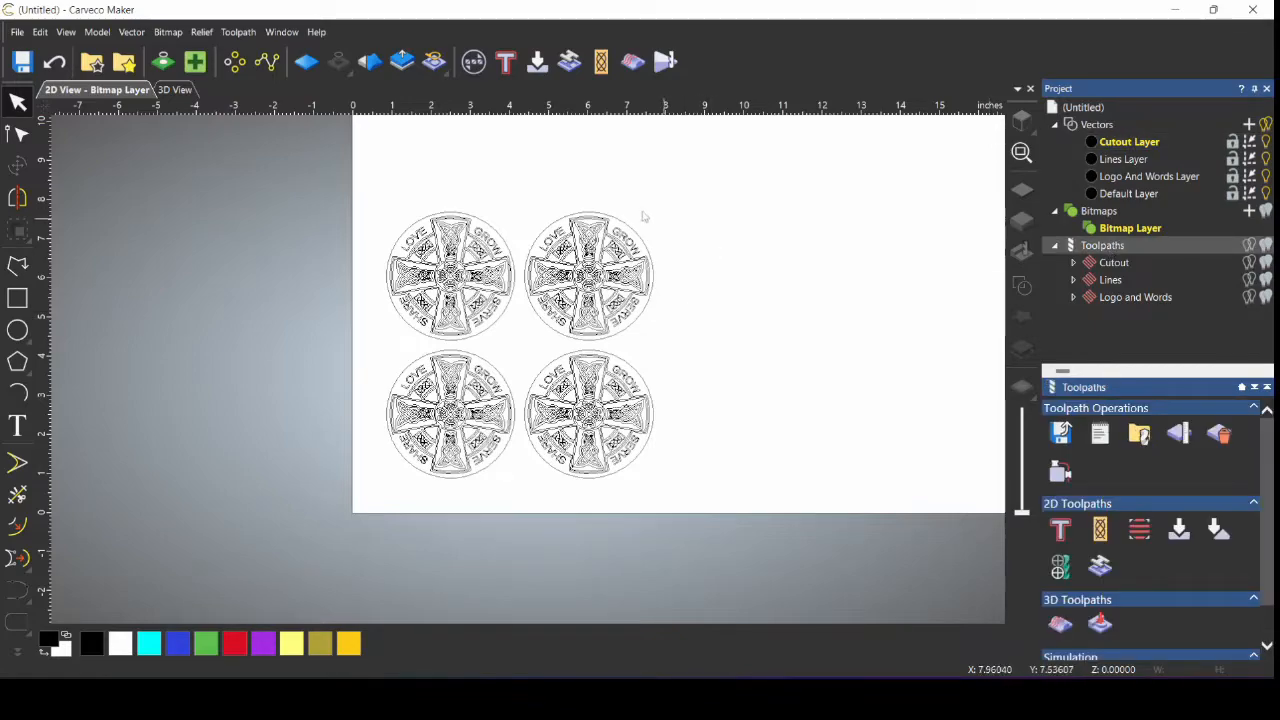
pyautogui.rightClick(1094, 252)
pyautogui.click(1165, 398)
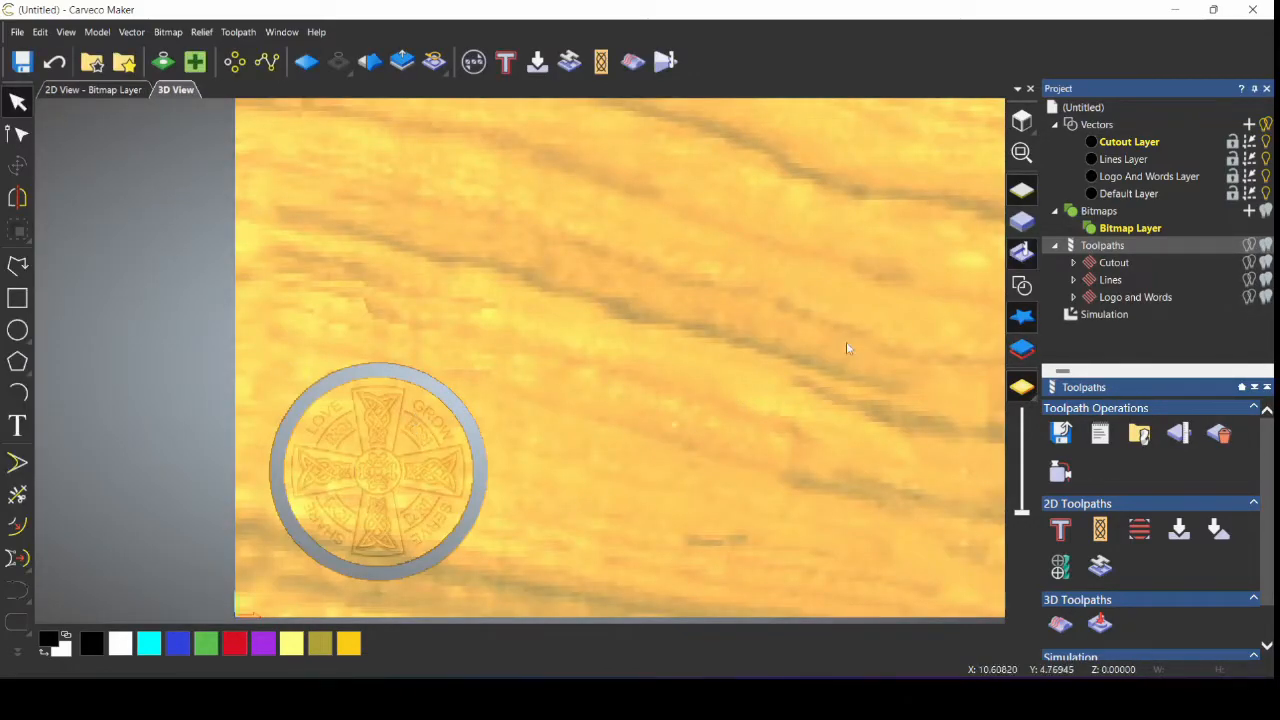
# Step: Delete the current simulation and return to the 2D view of the four medallions
pyautogui.rightClick(1106, 318)
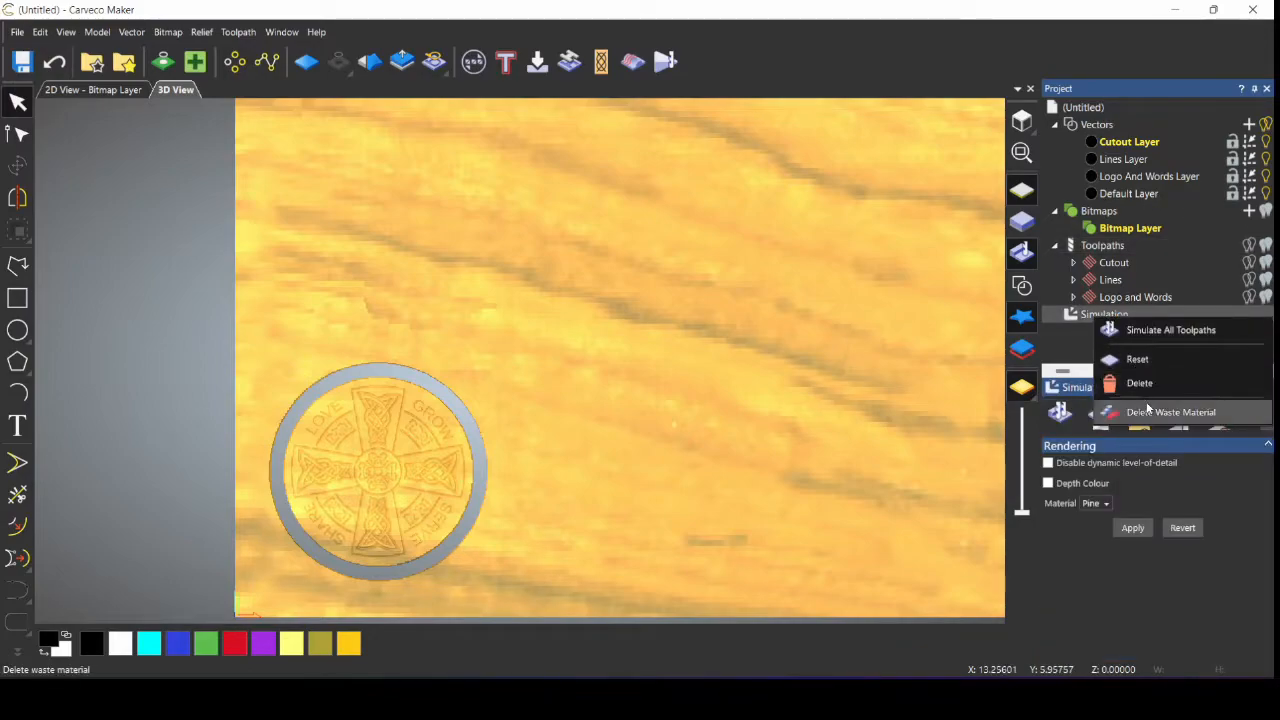
pyautogui.click(1160, 379)
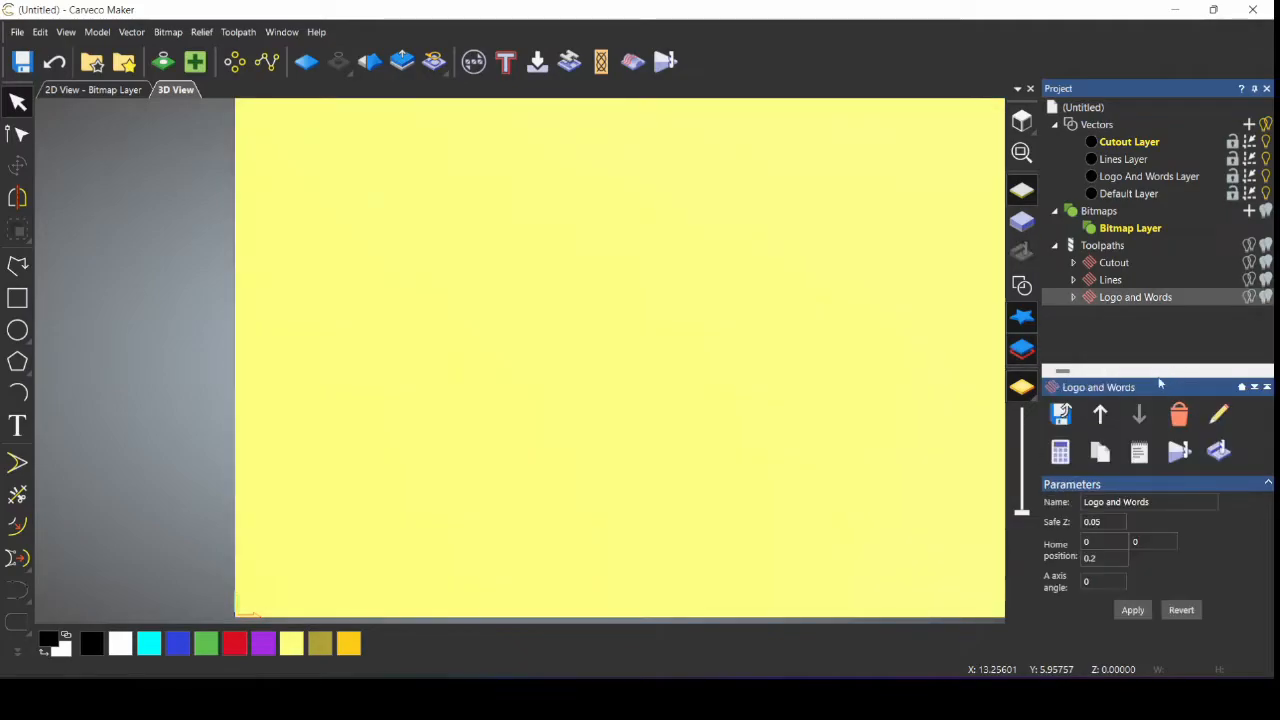
pyautogui.click(126, 89)
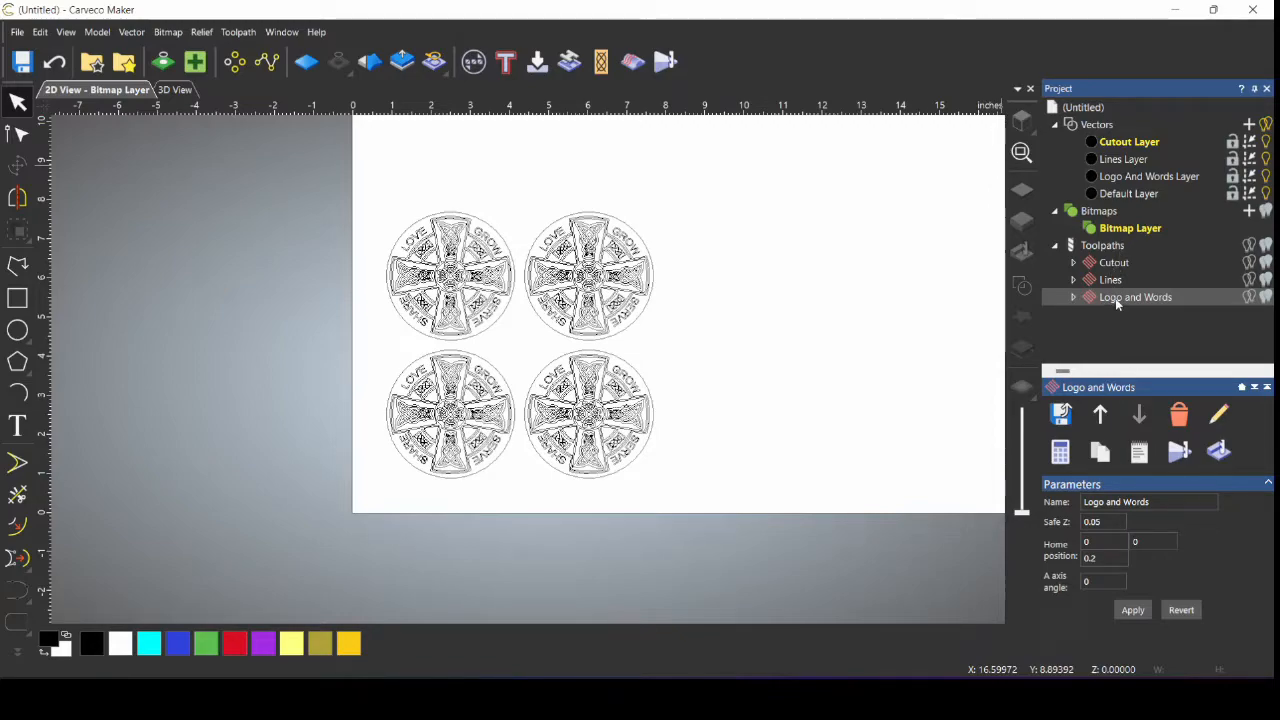
# Step: Recalculate the Logo and Words V-bit carving toolpath from the Logo And Words Layer and close its settings
pyautogui.doubleClick(1088, 299)
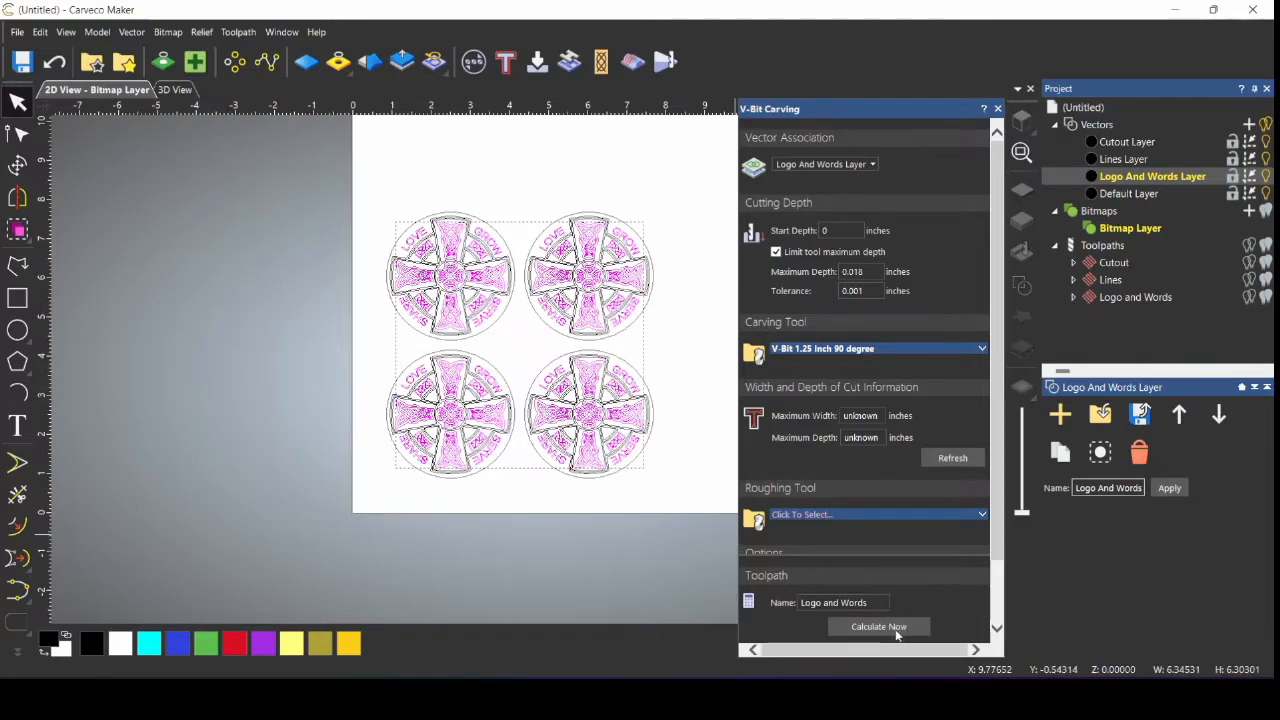
pyautogui.click(856, 626)
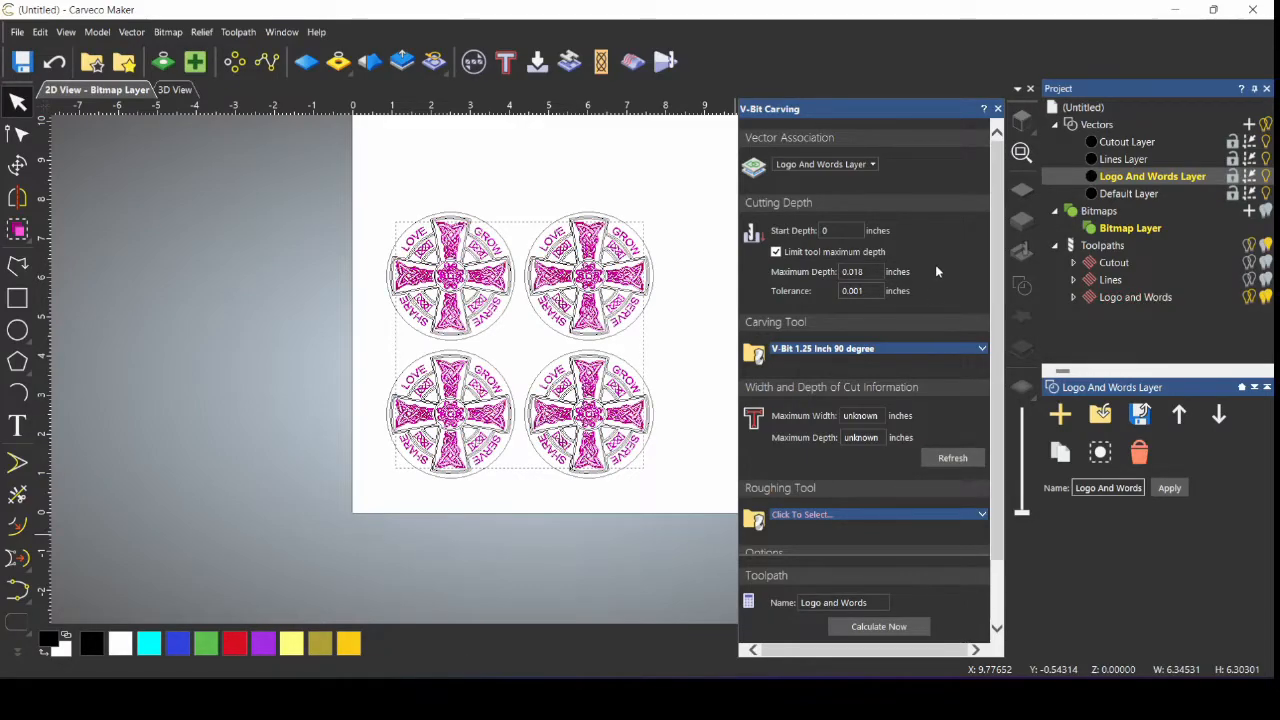
pyautogui.click(997, 109)
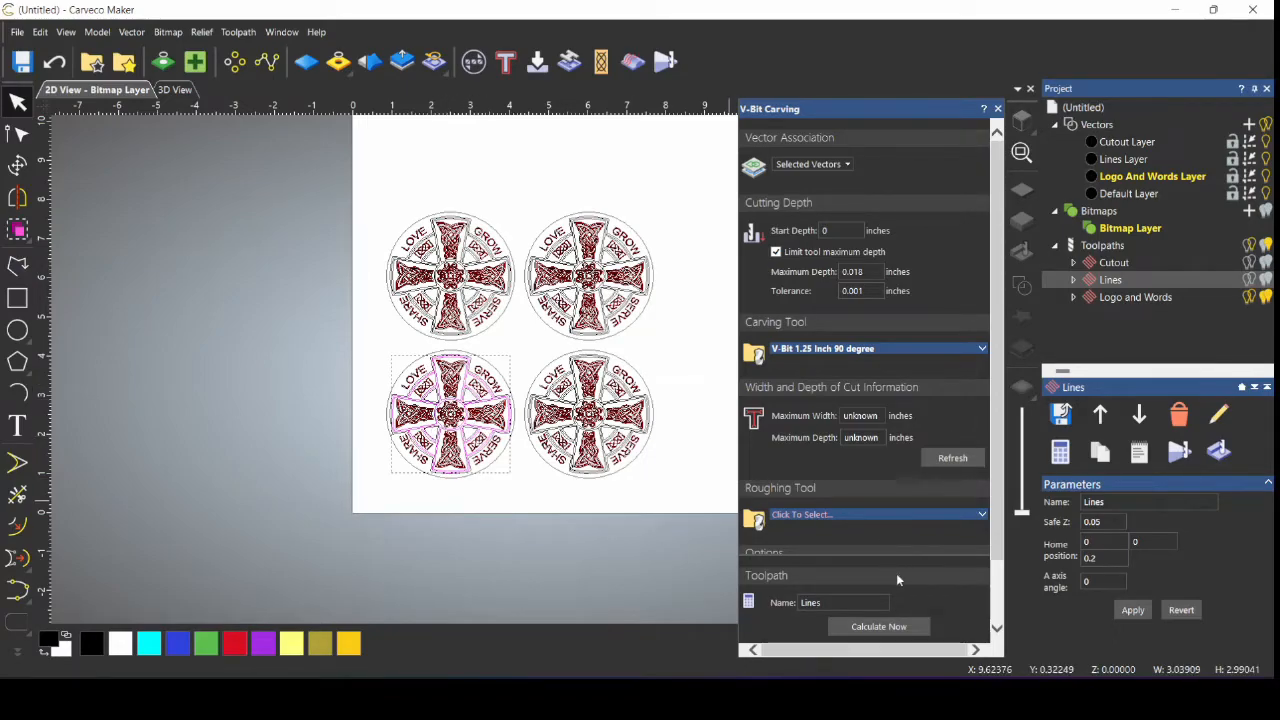
# Step: Recalculate the Lines toolpath from its selected vectors, and open and close the Cutout toolpath's profiling settings
pyautogui.click(899, 626)
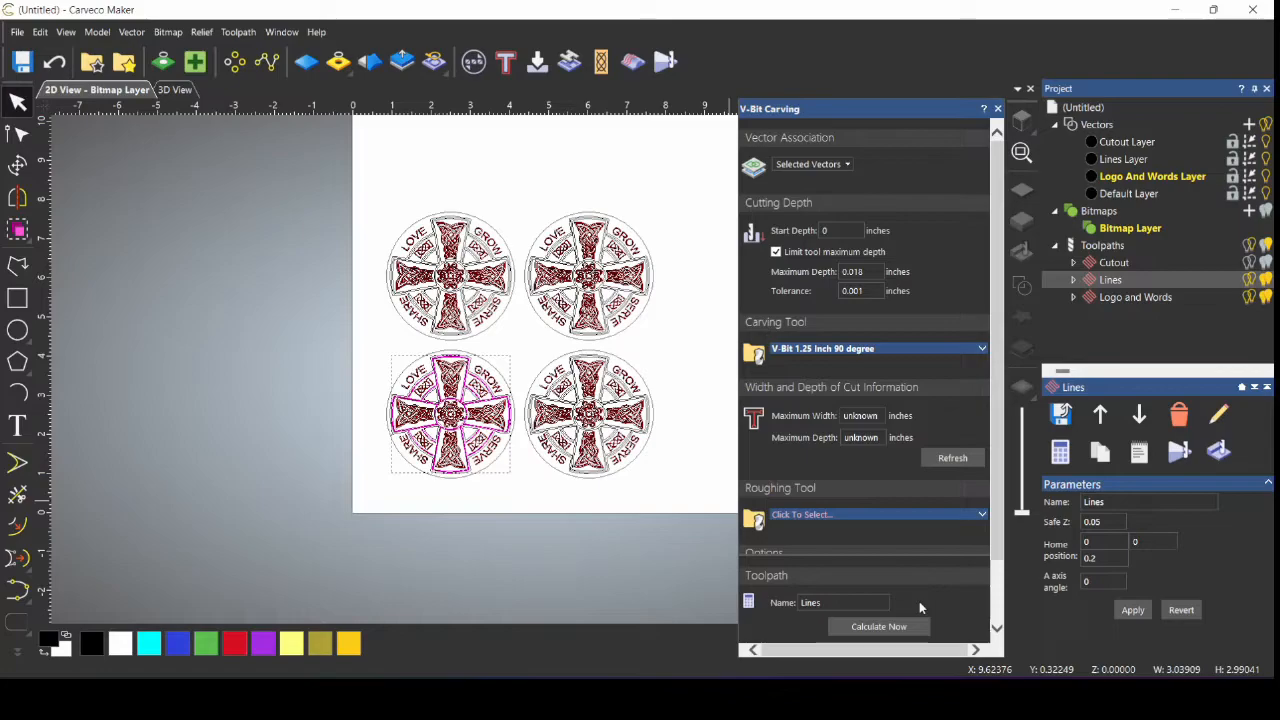
pyautogui.click(996, 110)
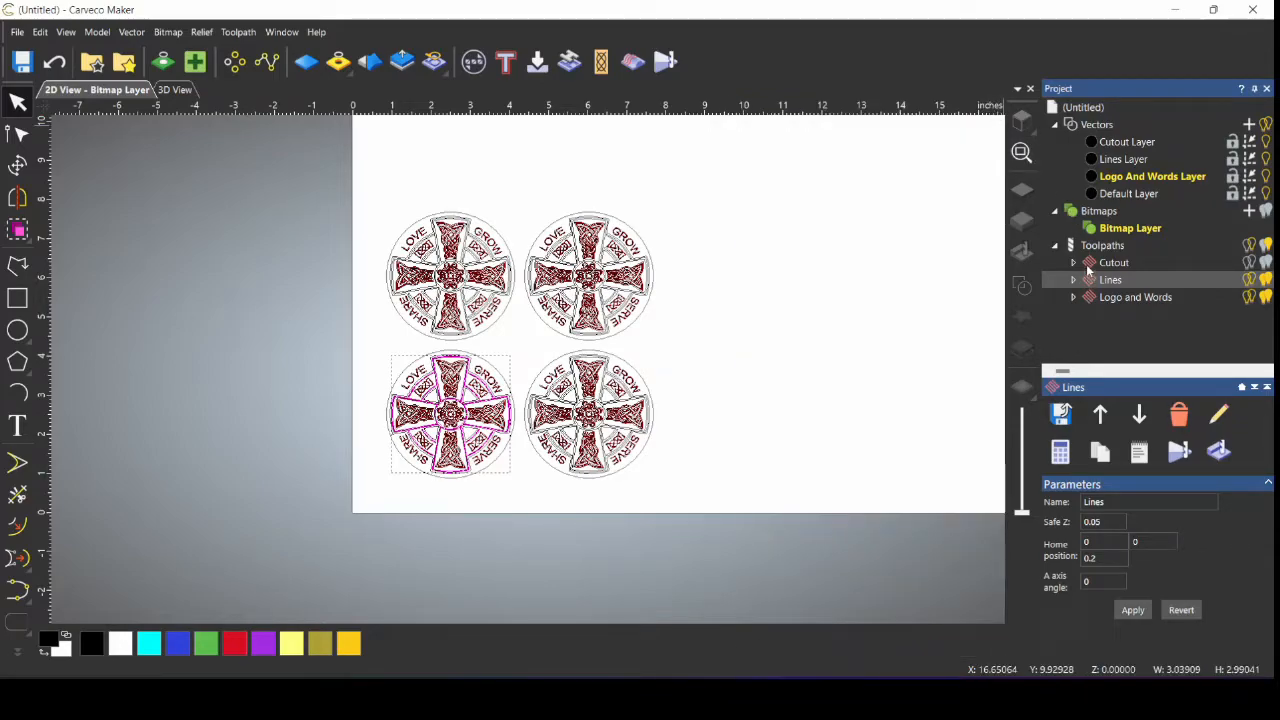
pyautogui.doubleClick(1083, 276)
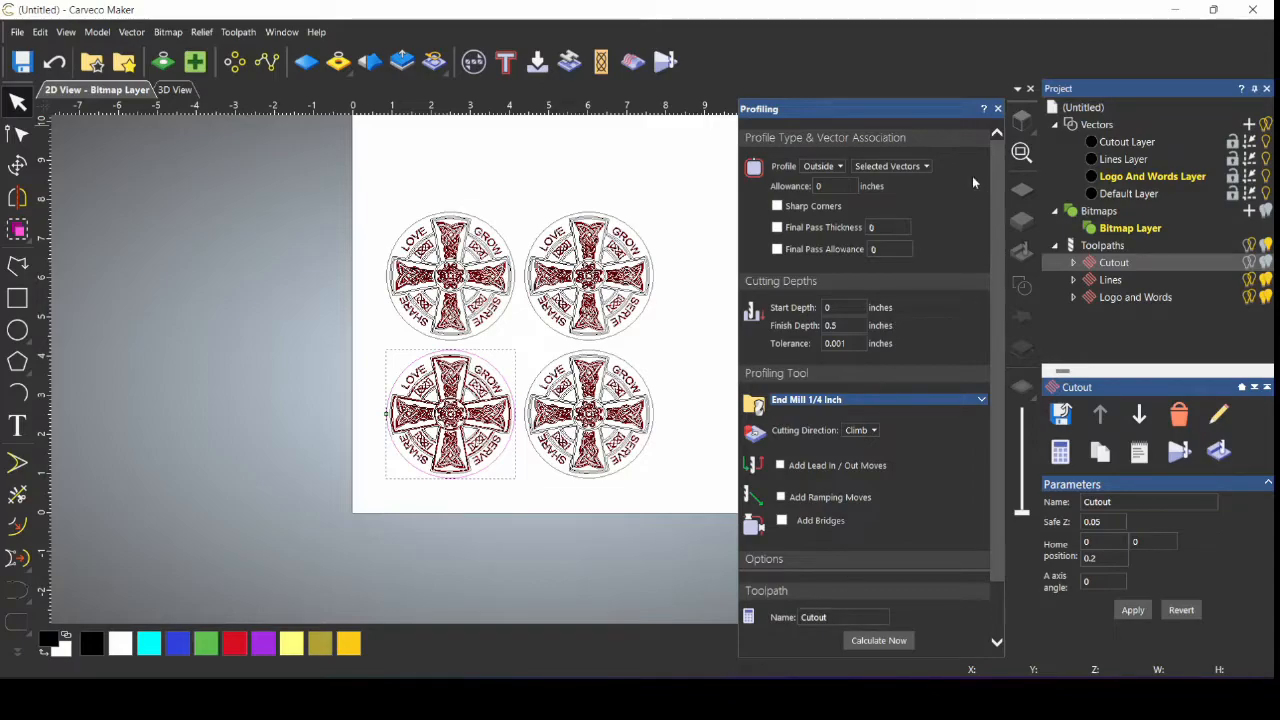
pyautogui.click(997, 109)
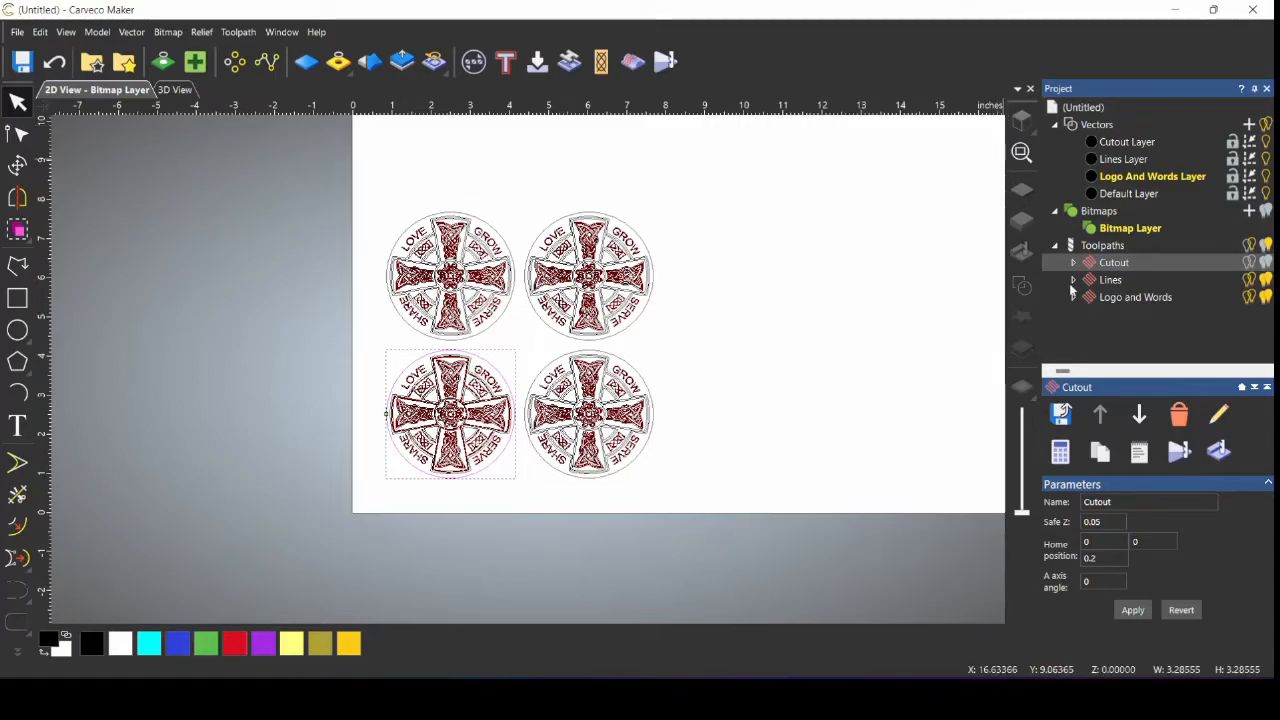
# Step: Reopen the Lines toolpath's V-bit carving settings and associate the toolpath with the Lines Layer
pyautogui.doubleClick(1093, 284)
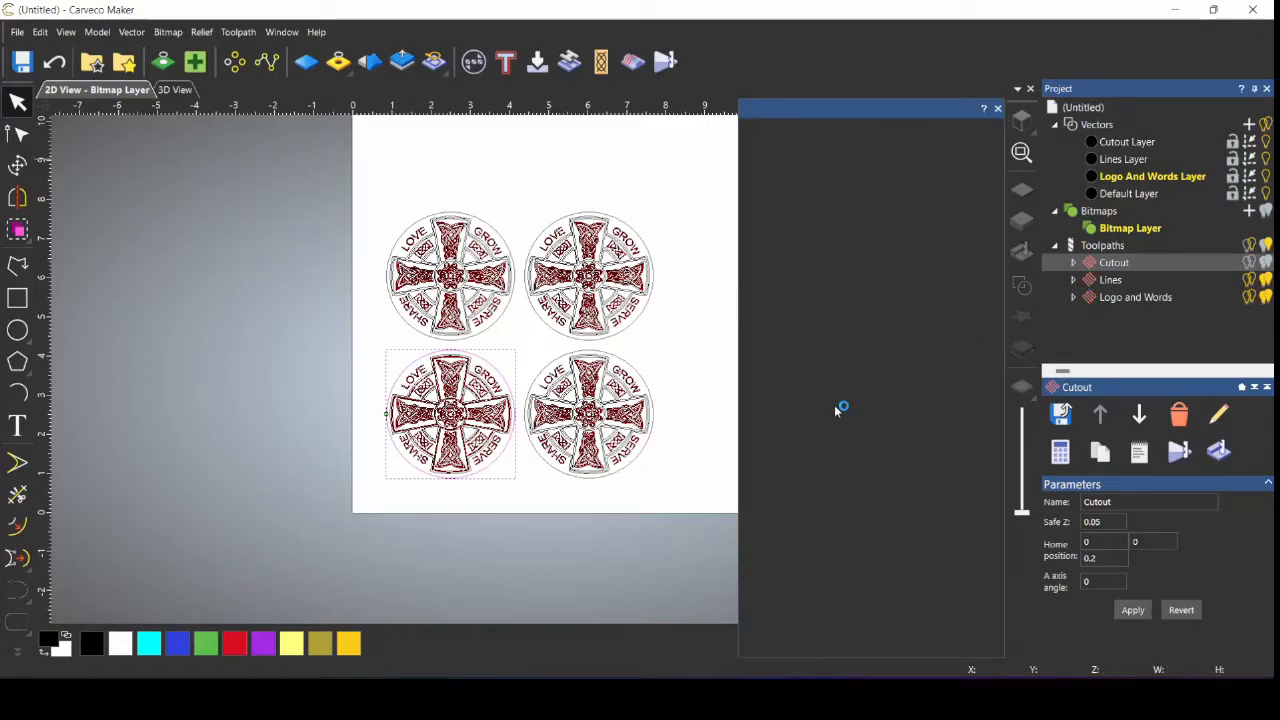
pyautogui.click(836, 164)
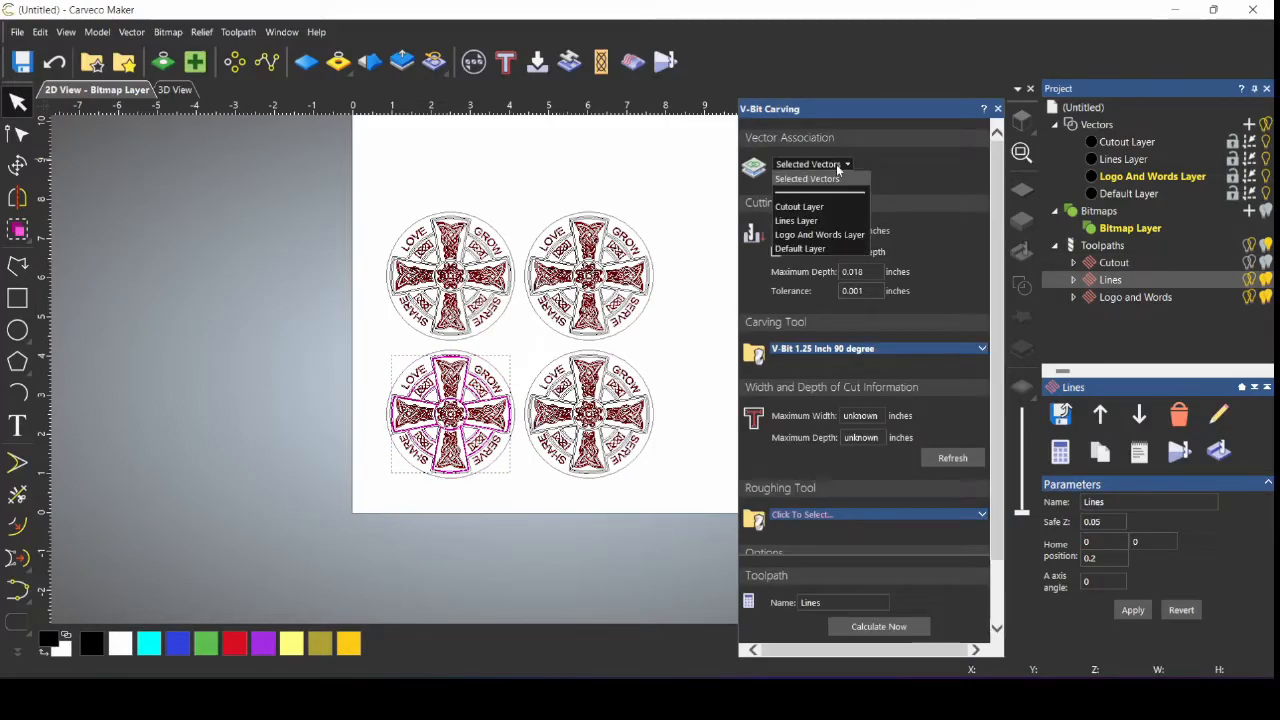
pyautogui.click(817, 220)
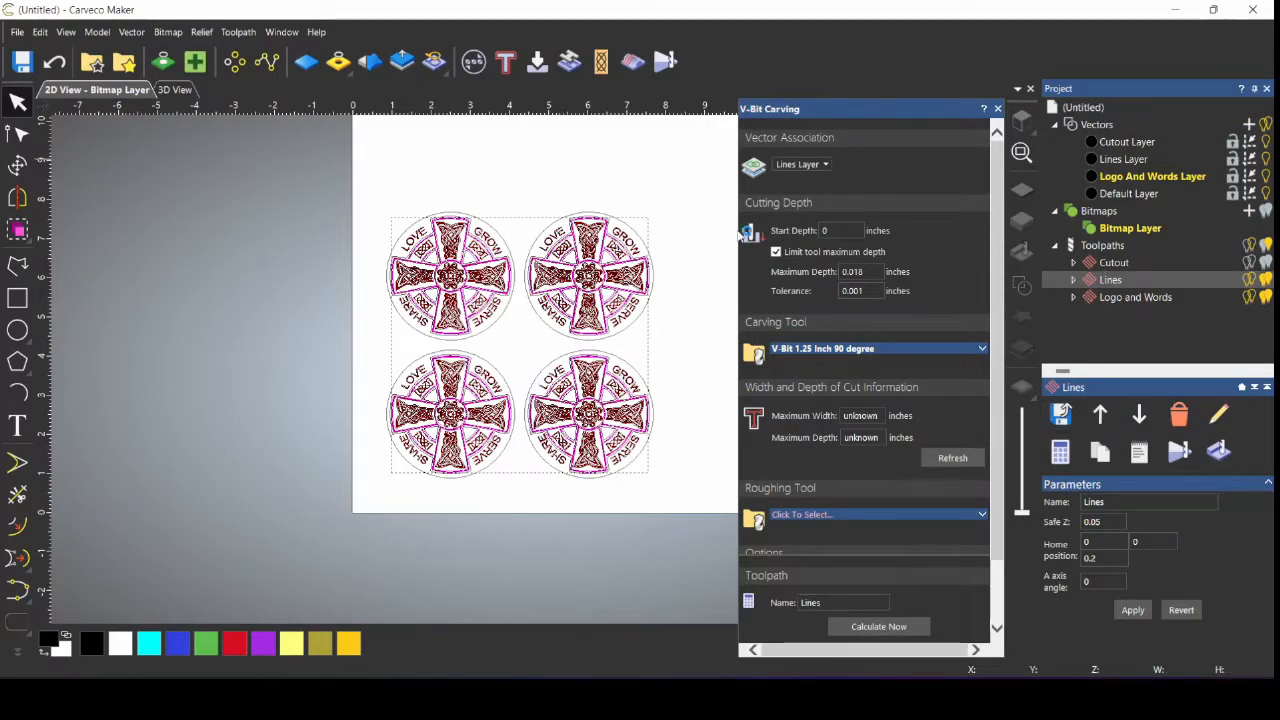
# Step: Associate the Cutout profiling toolpath with the Cutout Layer, recalculate it and close its settings
pyautogui.click(897, 168)
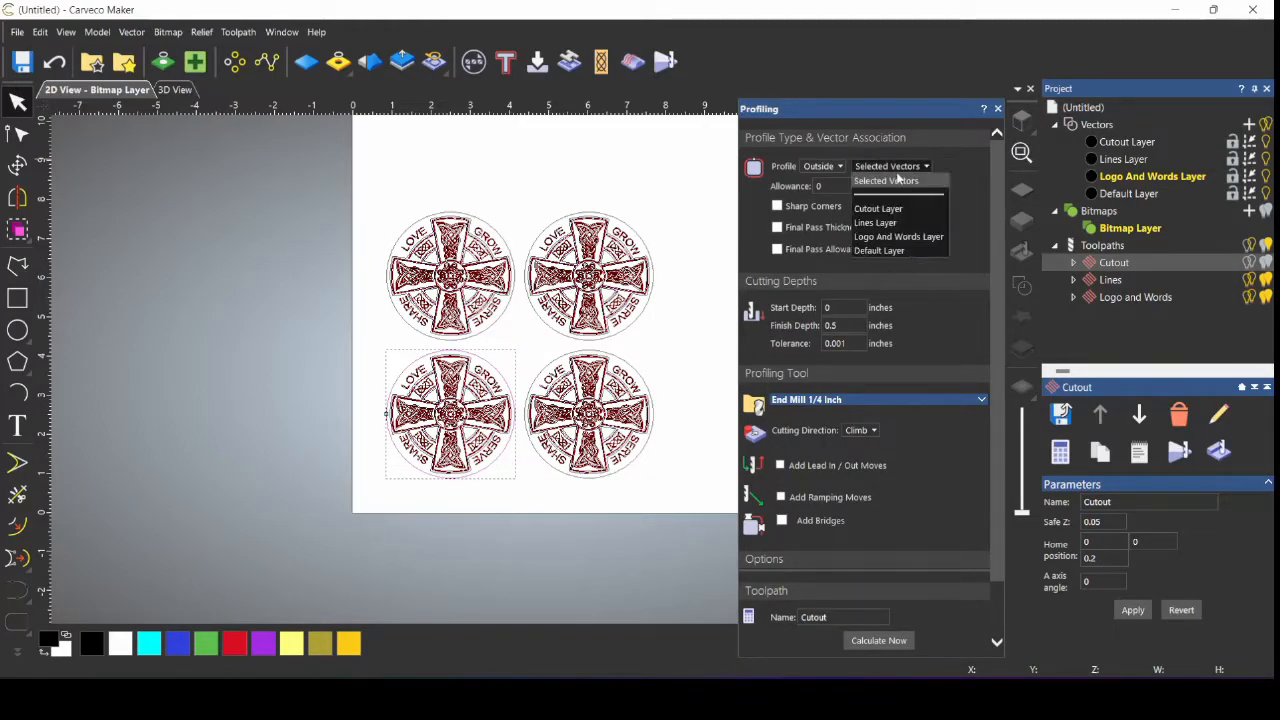
pyautogui.click(905, 212)
pyautogui.click(888, 642)
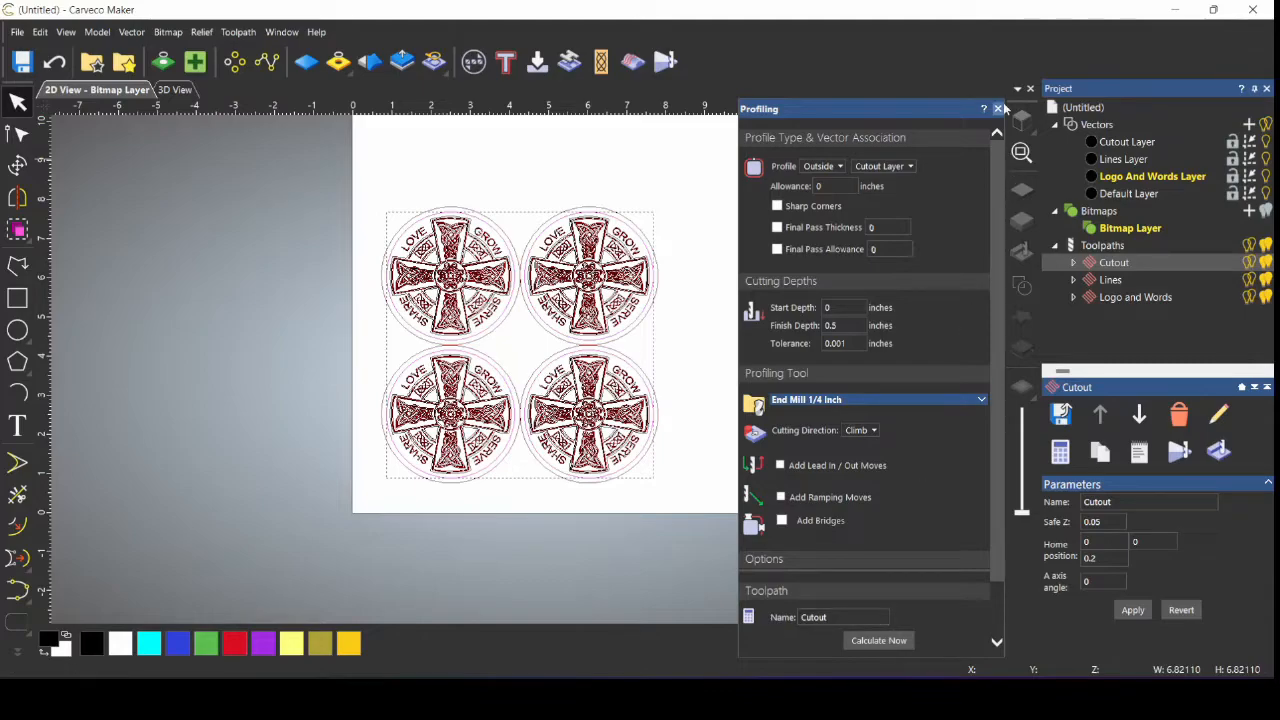
pyautogui.click(997, 109)
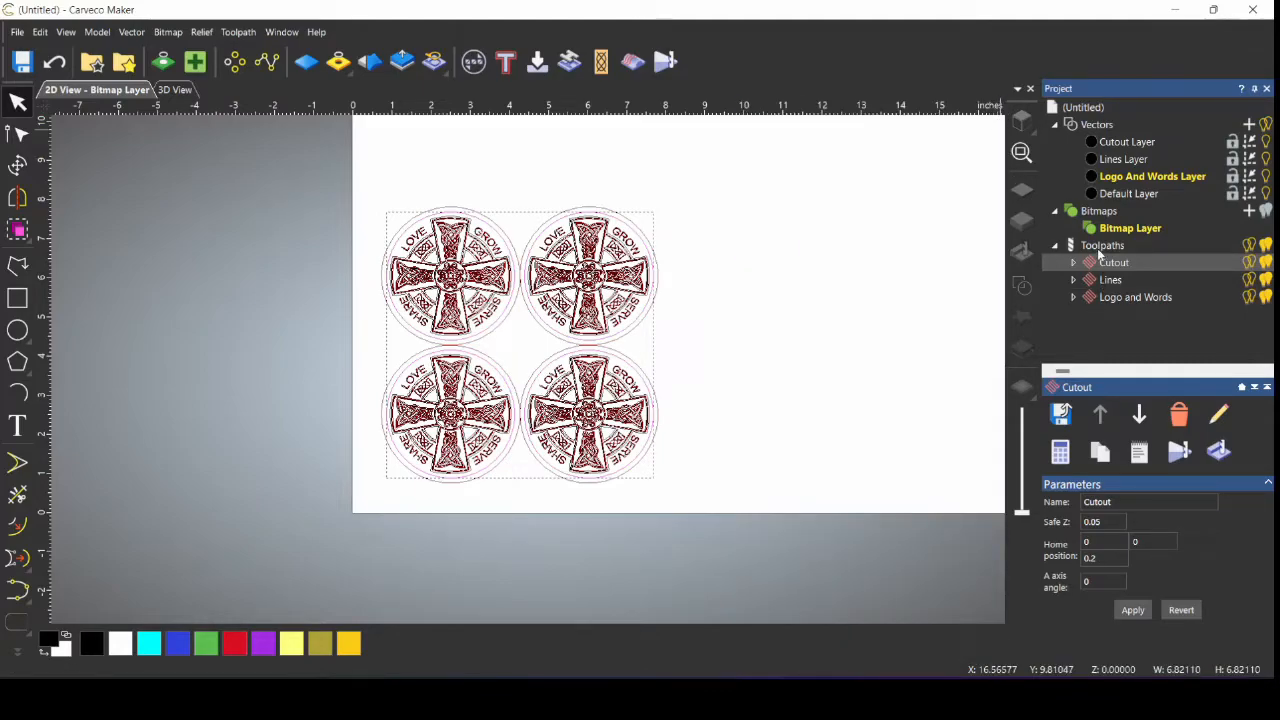
# Step: Simulate all toolpaths to check the carving of the four medallions, delete the simulation and return to the 2D view with nothing selected
pyautogui.rightClick(1100, 248)
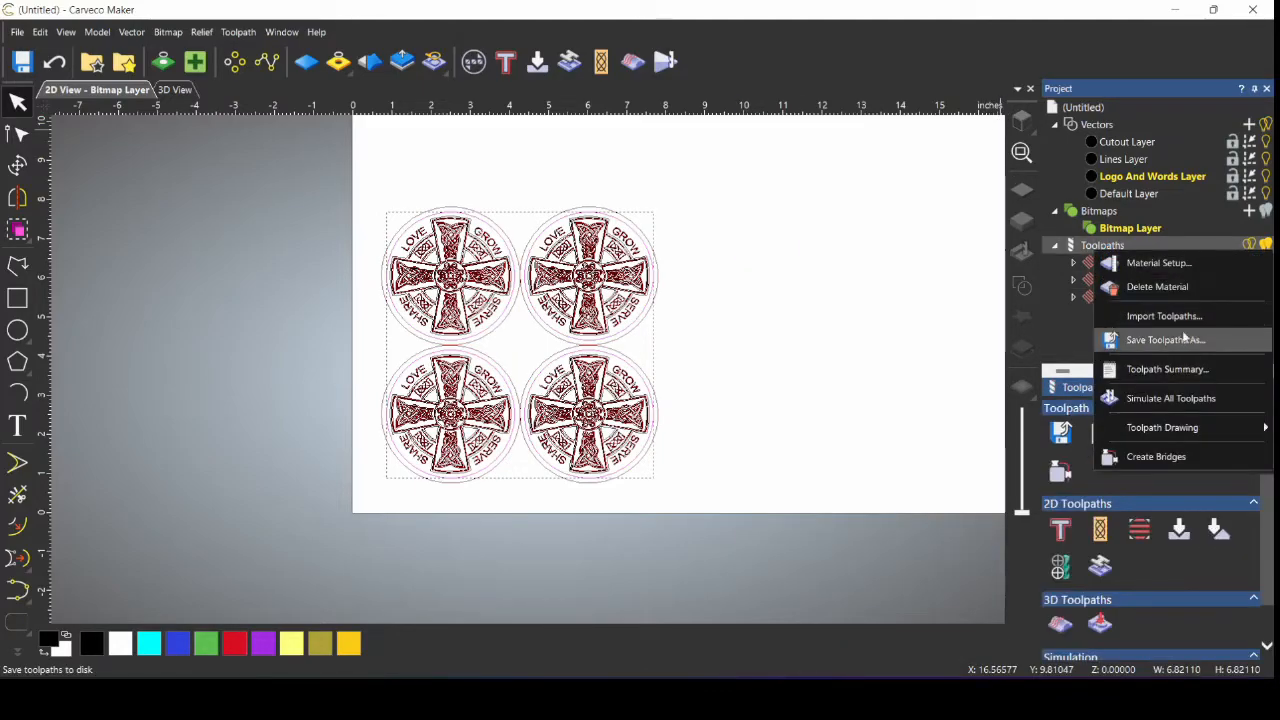
pyautogui.click(1190, 399)
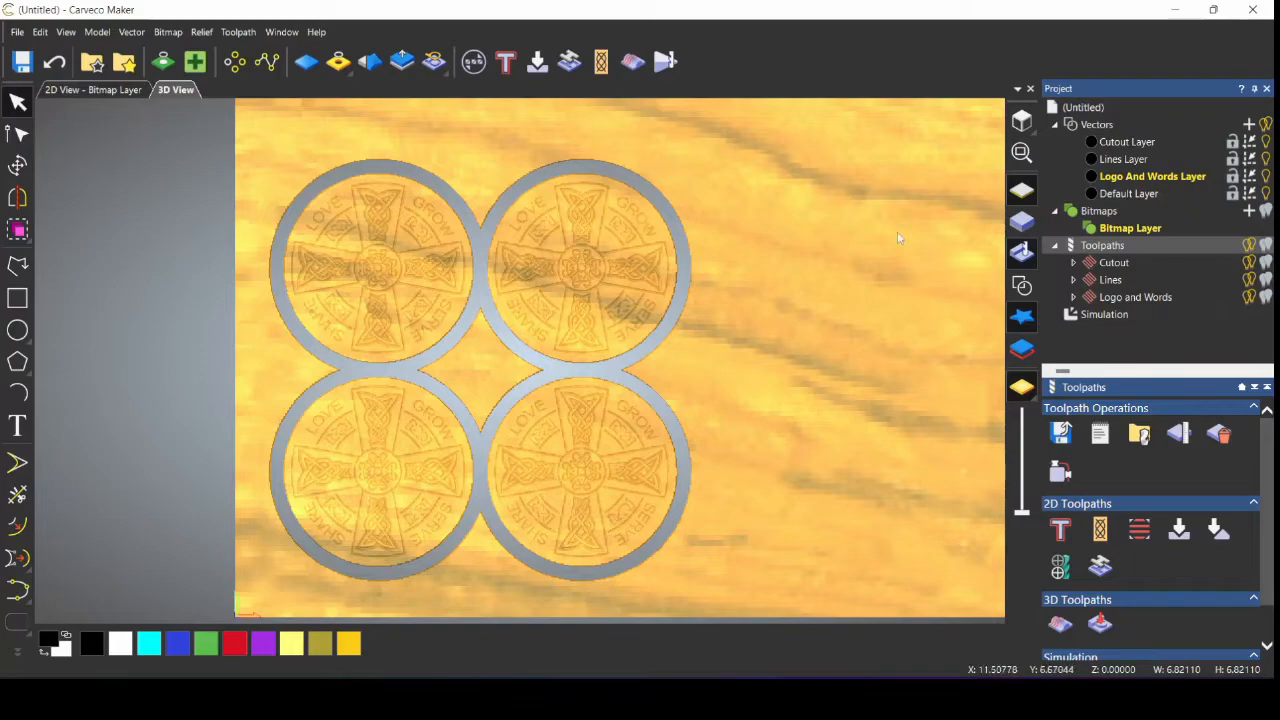
pyautogui.click(1088, 316)
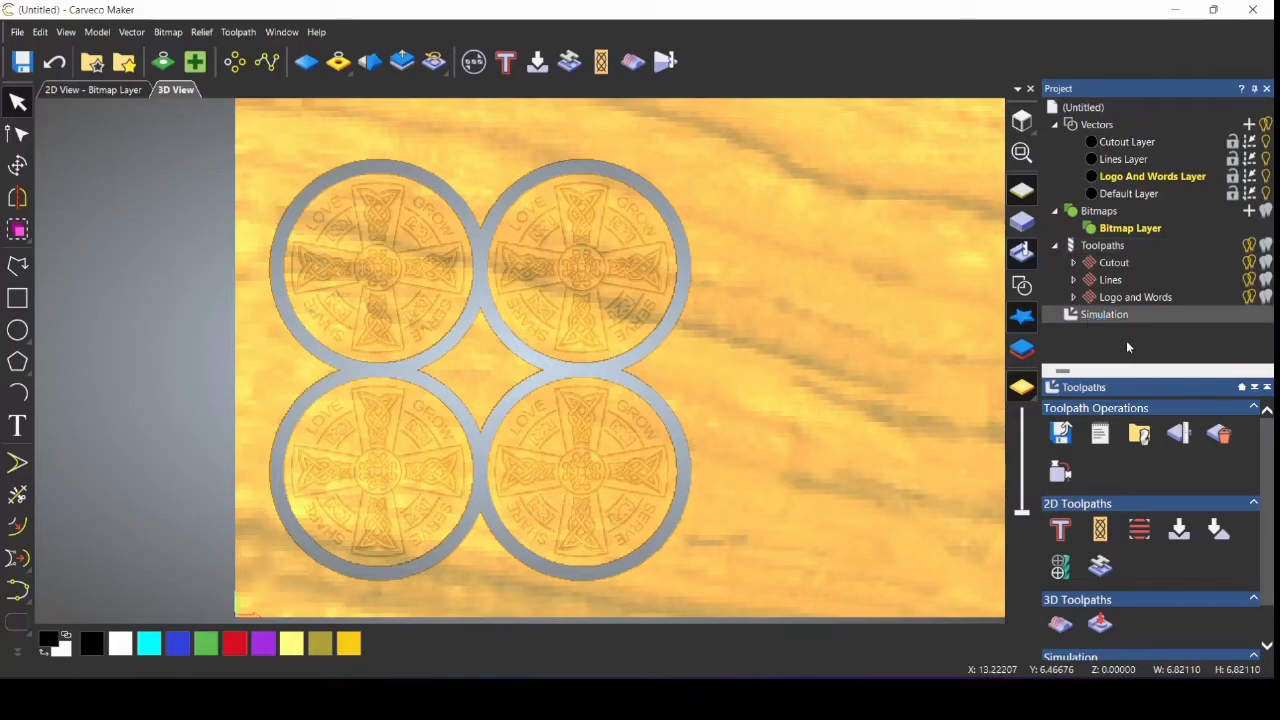
pyautogui.rightClick(1124, 338)
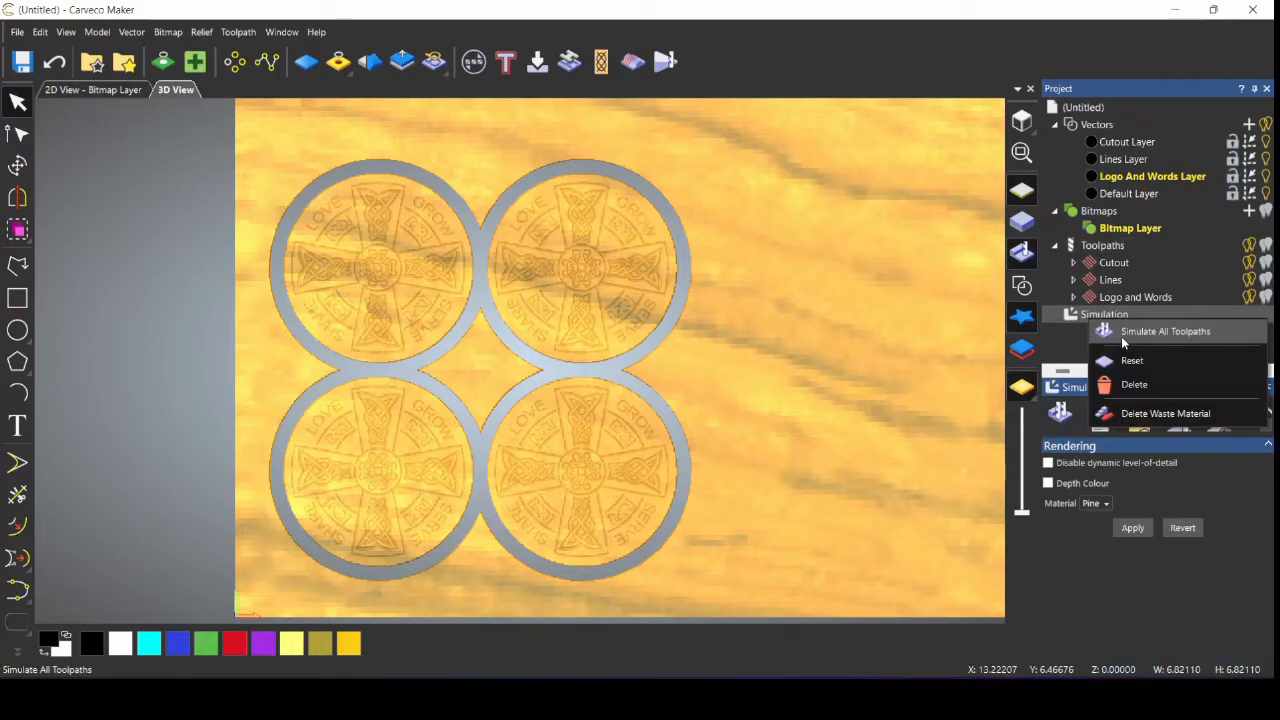
pyautogui.click(1138, 393)
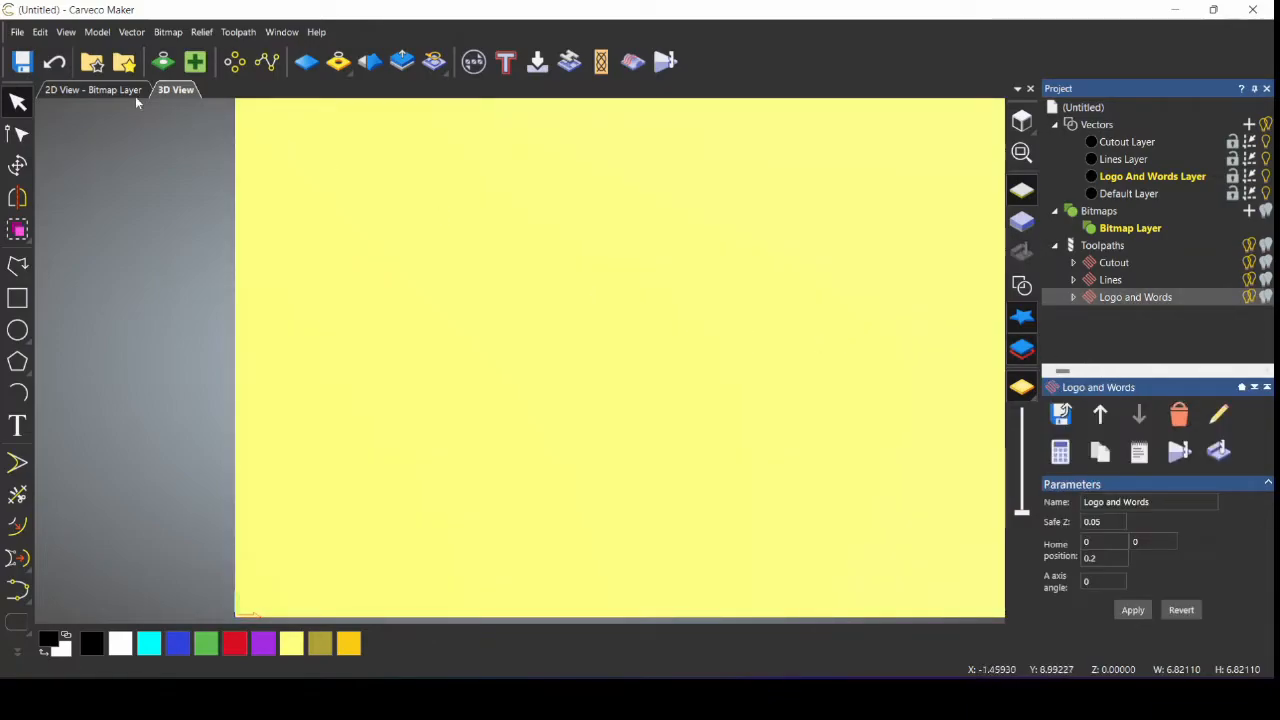
pyautogui.click(100, 89)
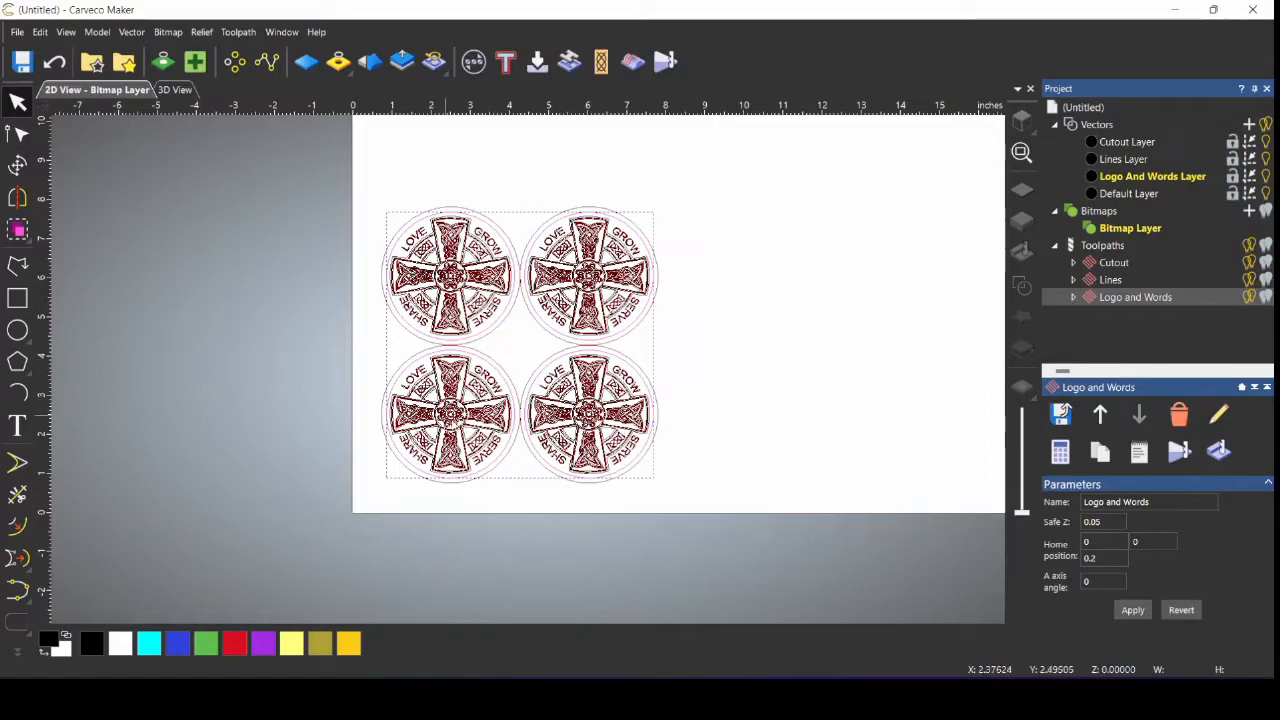
pyautogui.click(855, 294)
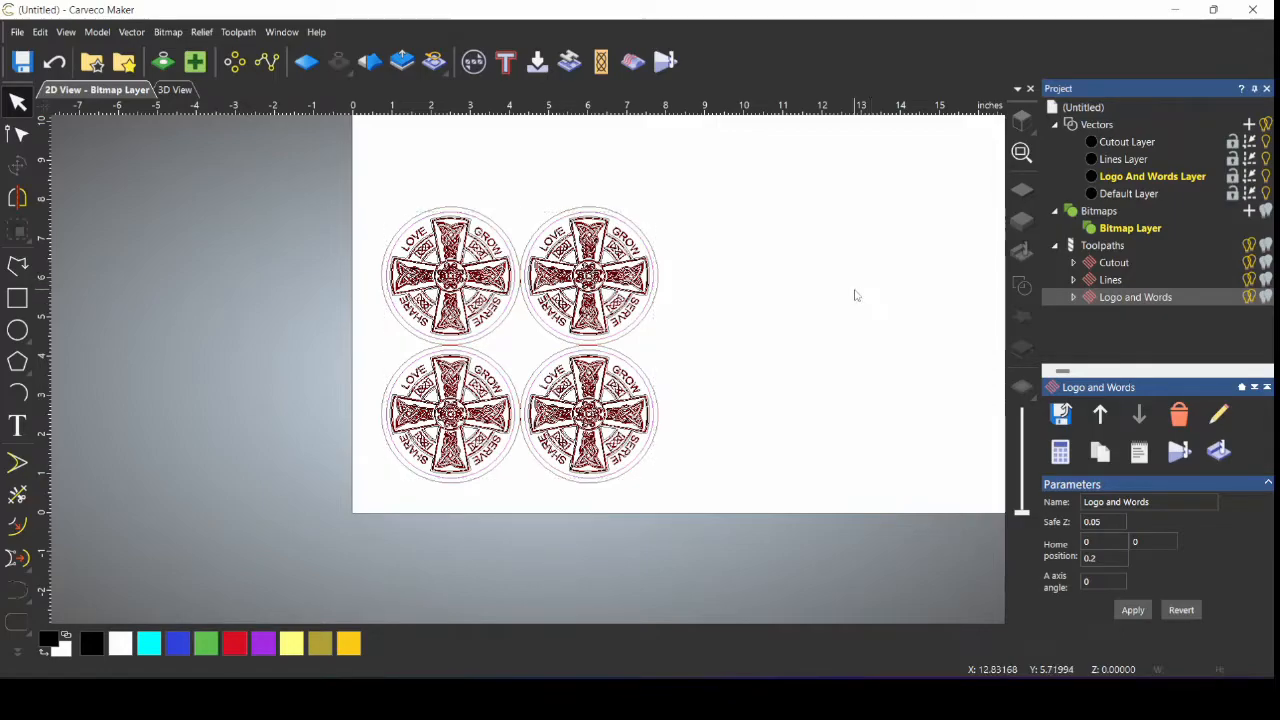
# Step: Hide the Cutout Layer, Lines Layer and Default Layer, keeping only the Logo And Words Layer's vectors displayed
pyautogui.scroll(2, 509, 371)
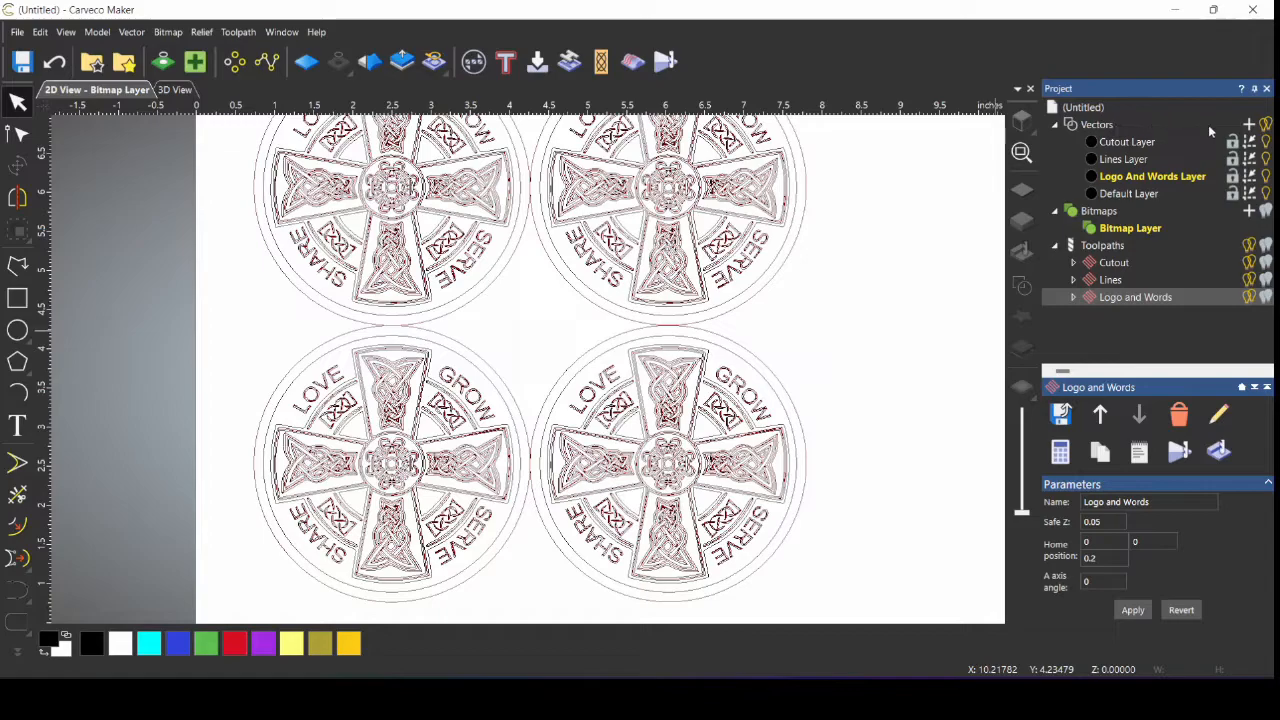
pyautogui.click(1266, 143)
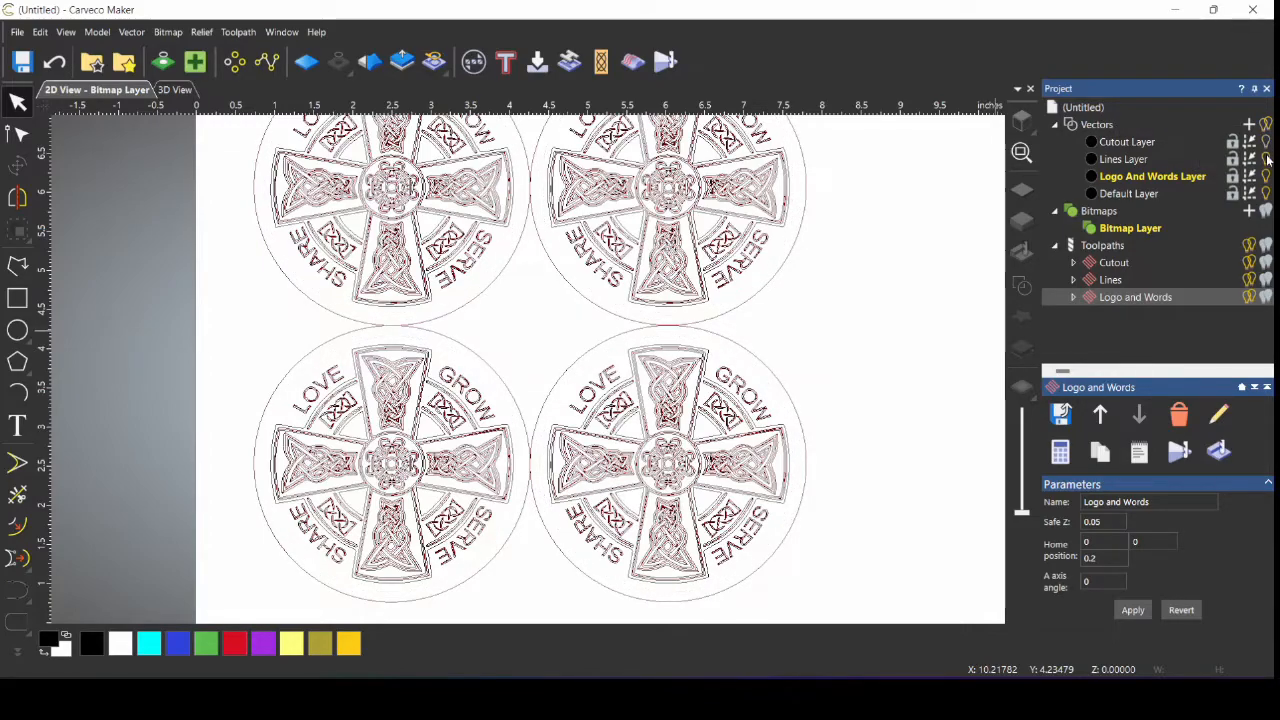
pyautogui.click(1266, 159)
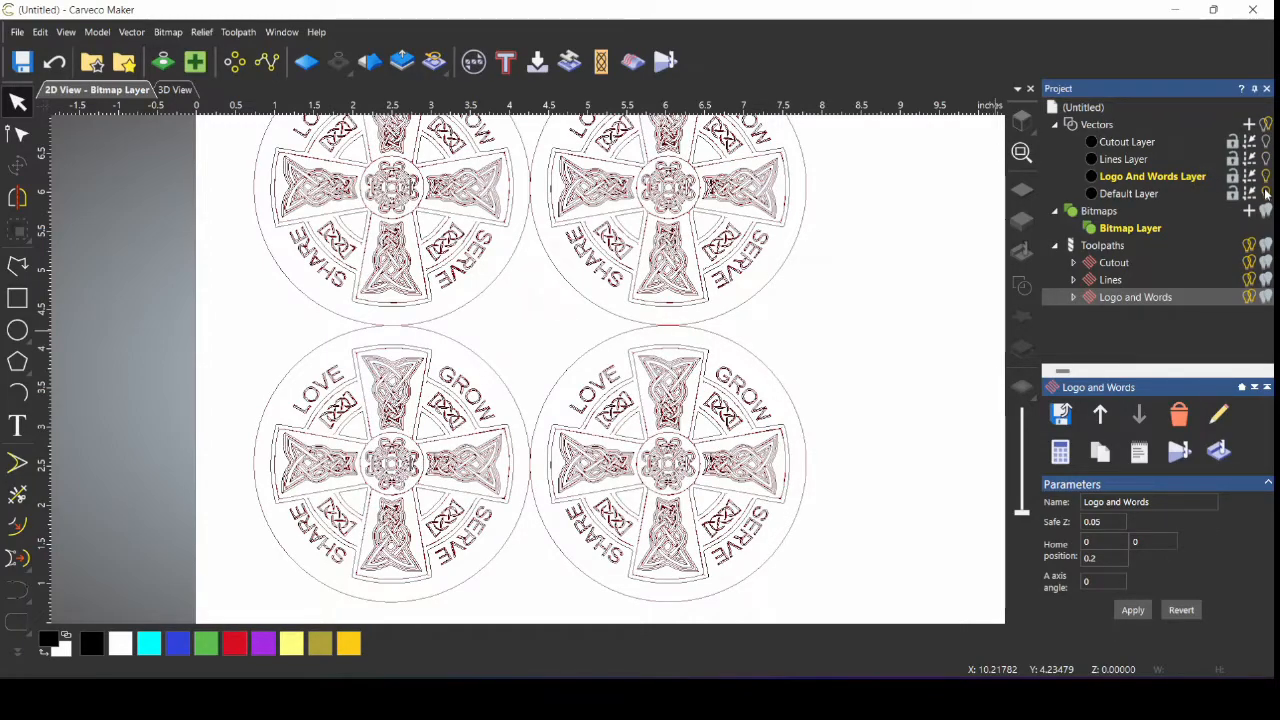
pyautogui.click(1266, 194)
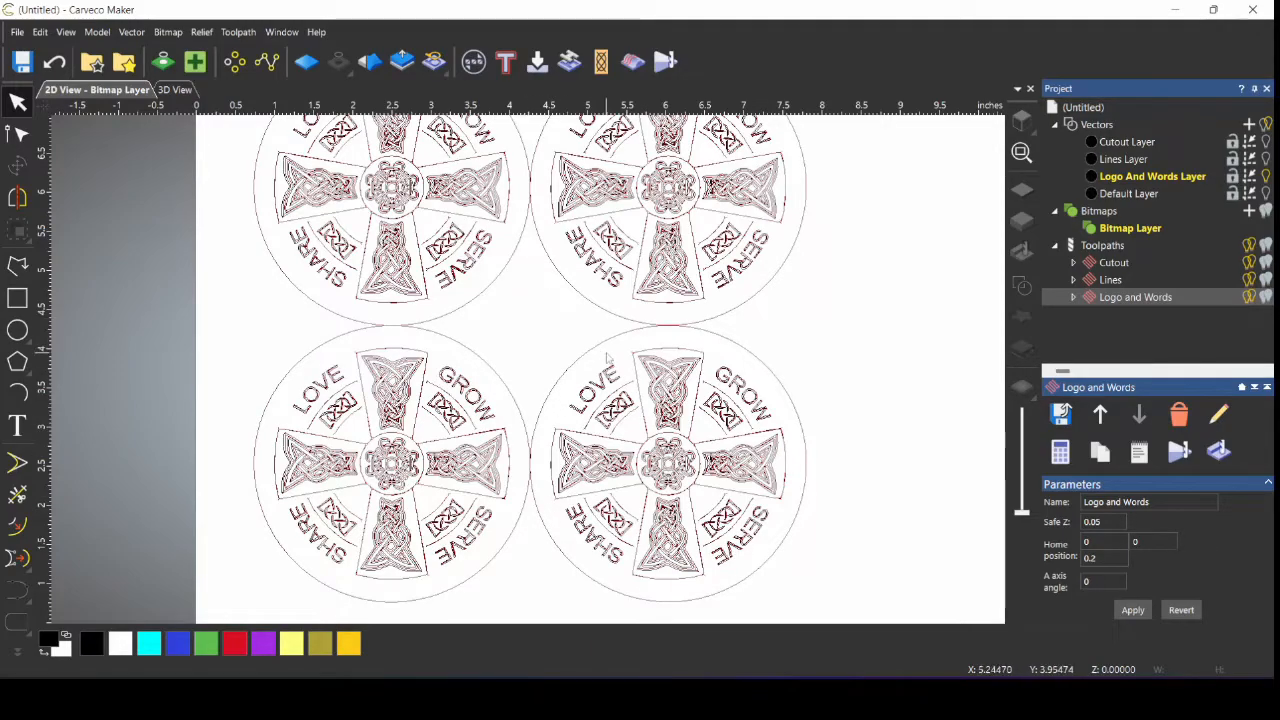
# Step: Select the knotwork in the four arms and centre of the lower-right medallion's cross and delete it
pyautogui.moveTo(626, 347); pyautogui.dragTo(714, 590)
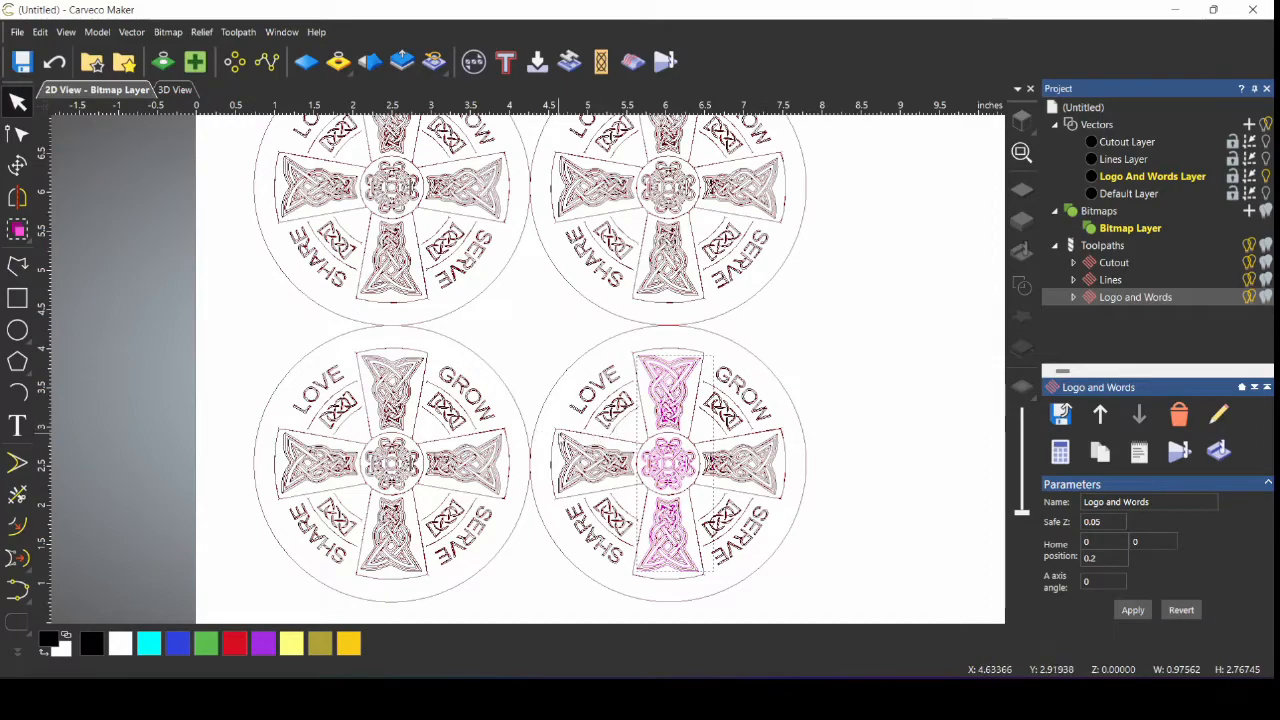
pyautogui.moveTo(547, 432); pyautogui.dragTo(790, 512)
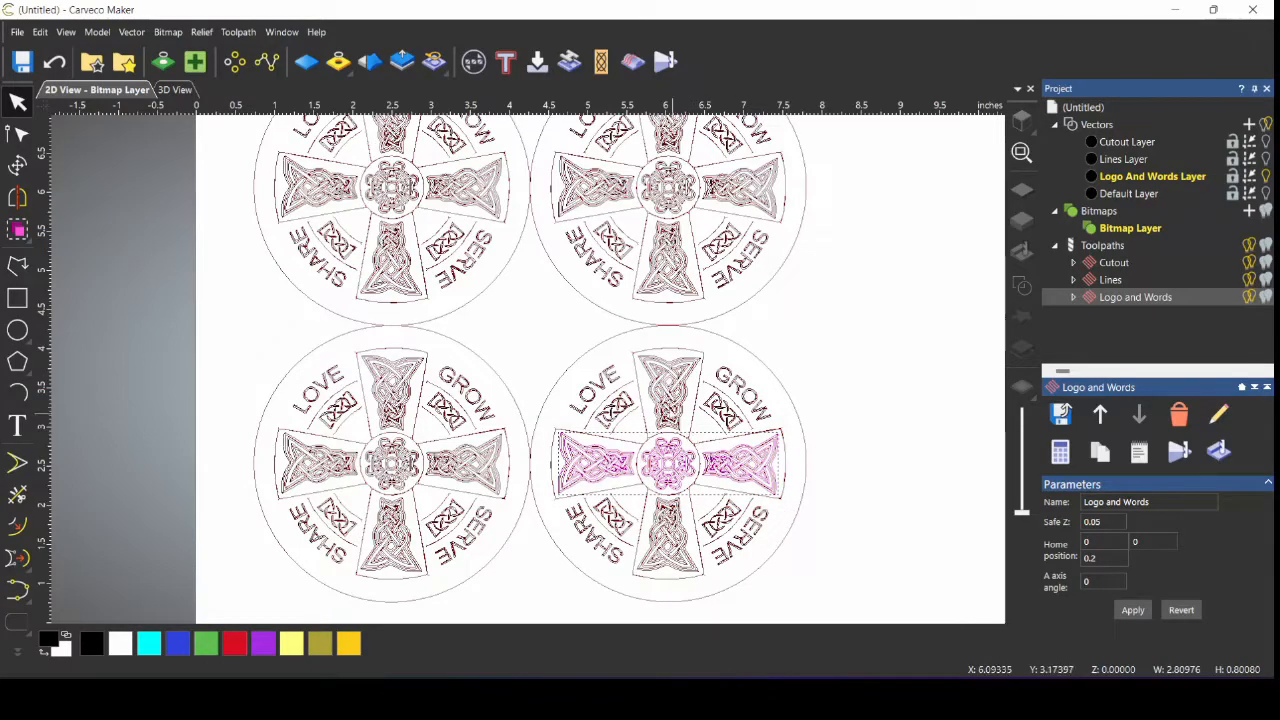
pyautogui.moveTo(636, 342); pyautogui.dragTo(712, 590)
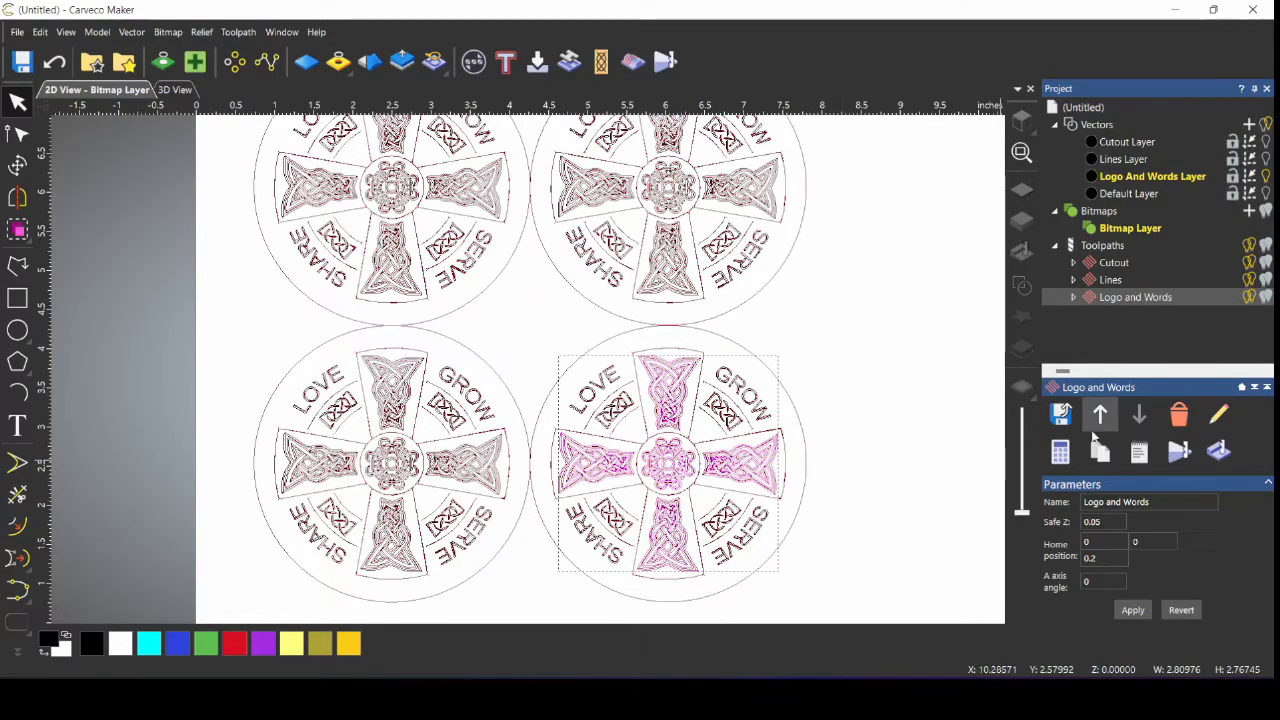
pyautogui.press('Delete')
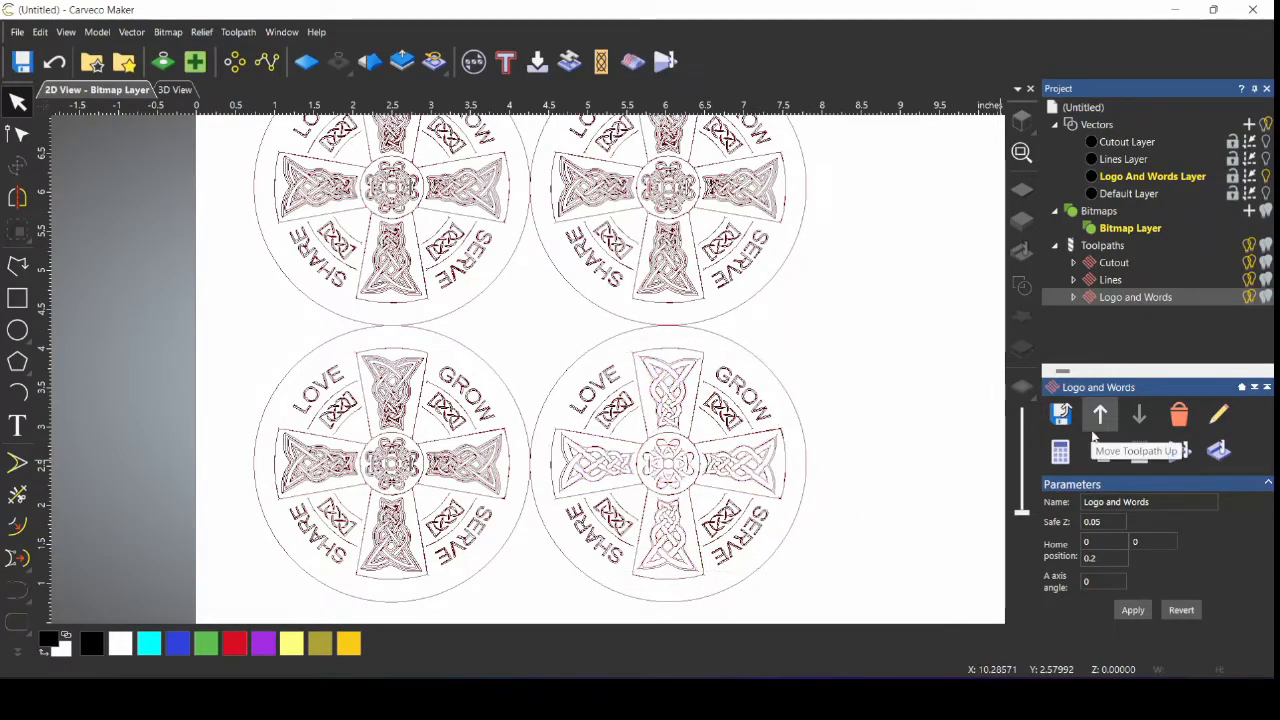
# Step: Hide all toolpath previews in the 2D view and show the Lines Layer again
pyautogui.click(1249, 247)
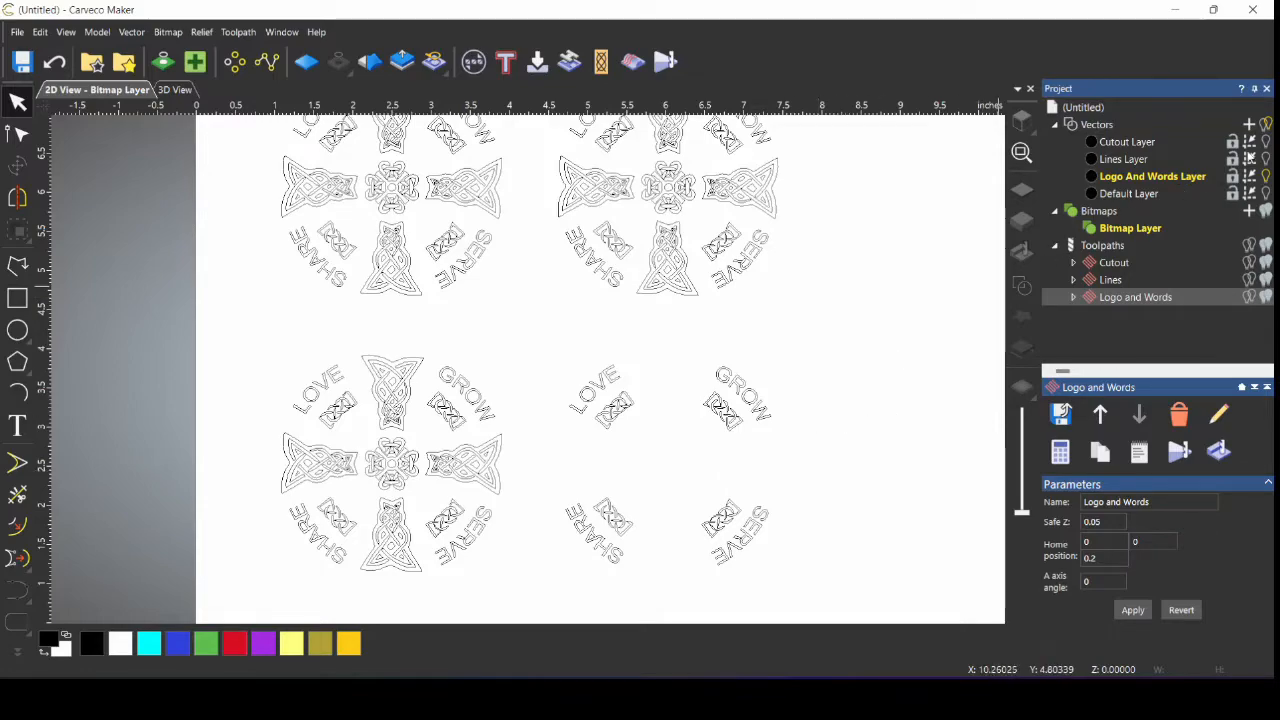
pyautogui.click(1265, 161)
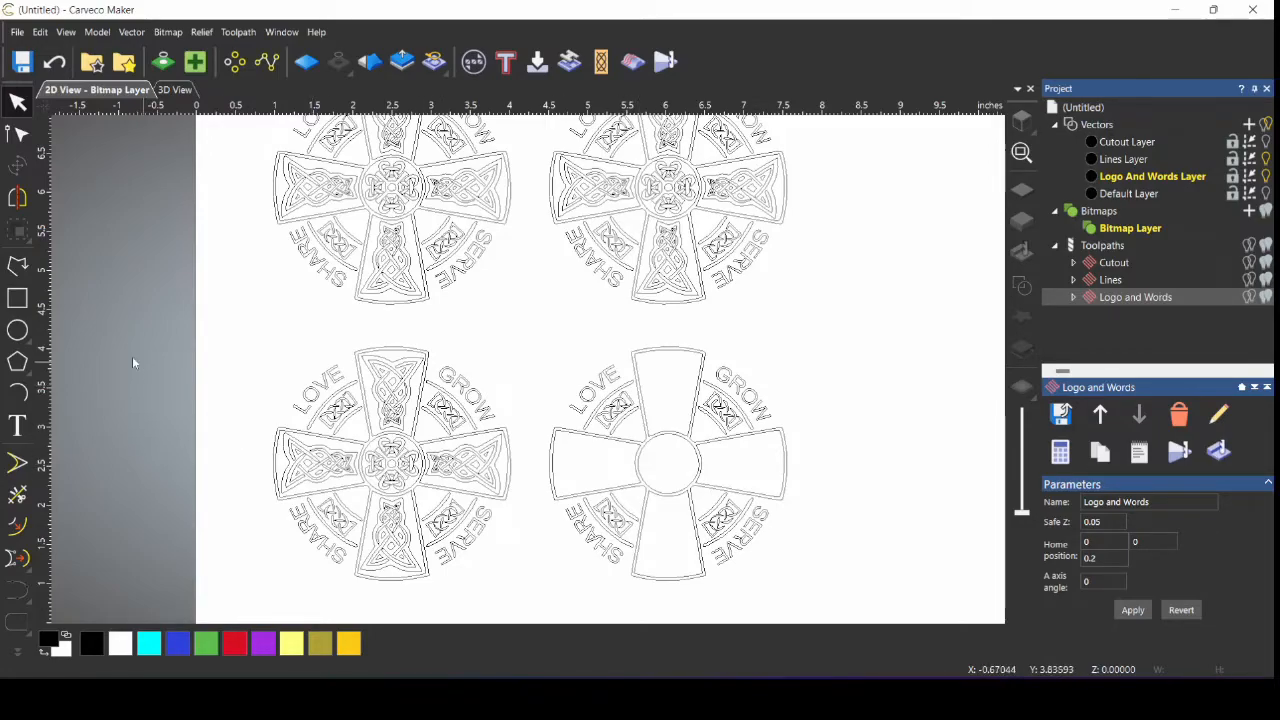
pyautogui.click(28, 425)
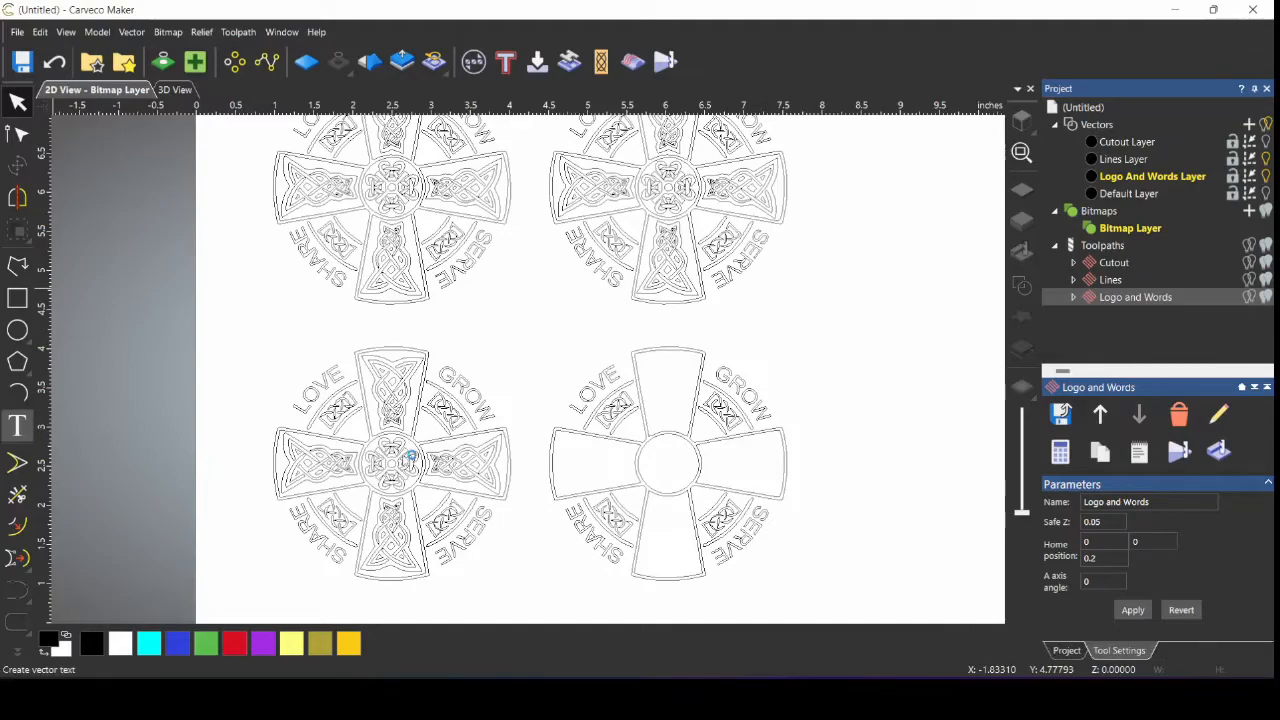
pyautogui.click(649, 464)
pyautogui.click(1100, 205)
pyautogui.write('11')
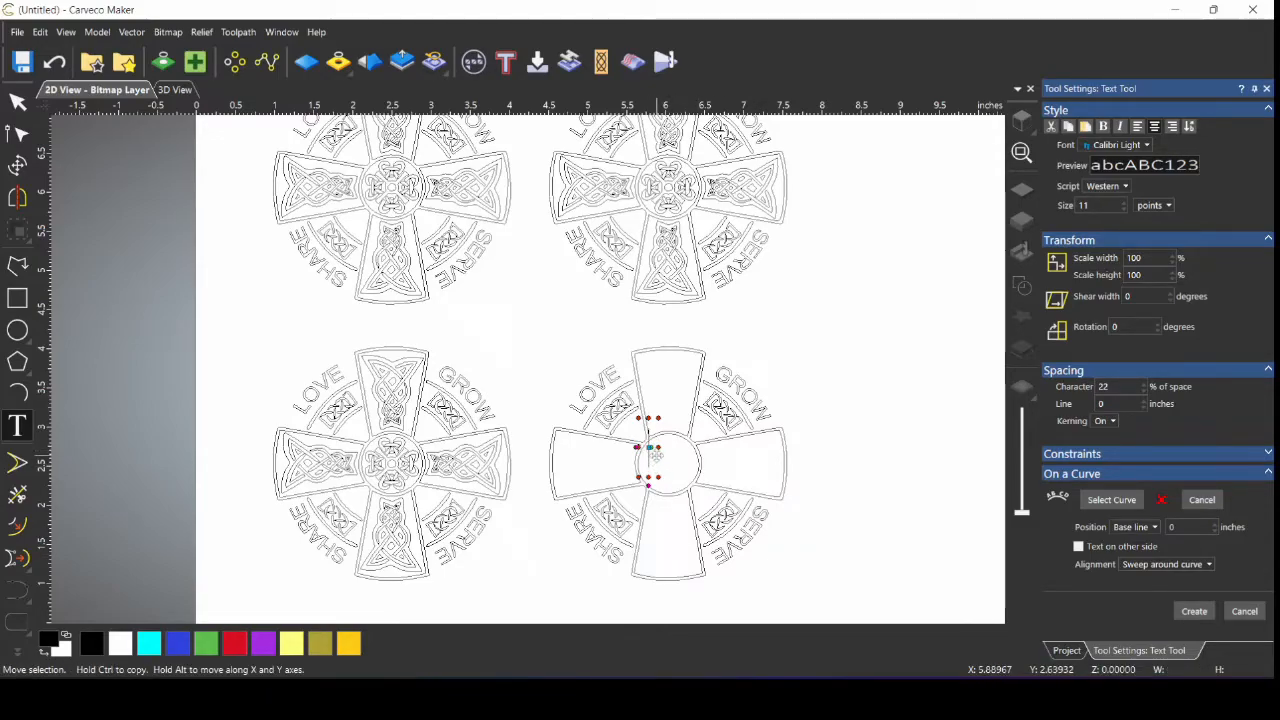
pyautogui.write('Bob')
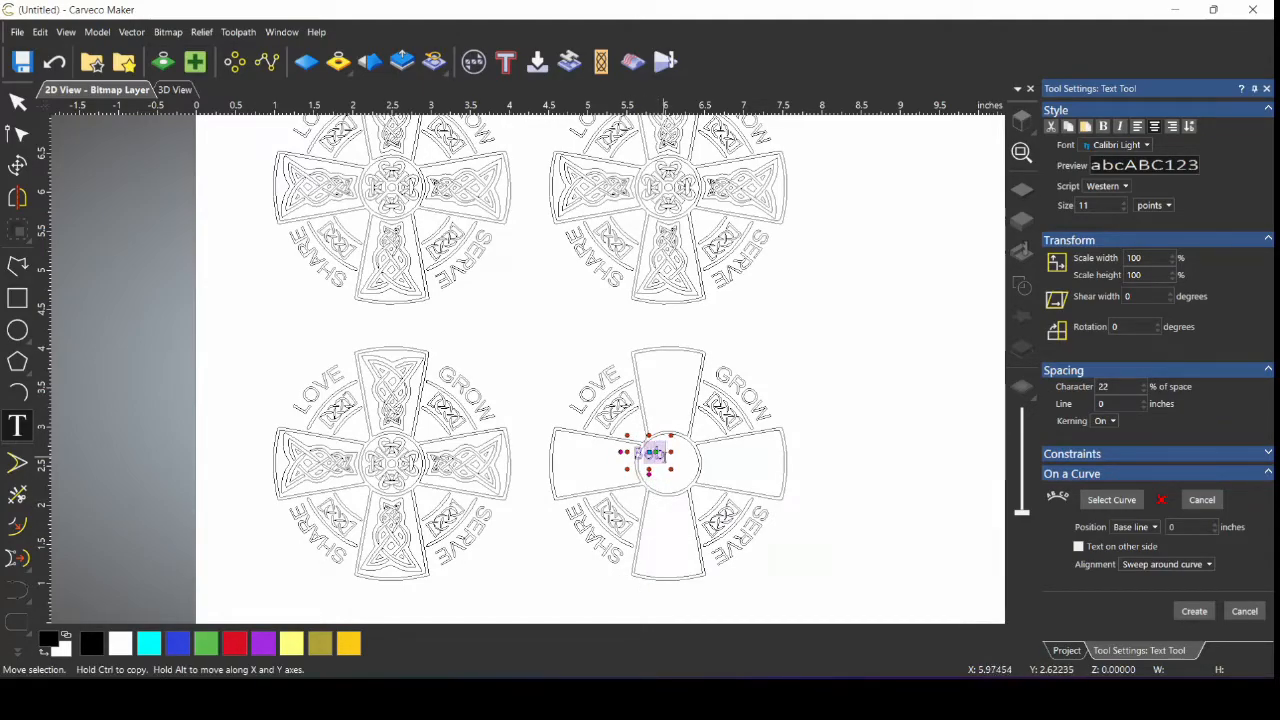
pyautogui.click(634, 452)
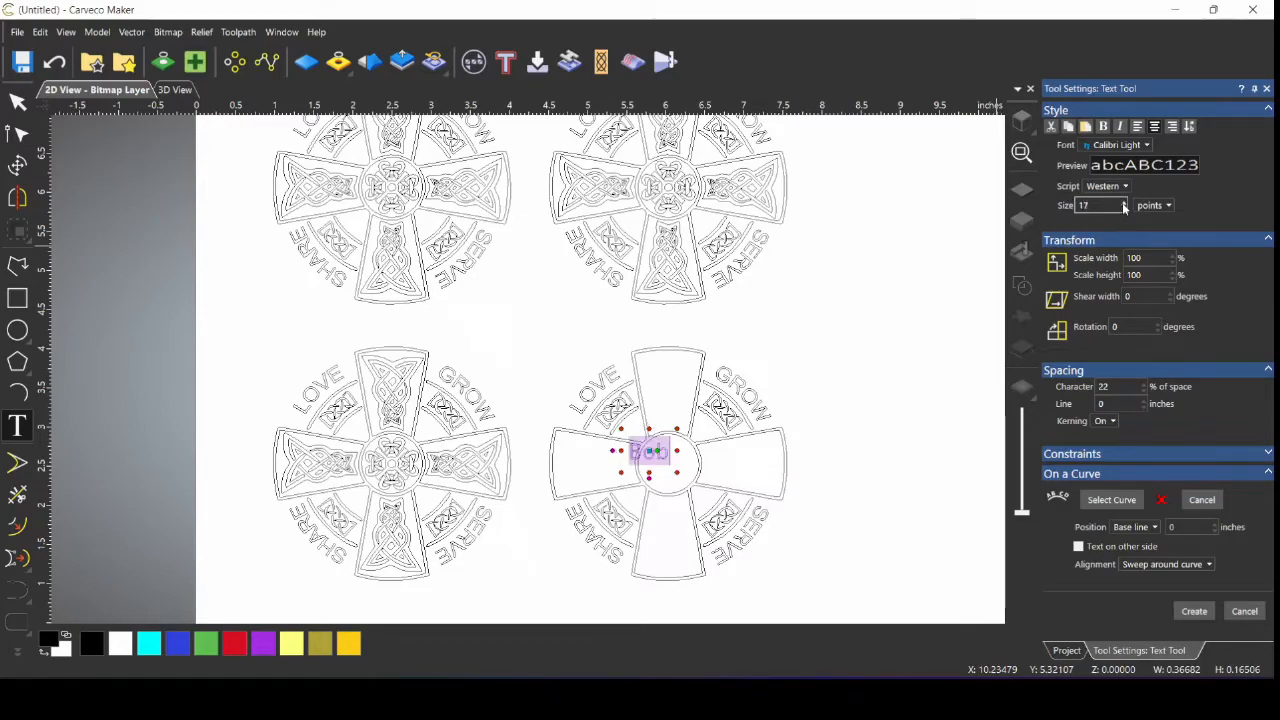
pyautogui.click(17, 101)
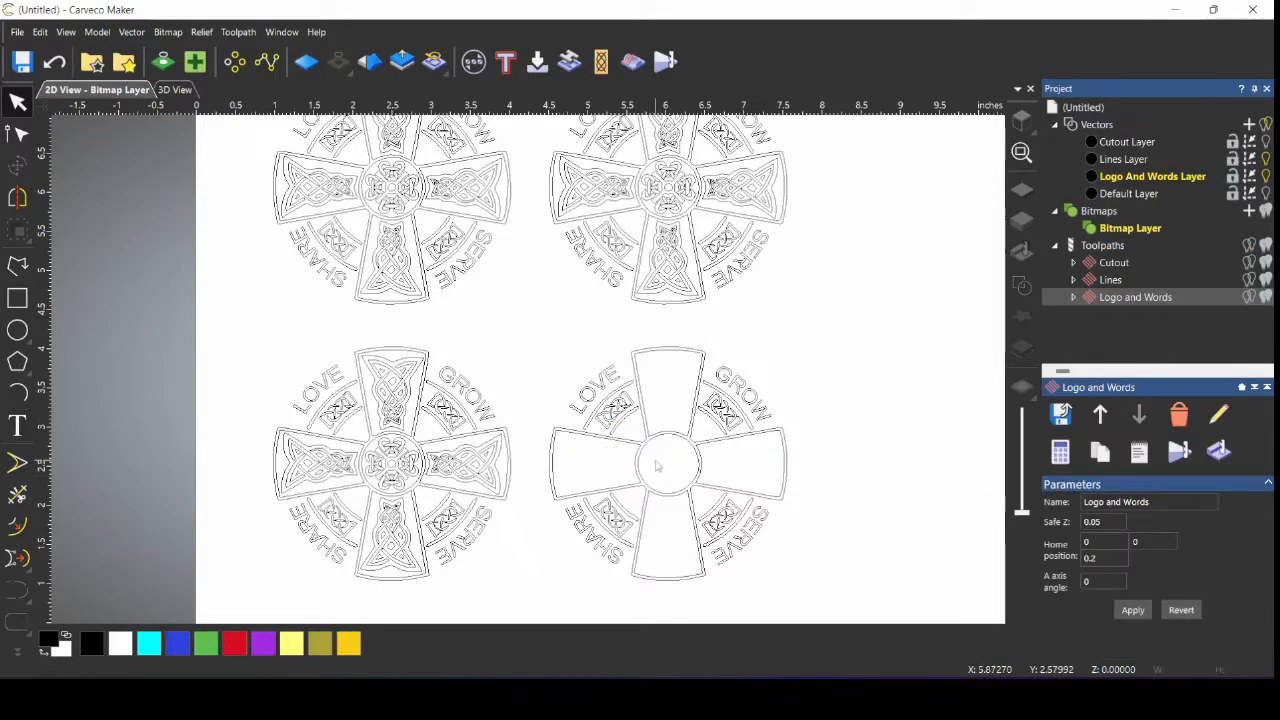
# Step: Create a first name as 17-point Calibri Light vector text over the centre of the lower-right medallion
pyautogui.click(17, 427)
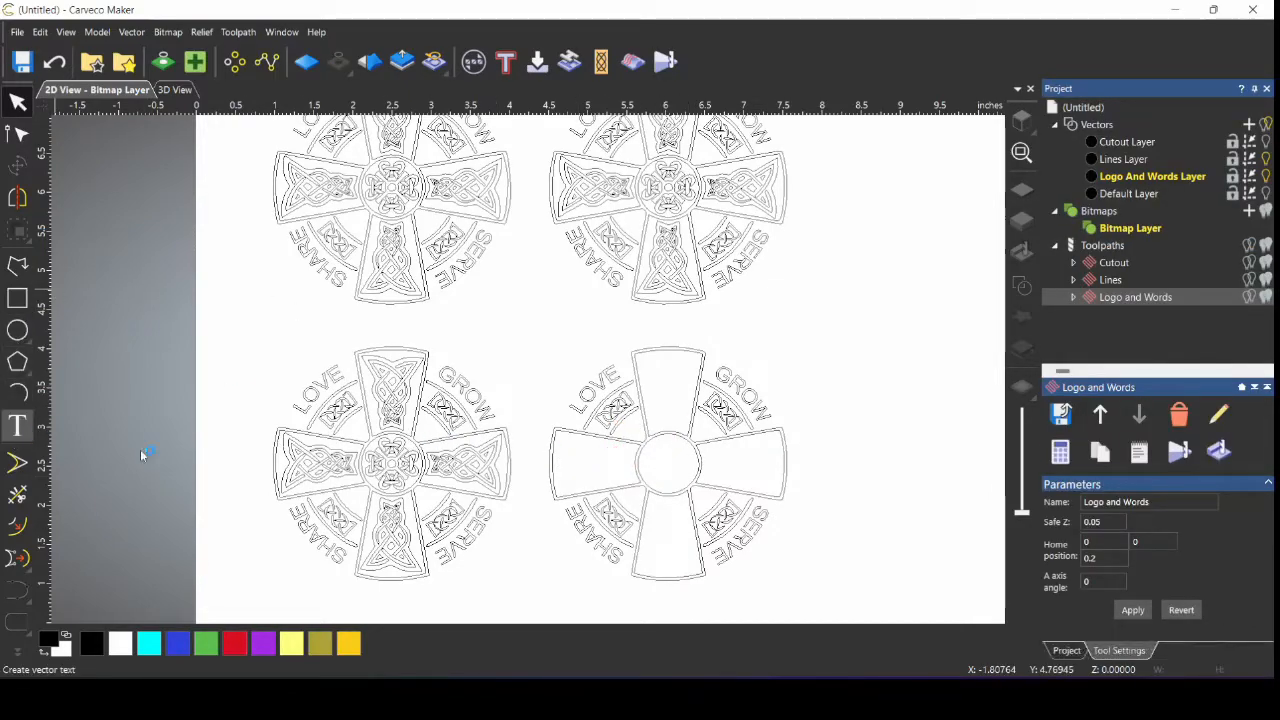
pyautogui.click(655, 454)
pyautogui.doubleClick(1110, 205)
pyautogui.write('1')
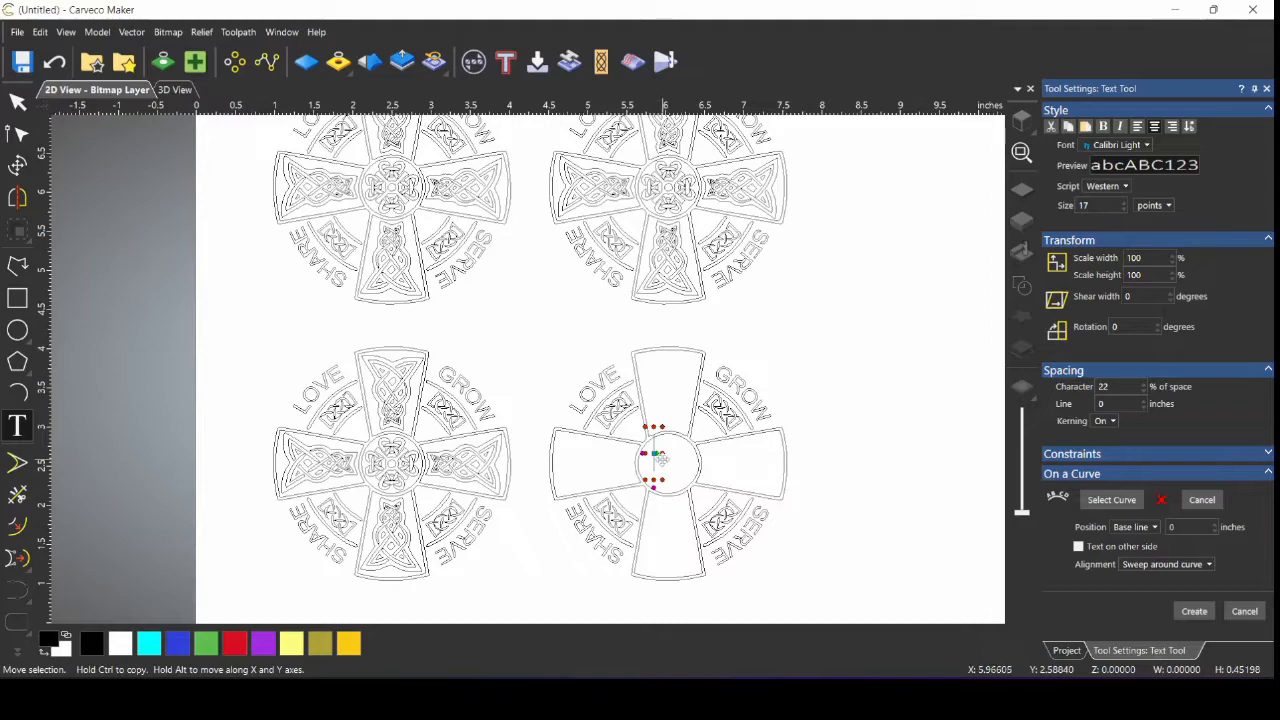
pyautogui.write('Bob')
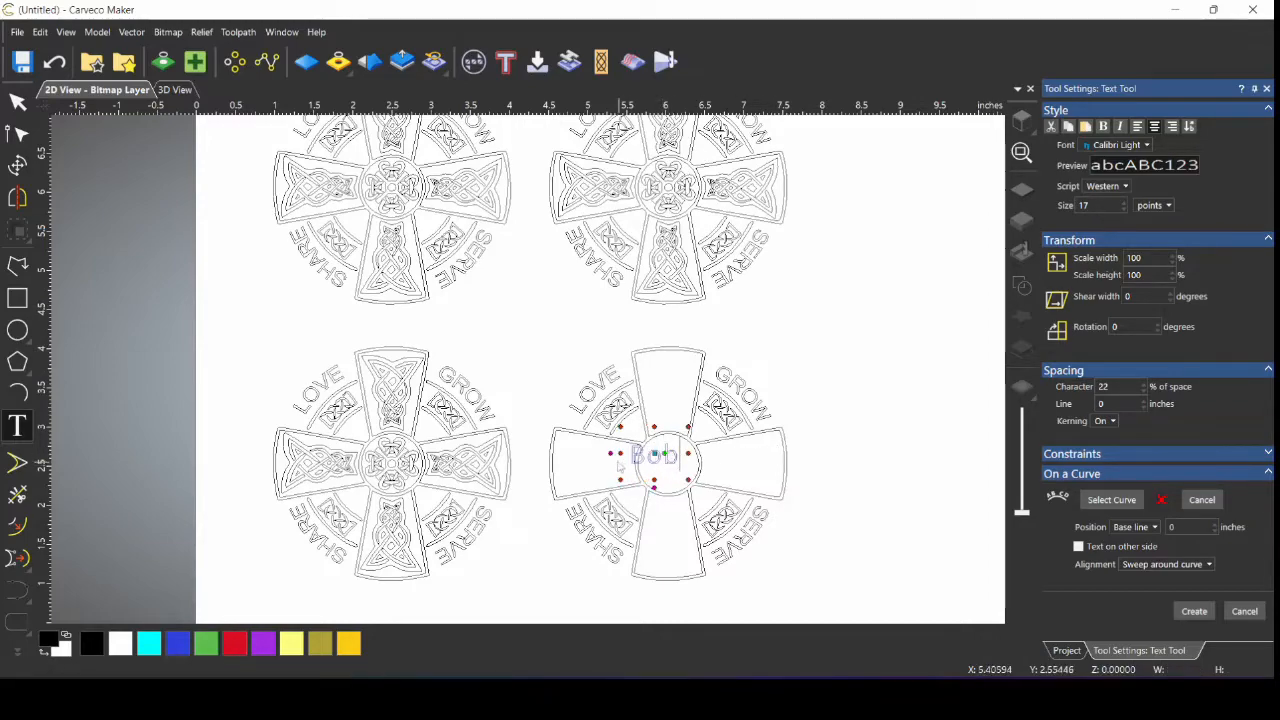
pyautogui.click(1194, 612)
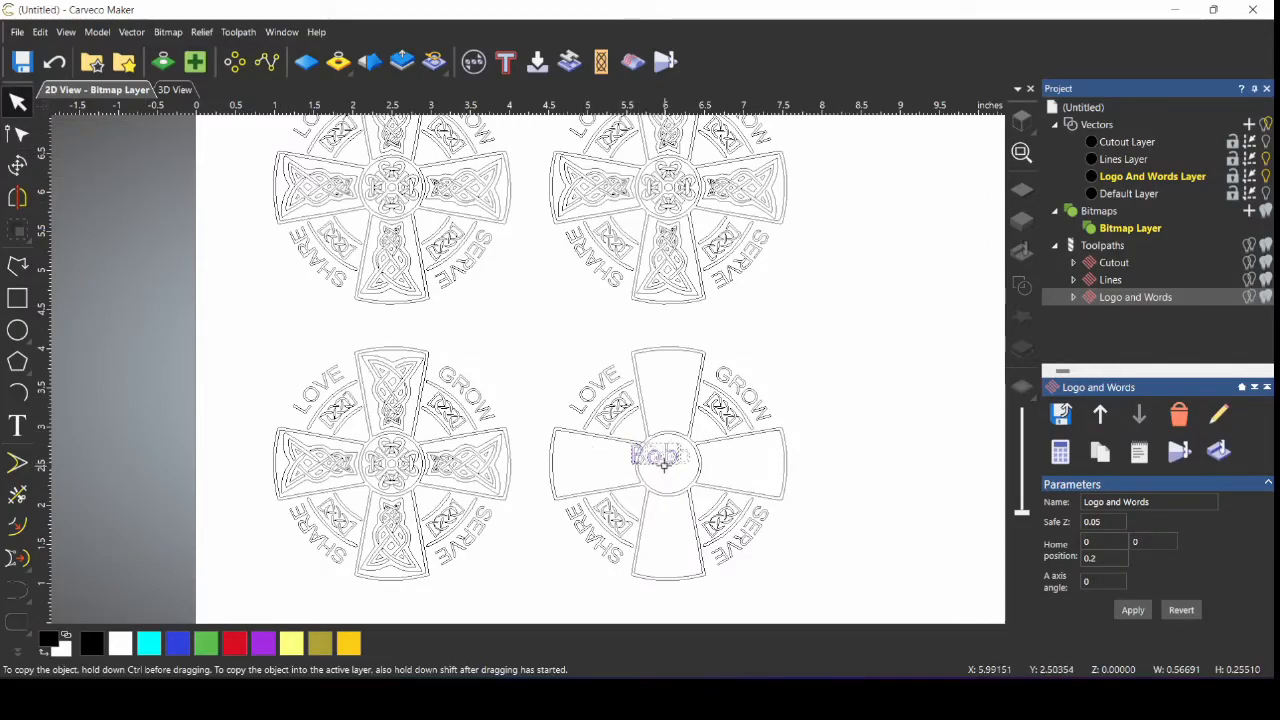
# Step: Move the name text into the lower-right medallion's centre circle and align it with that circle using Centre alignment
pyautogui.moveTo(664, 469); pyautogui.dragTo(679, 475)
pyautogui.keyDown('shift'); pyautogui.click(662, 432); pyautogui.keyUp('shift')
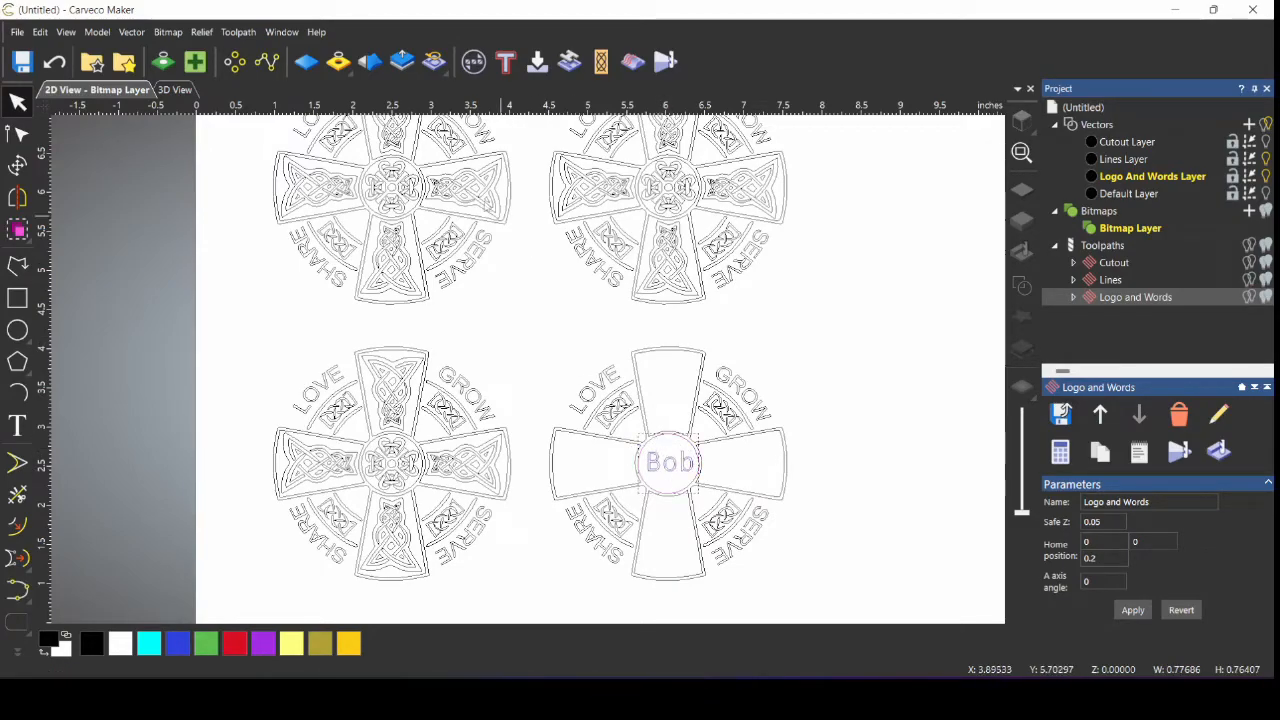
pyautogui.click(132, 32)
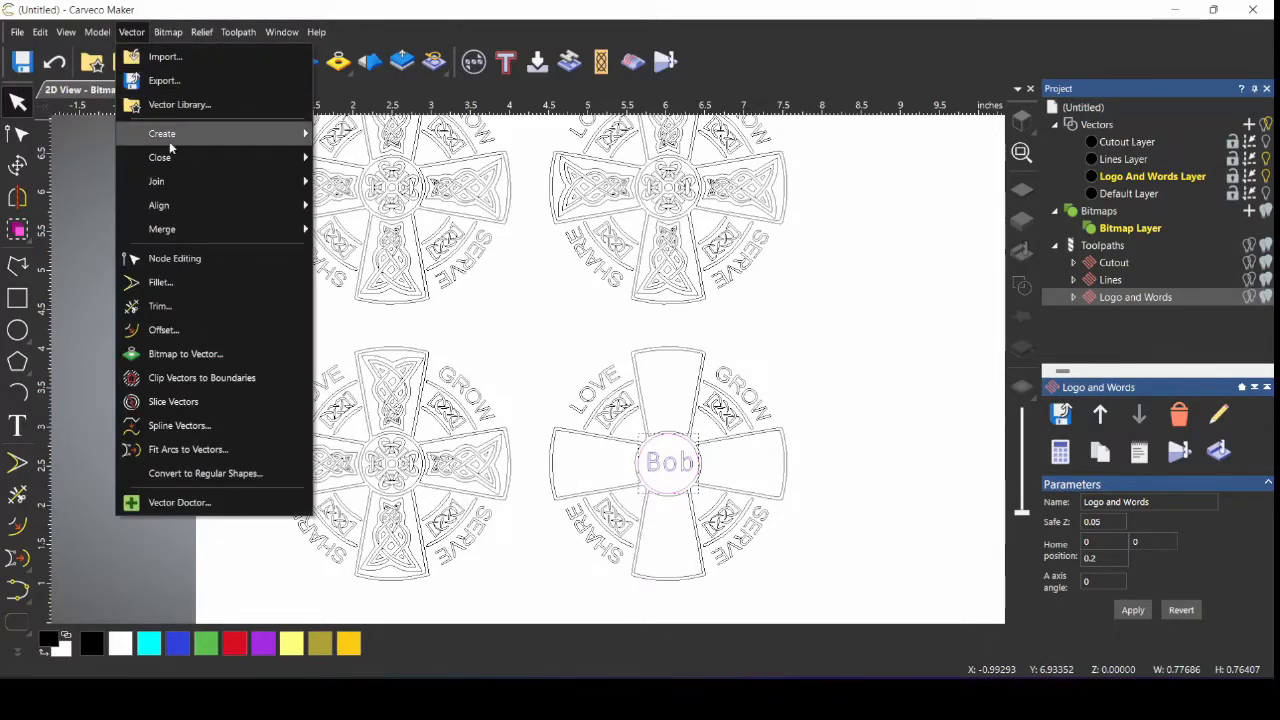
pyautogui.moveTo(268, 204)
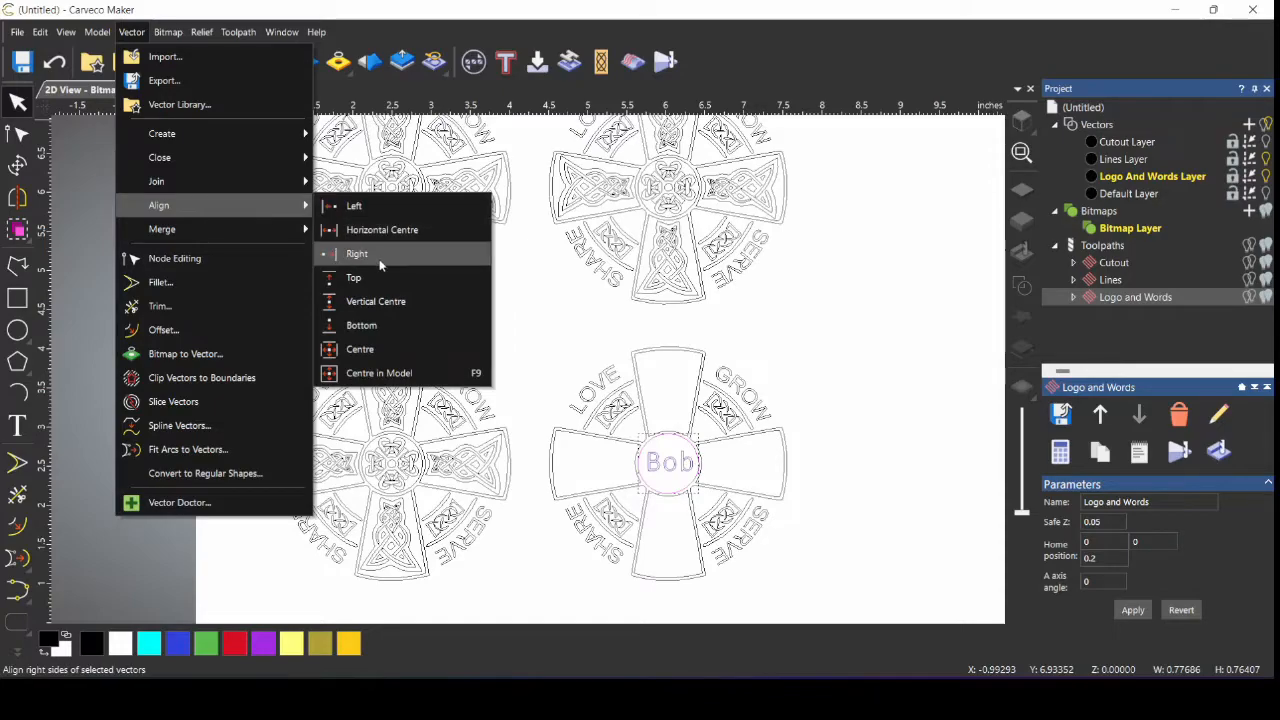
pyautogui.click(400, 352)
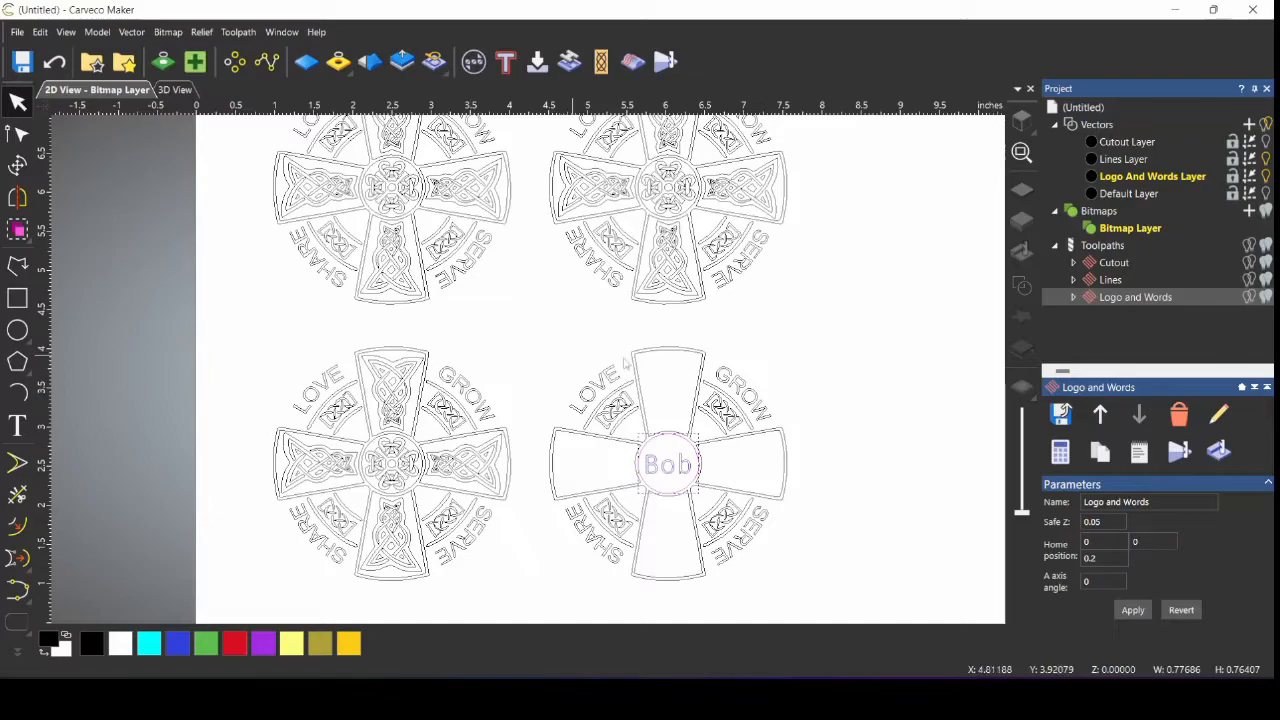
pyautogui.click(876, 304)
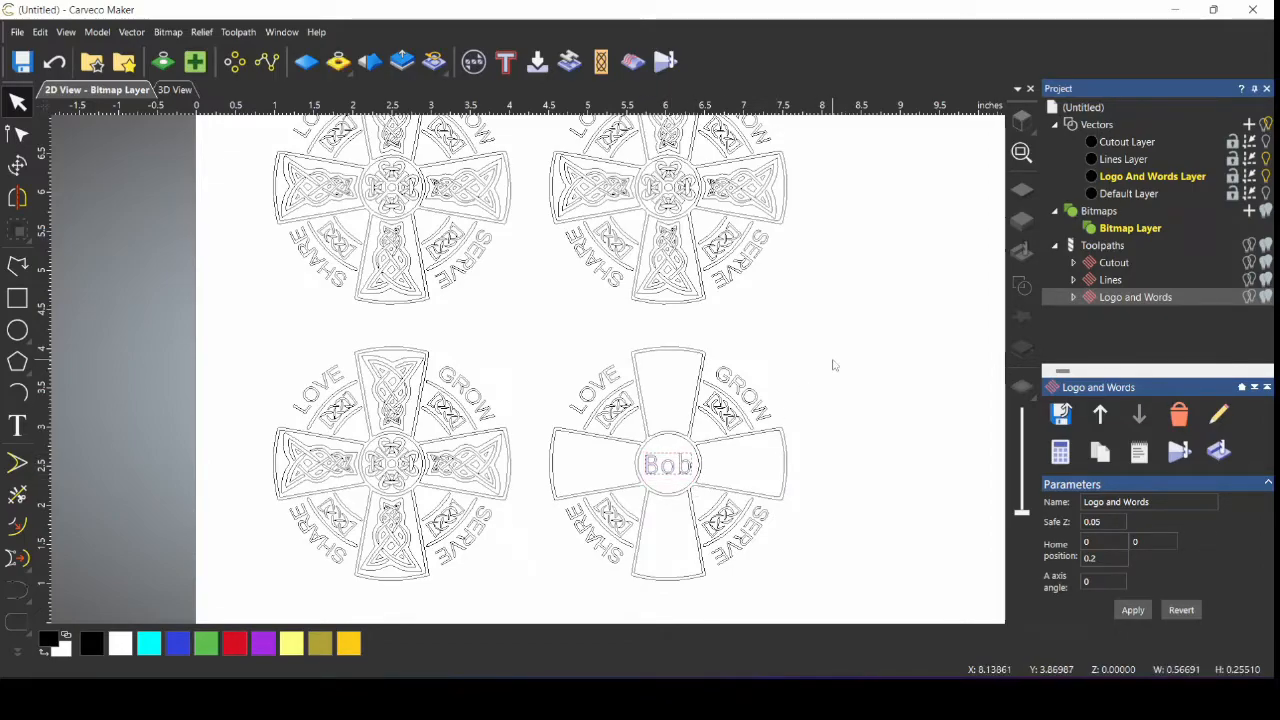
# Step: Recalculate the Logo and Words V-bit carving toolpath with the name text included and simulate all toolpaths
pyautogui.doubleClick(1085, 302)
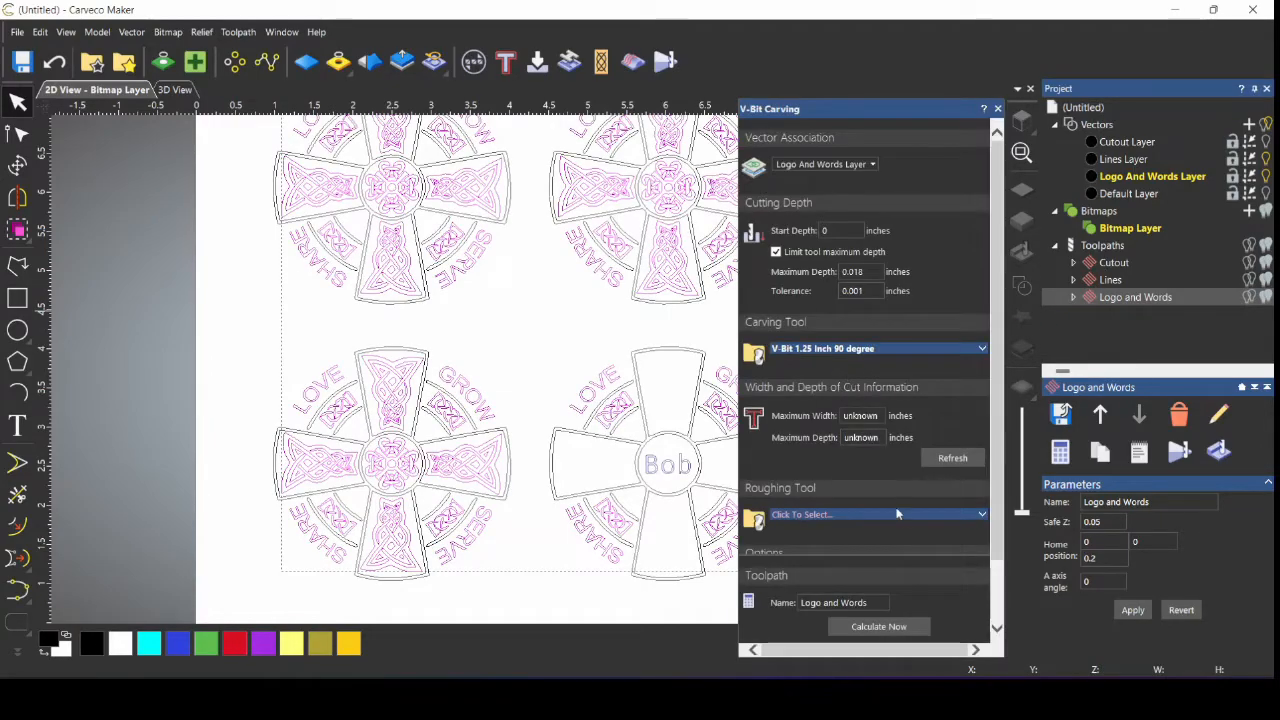
pyautogui.click(876, 627)
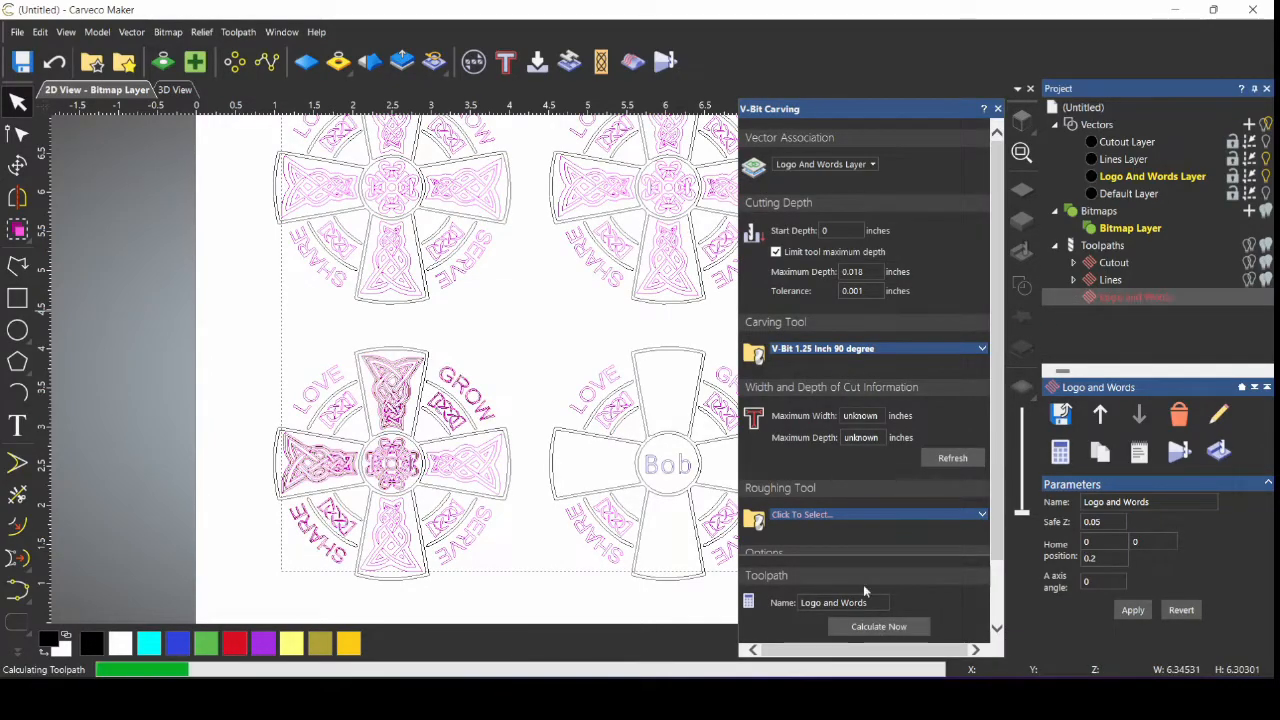
pyautogui.rightClick(1101, 246)
pyautogui.click(1150, 394)
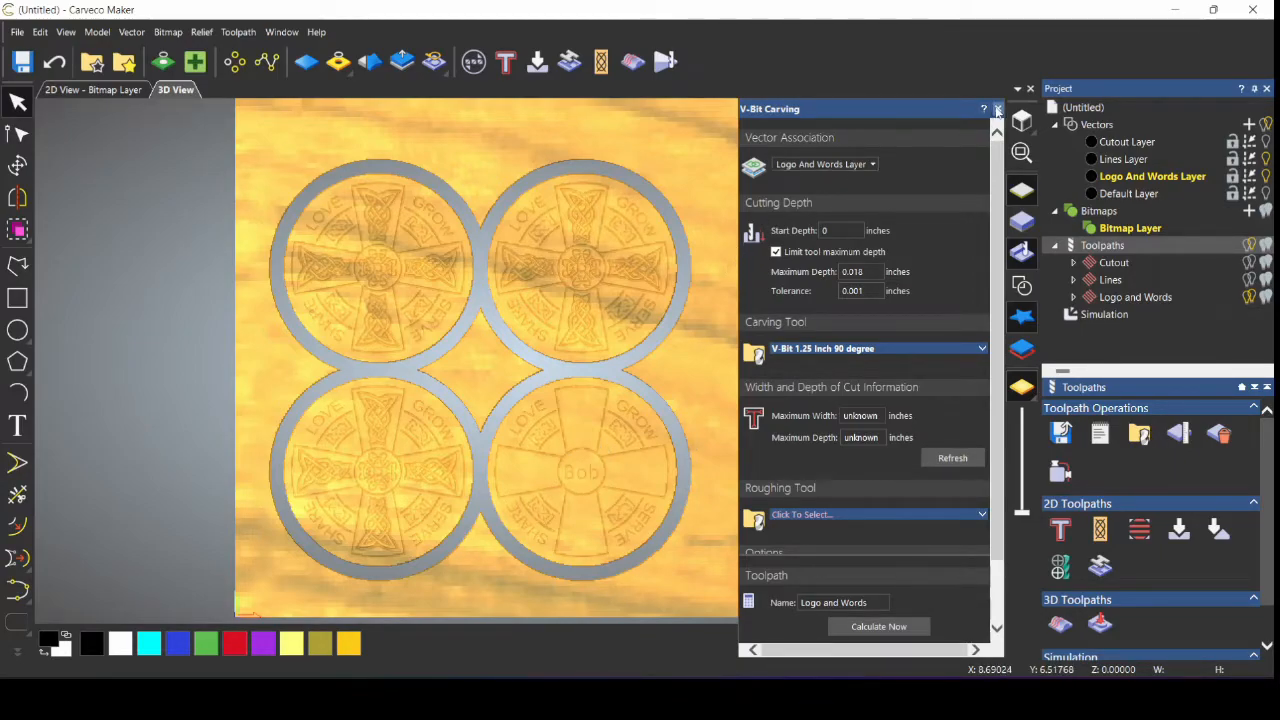
pyautogui.click(997, 109)
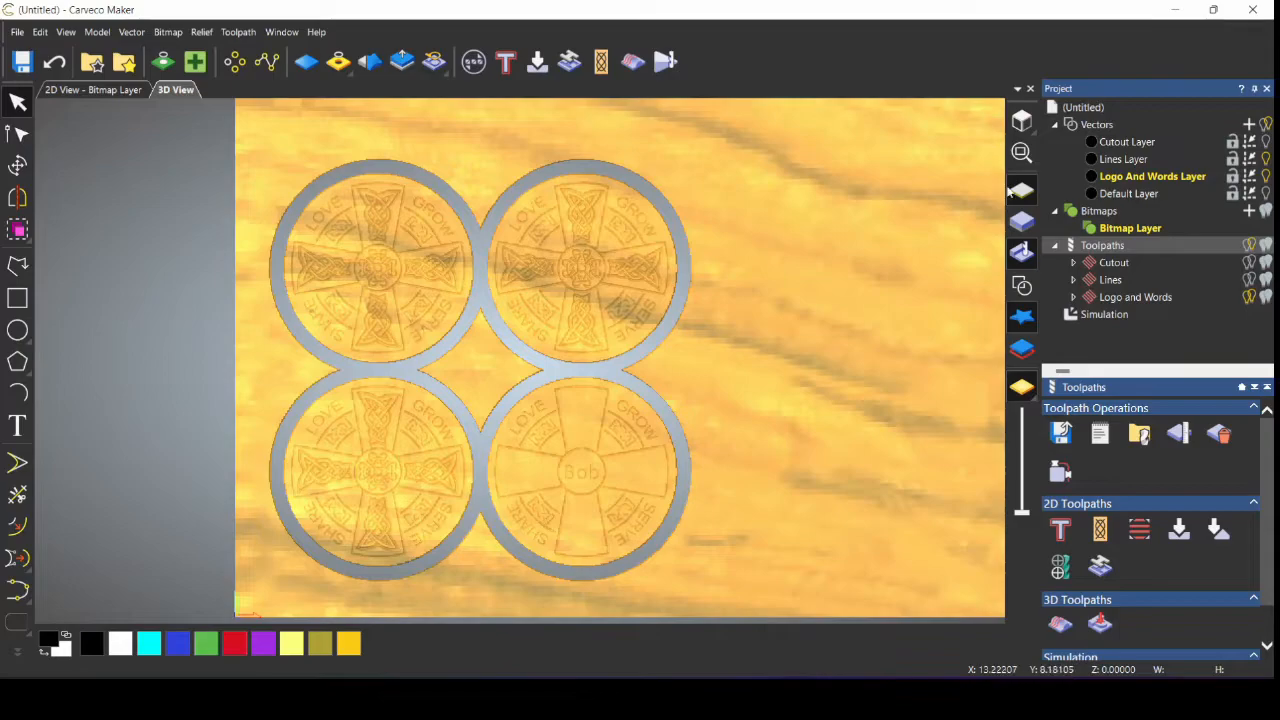
# Step: Delete the simulation and hide the Lines Layer's vectors in the 2D view
pyautogui.rightClick(1083, 318)
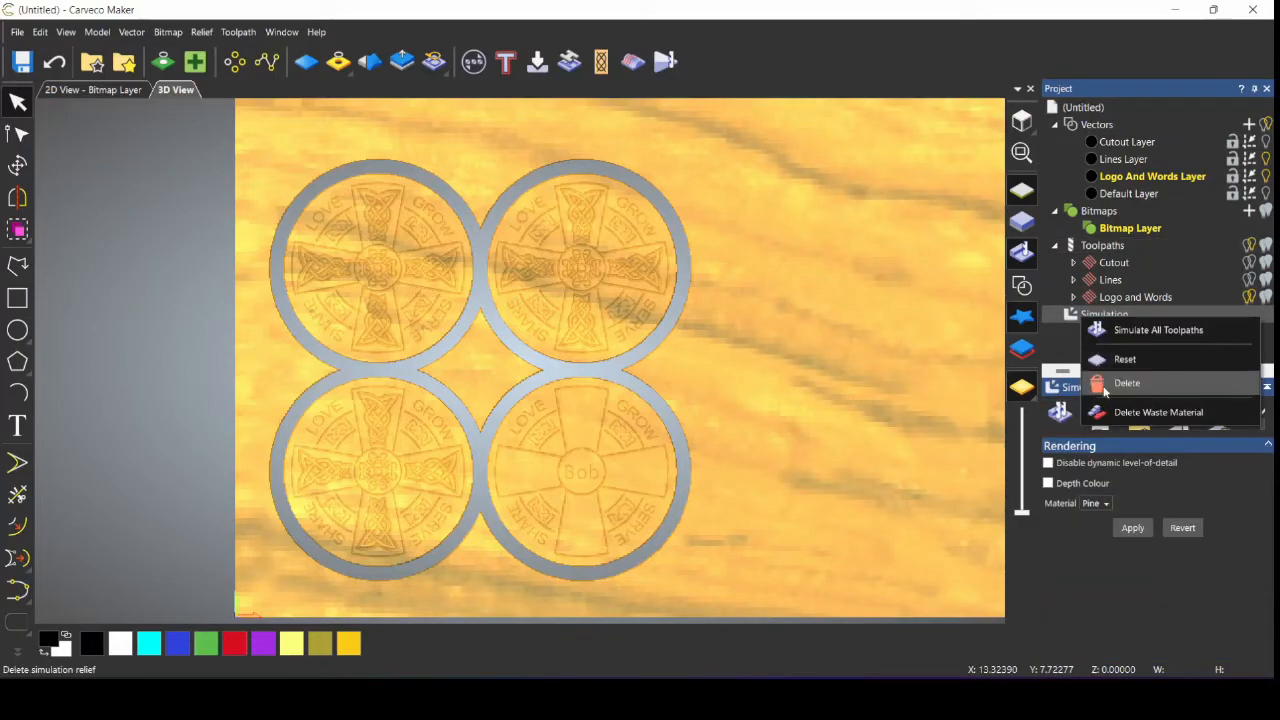
pyautogui.click(1106, 384)
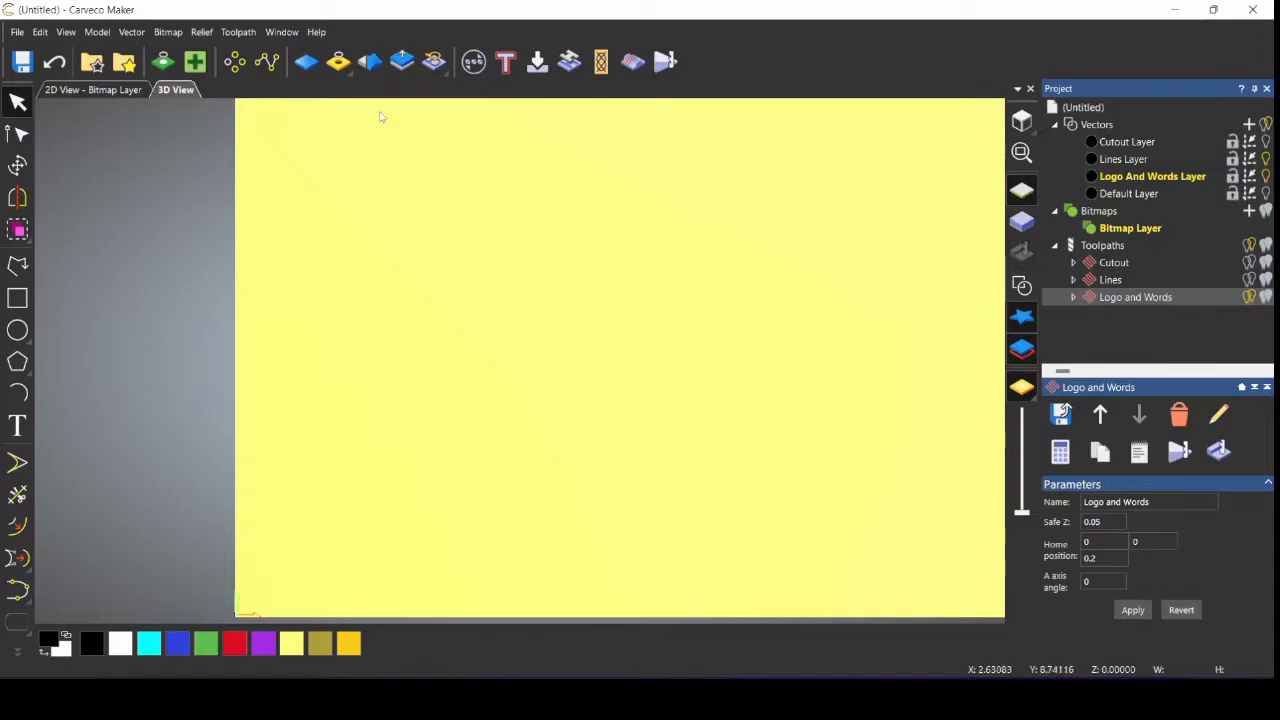
pyautogui.click(95, 89)
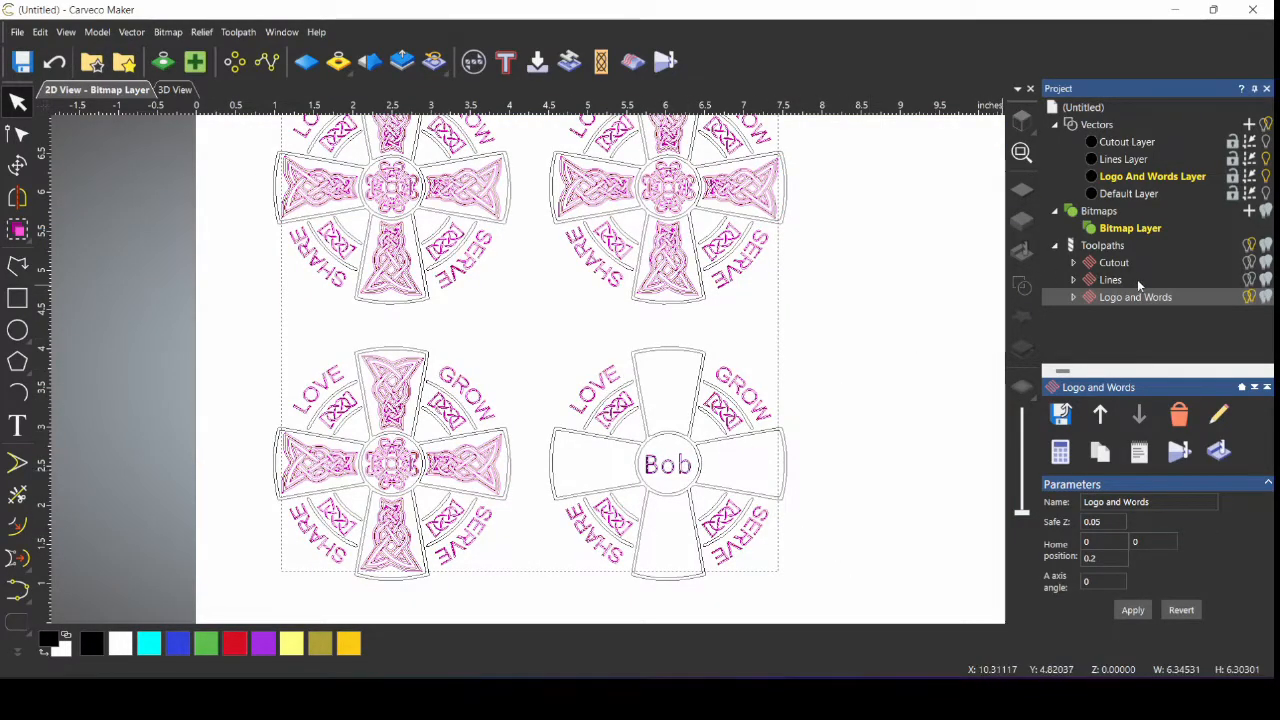
pyautogui.click(1266, 160)
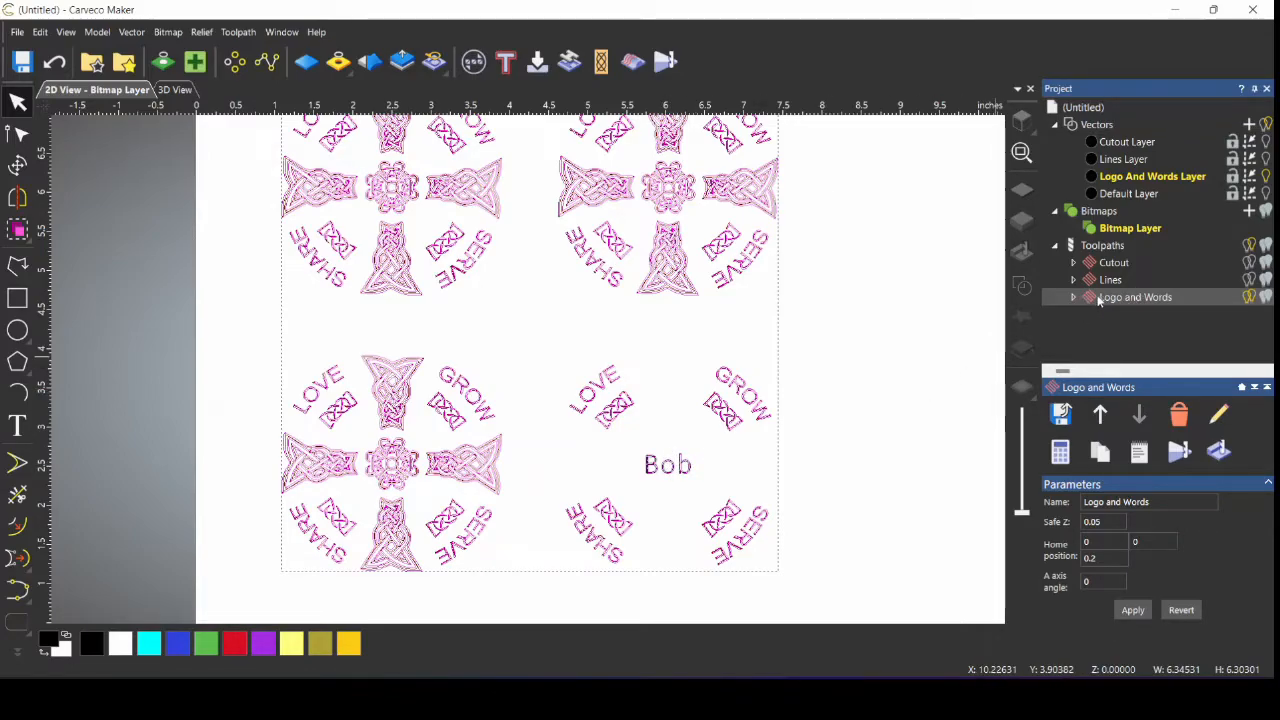
# Step: Move the name text in the lower-right medallion to a new vector layer and rename that layer Name Layer
pyautogui.moveTo(637, 442); pyautogui.dragTo(930, 495)
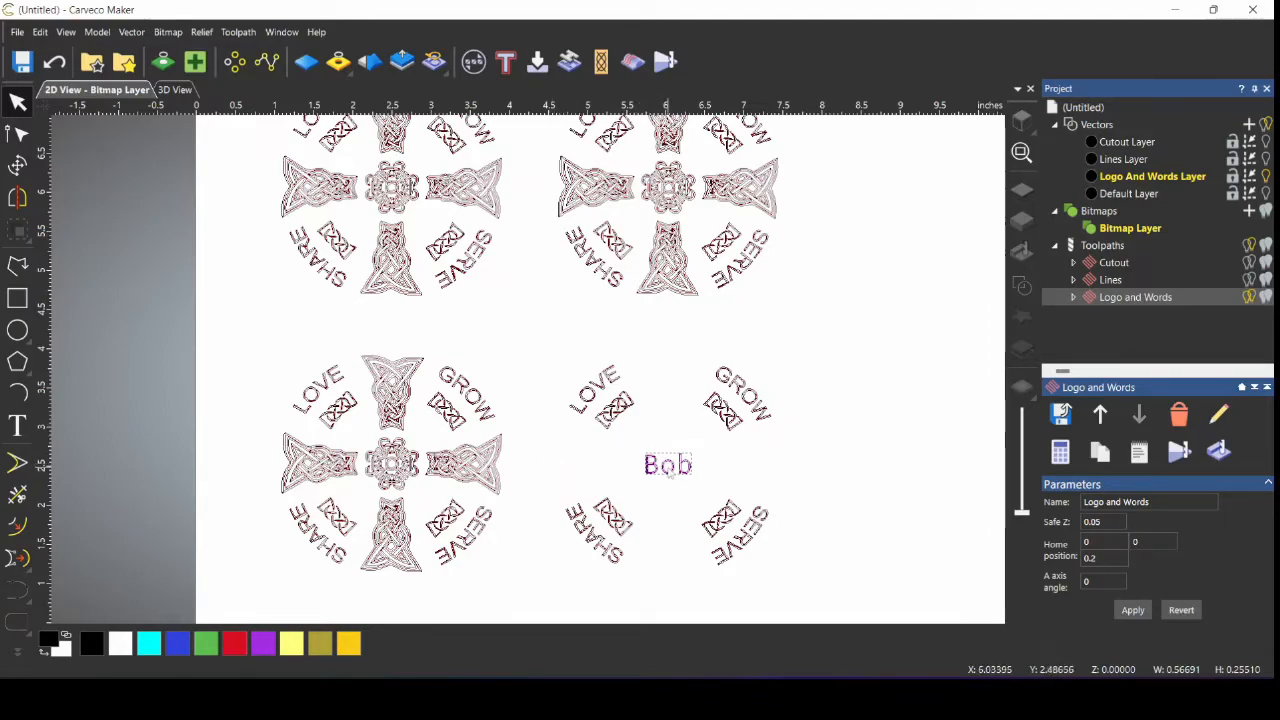
pyautogui.rightClick(668, 463)
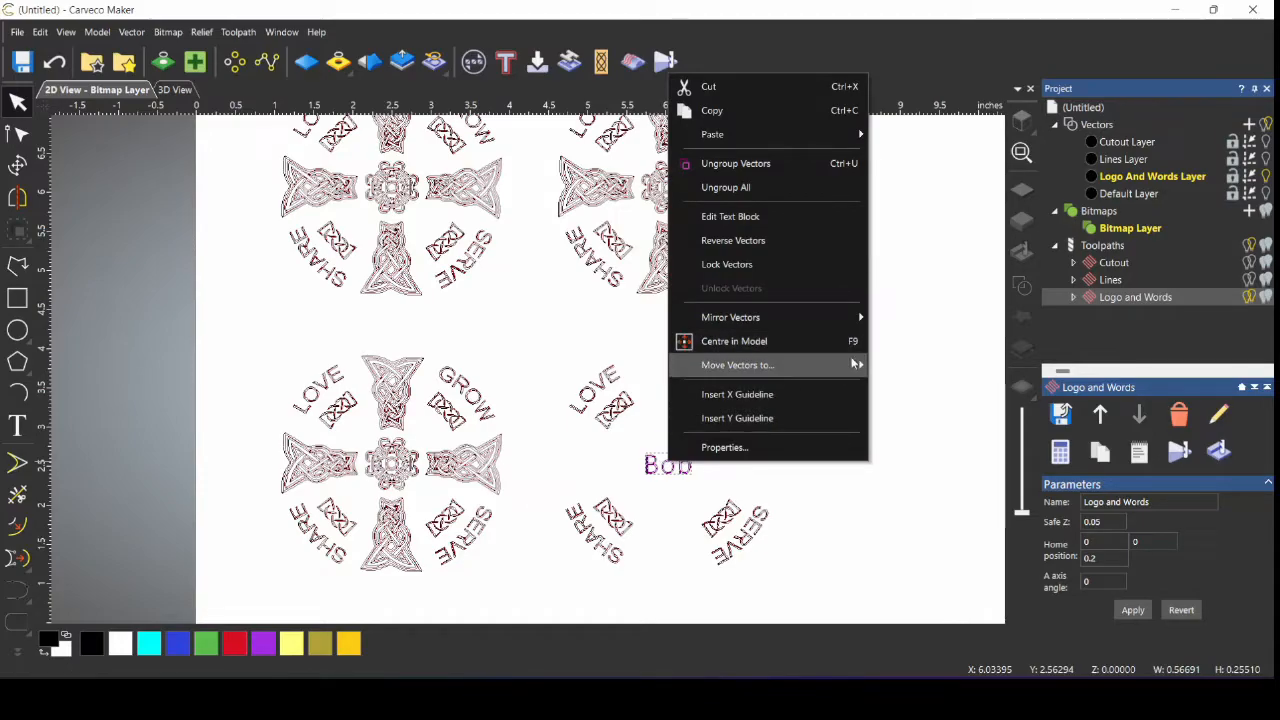
pyautogui.moveTo(771, 365)
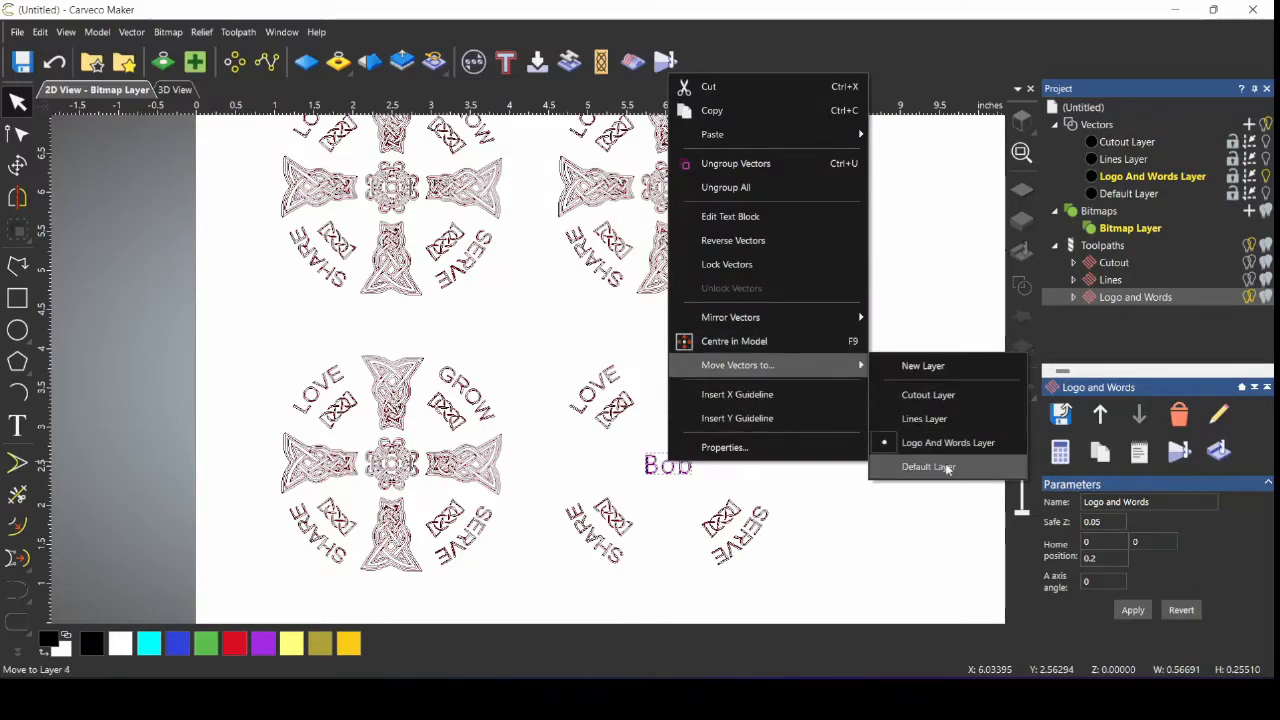
pyautogui.click(958, 367)
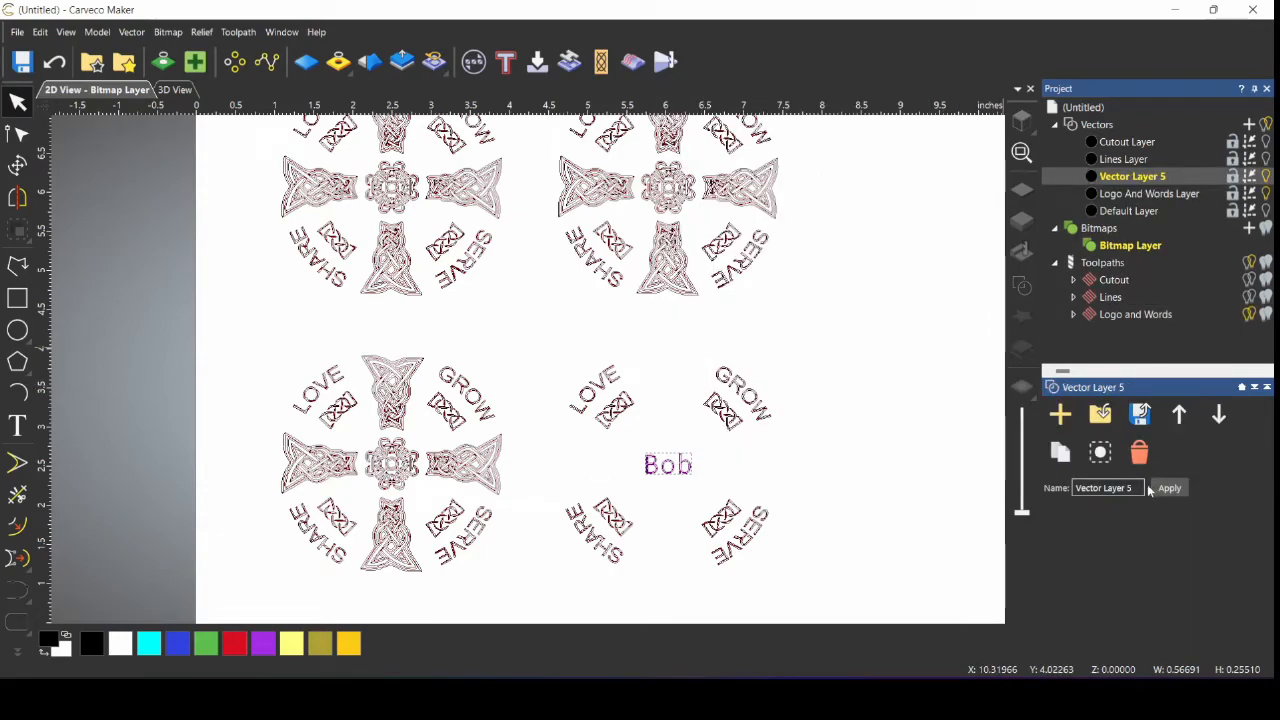
pyautogui.moveTo(1136, 488); pyautogui.dragTo(1085, 488)
pyautogui.write('Nam')
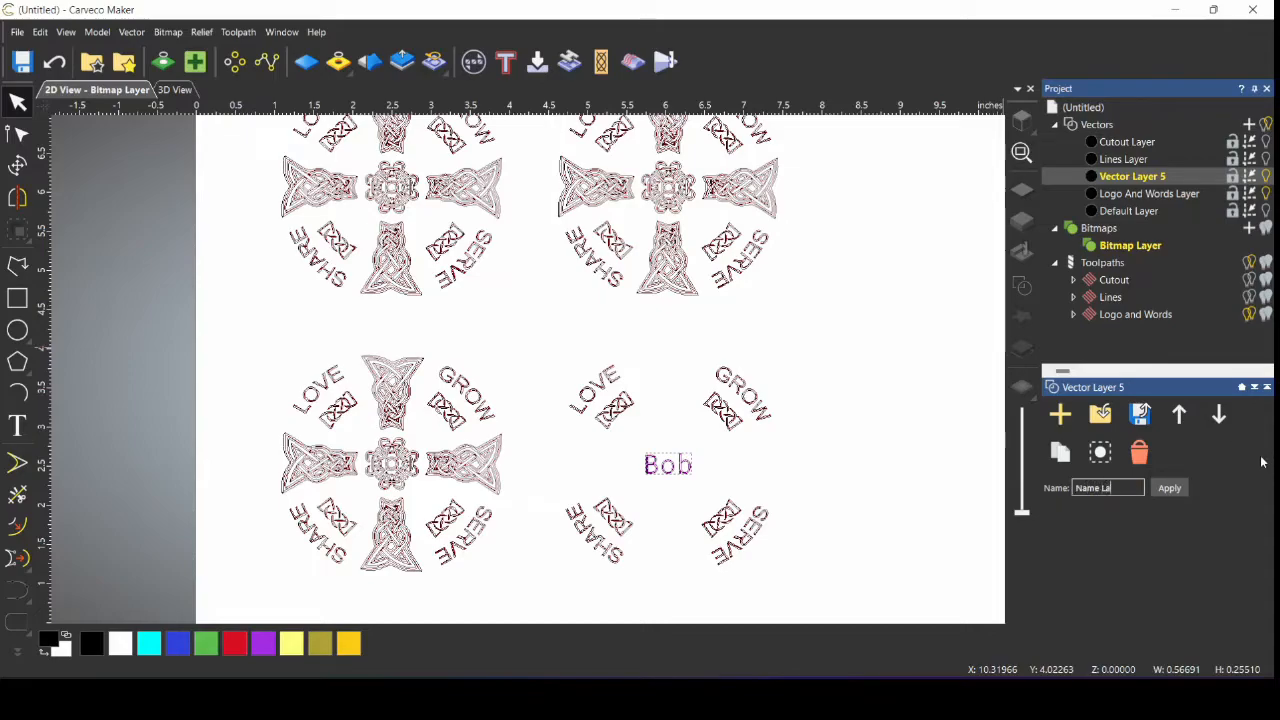
pyautogui.click(1170, 488)
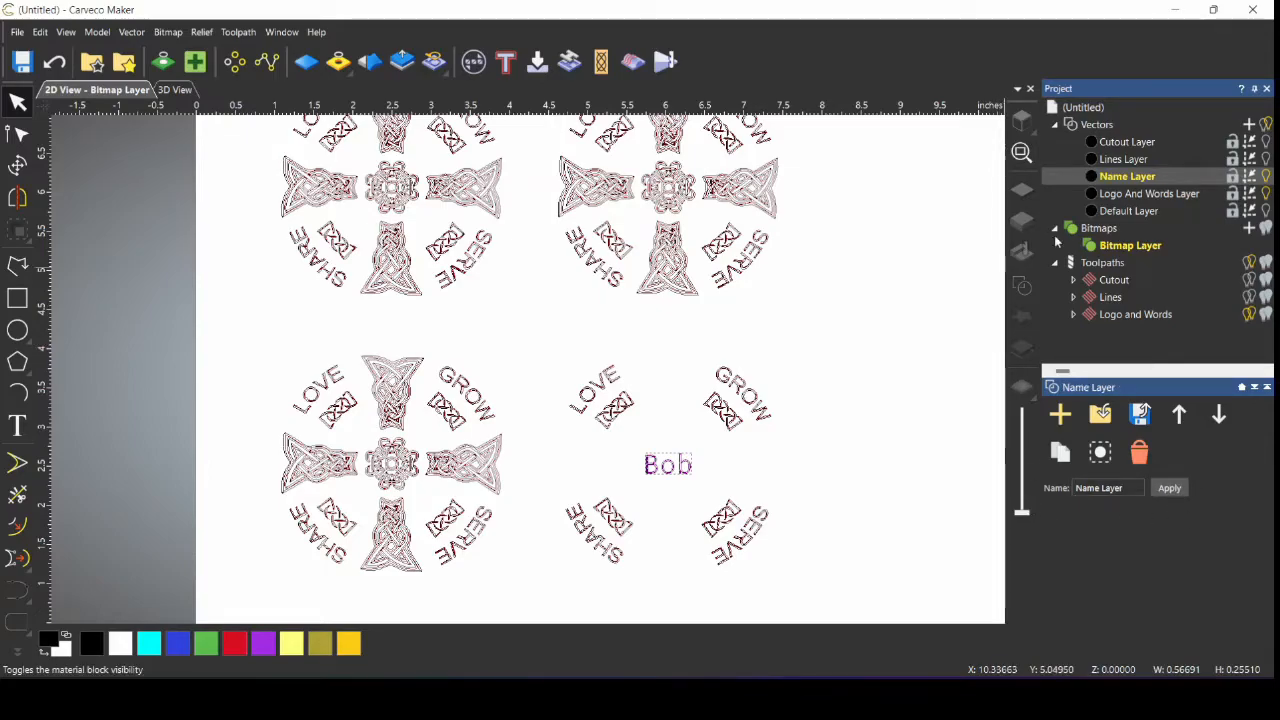
# Step: Recalculate the Logo and Words V-bit carving toolpath from the Logo And Words Layer without the name text
pyautogui.doubleClick(1089, 314)
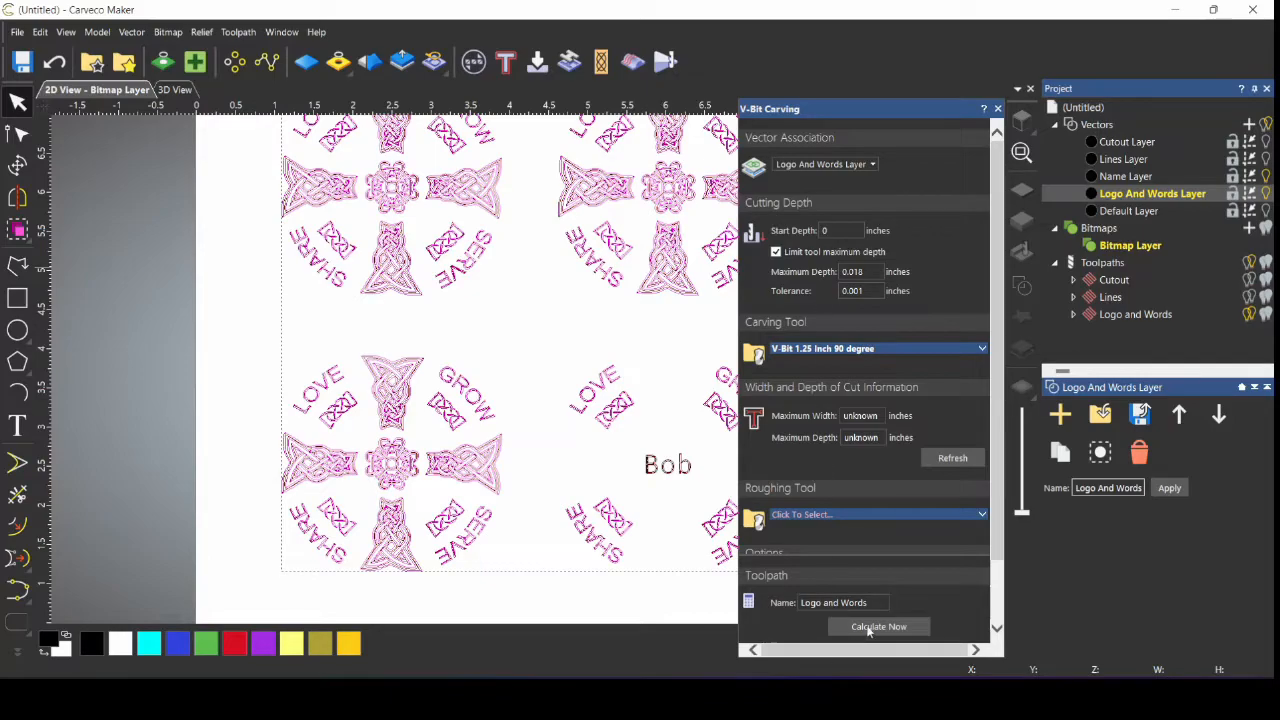
pyautogui.click(870, 628)
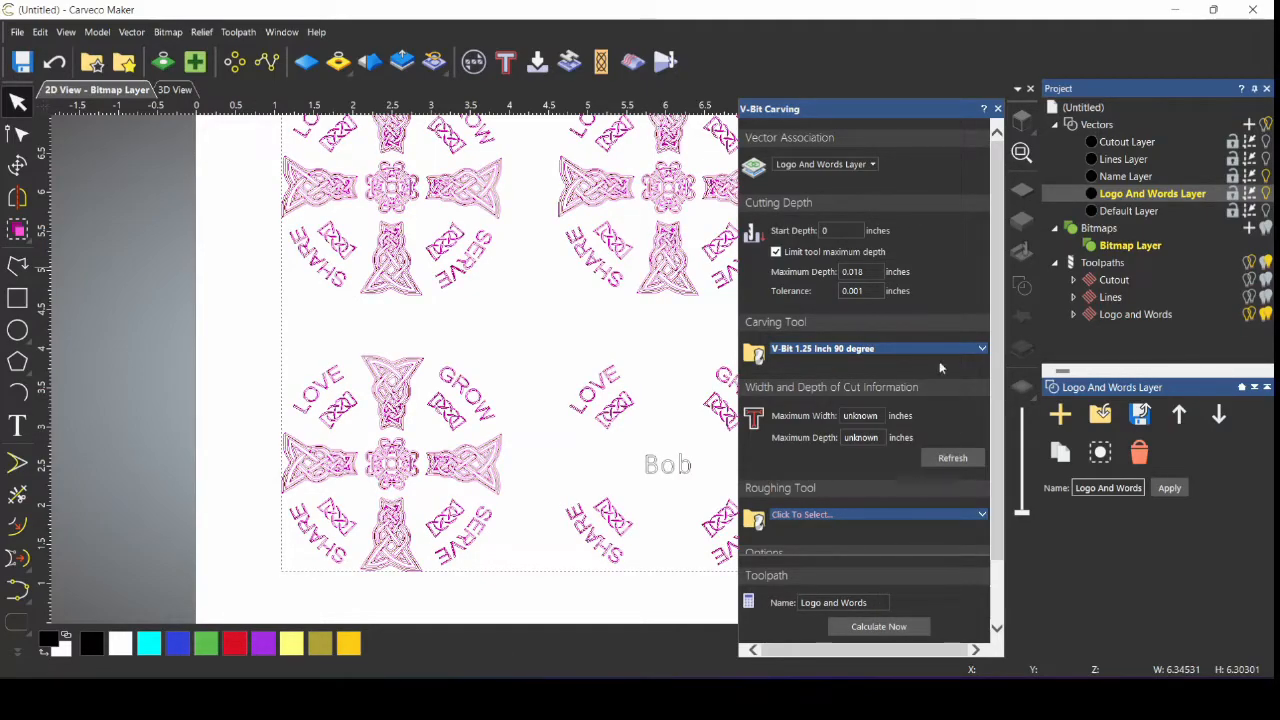
pyautogui.click(1000, 107)
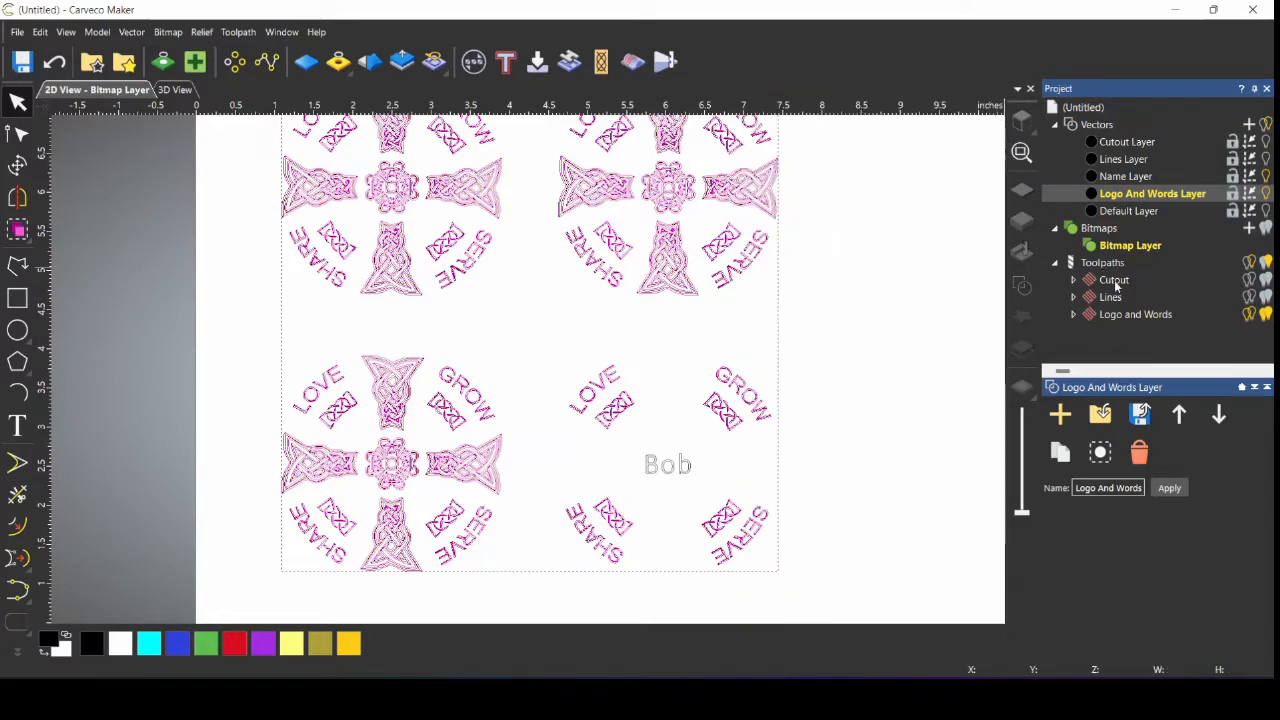
# Step: Simulate all toolpaths to check the lower-right medallion's centre circle, and delete the simulation
pyautogui.click(1110, 263)
pyautogui.rightClick(1114, 268)
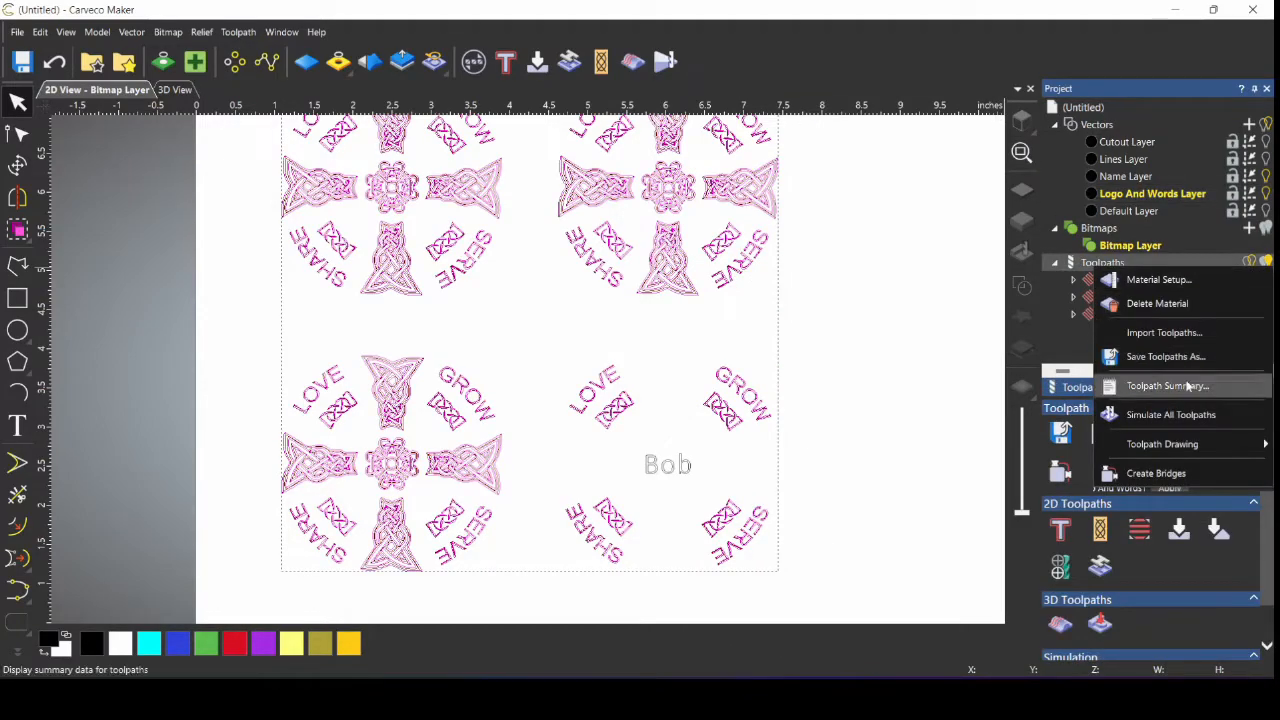
pyautogui.click(1130, 414)
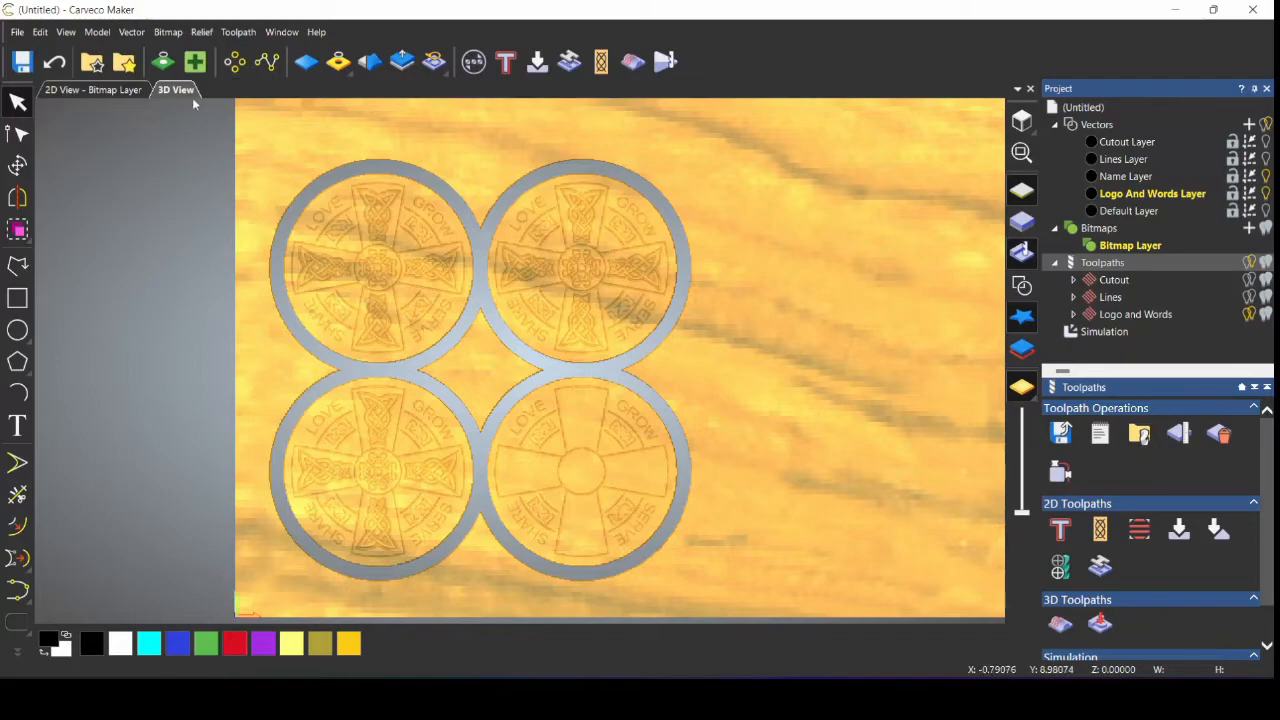
pyautogui.click(1106, 338)
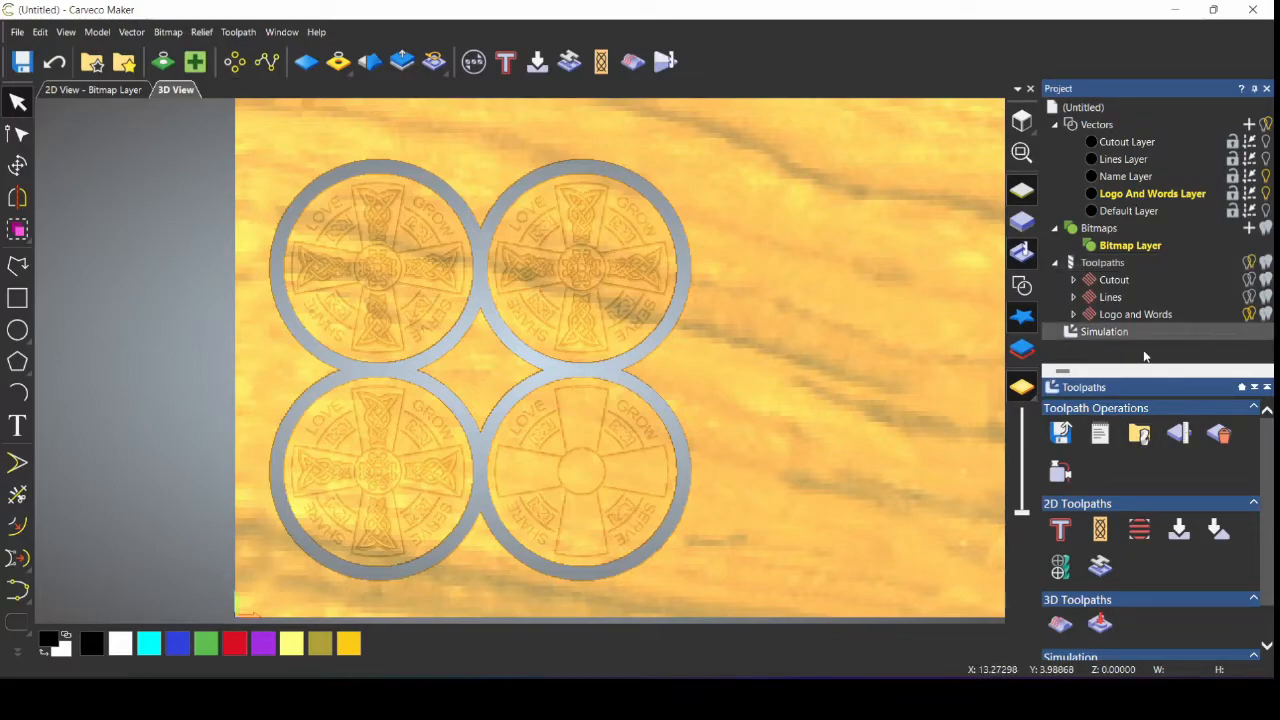
pyautogui.rightClick(1100, 334)
pyautogui.click(1168, 404)
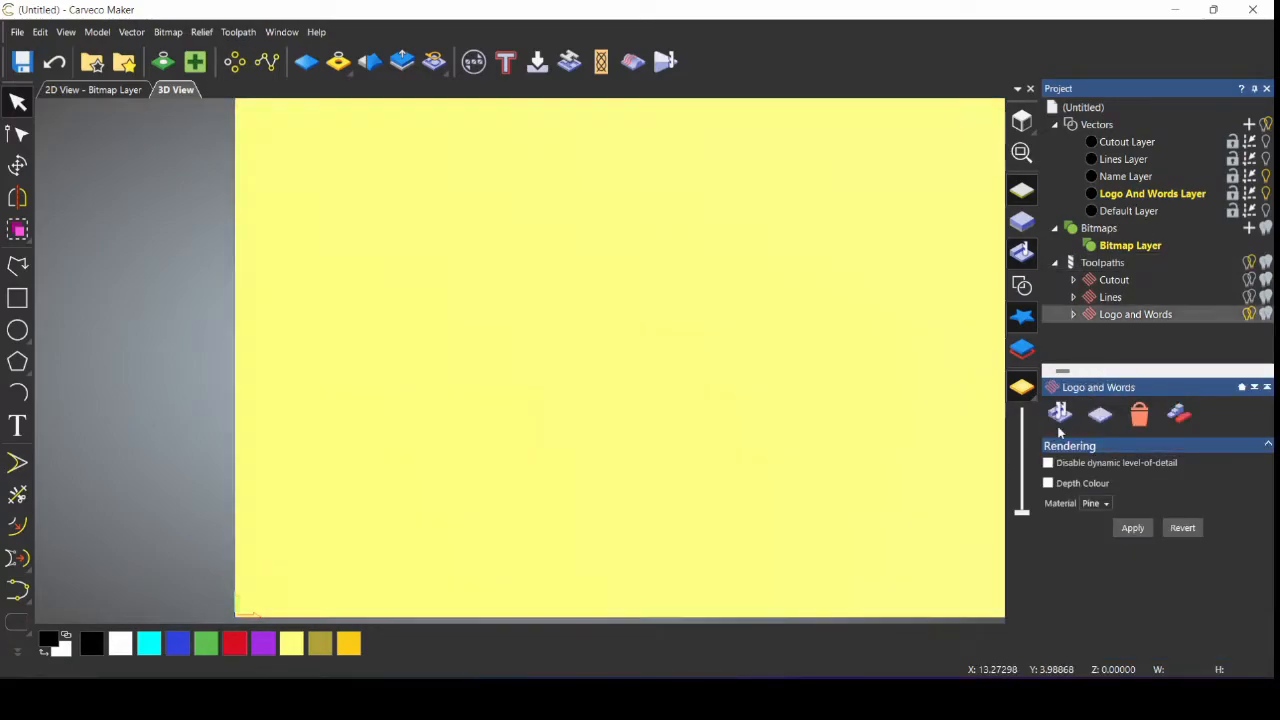
# Step: Show the Cutout, Lines and Default layers' vectors in the 2D view
pyautogui.click(95, 89)
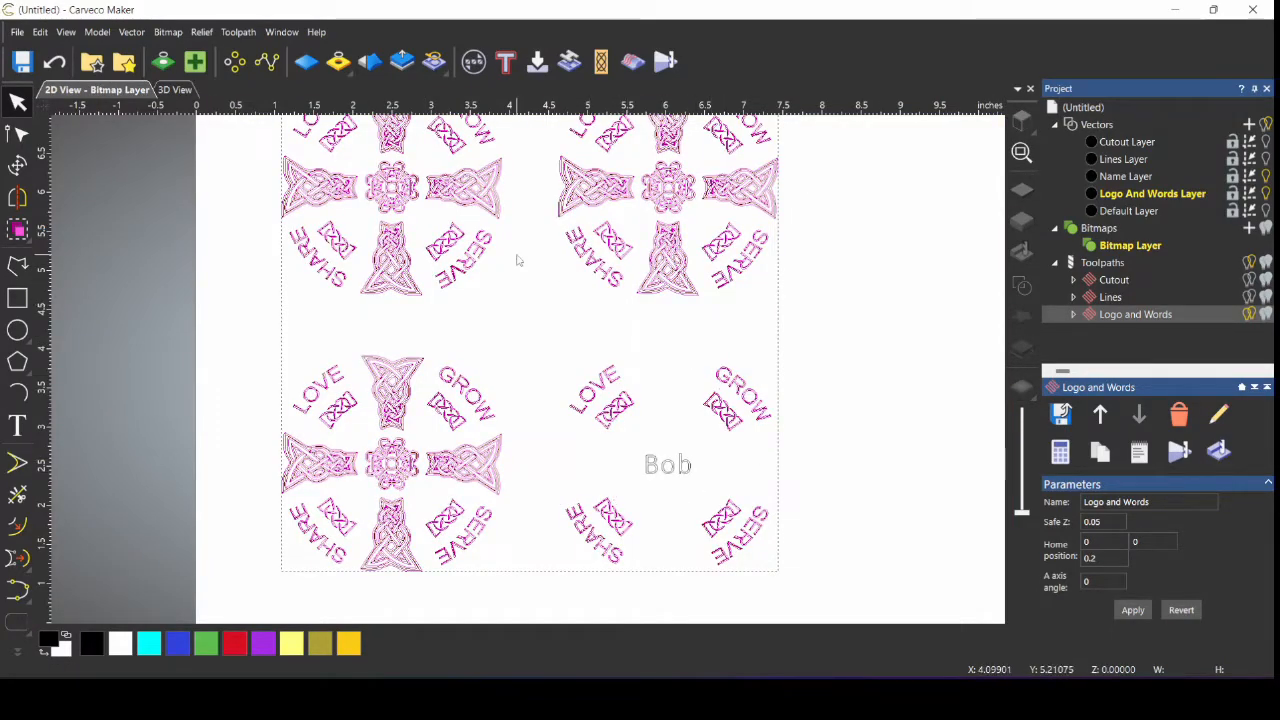
pyautogui.scroll(-3, 517, 260)
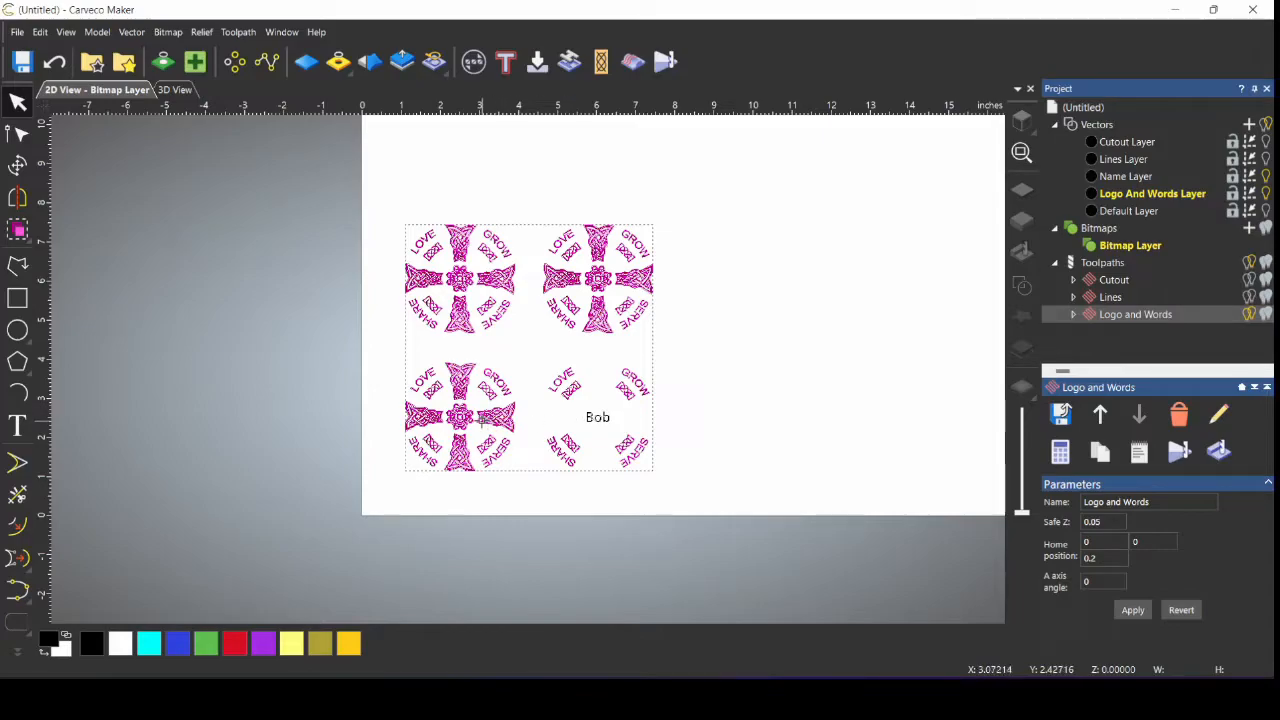
pyautogui.click(1266, 143)
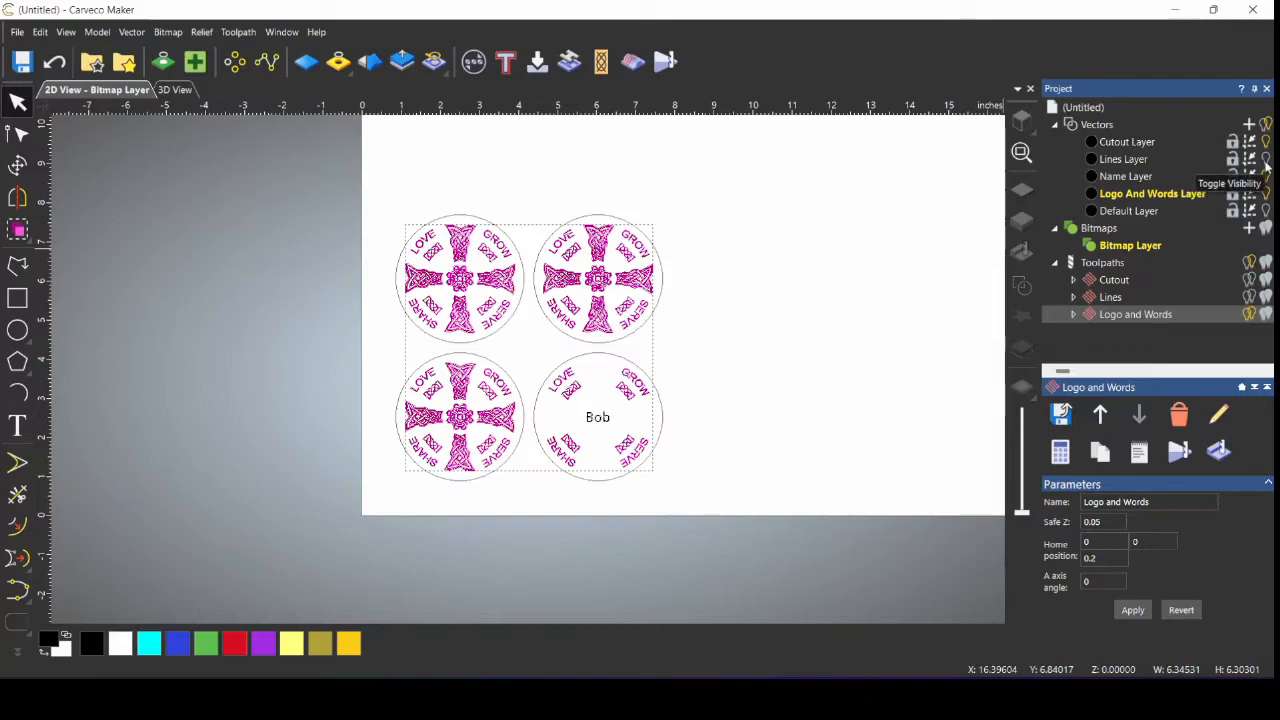
pyautogui.click(1266, 162)
pyautogui.click(1267, 212)
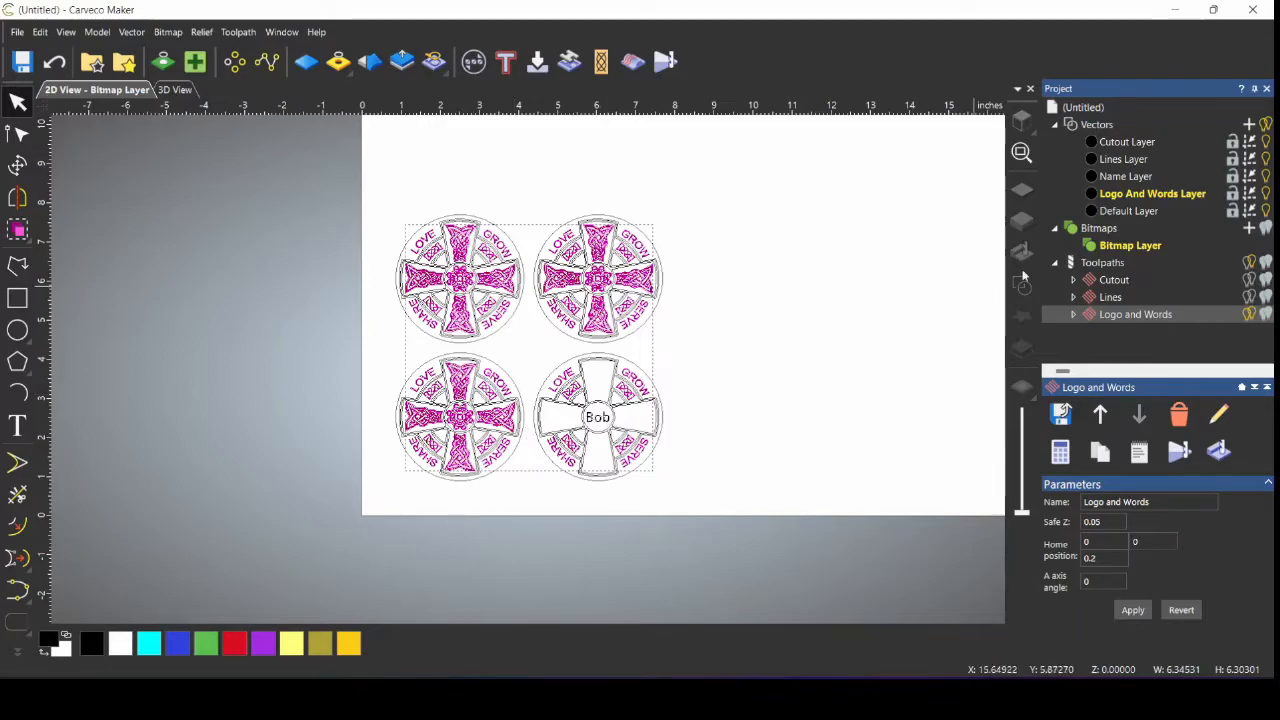
# Step: Hide the Name Layer and select all remaining vectors of the lower-right medallion
pyautogui.click(1266, 177)
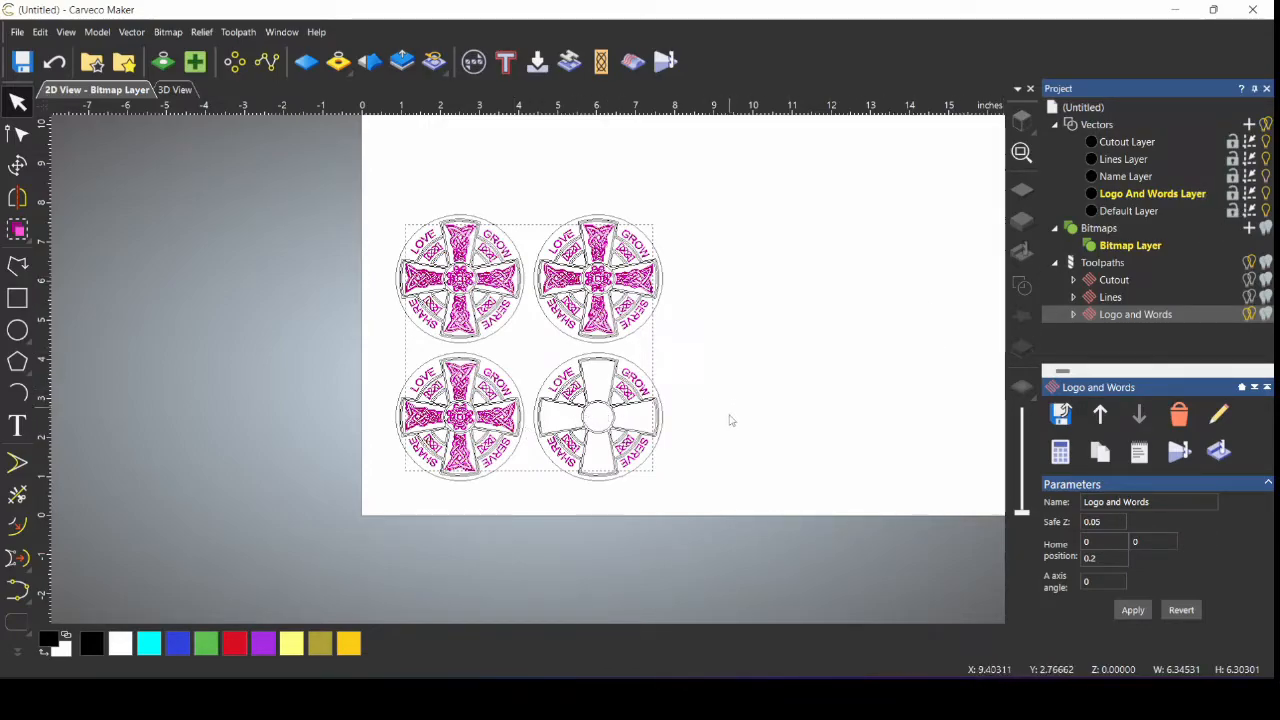
pyautogui.click(534, 348)
pyautogui.moveTo(534, 348); pyautogui.dragTo(682, 507)
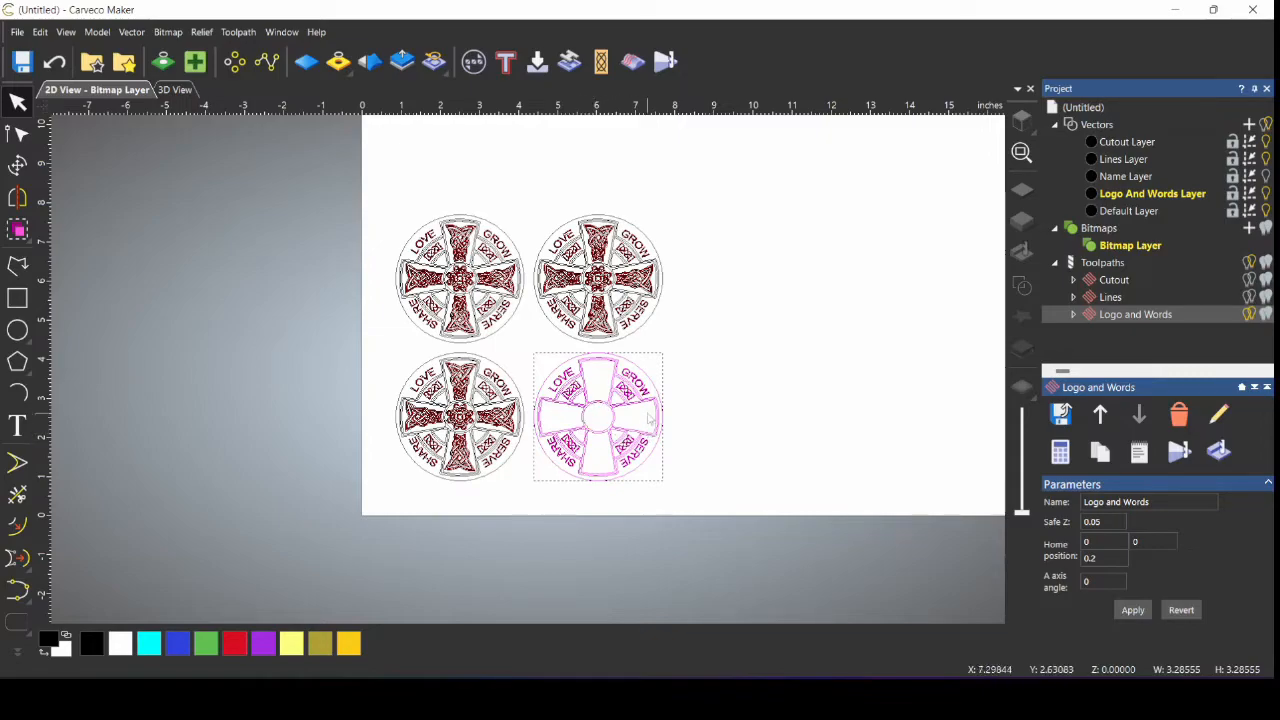
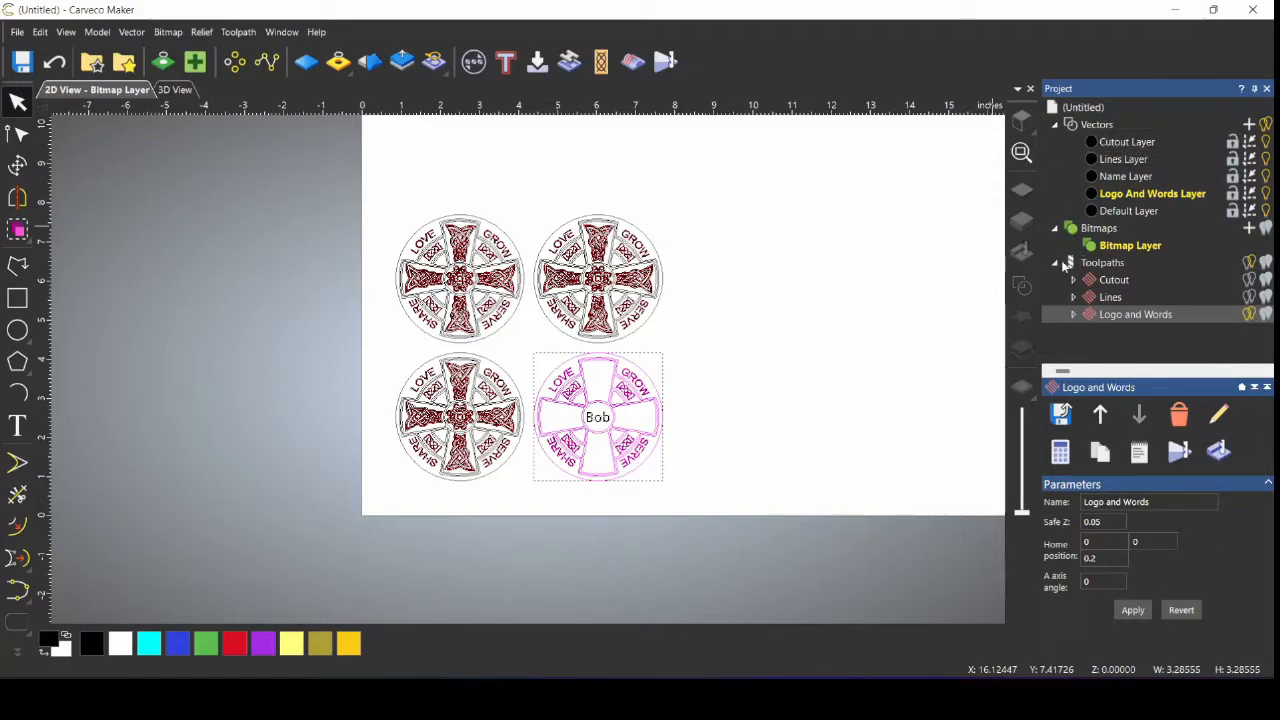
# Step: Set up a V-bit carving toolpath associated with the Name Layer, using the V-Bit 1.25 Inch 120 degree tool, and refresh the cut information
pyautogui.click(1100, 262)
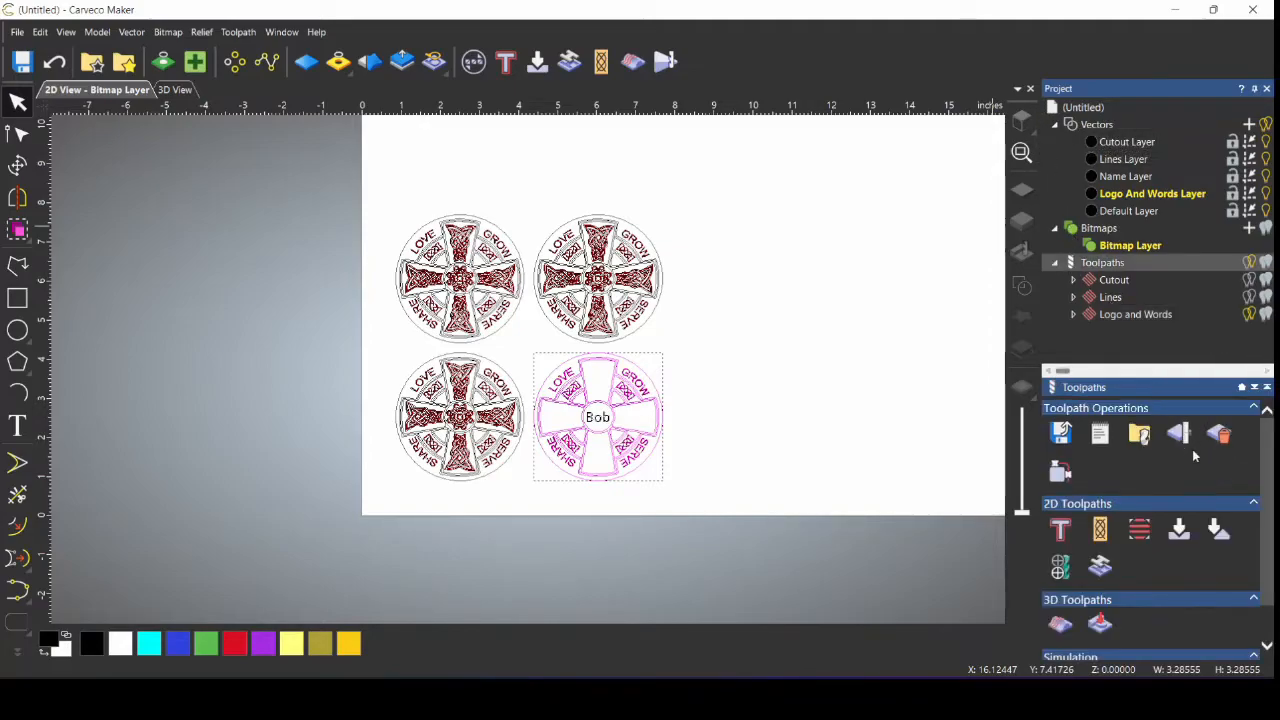
pyautogui.click(1180, 528)
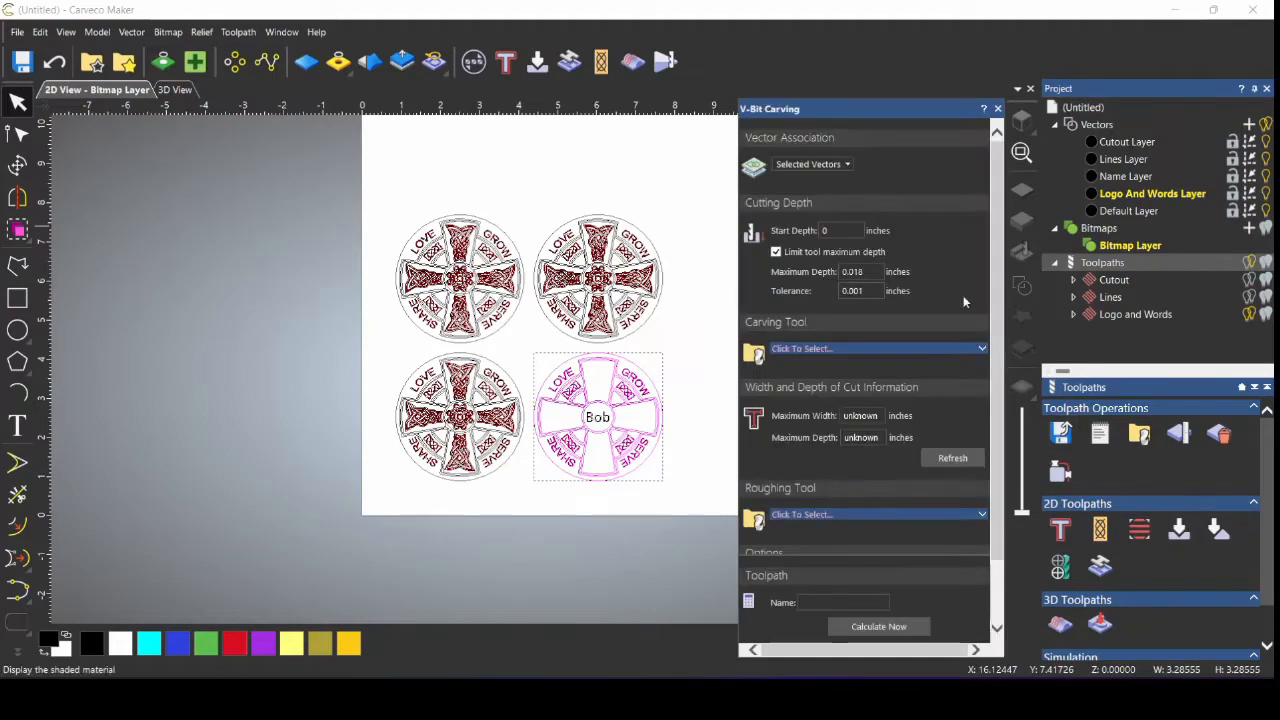
pyautogui.click(797, 165)
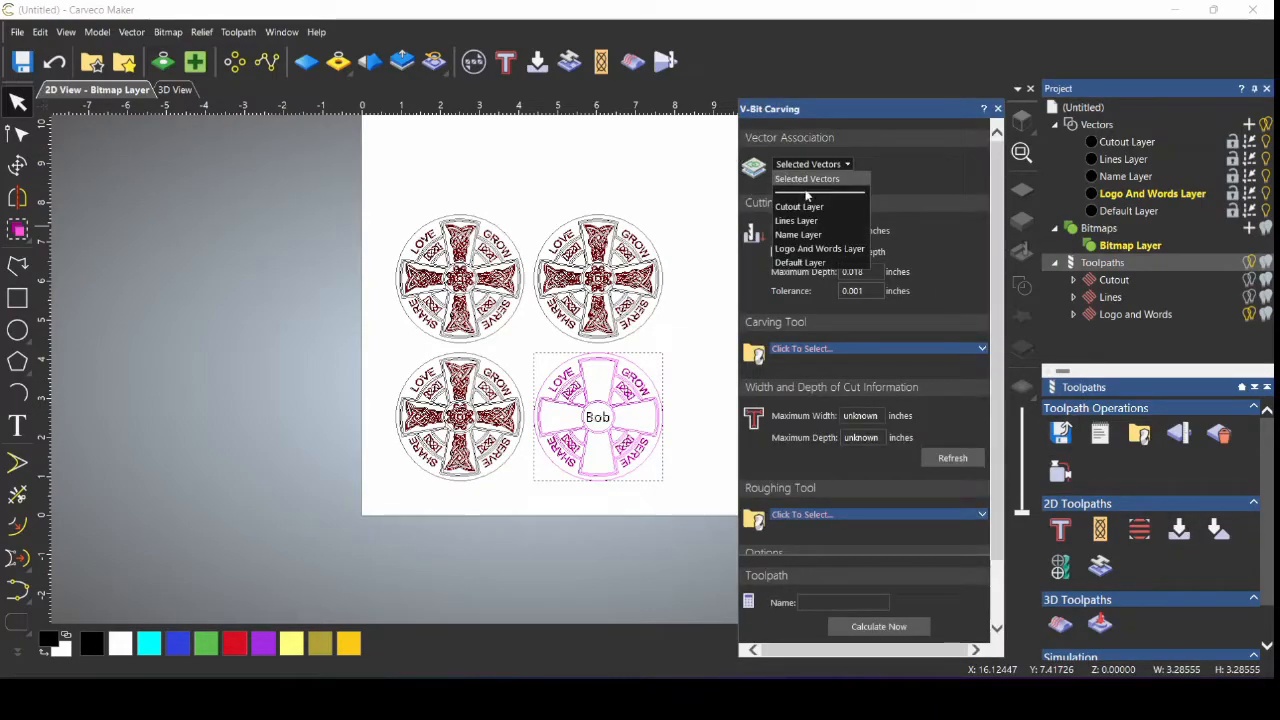
pyautogui.click(805, 234)
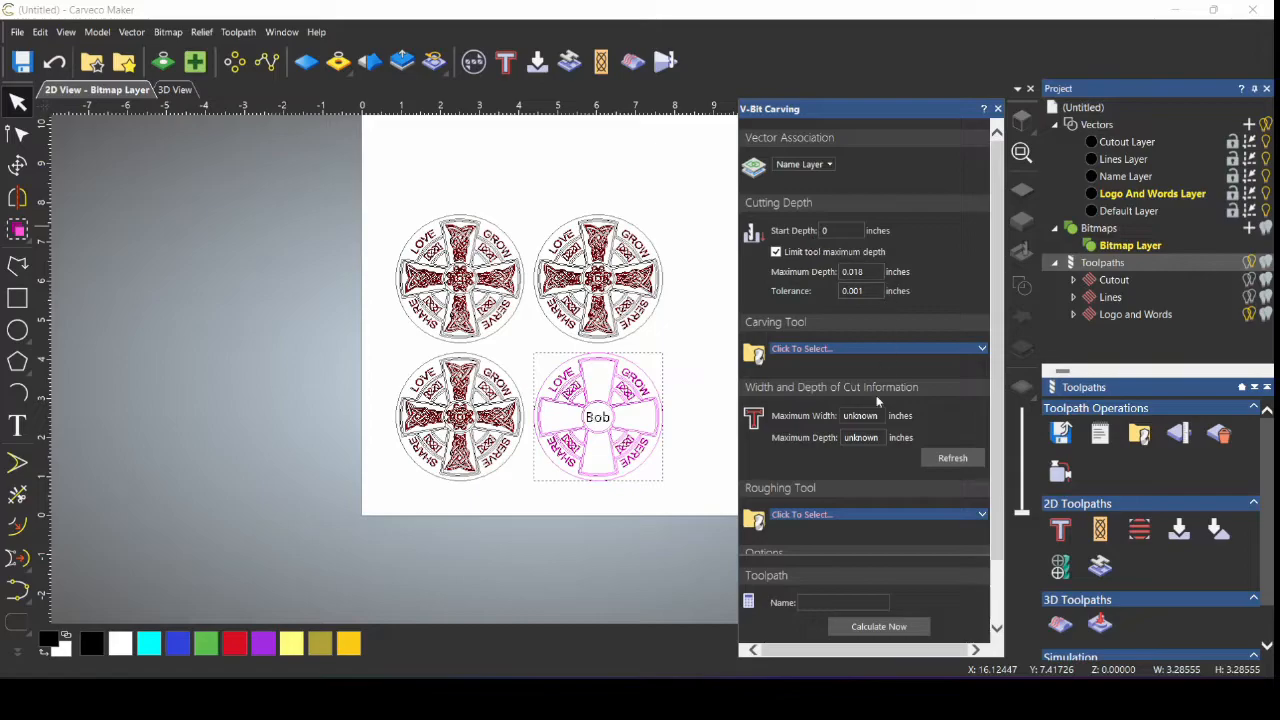
pyautogui.click(863, 352)
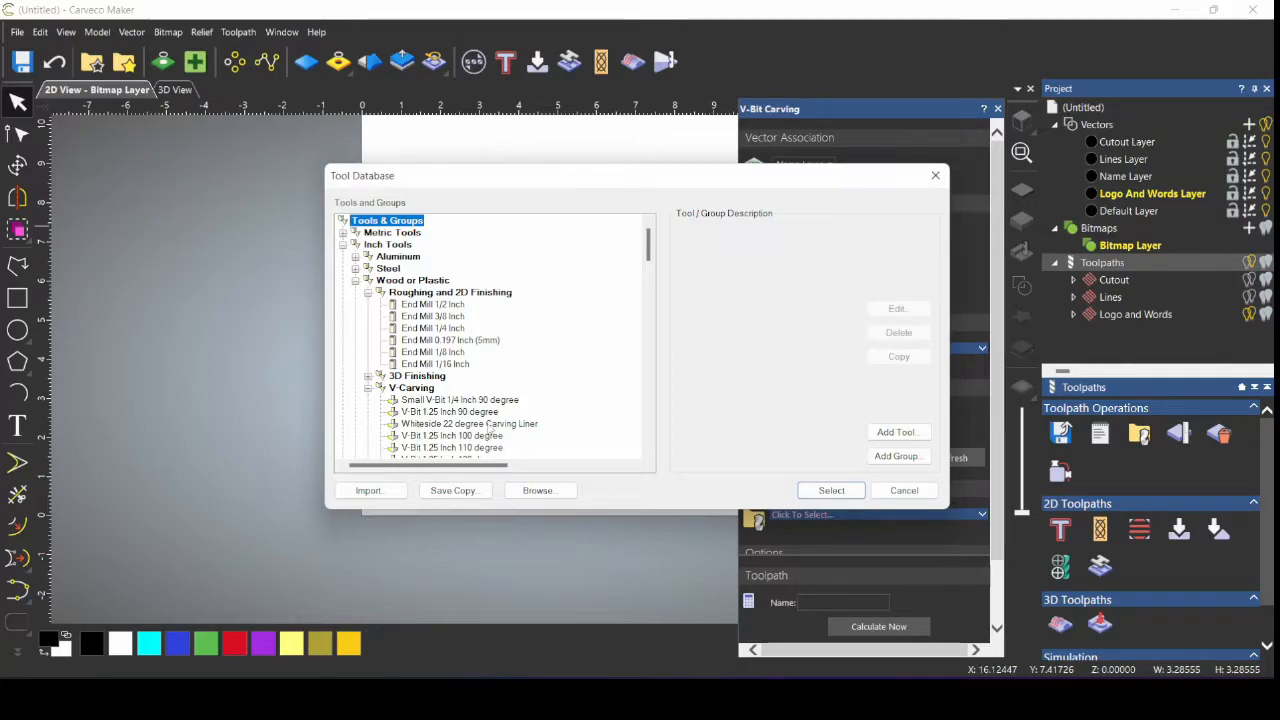
pyautogui.scroll(-2, 456, 354)
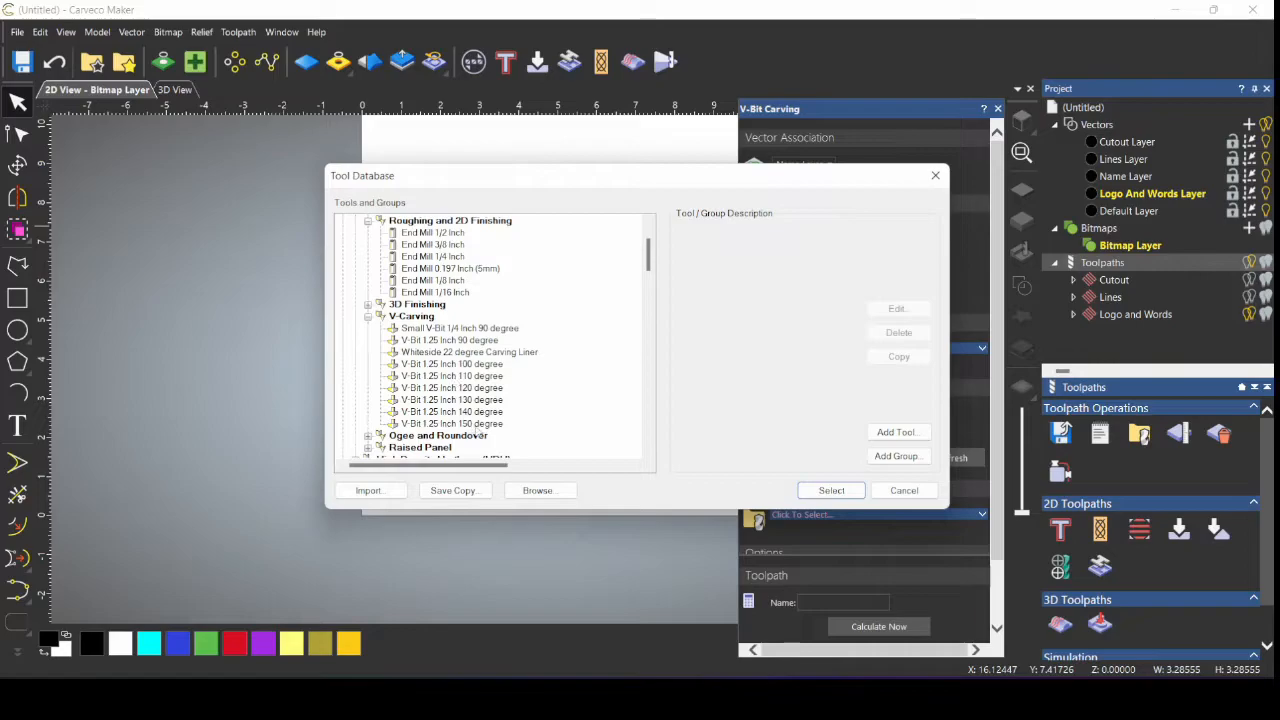
pyautogui.doubleClick(455, 387)
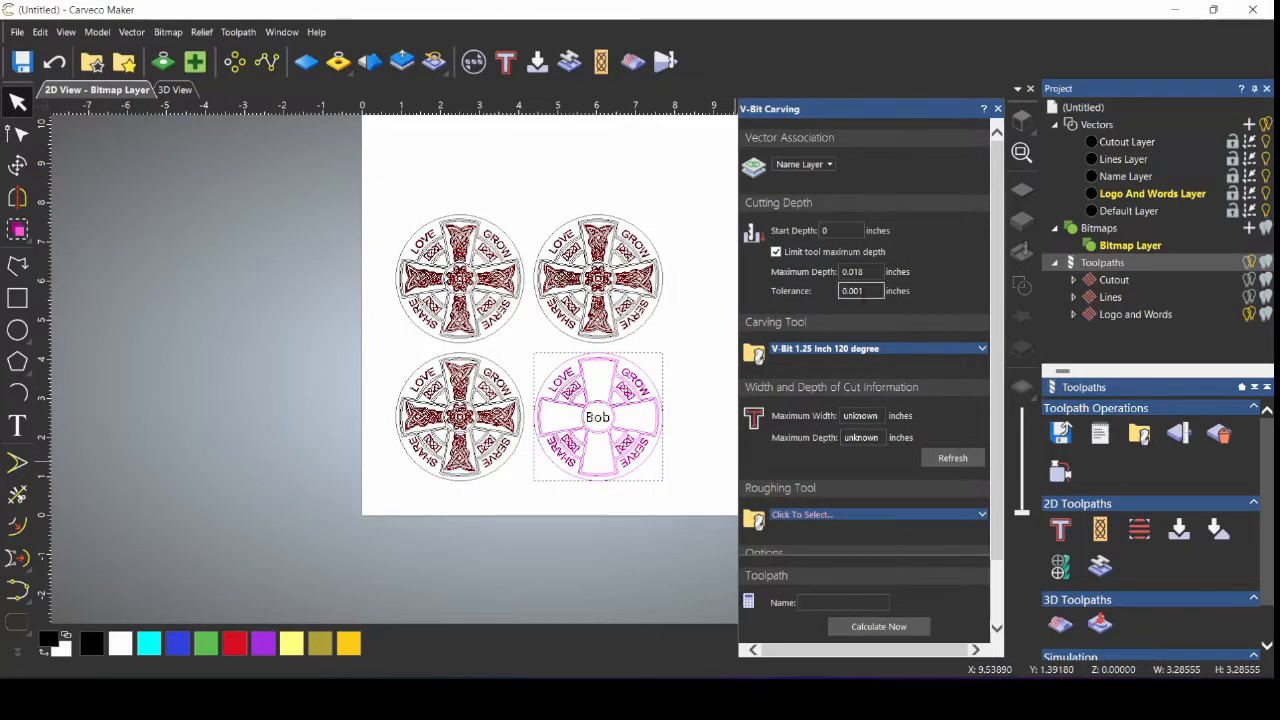
pyautogui.click(955, 459)
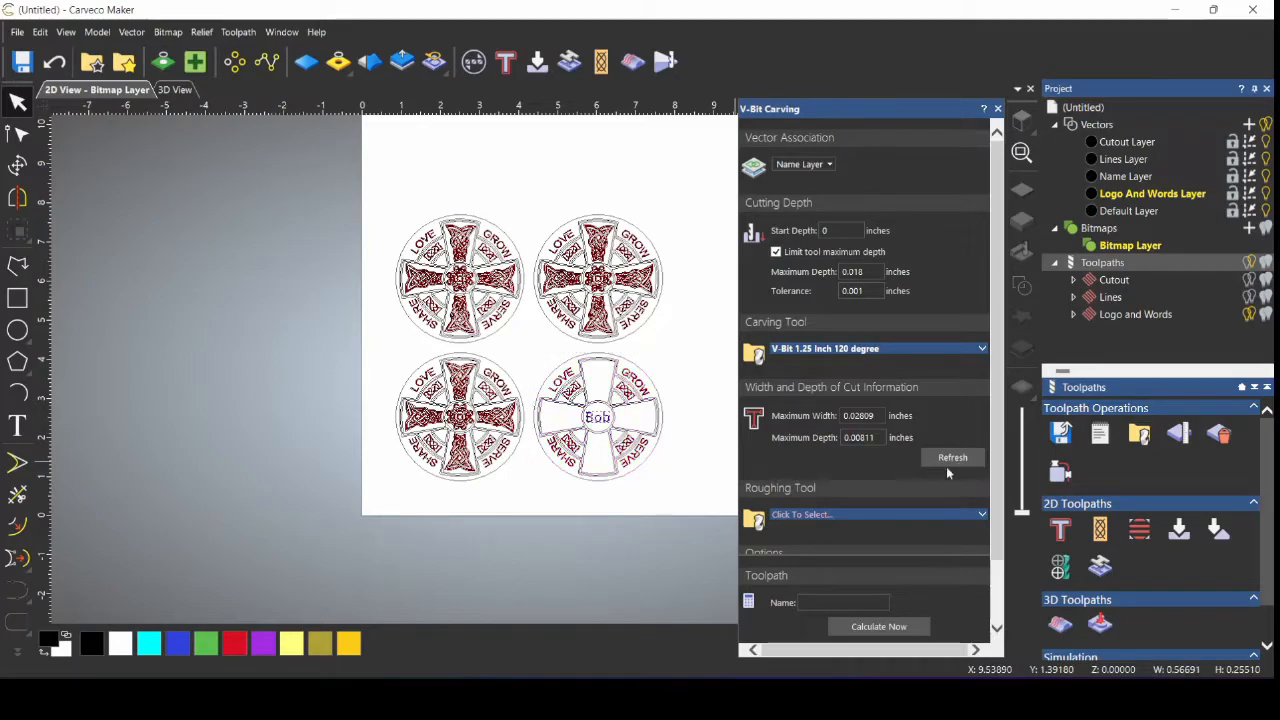
# Step: Name the V-bit carving toolpath Names and calculate it
pyautogui.click(849, 602)
pyautogui.write('Name')
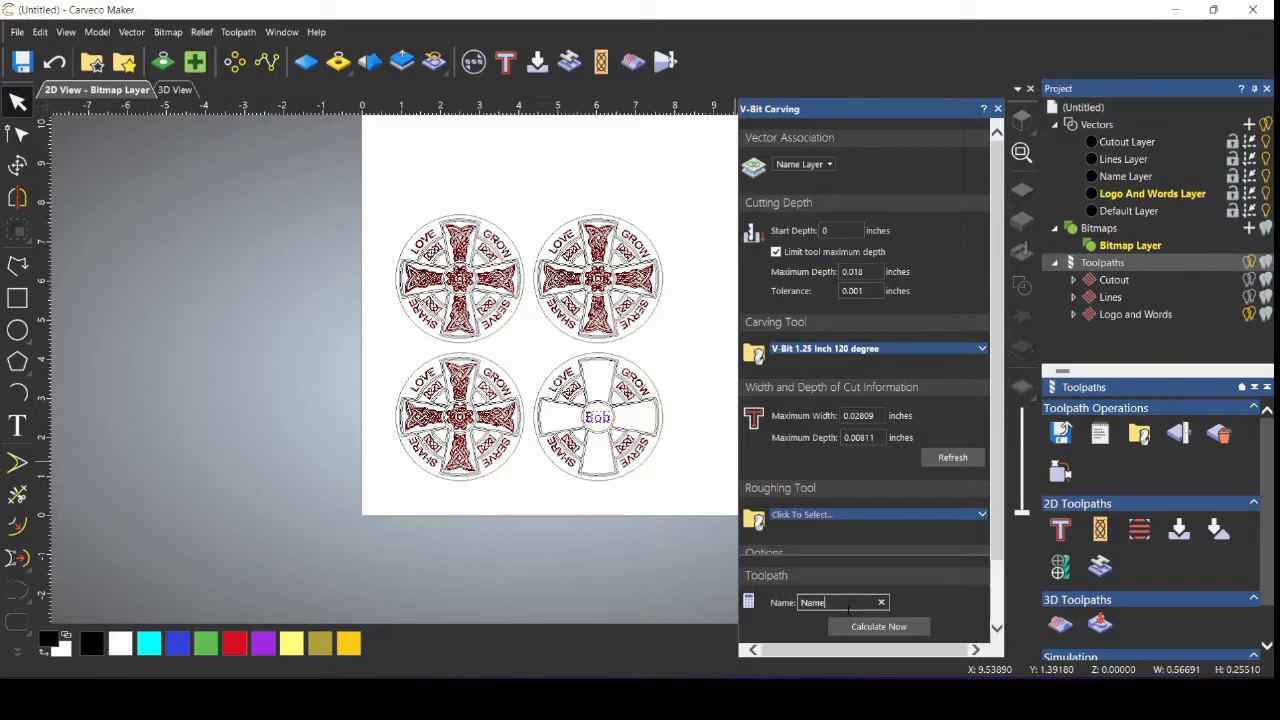
pyautogui.write('s')
pyautogui.click(876, 627)
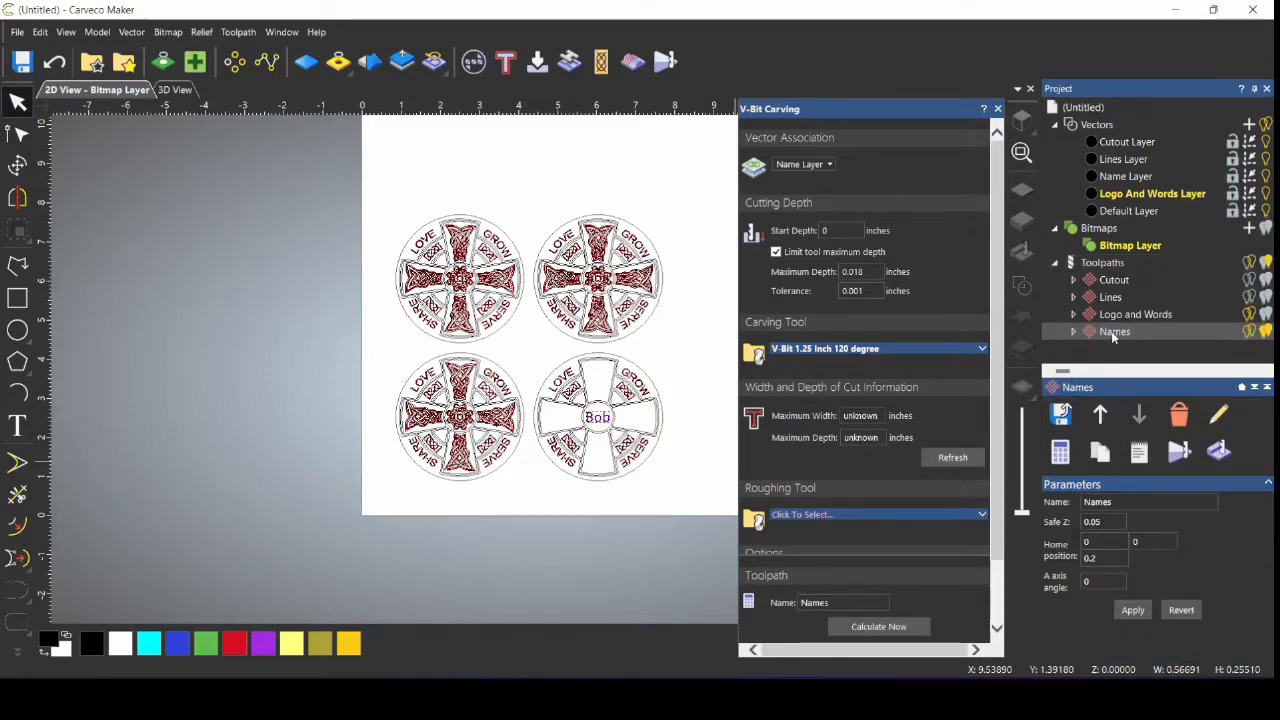
# Step: Simulate the Names toolpath to inspect the carved name in the 3D view, and delete the simulation
pyautogui.rightClick(1111, 331)
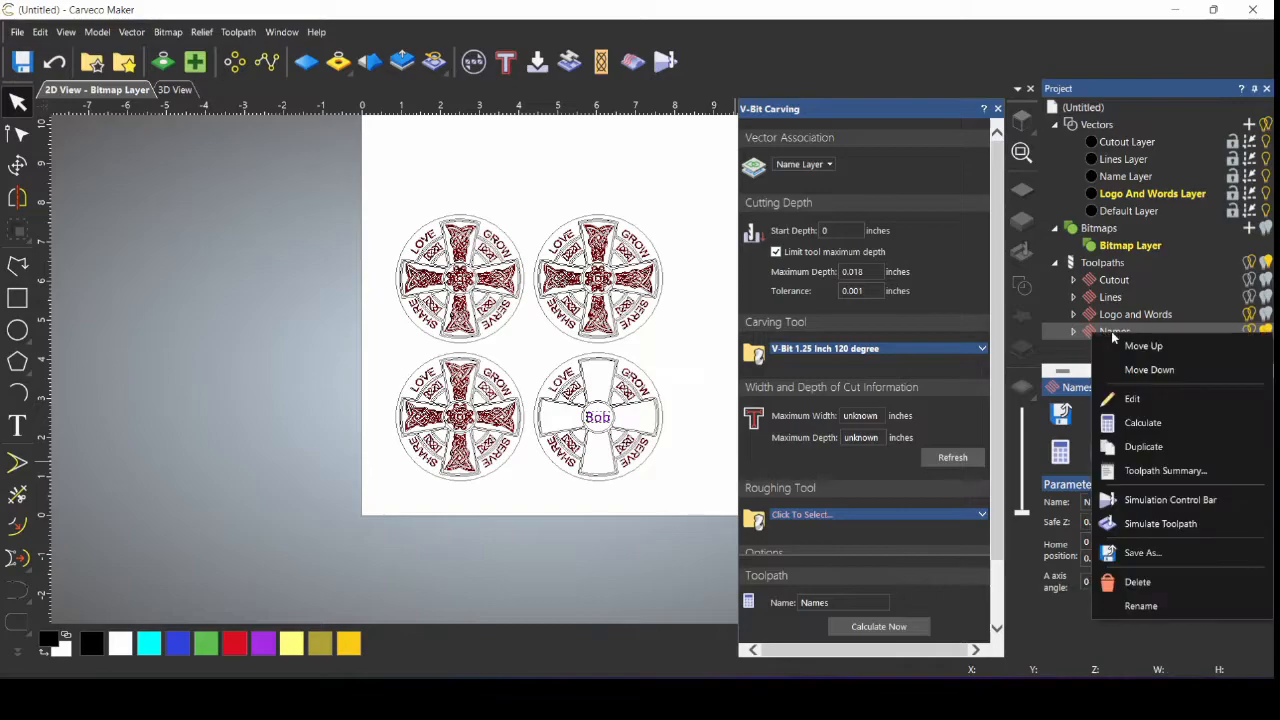
pyautogui.click(1155, 524)
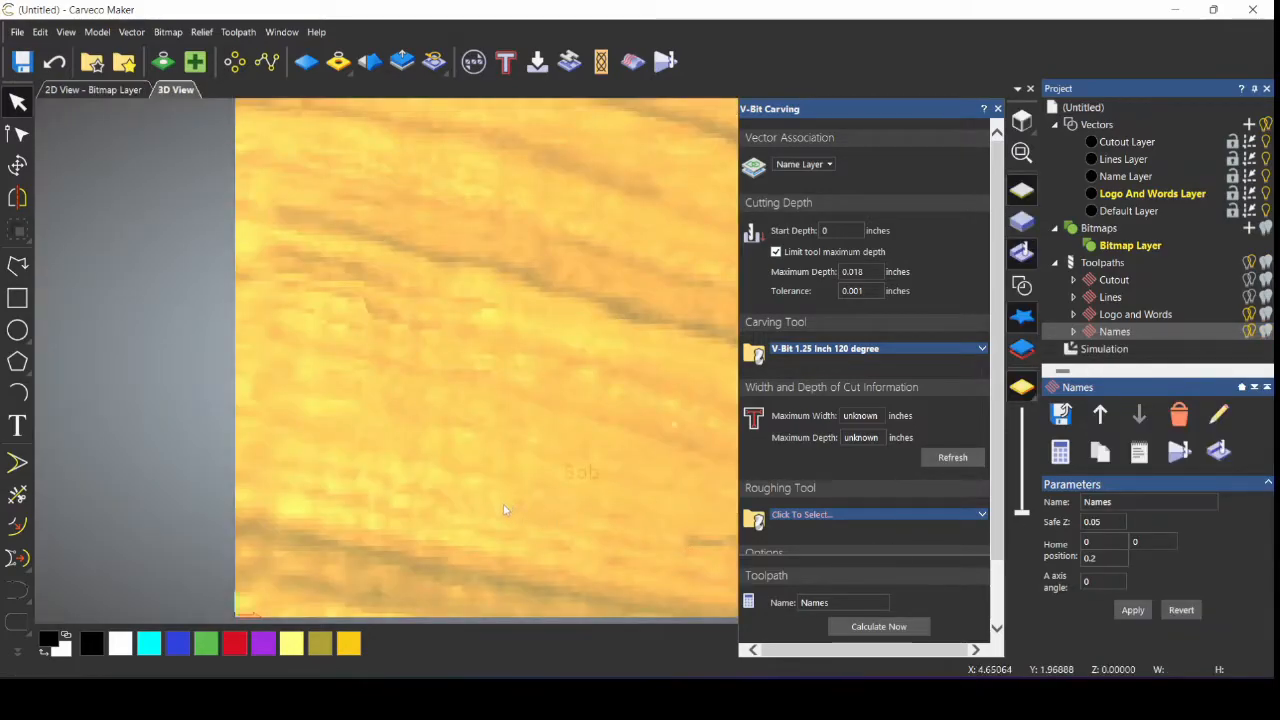
pyautogui.scroll(2, 635, 462)
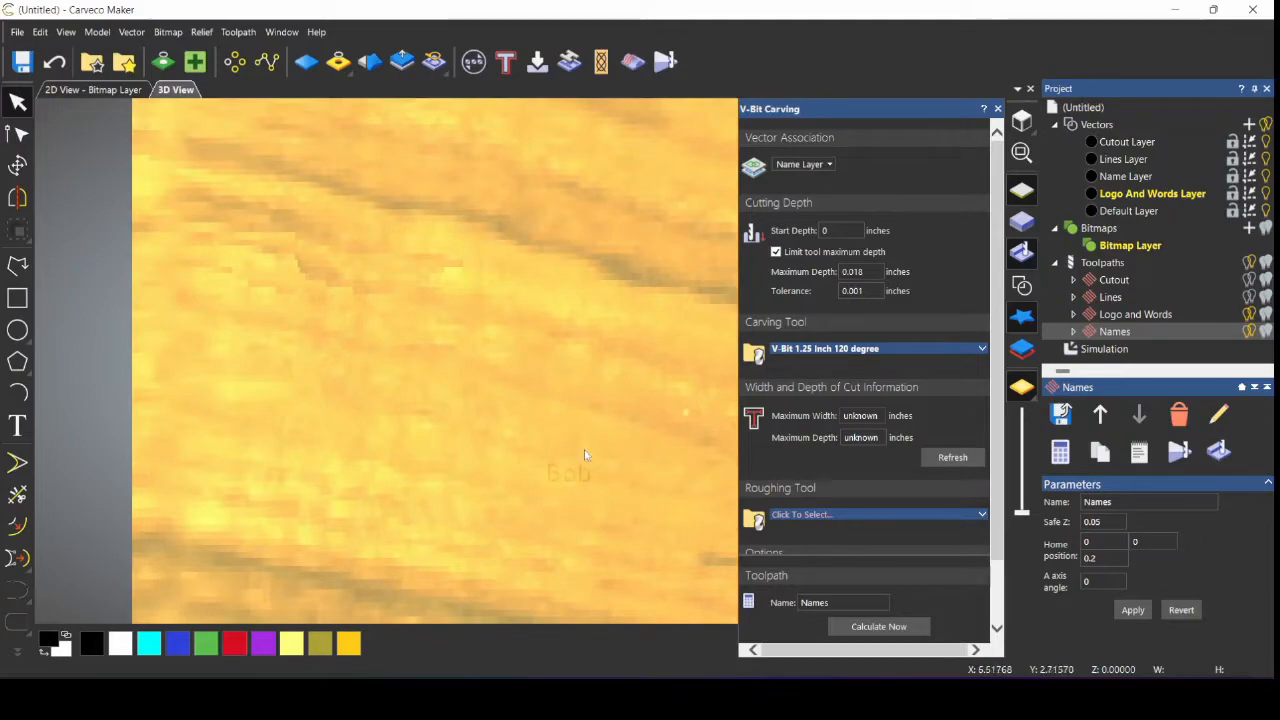
pyautogui.click(997, 109)
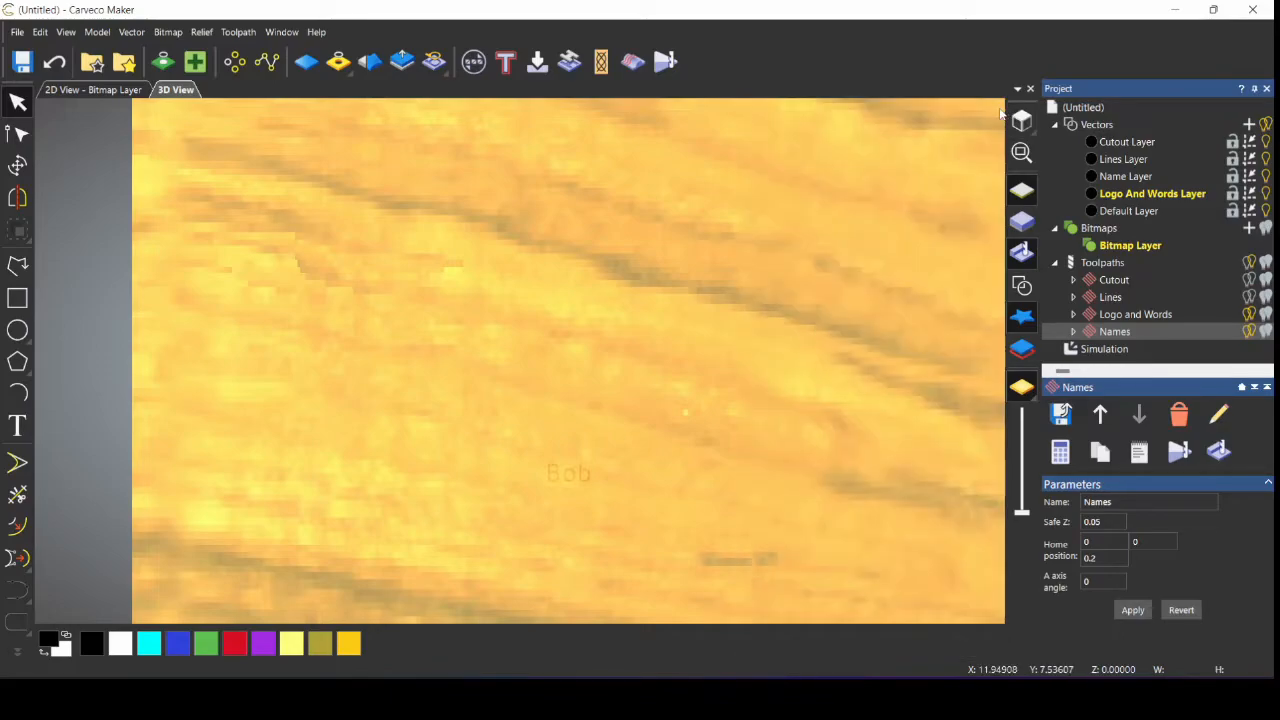
pyautogui.scroll(-2, 658, 436)
pyautogui.moveTo(716, 193); pyautogui.dragTo(671, 246, button='middle')
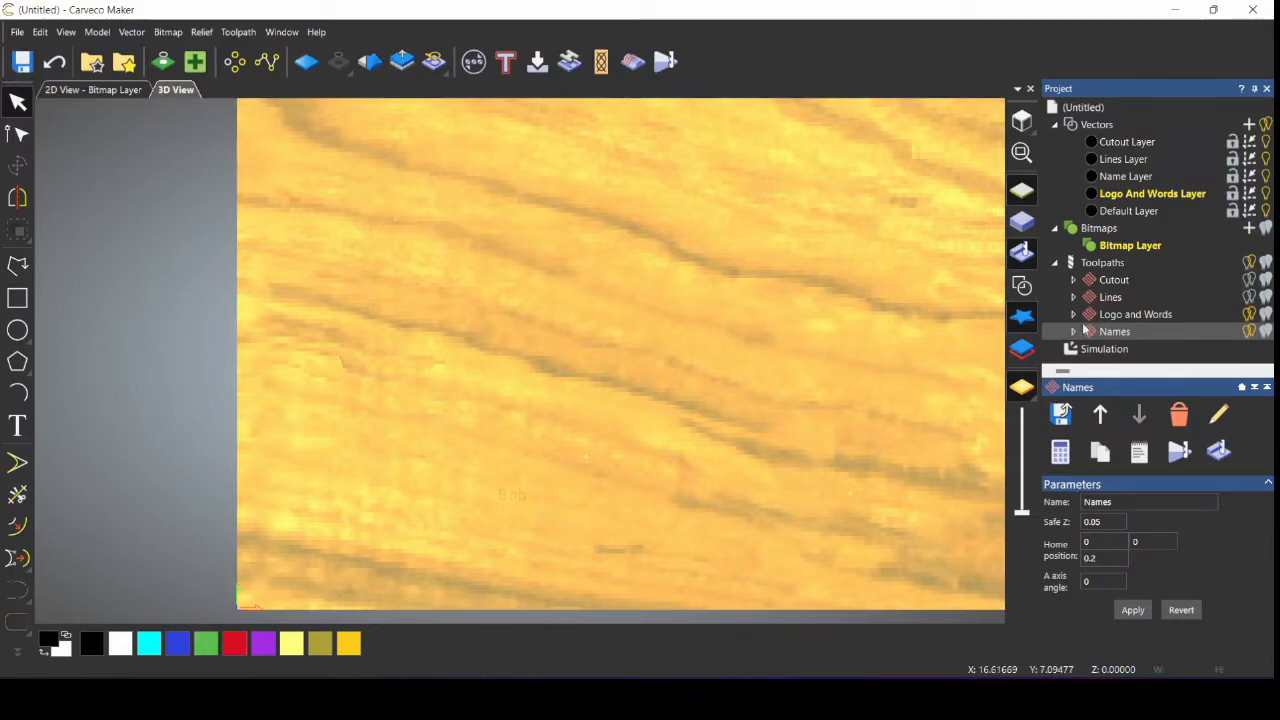
pyautogui.rightClick(1102, 352)
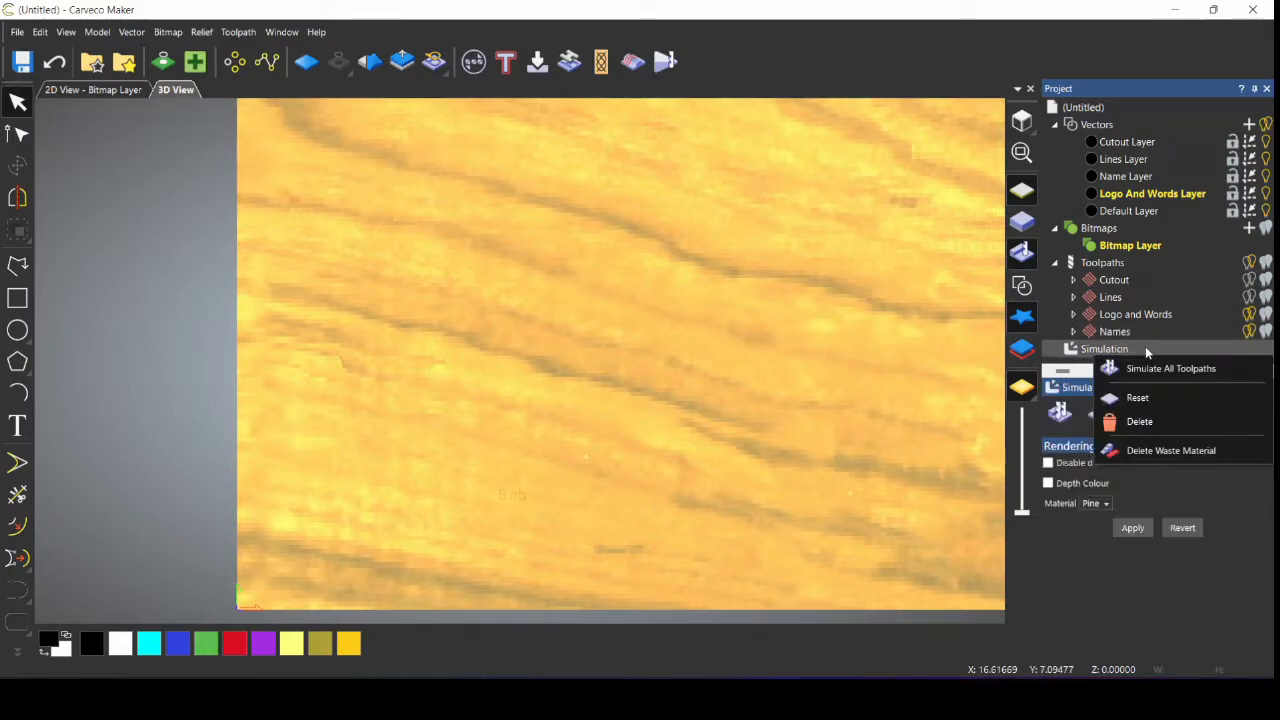
pyautogui.click(1156, 424)
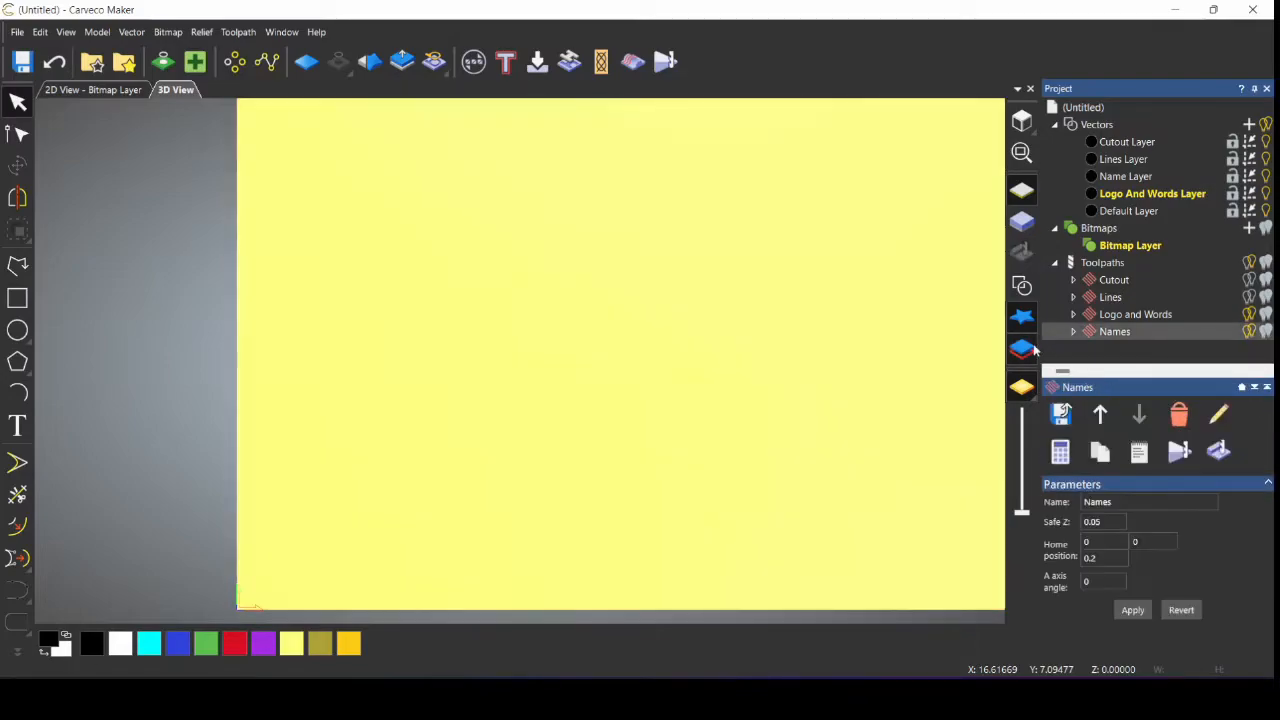
# Step: Replace the name text in the lower-right medallion's centre circle with a different first name
pyautogui.click(131, 90)
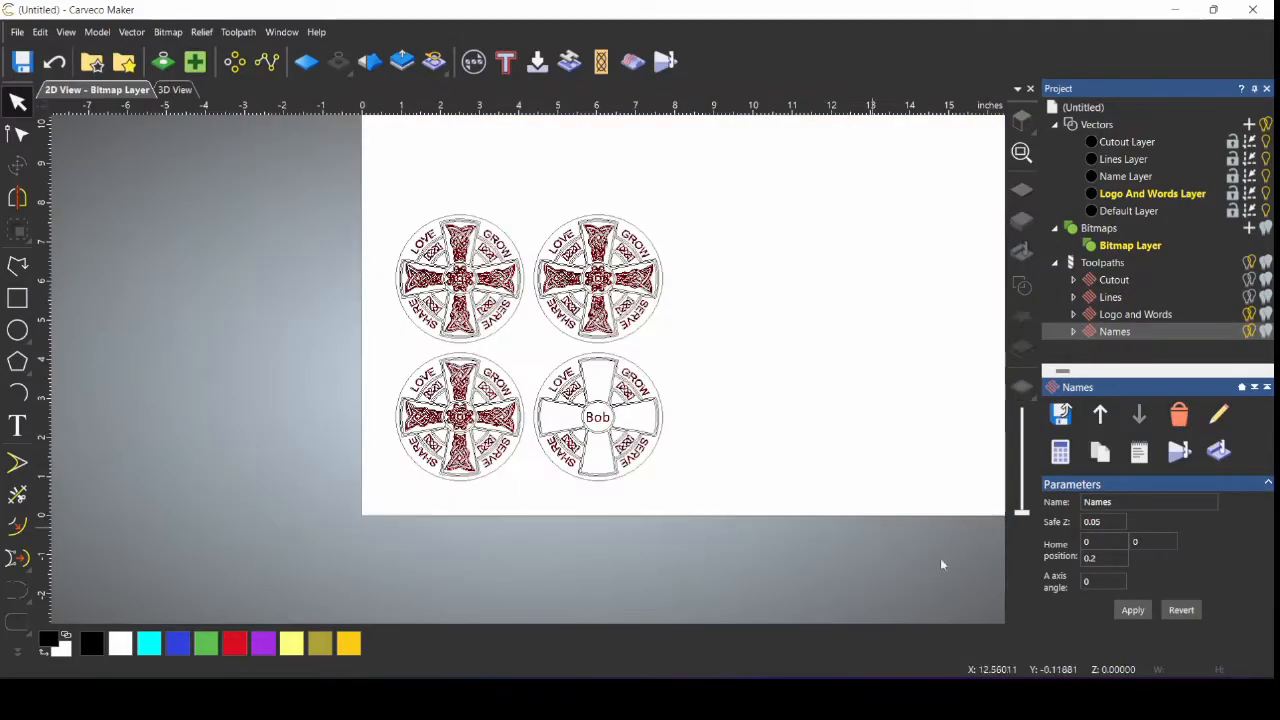
pyautogui.scroll(5, 620, 418)
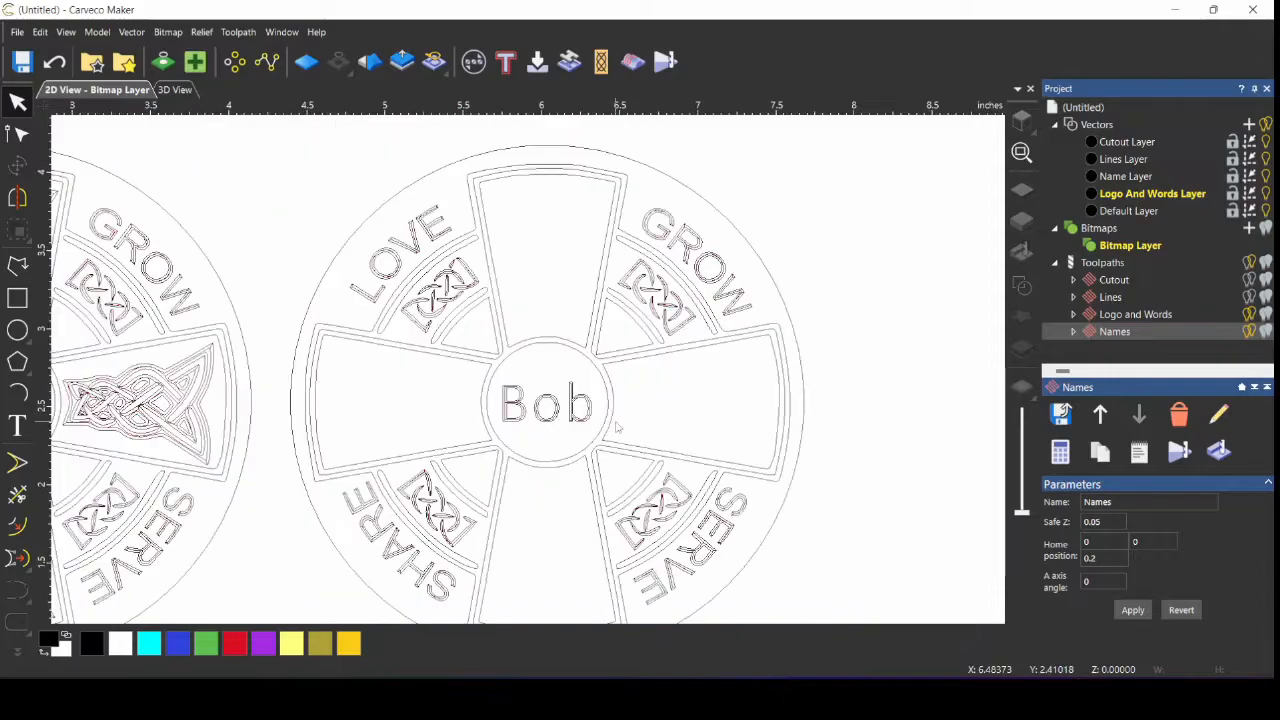
pyautogui.click(17, 425)
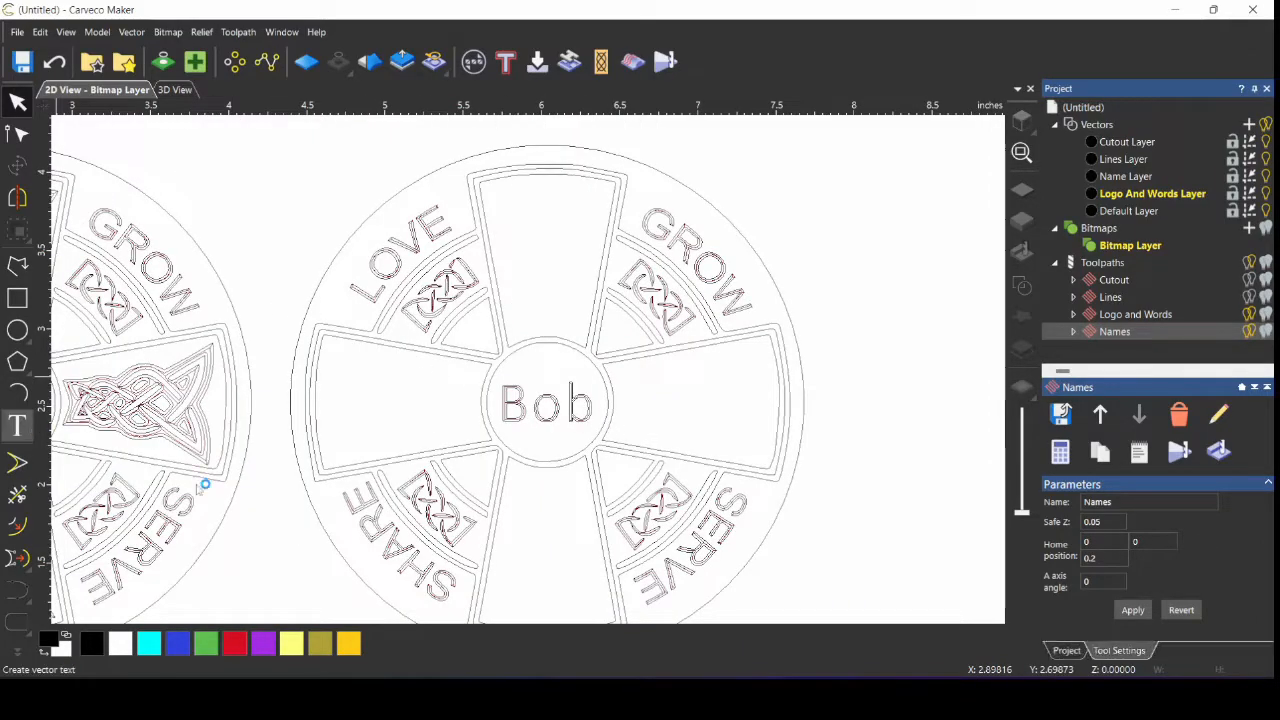
pyautogui.click(588, 405)
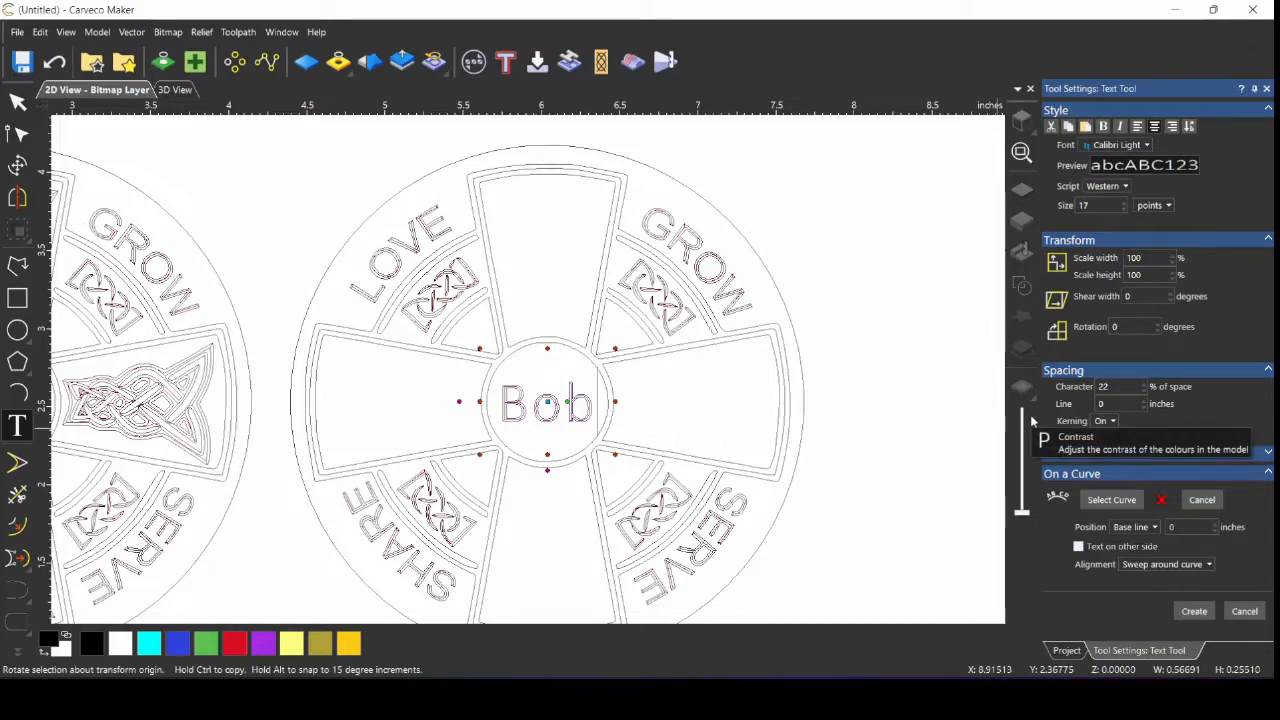
pyautogui.press('BackSpace')
pyautogui.press('BackSpace')
pyautogui.press('BackSpace')
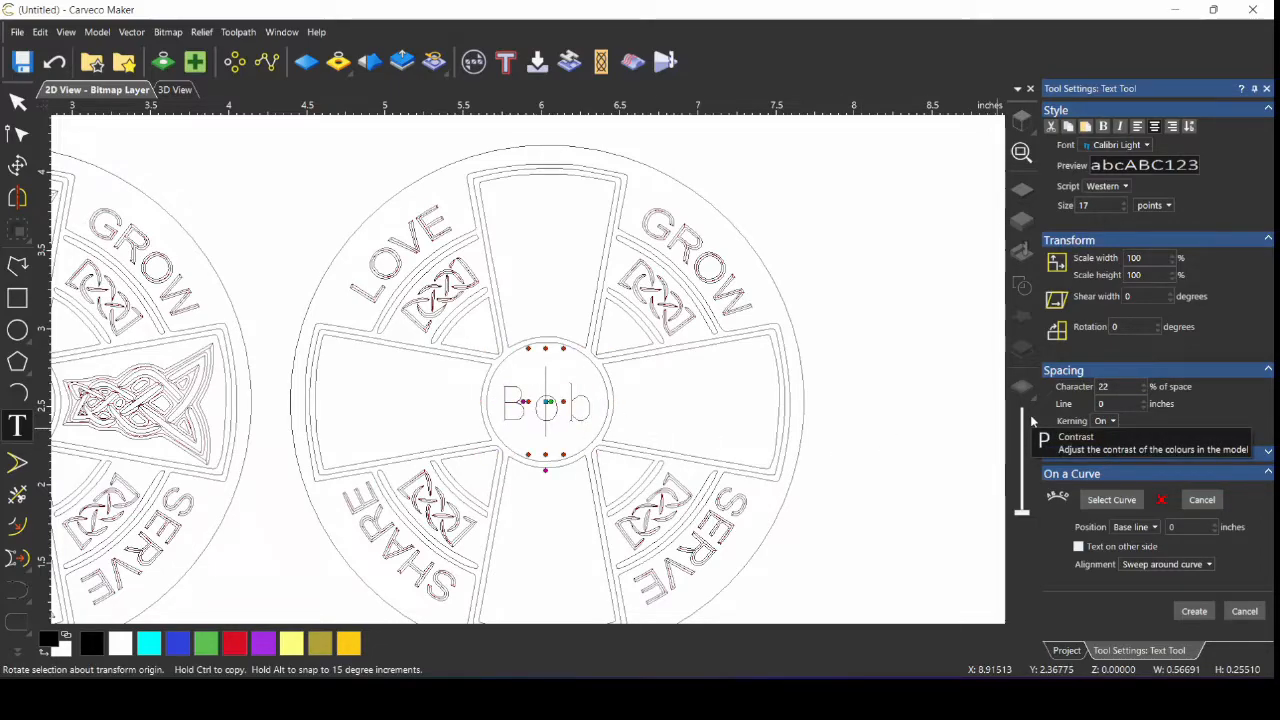
pyautogui.write('Sue')
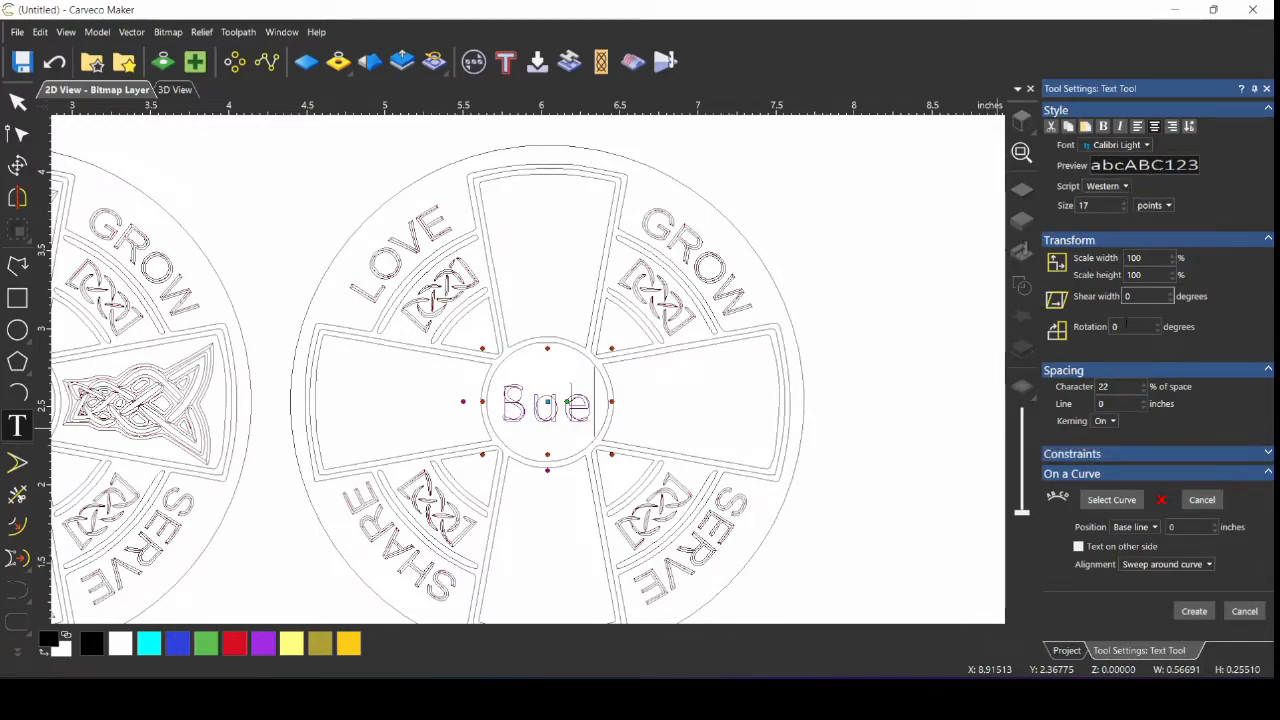
pyautogui.click(1205, 616)
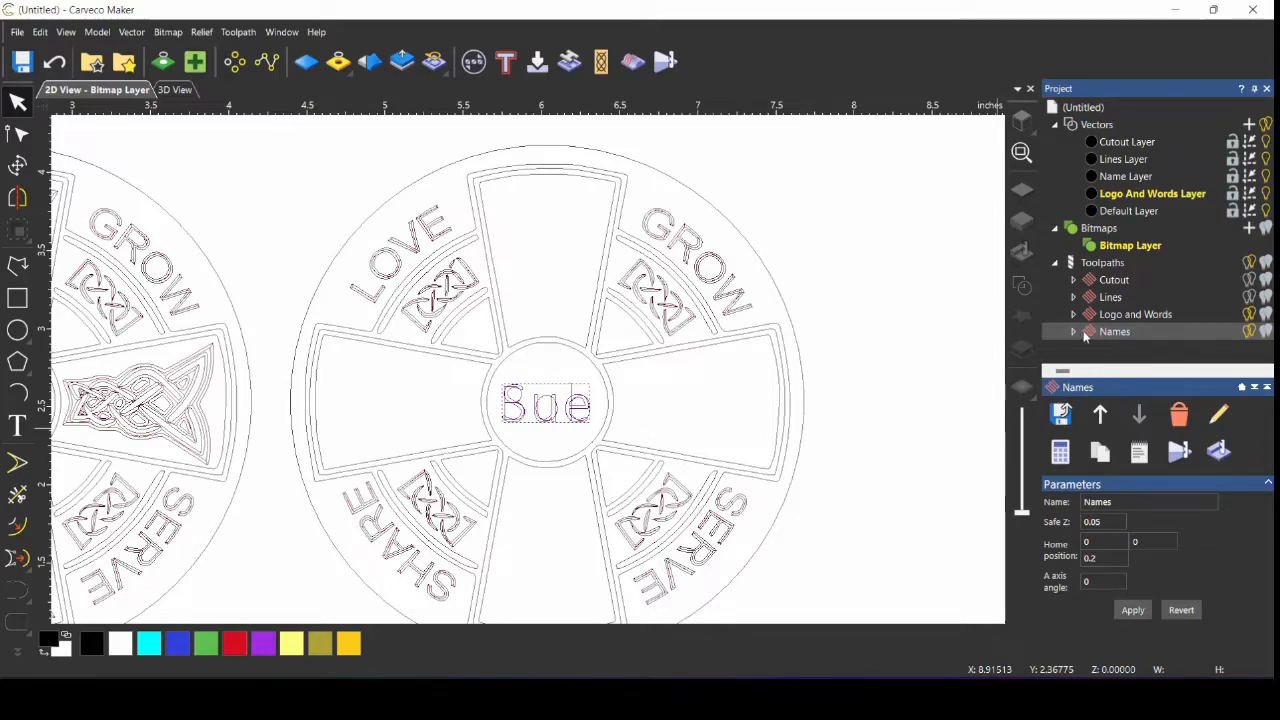
# Step: Recalculate the Names V-bit carving toolpath from the Name Layer with the changed name text
pyautogui.doubleClick(1087, 334)
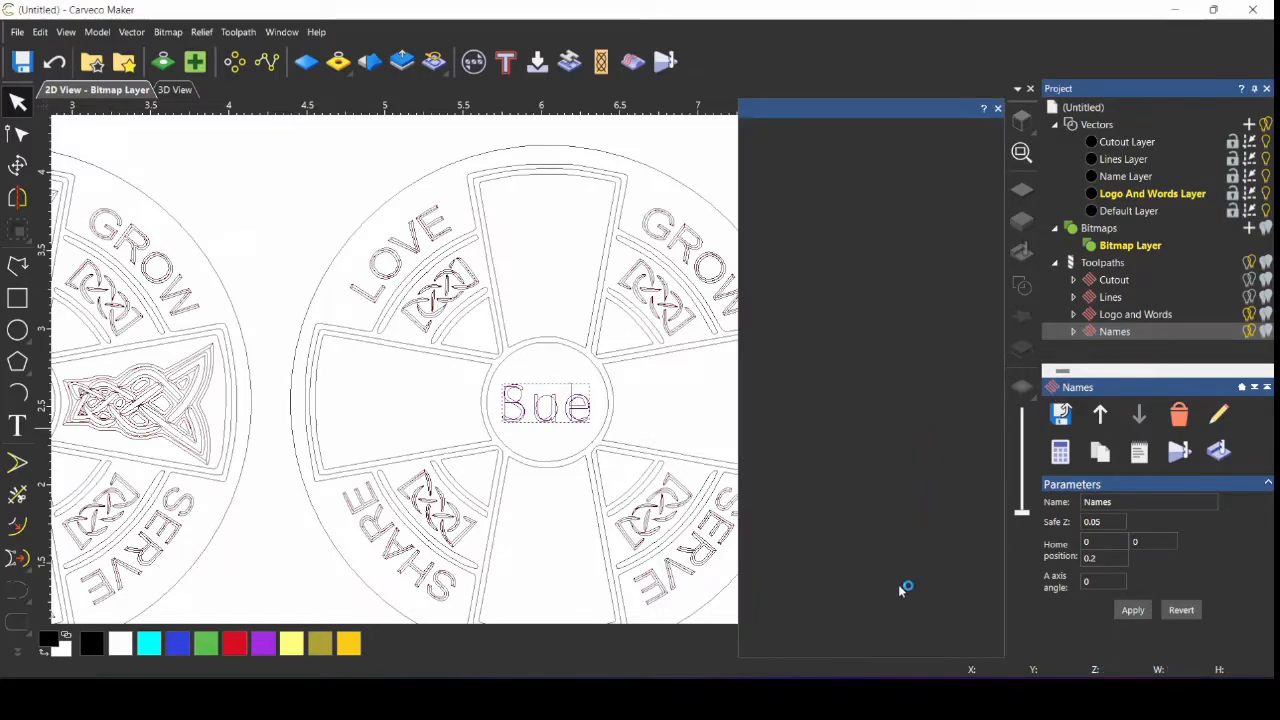
pyautogui.click(877, 628)
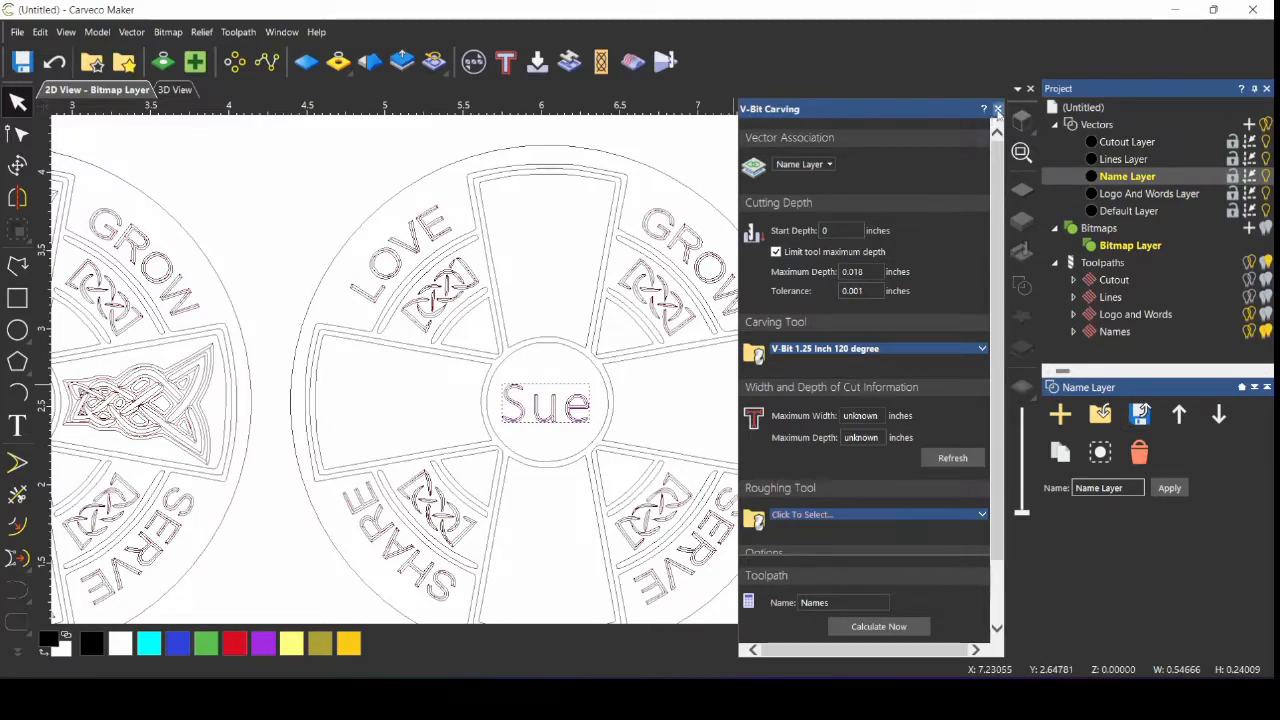
pyautogui.click(997, 109)
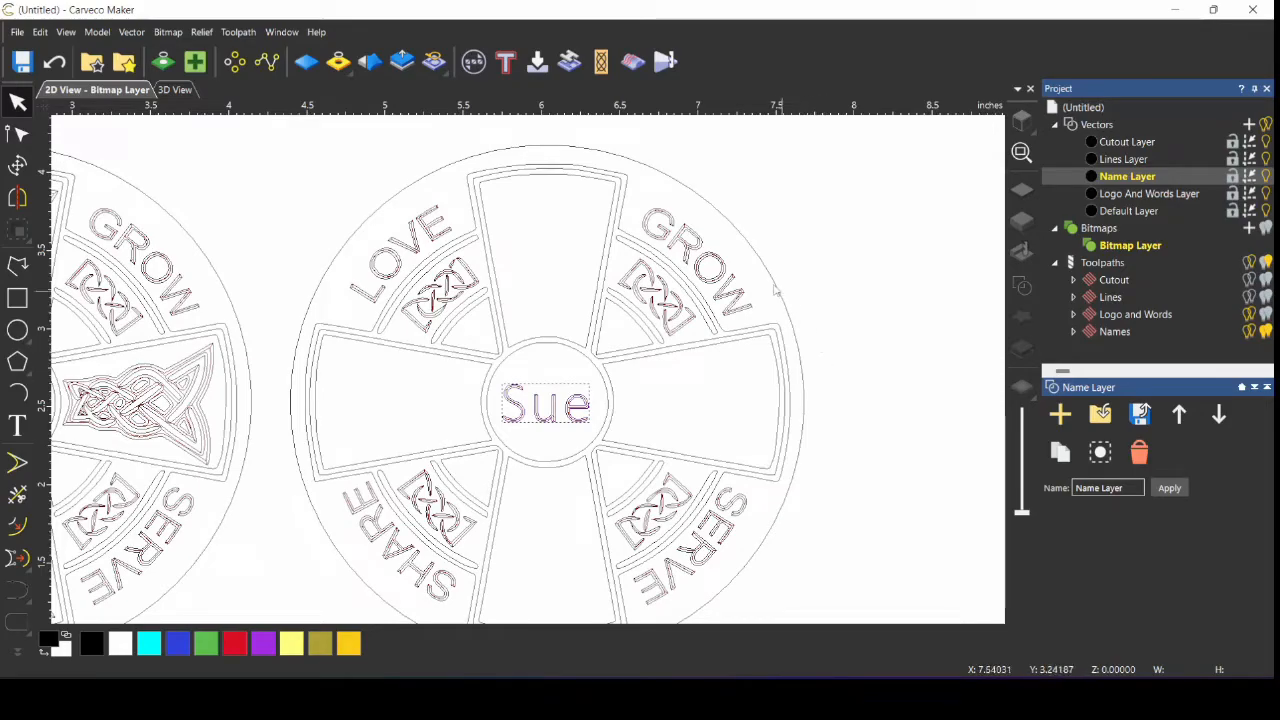
pyautogui.scroll(-2, 530, 372)
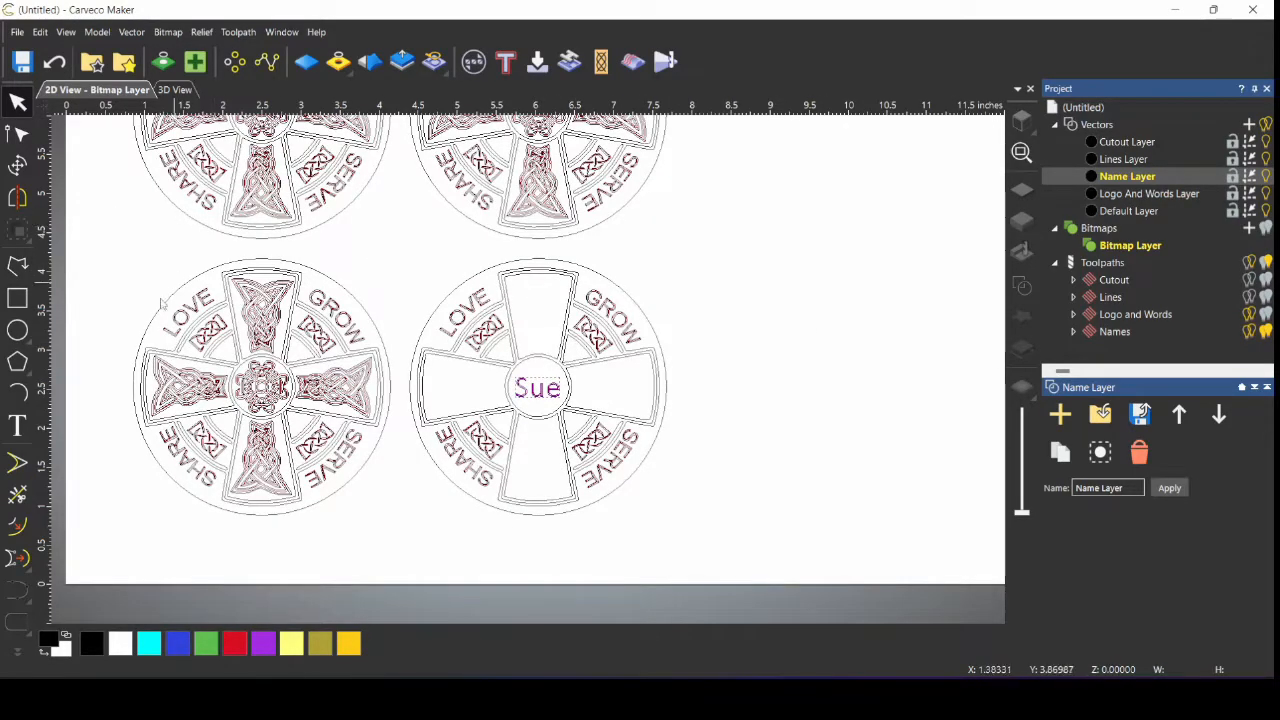
# Step: Add the text "Welcome" along the lower-right medallion's outer circle, using the sweep-around-curve alignment
pyautogui.click(17, 426)
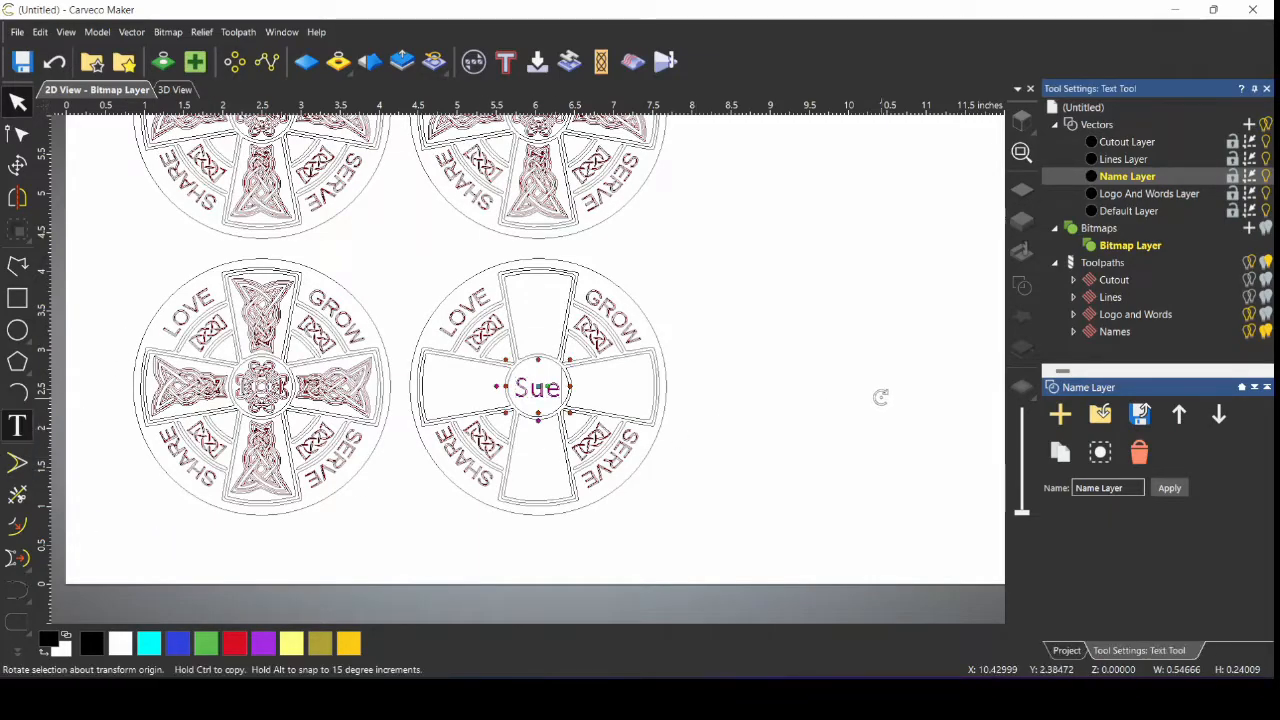
pyautogui.click(17, 101)
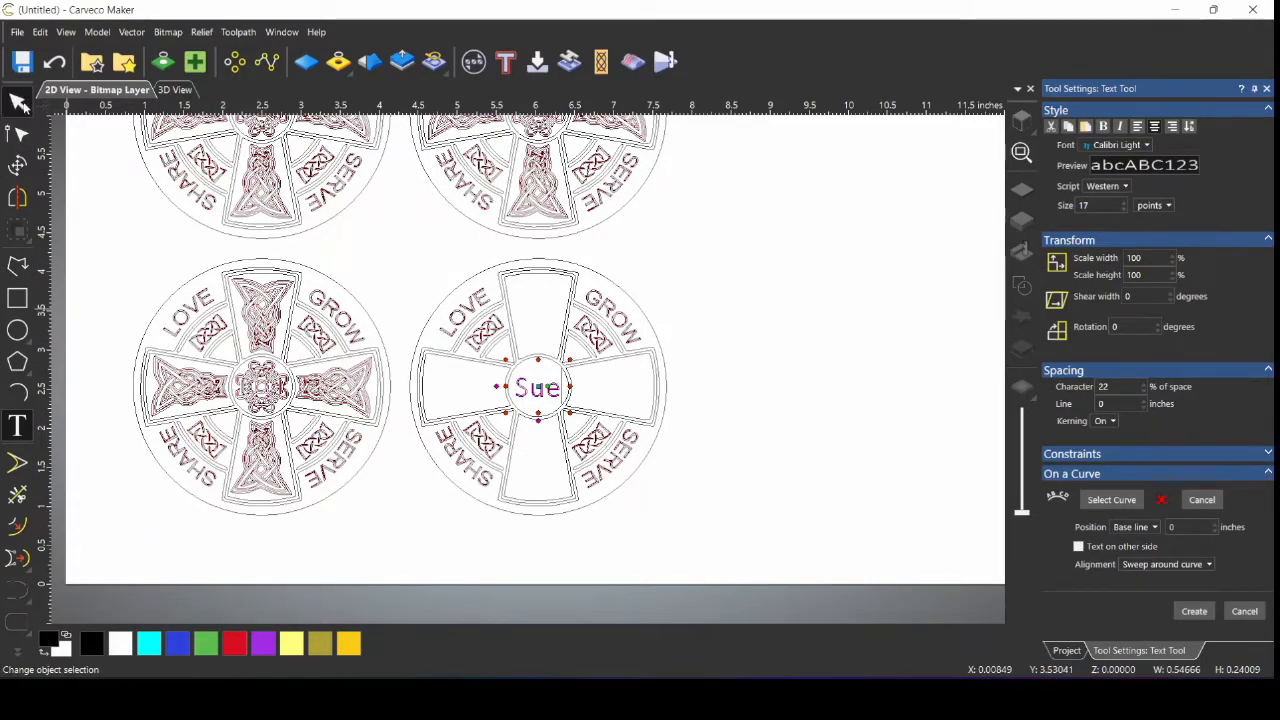
pyautogui.click(632, 305)
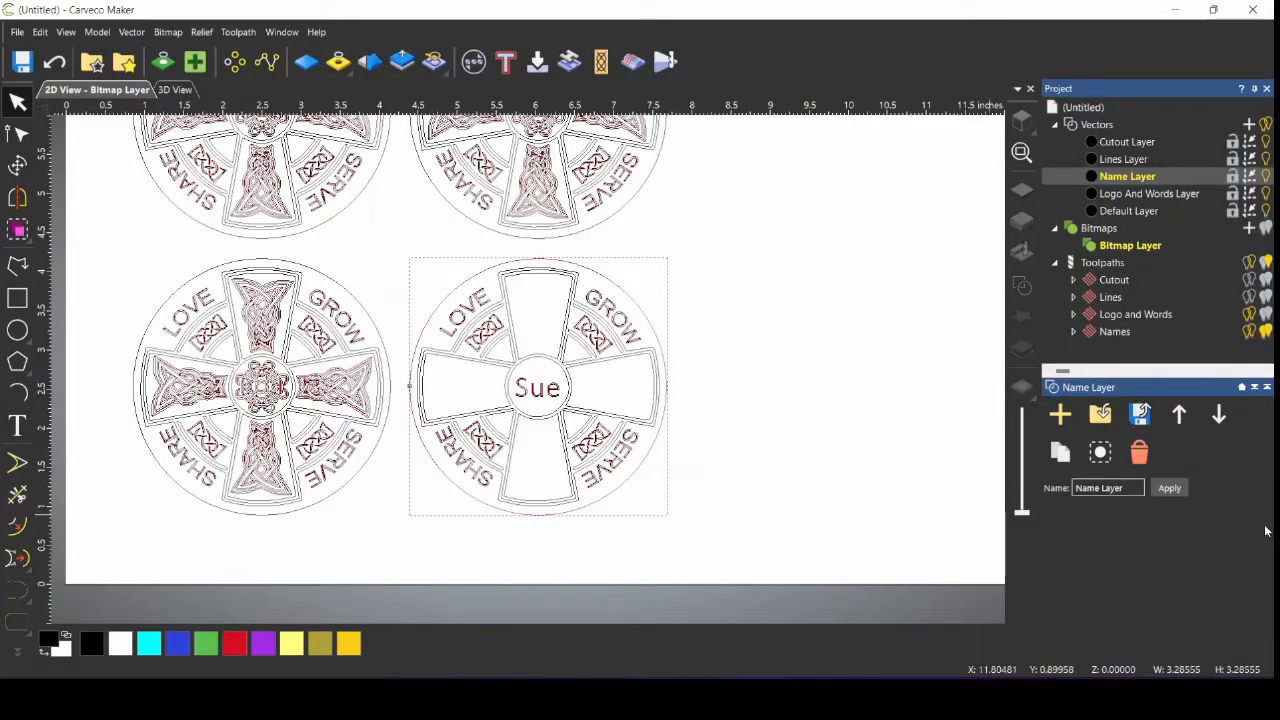
pyautogui.click(18, 427)
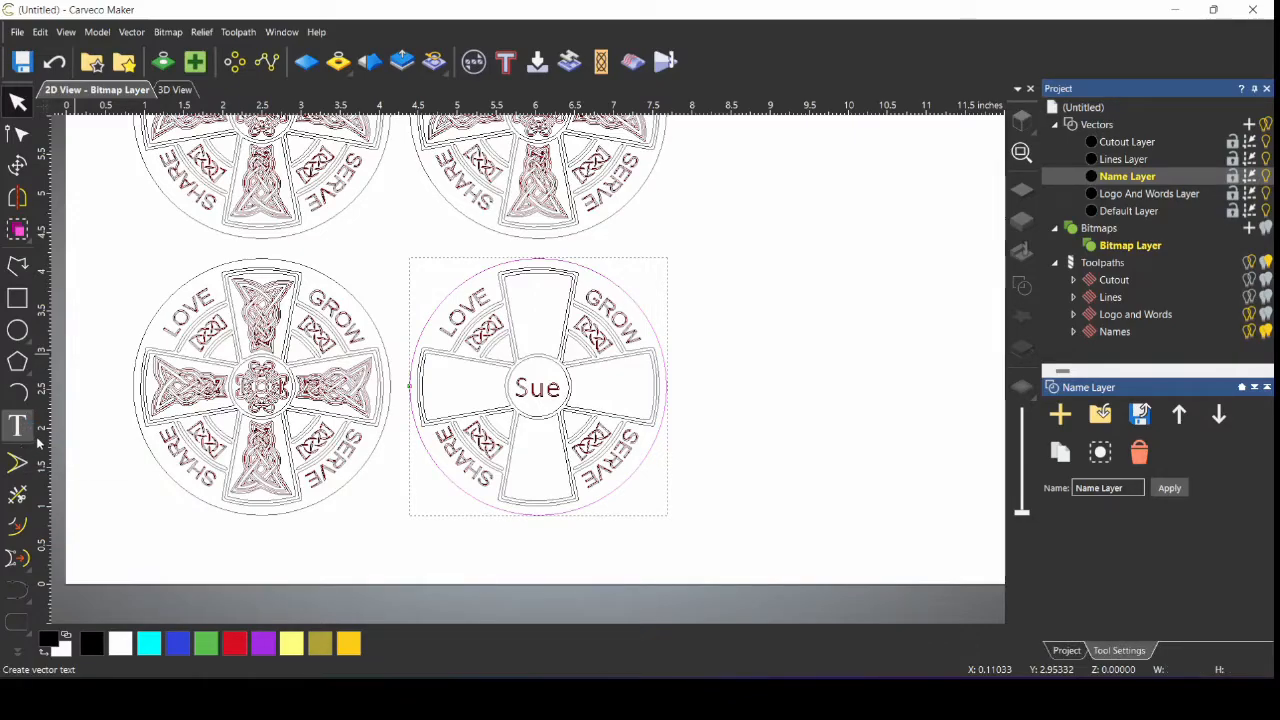
pyautogui.click(408, 385)
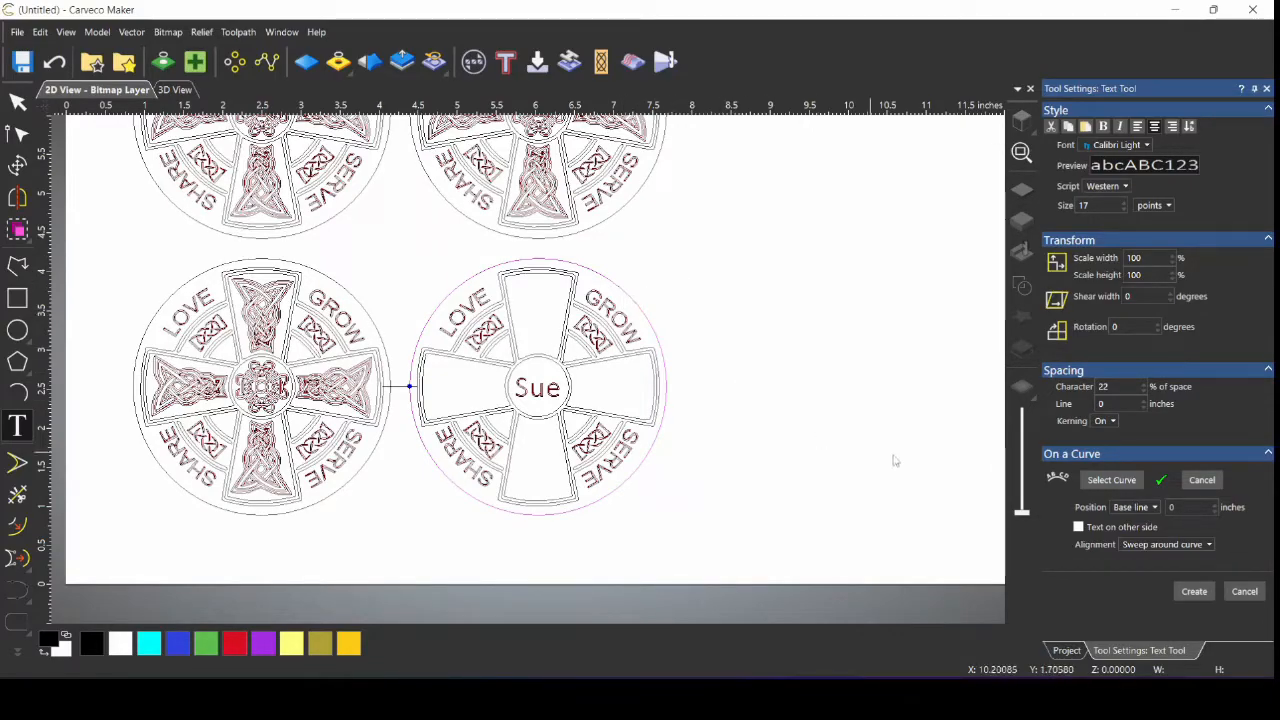
pyautogui.click(1177, 546)
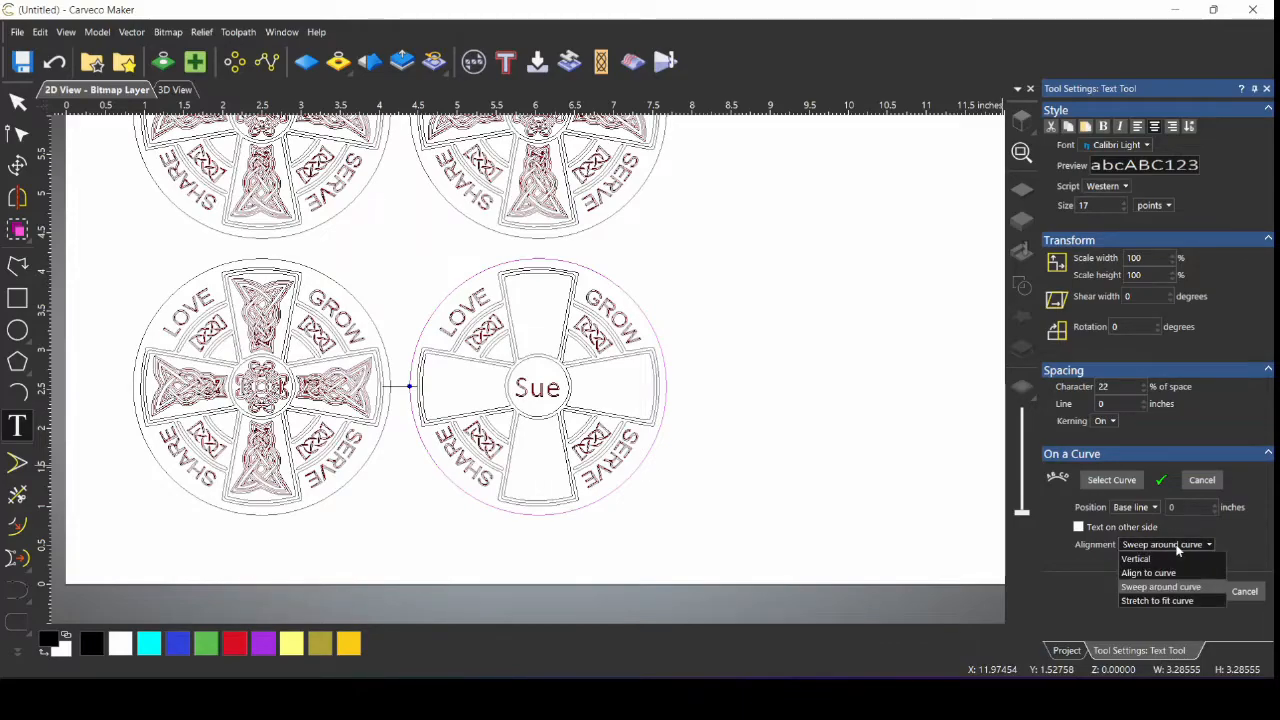
pyautogui.click(1176, 546)
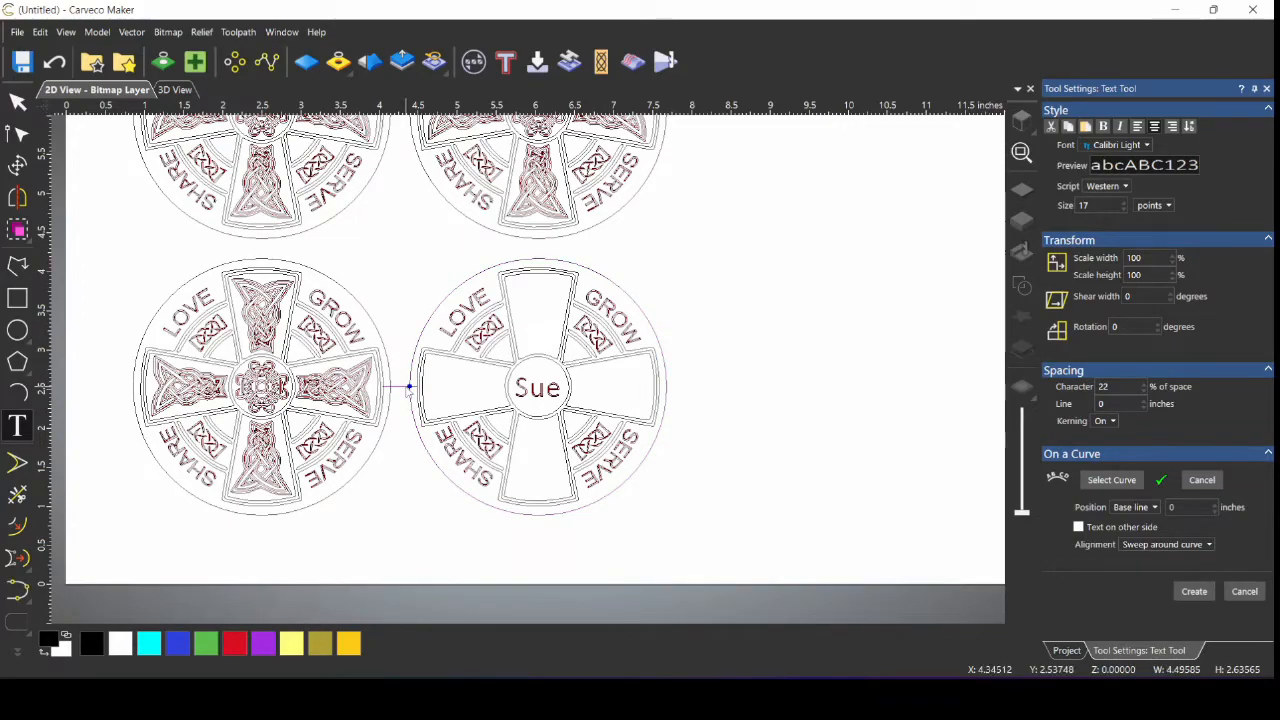
pyautogui.write('elcome')
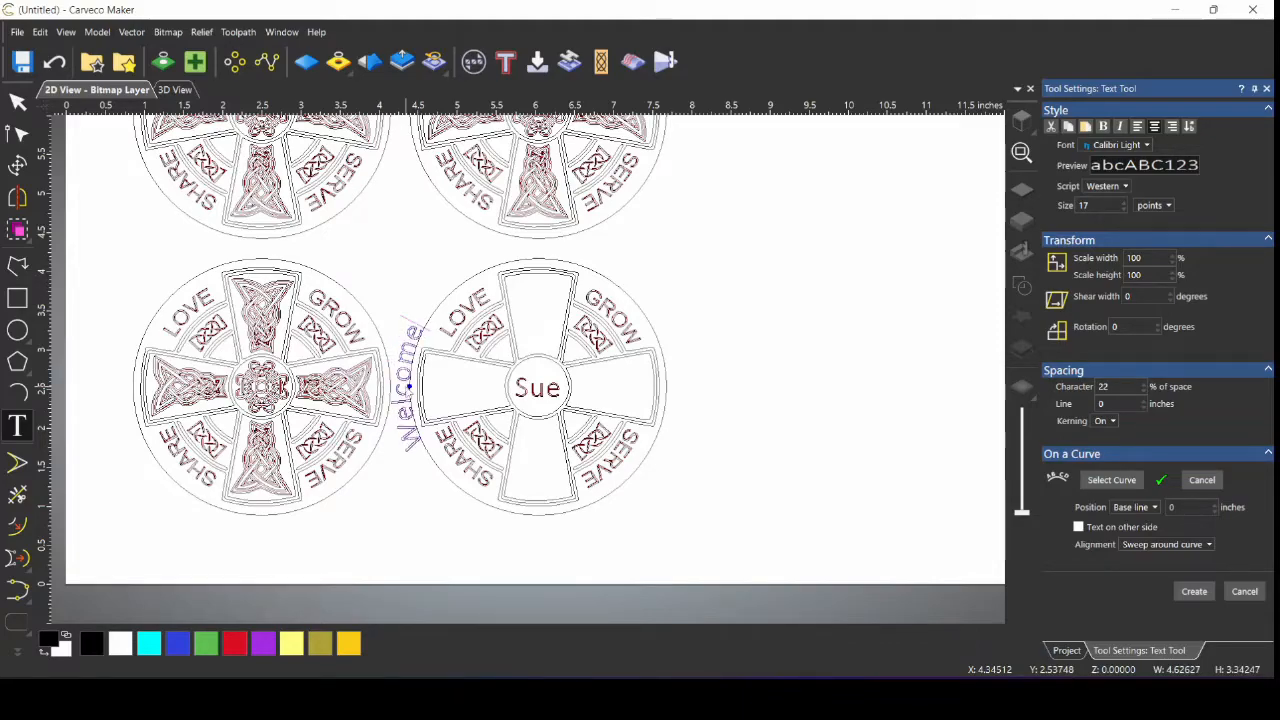
# Step: Slide the Welcome text to the bottom of the circle and try placing it on the other side of the curve
pyautogui.moveTo(407, 387); pyautogui.dragTo(541, 469)
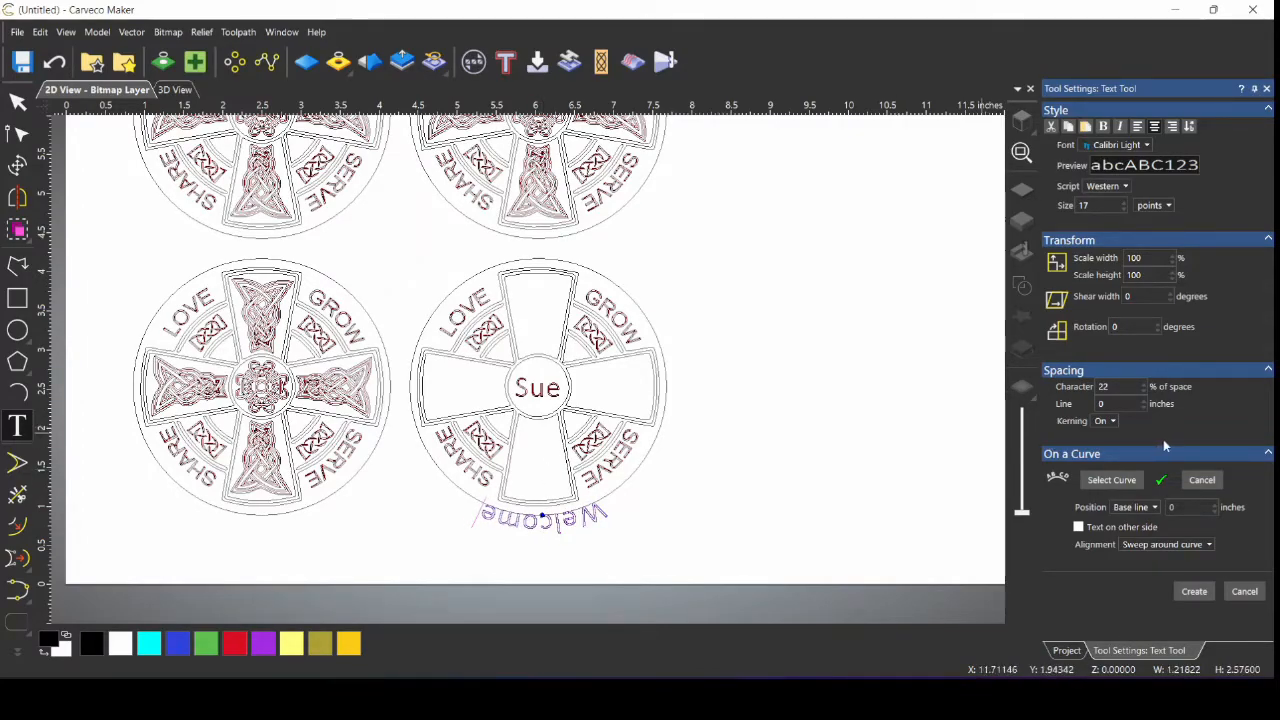
pyautogui.click(1175, 545)
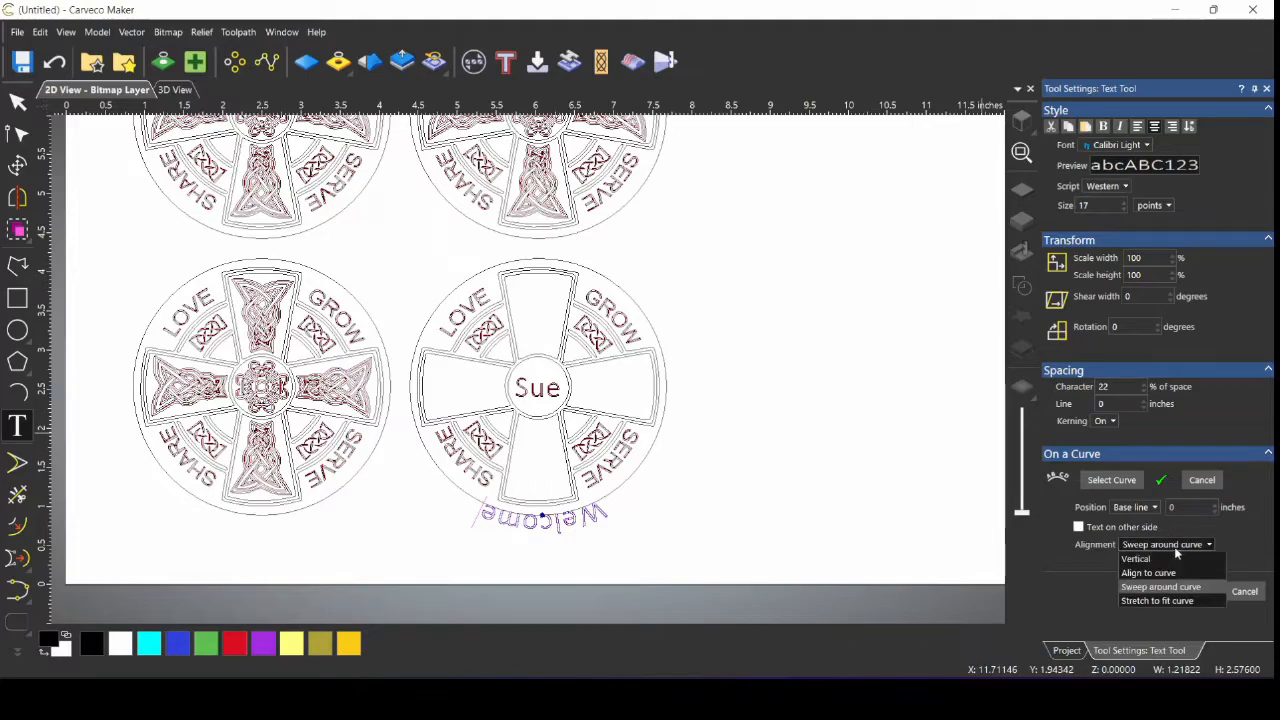
pyautogui.click(1176, 549)
pyautogui.click(1127, 530)
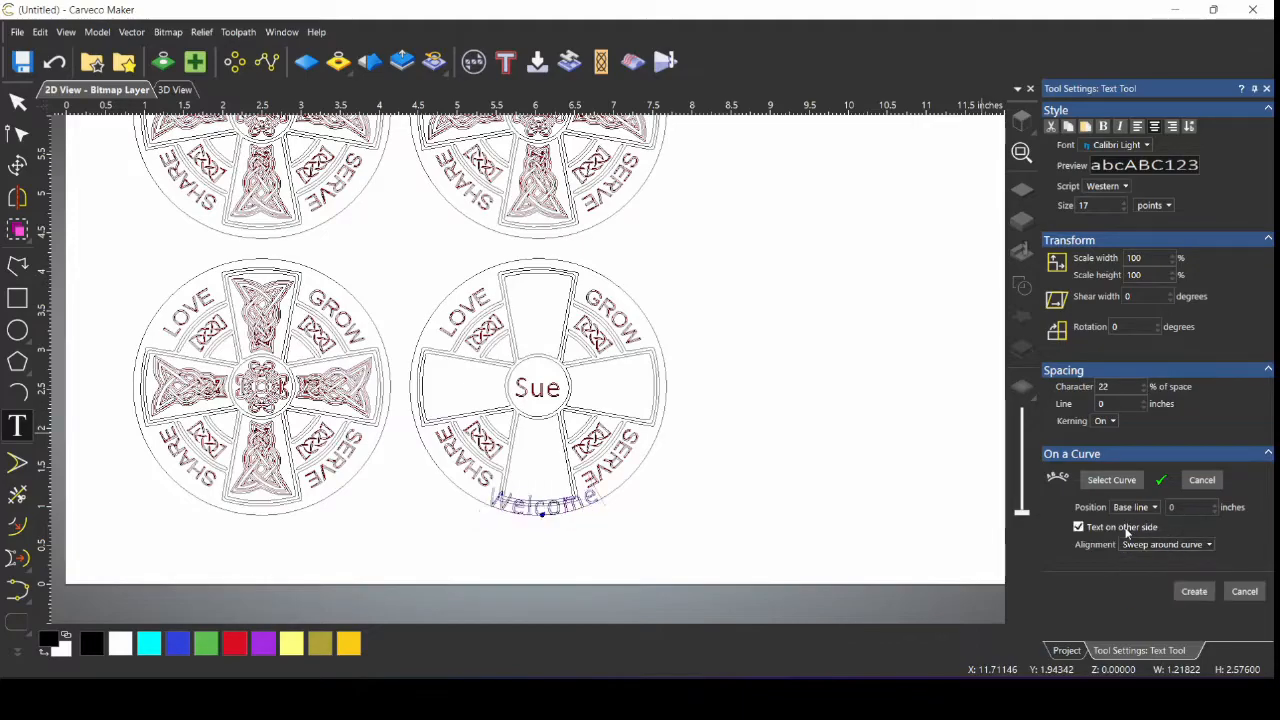
pyautogui.click(1127, 530)
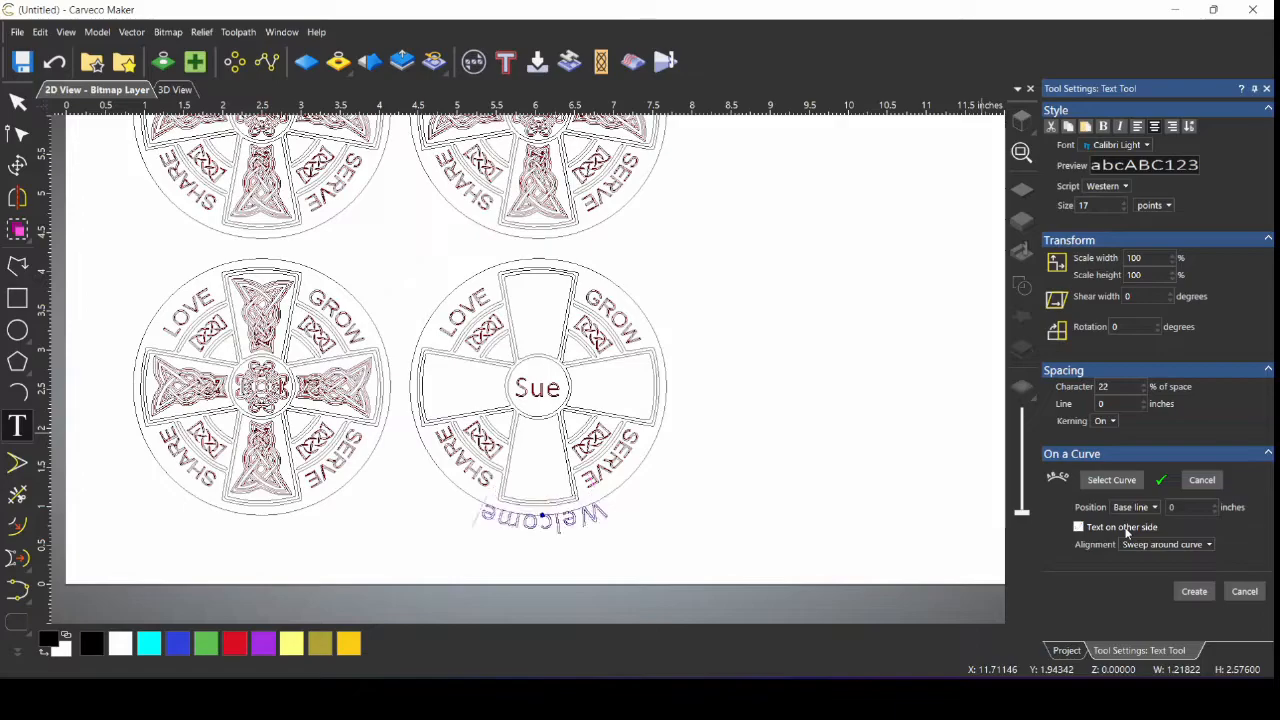
# Step: Try the Vertical, Align to curve and Stretch to fit curve alignments on the Welcome text
pyautogui.click(1155, 547)
pyautogui.click(1156, 560)
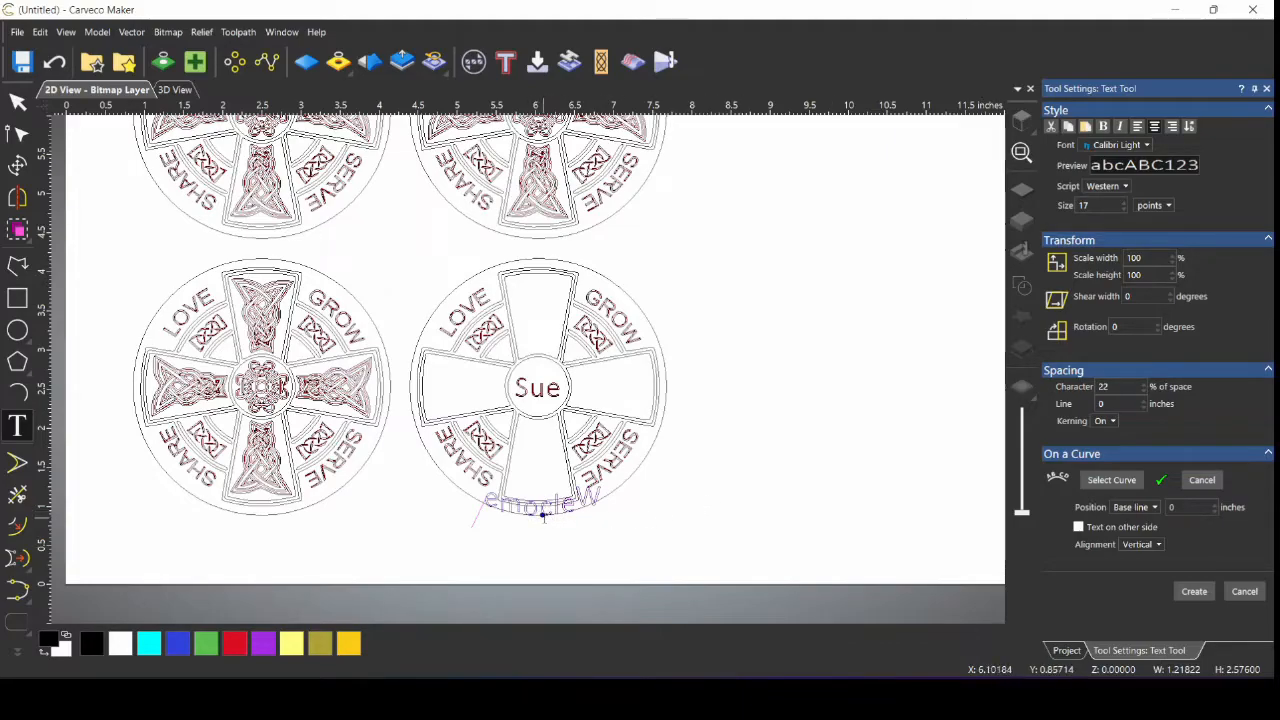
pyautogui.moveTo(541, 514)
pyautogui.mouseDown()
pyautogui.moveTo(629, 475)
pyautogui.moveTo(687, 373)
pyautogui.moveTo(666, 405)
pyautogui.moveTo(471, 487)
pyautogui.moveTo(417, 400)
pyautogui.moveTo(423, 372)
pyautogui.moveTo(463, 478)
pyautogui.moveTo(556, 513)
pyautogui.mouseUp()
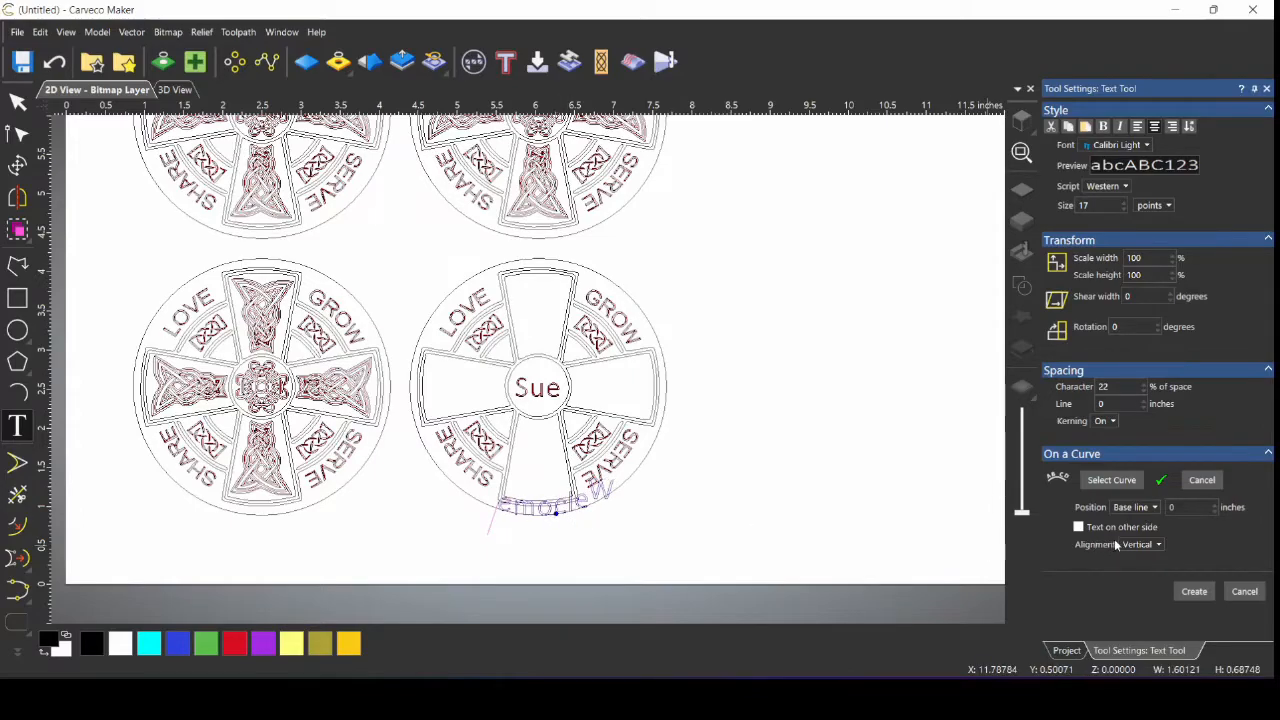
pyautogui.click(1140, 544)
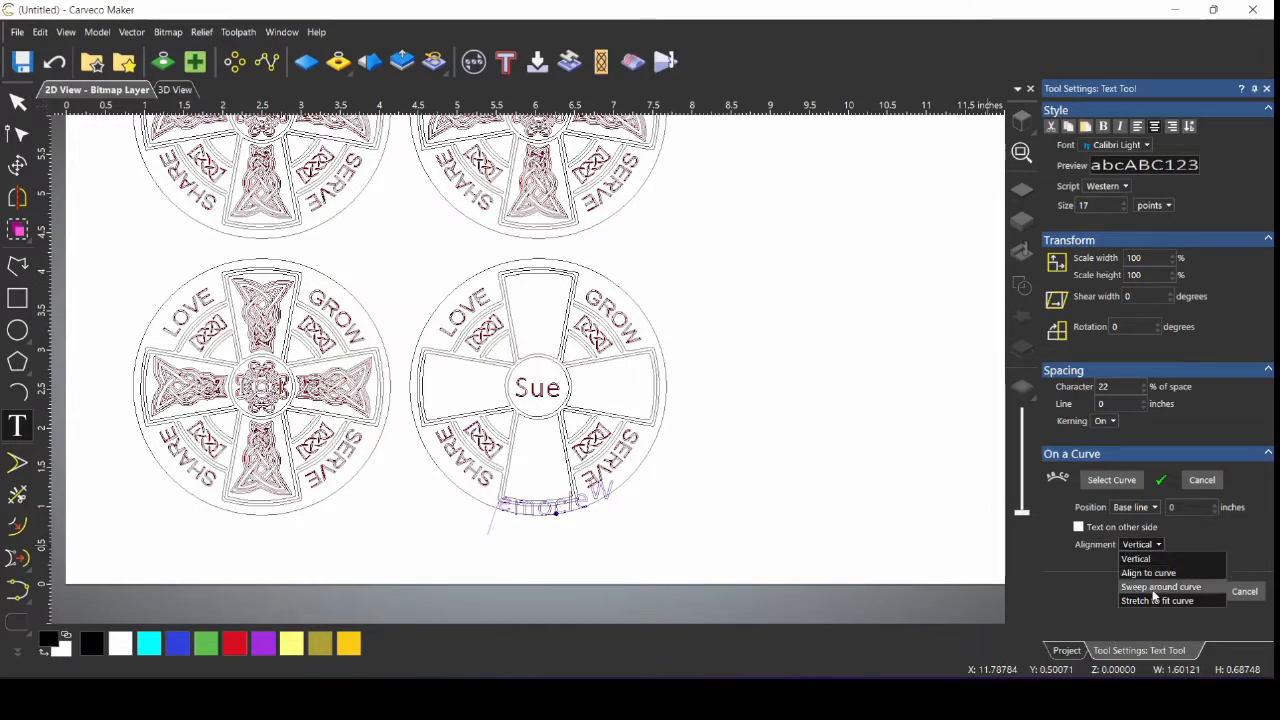
pyautogui.click(1151, 574)
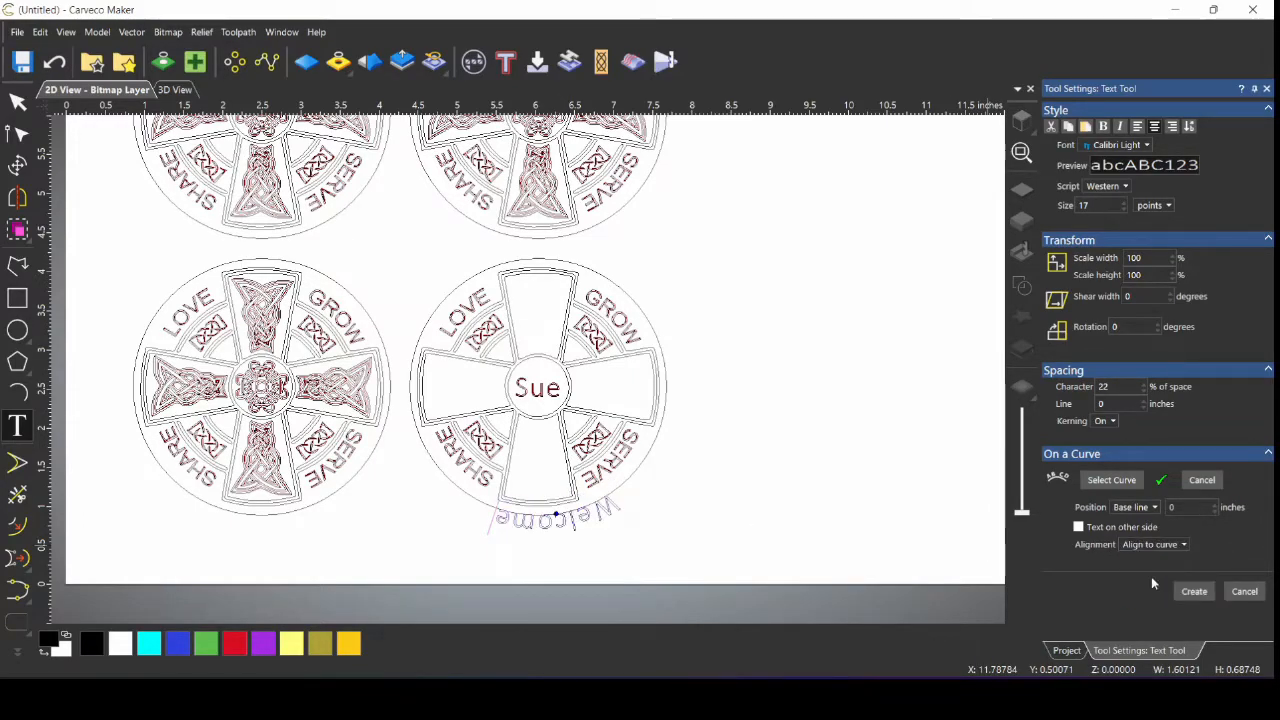
pyautogui.click(1155, 546)
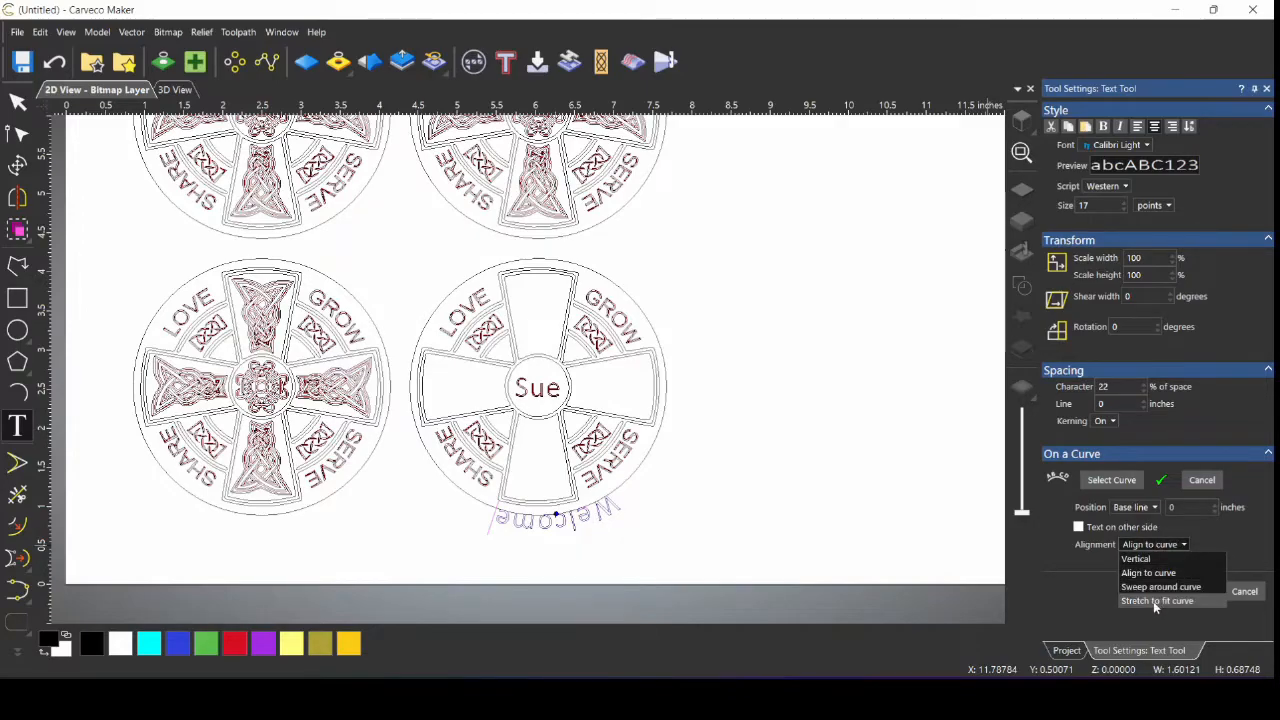
pyautogui.click(1142, 603)
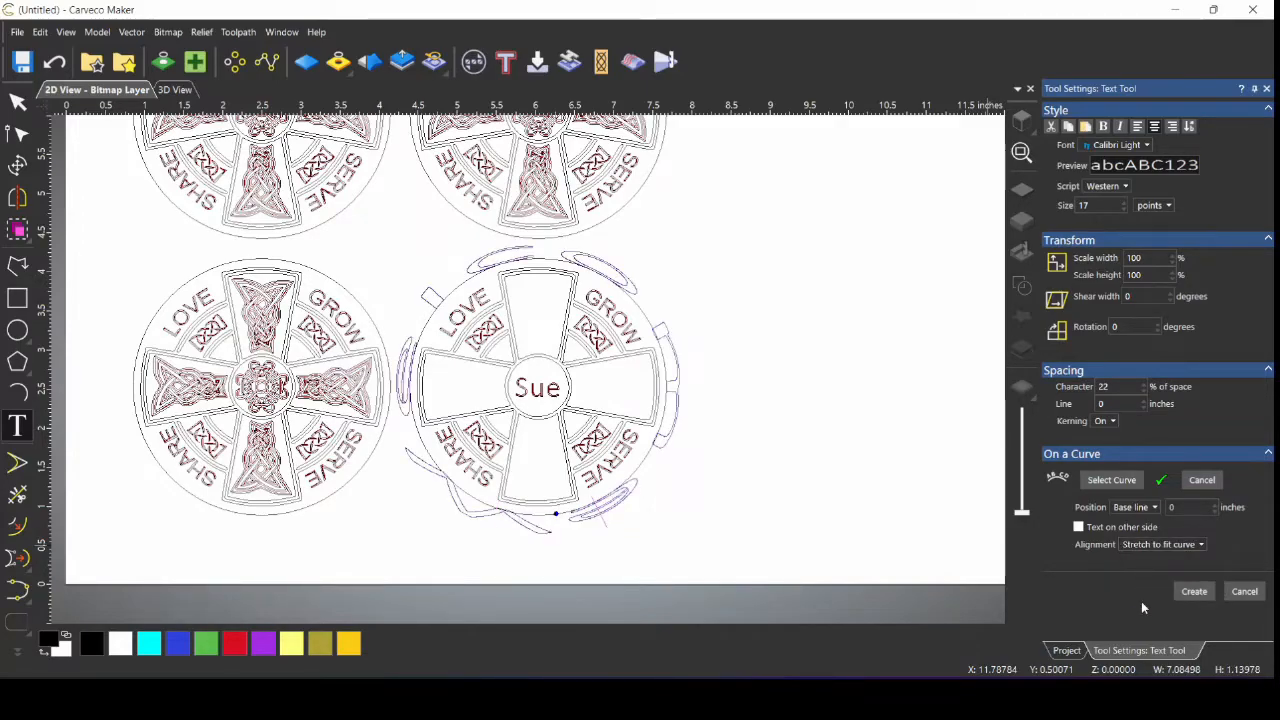
# Step: Set the Welcome text's alignment to Sweep around curve and centre it at the bottom of the circle
pyautogui.click(1135, 544)
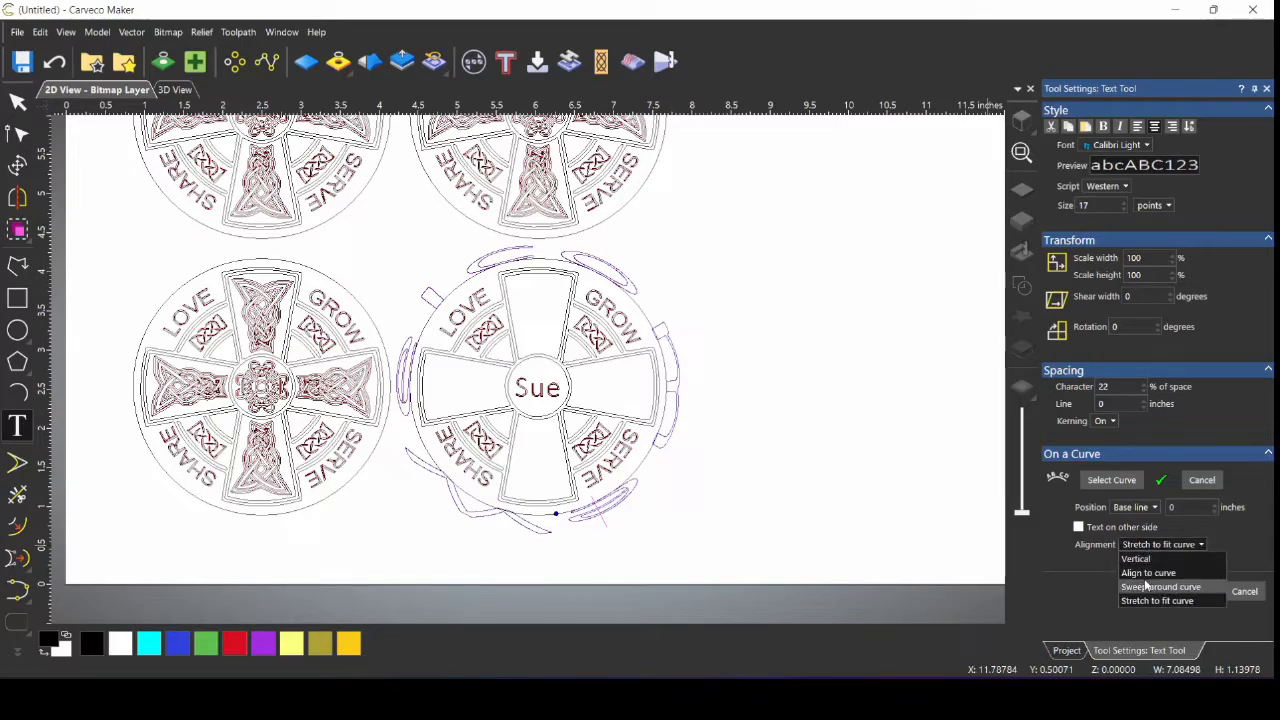
pyautogui.click(1145, 577)
pyautogui.click(1147, 546)
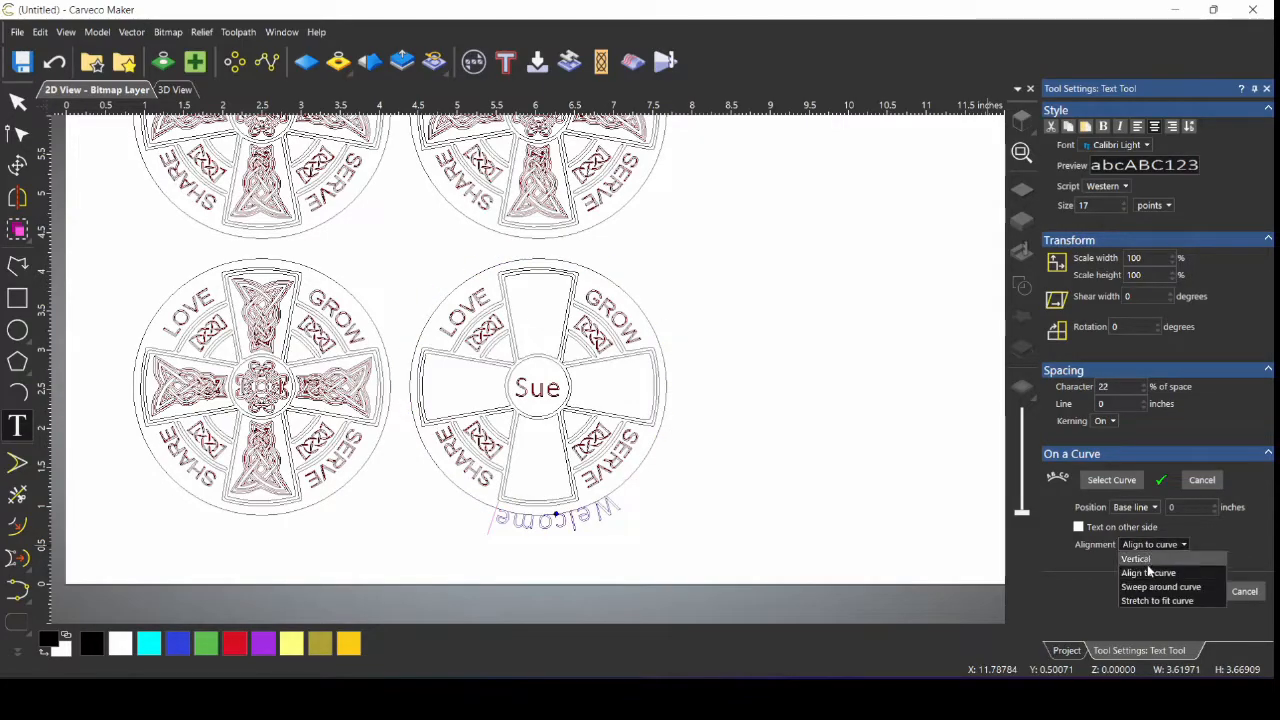
pyautogui.click(1140, 589)
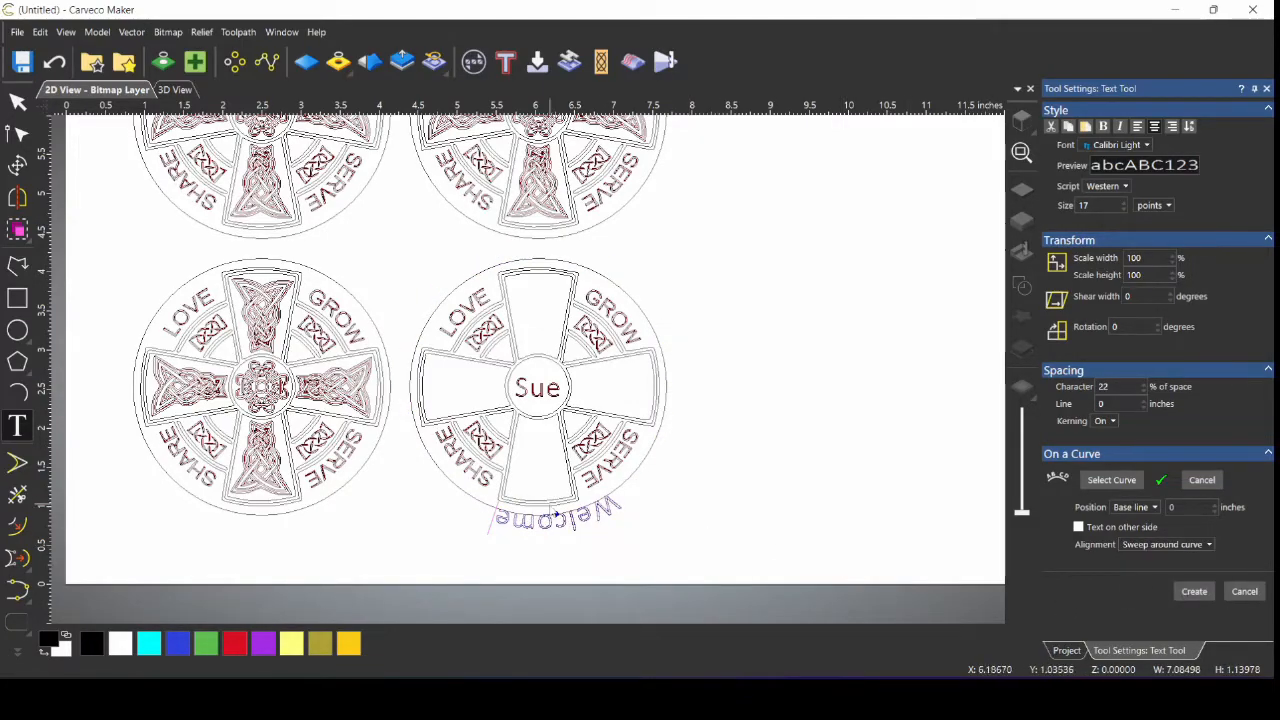
pyautogui.moveTo(556, 514); pyautogui.dragTo(537, 436)
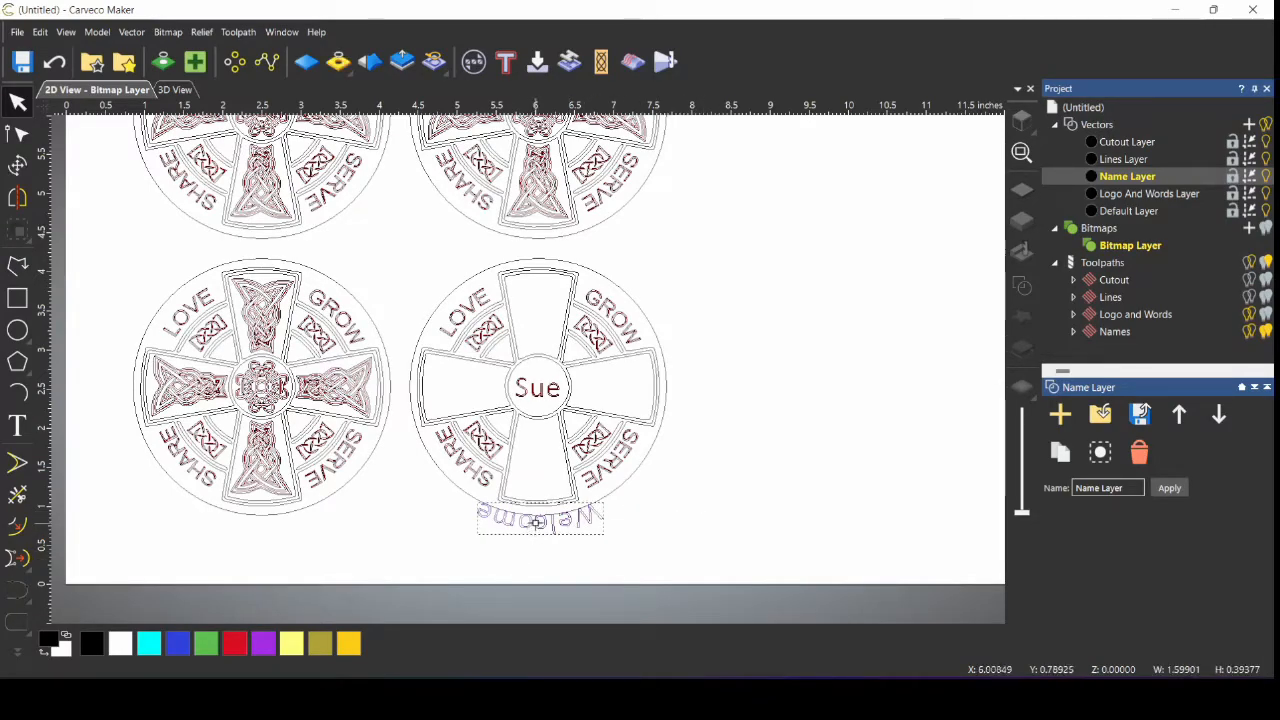
# Step: Move the Welcome text to the empty area beside the lower-right medallion and scale it to about 1.48 inches wide
pyautogui.moveTo(537, 522); pyautogui.dragTo(828, 409)
pyautogui.click(880, 417)
pyautogui.click(884, 406)
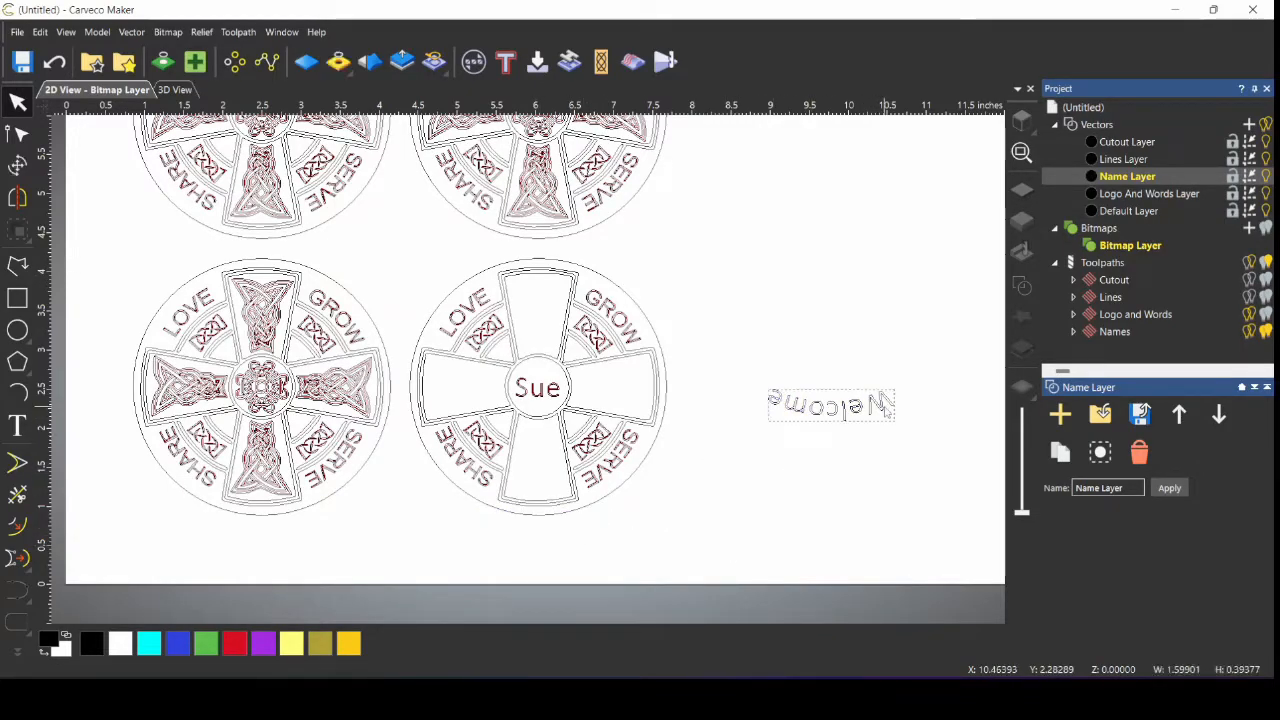
pyautogui.click(17, 165)
pyautogui.moveTo(893, 390)
pyautogui.mouseDown()
pyautogui.moveTo(828, 341)
pyautogui.moveTo(885, 368)
pyautogui.mouseUp()
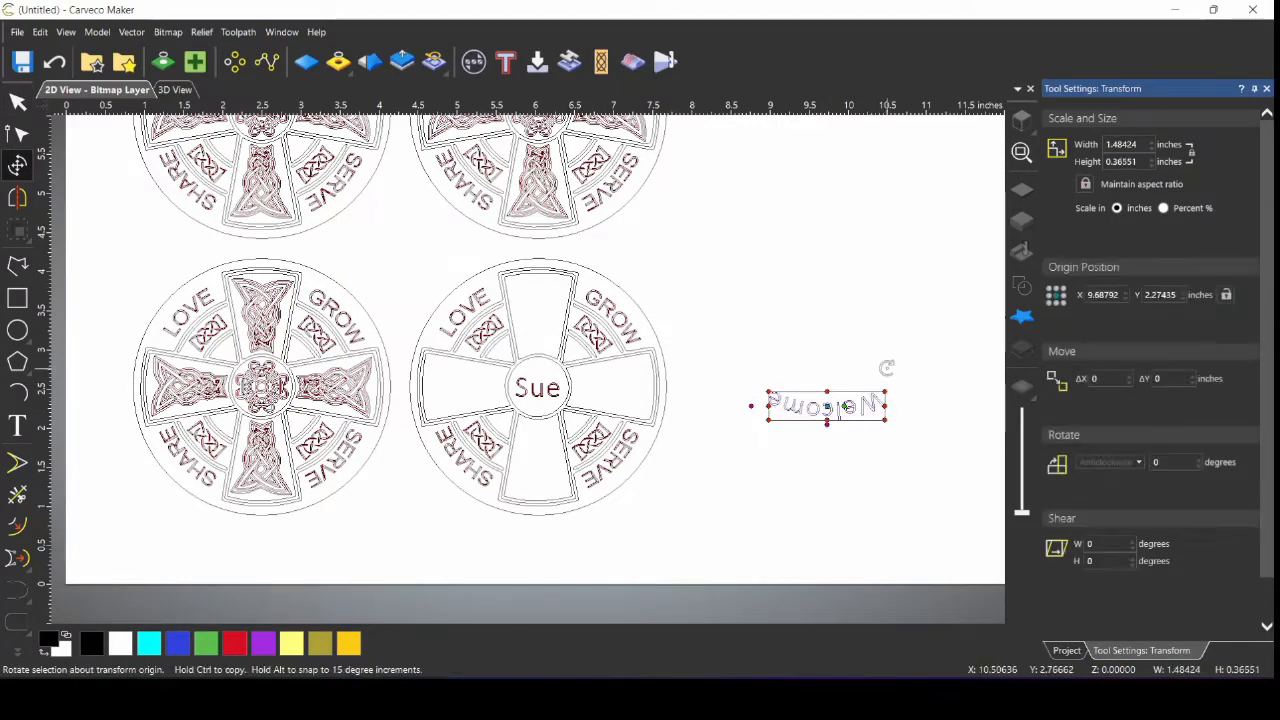
pyautogui.hotkey('ctrl', 'z')
pyautogui.press('Escape')
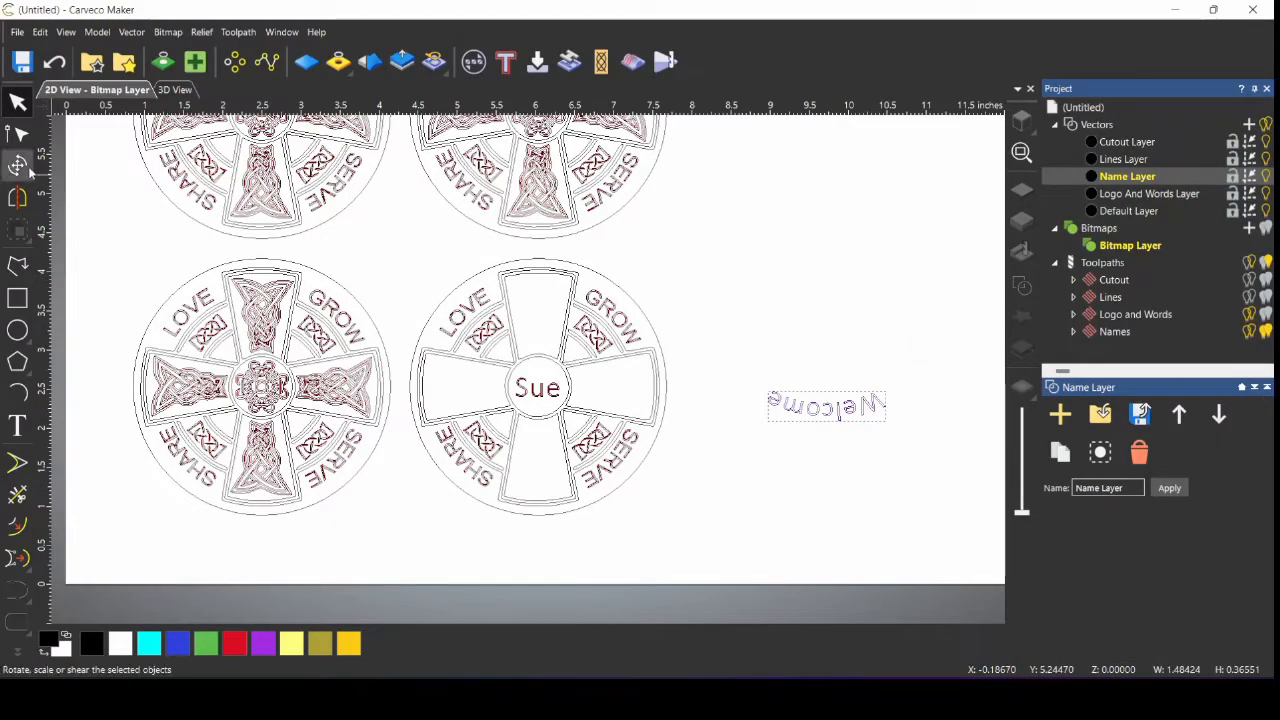
# Step: Rotate the curved Welcome text about 178.8 degrees anticlockwise so it reads upright
pyautogui.click(28, 170)
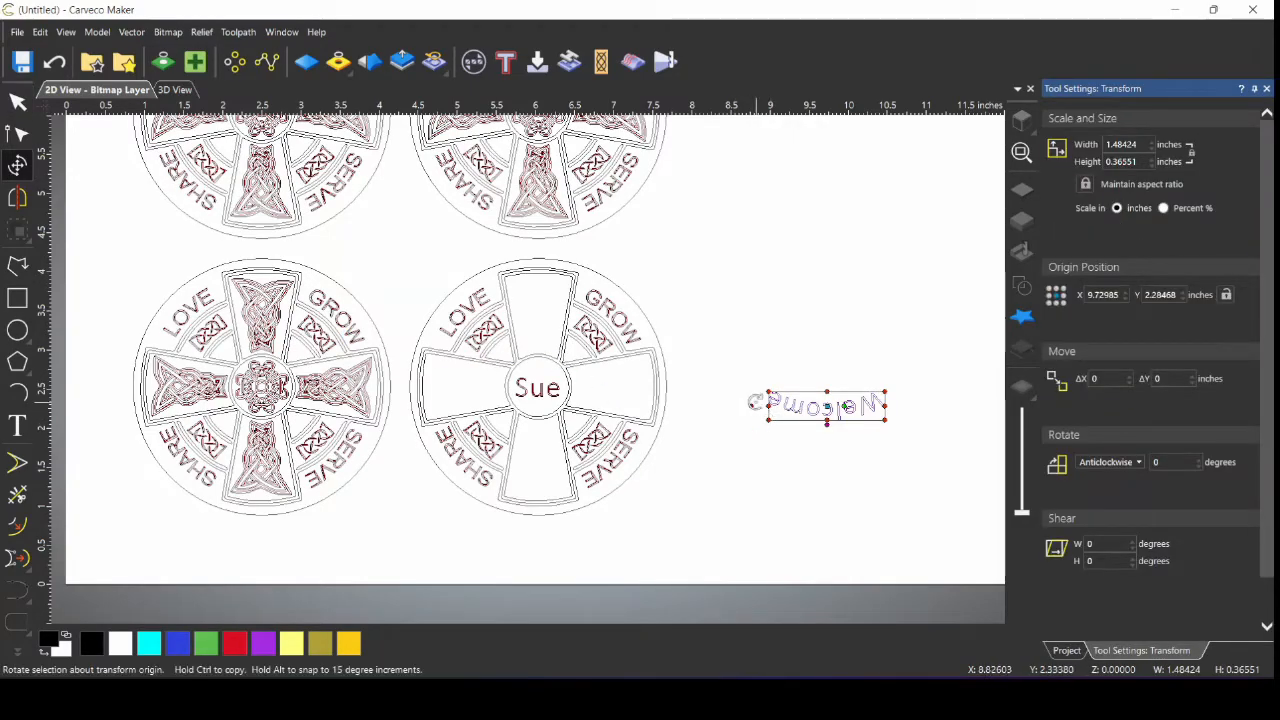
pyautogui.moveTo(755, 408); pyautogui.dragTo(898, 411)
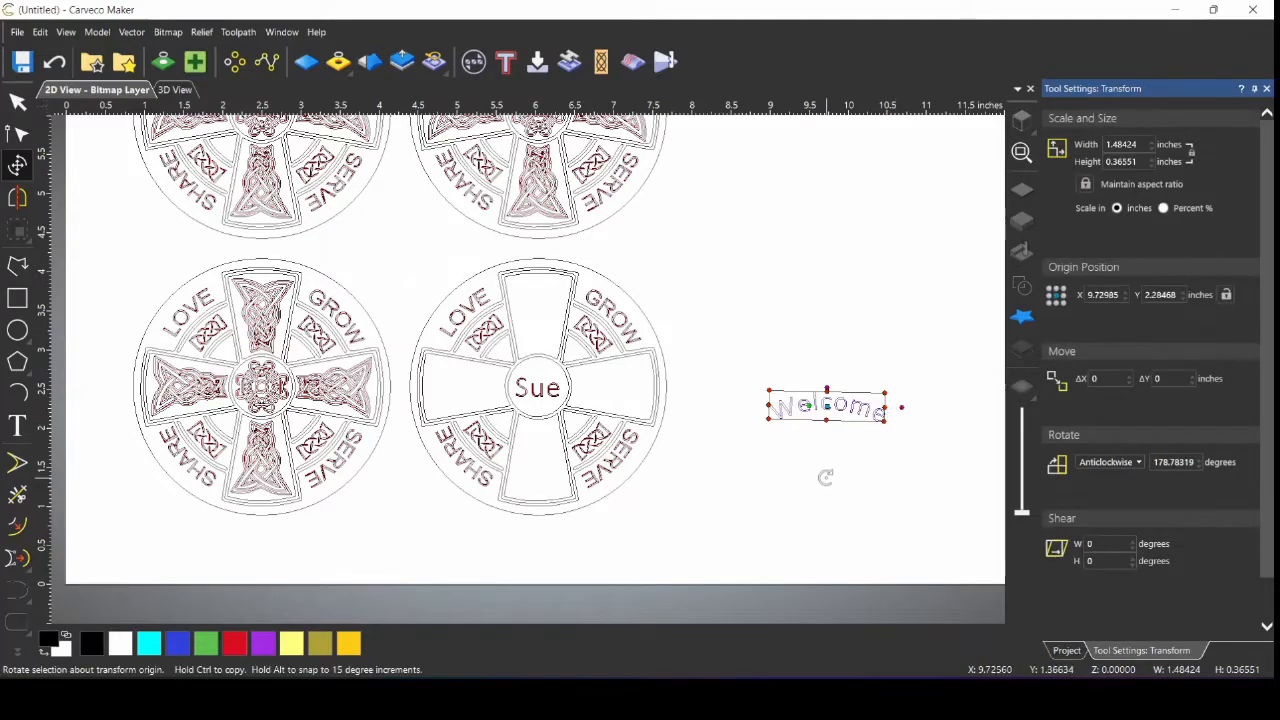
pyautogui.press('Escape')
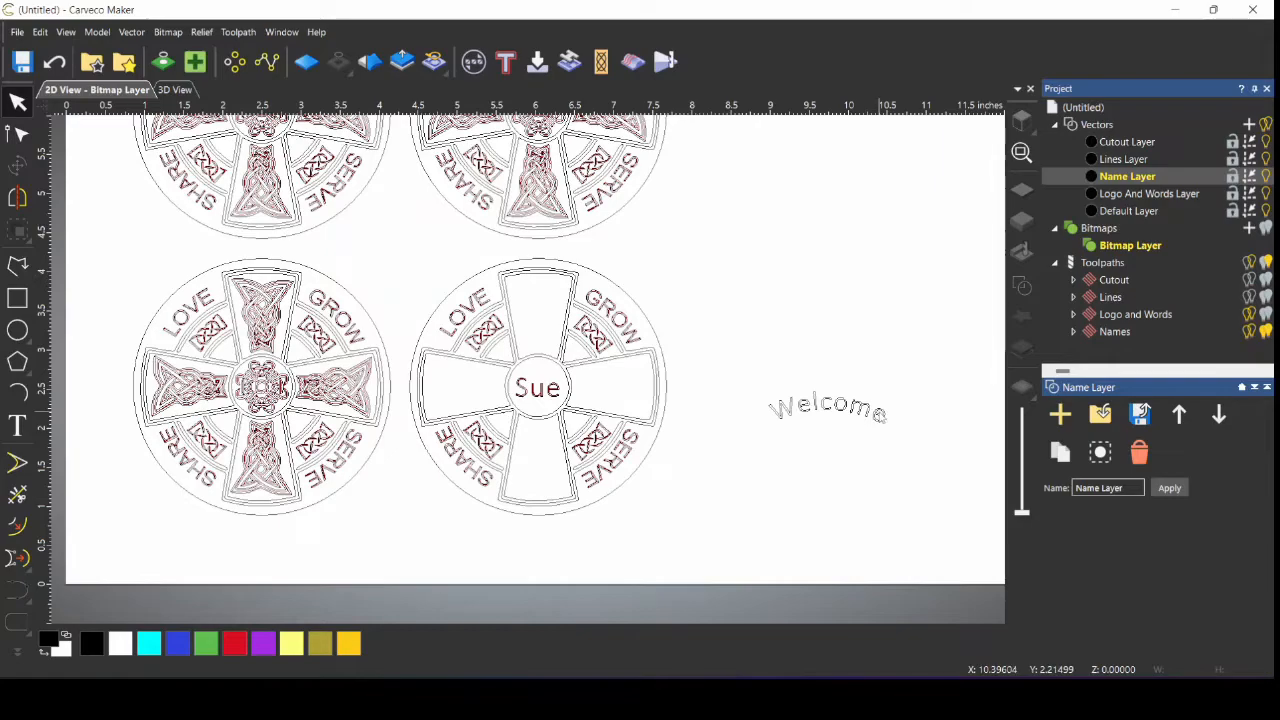
# Step: Try to edit the rotated Welcome text with the Text tool, and delete the text from the work area
pyautogui.click(17, 426)
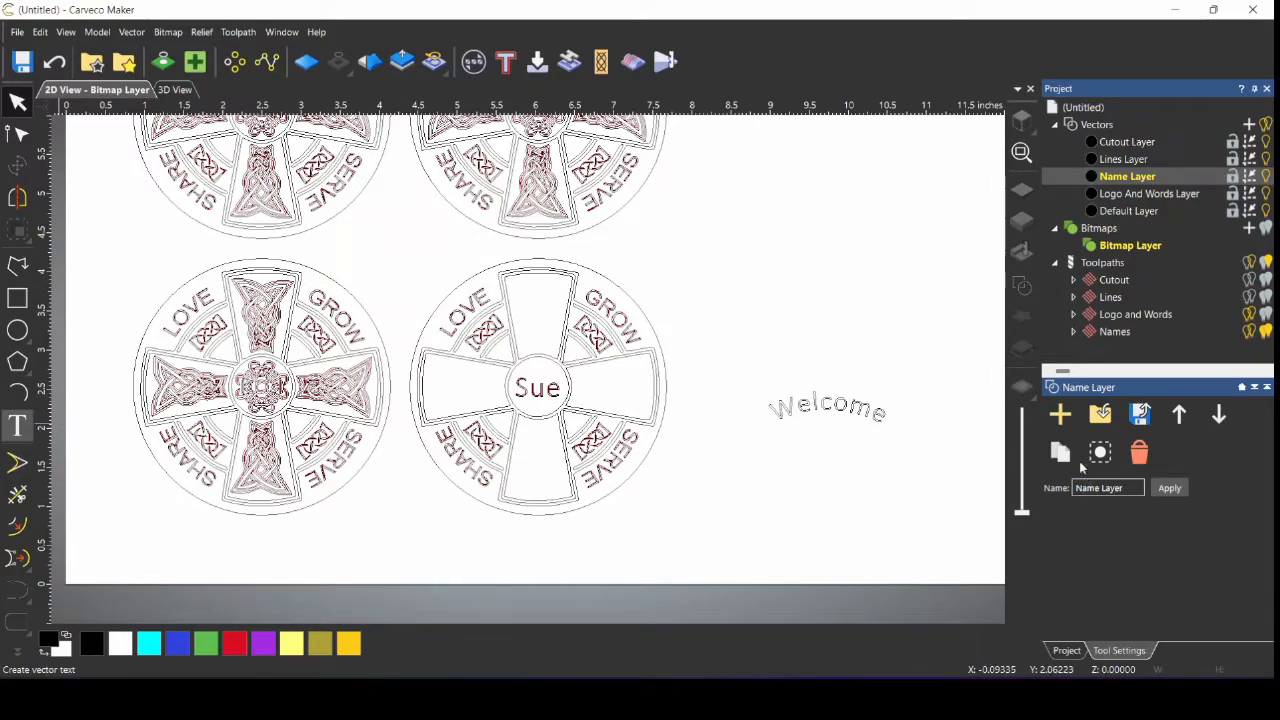
pyautogui.click(884, 420)
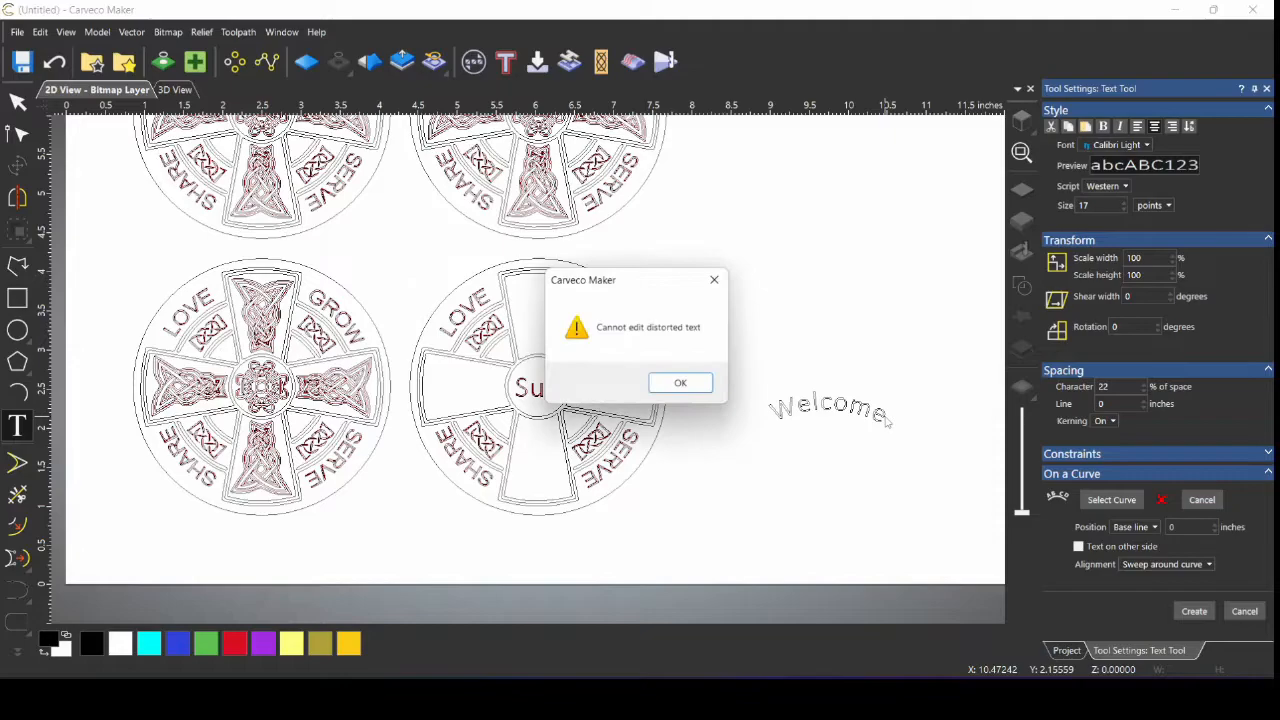
pyautogui.click(682, 387)
pyautogui.click(751, 355)
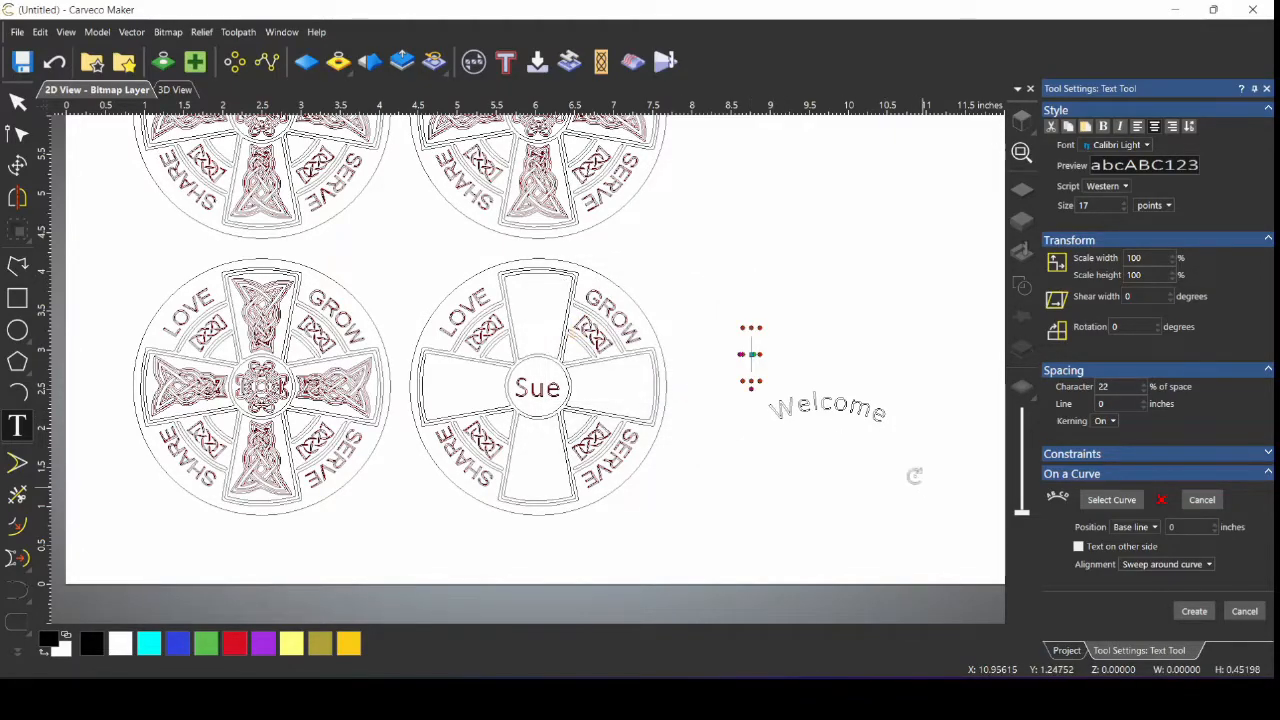
pyautogui.press('Escape')
pyautogui.moveTo(730, 358); pyautogui.dragTo(917, 471)
pyautogui.press('Delete')
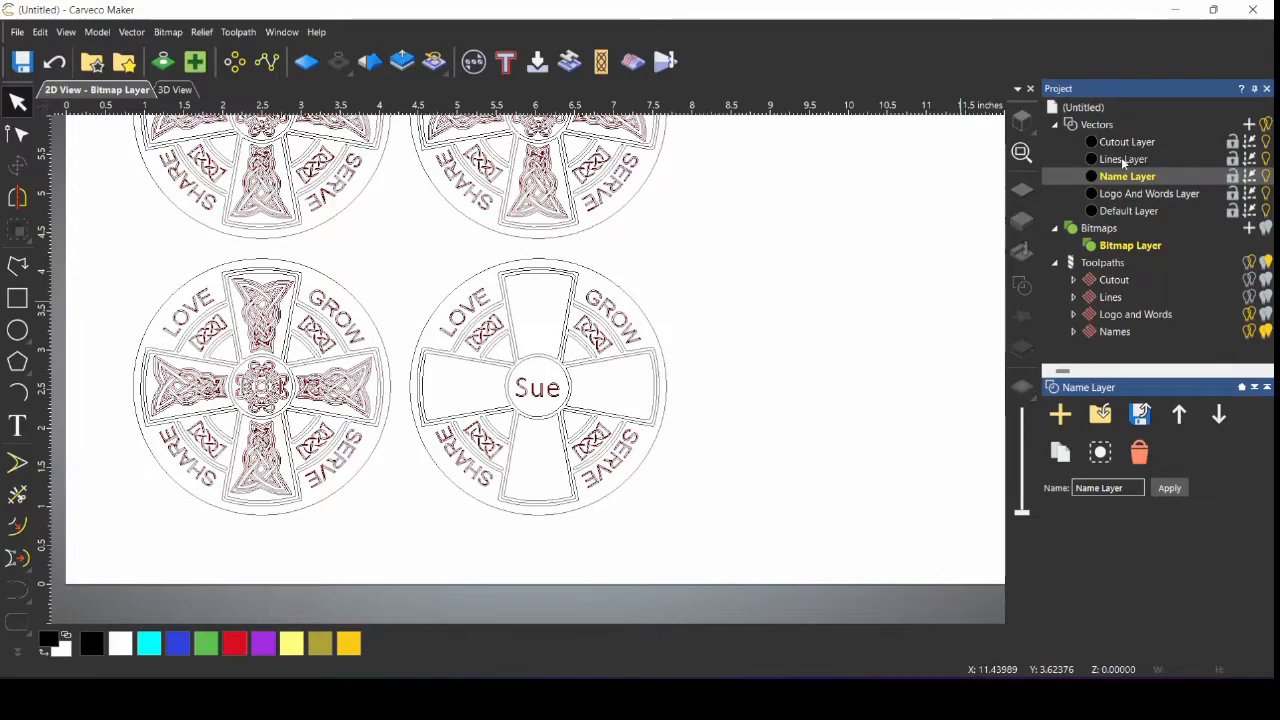
# Step: Hide the Cutout, Lines, Name, and Logo And Words vector layers
pyautogui.click(1266, 142)
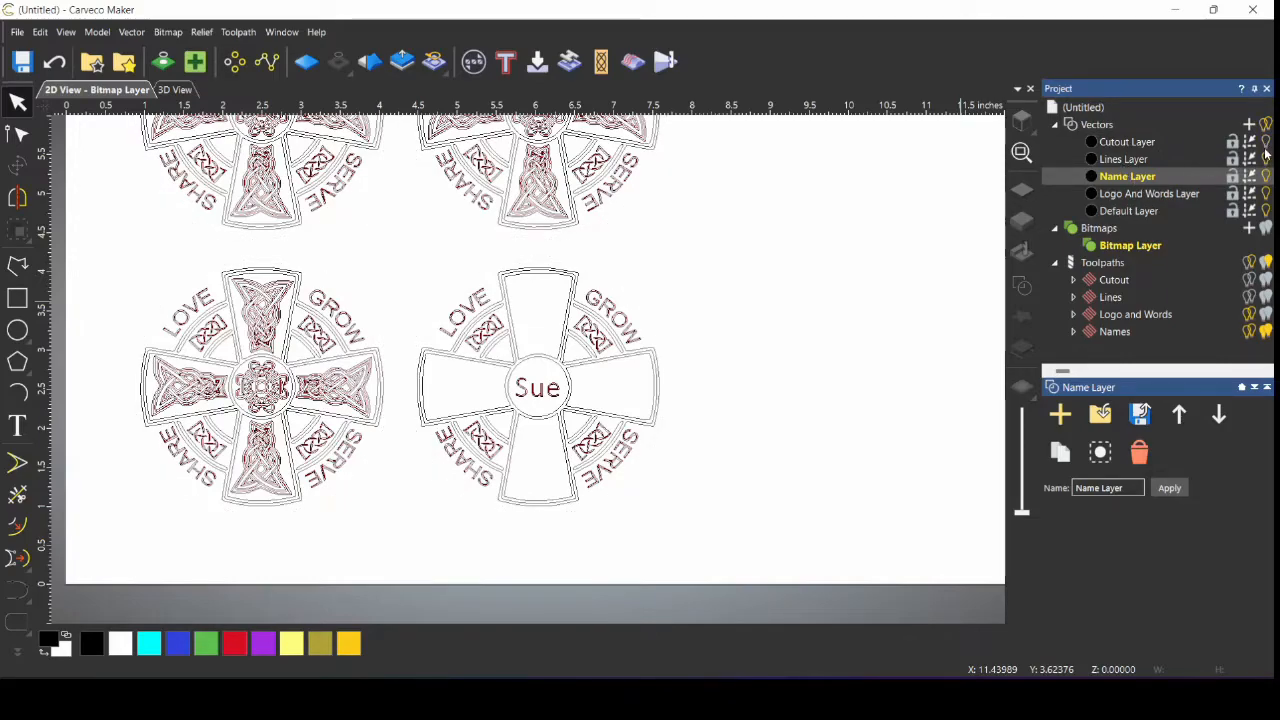
pyautogui.click(1266, 159)
pyautogui.click(1266, 176)
pyautogui.click(1265, 195)
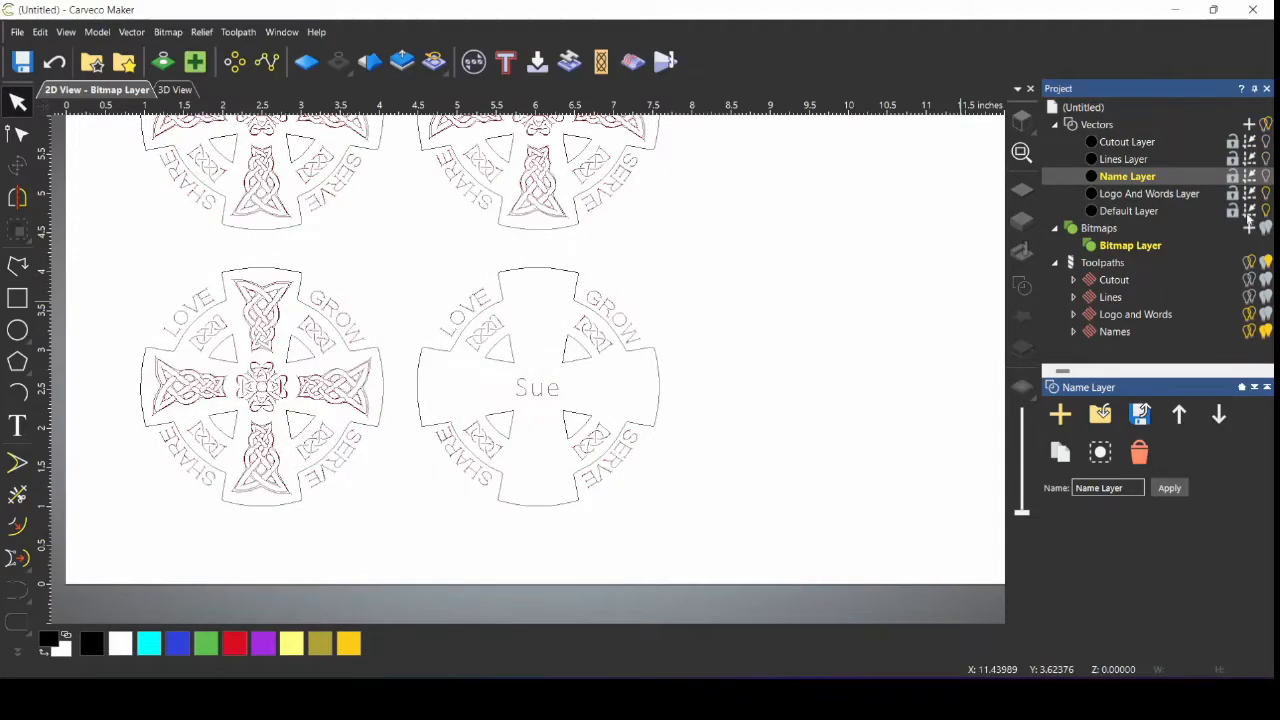
pyautogui.scroll(-2, 840, 294)
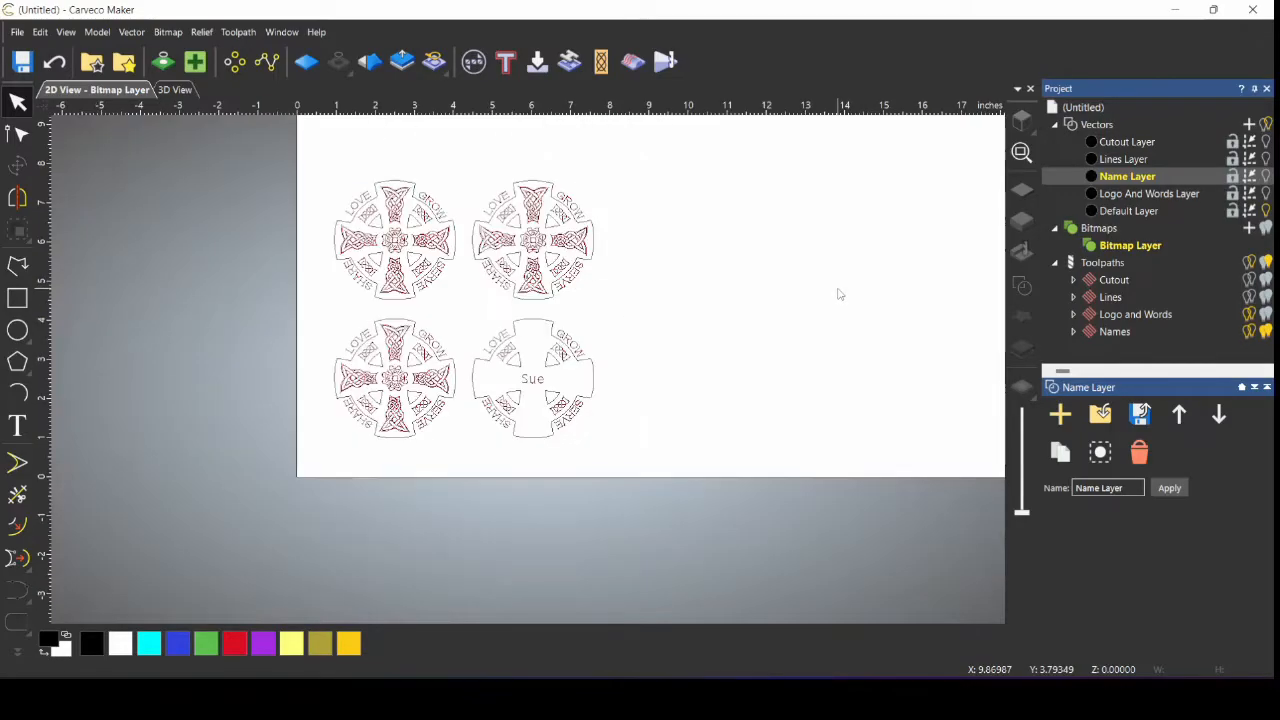
# Step: Hide all the toolpaths in the 2D view and show the Lines vector layer
pyautogui.click(1265, 262)
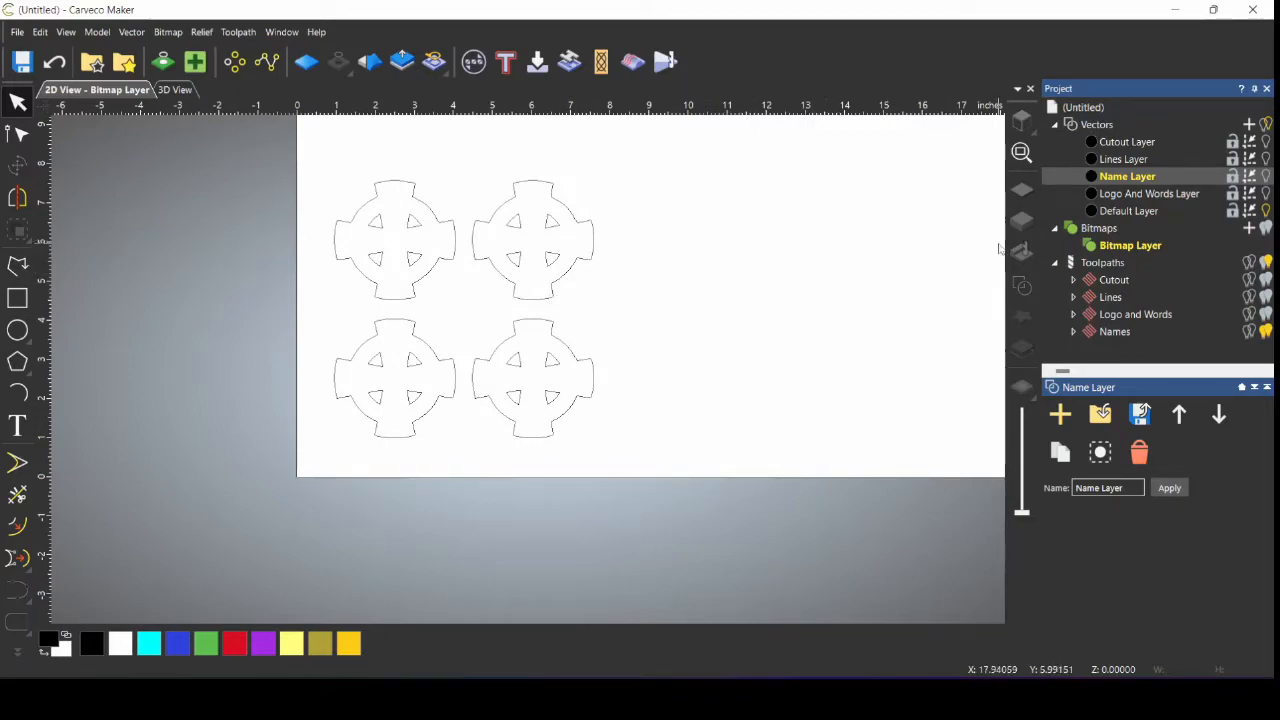
pyautogui.click(1266, 160)
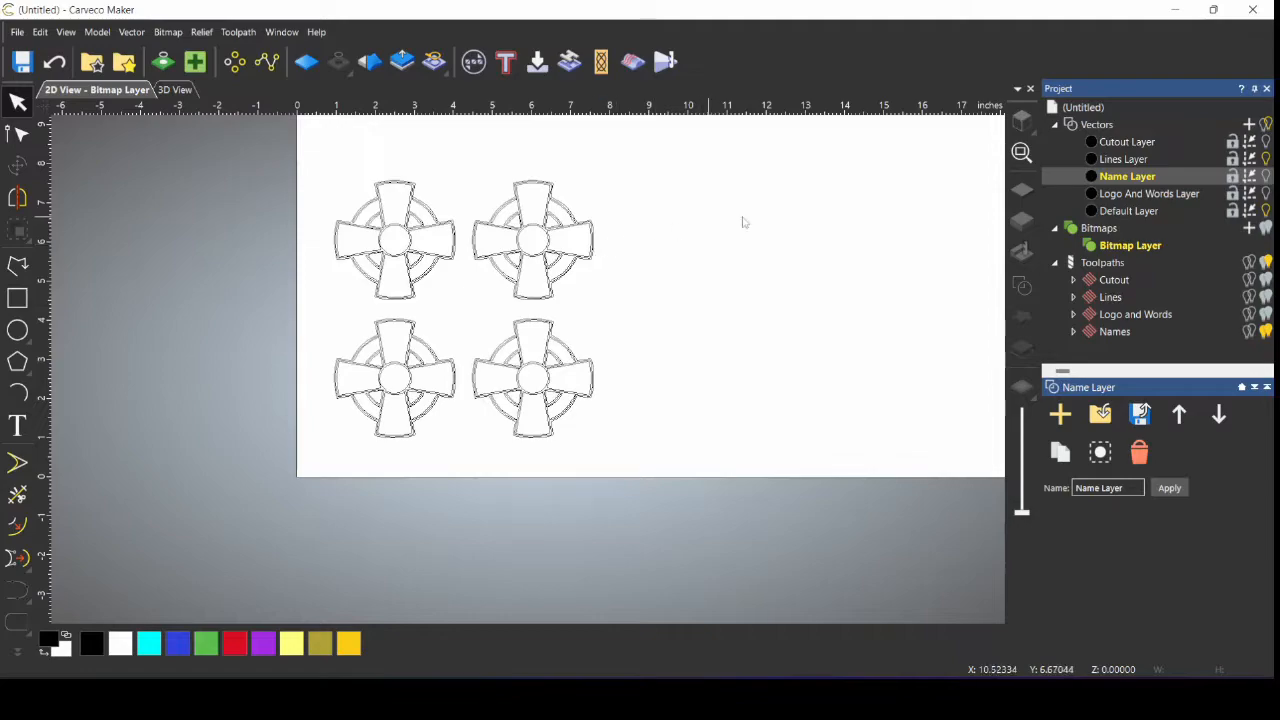
# Step: Review the Cutout toolpath's profiling settings and layer choices, keeping its vector association on Cutout Layer
pyautogui.doubleClick(1110, 280)
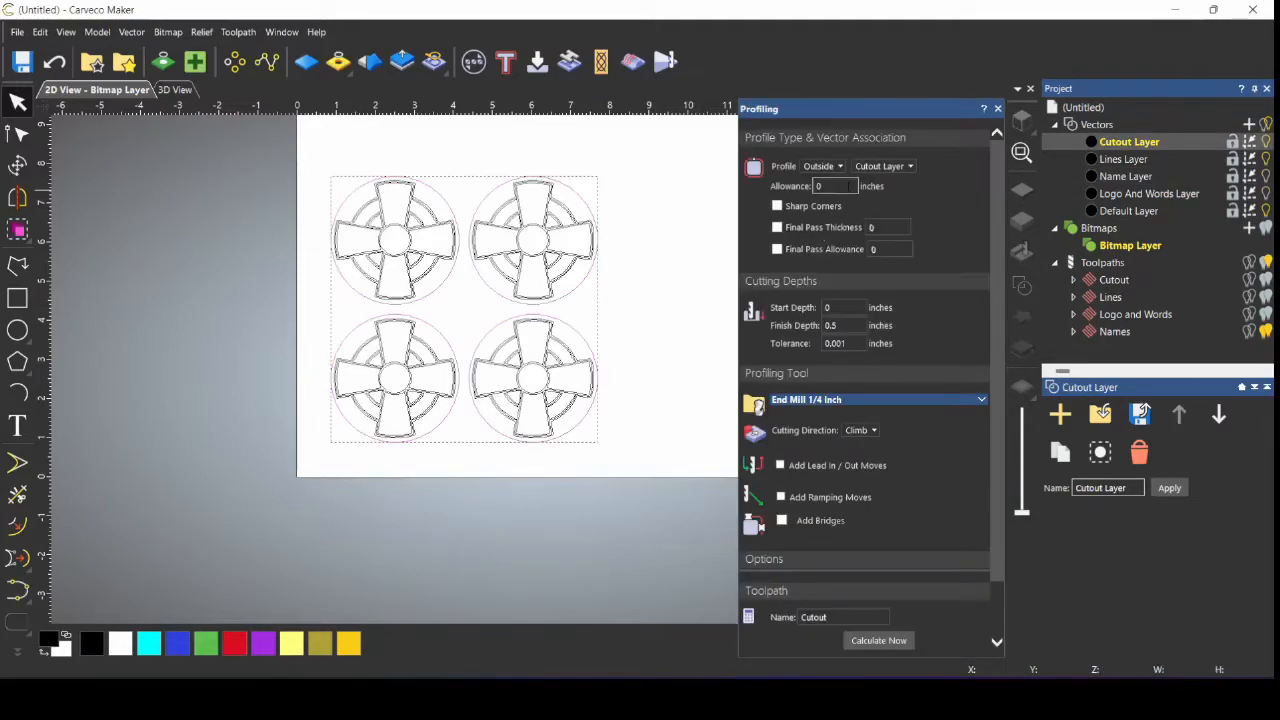
pyautogui.click(895, 167)
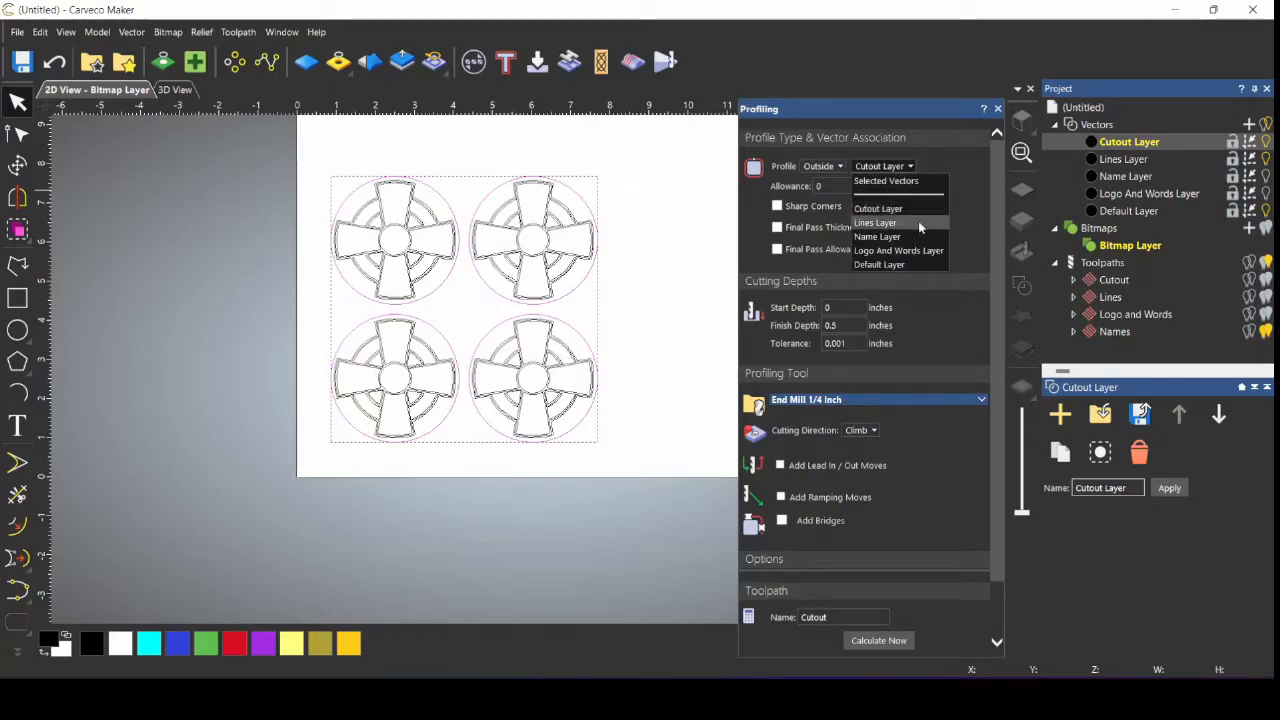
pyautogui.click(918, 208)
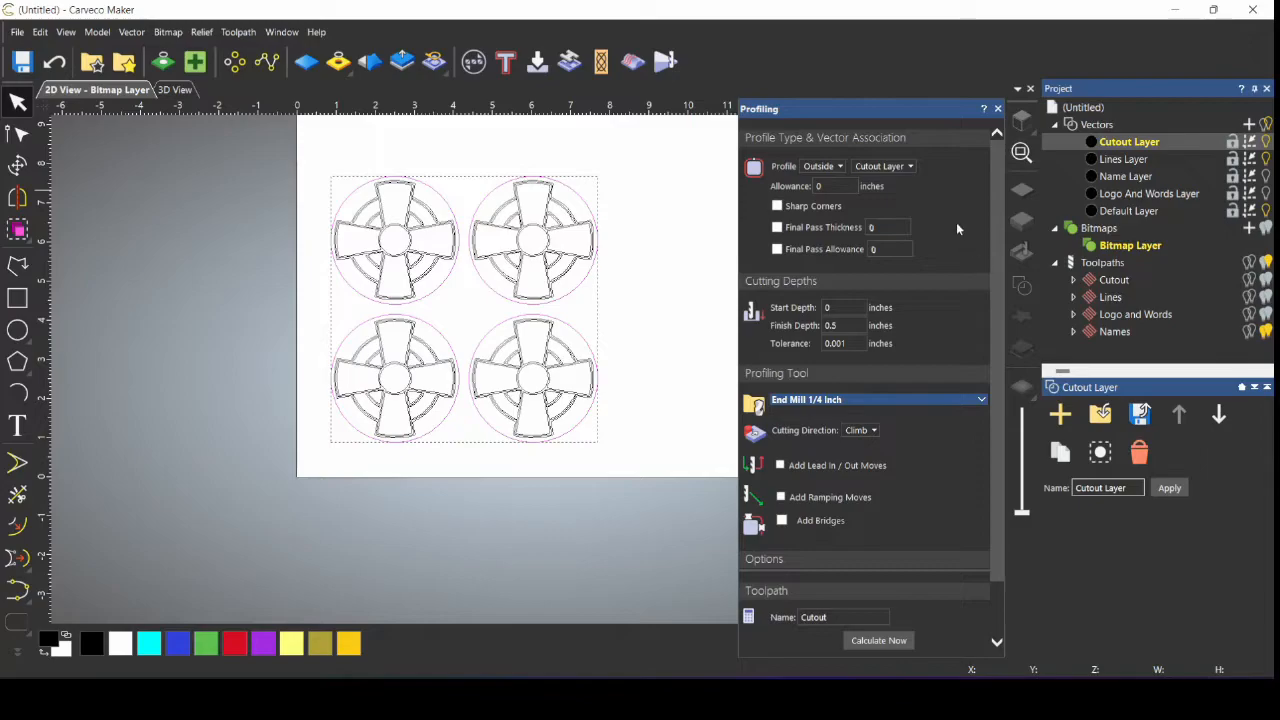
pyautogui.click(997, 109)
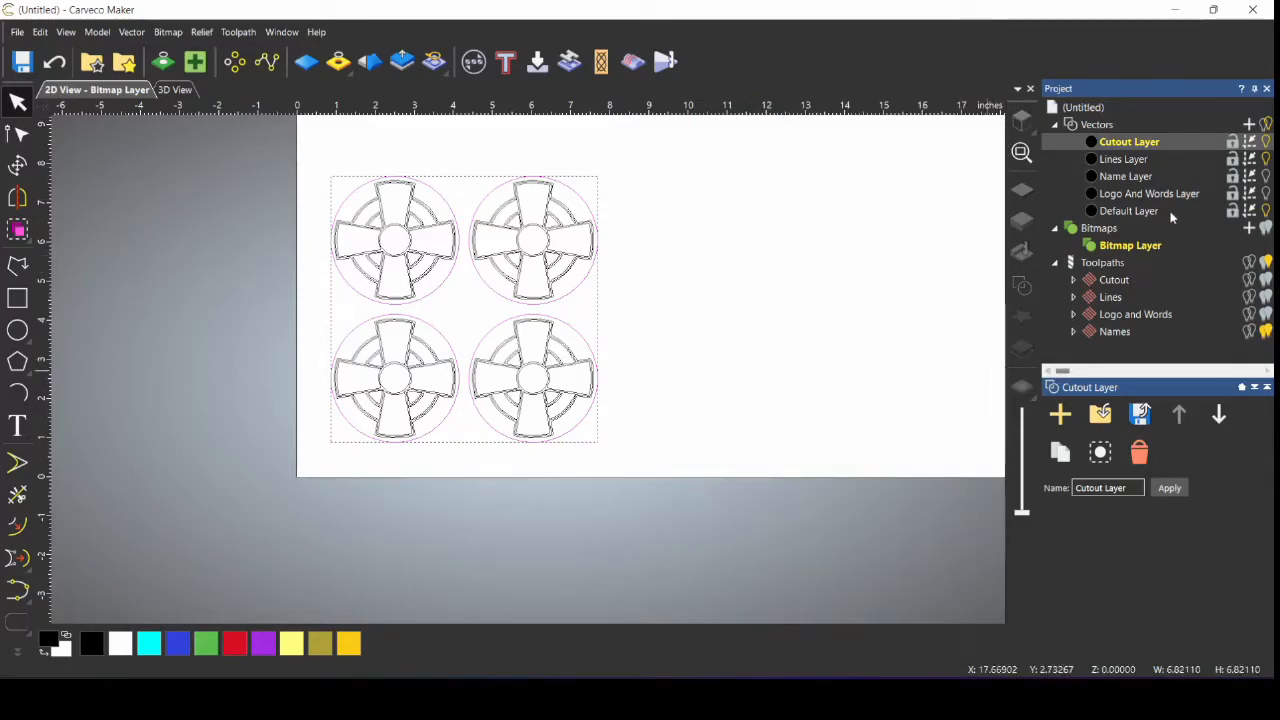
# Step: Show the Name and Logo And Words vector layers, and toggle the Lines layer off and back on
pyautogui.click(1265, 195)
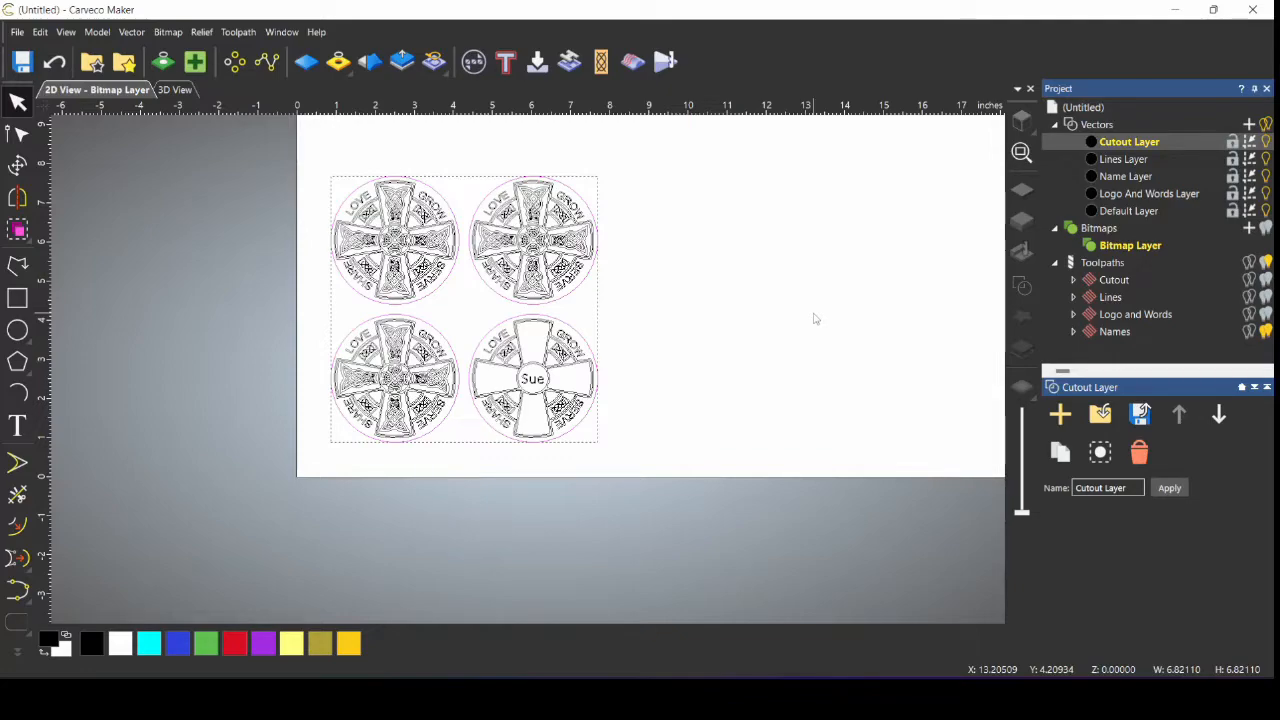
pyautogui.click(1265, 162)
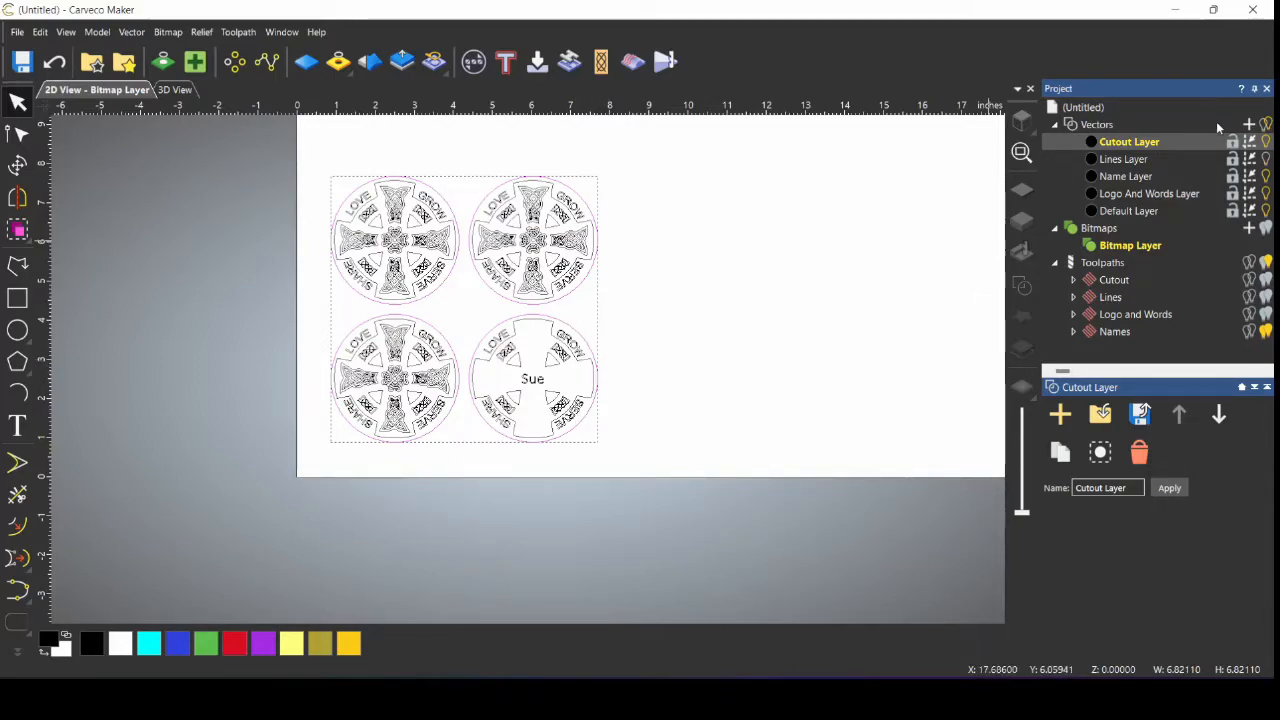
pyautogui.click(1265, 160)
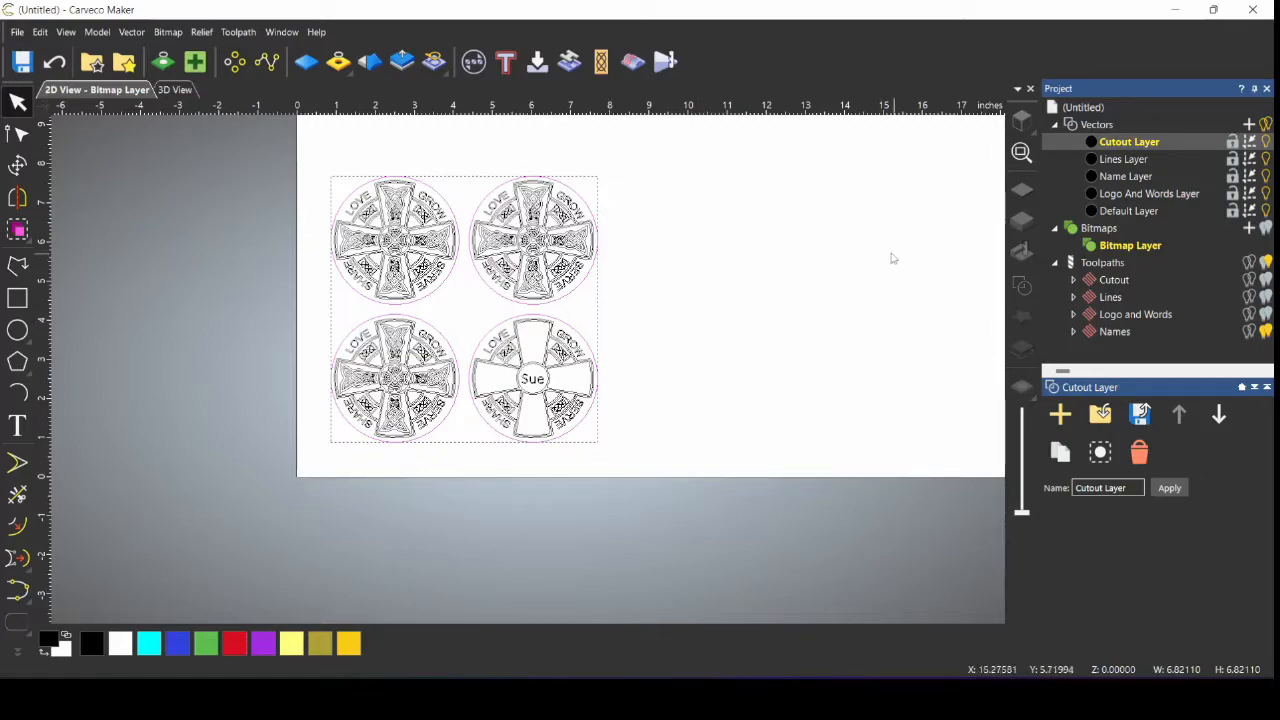
# Step: Replace the name at the centre of the lower-right medallion with another first name using the Text tool
pyautogui.click(532, 379)
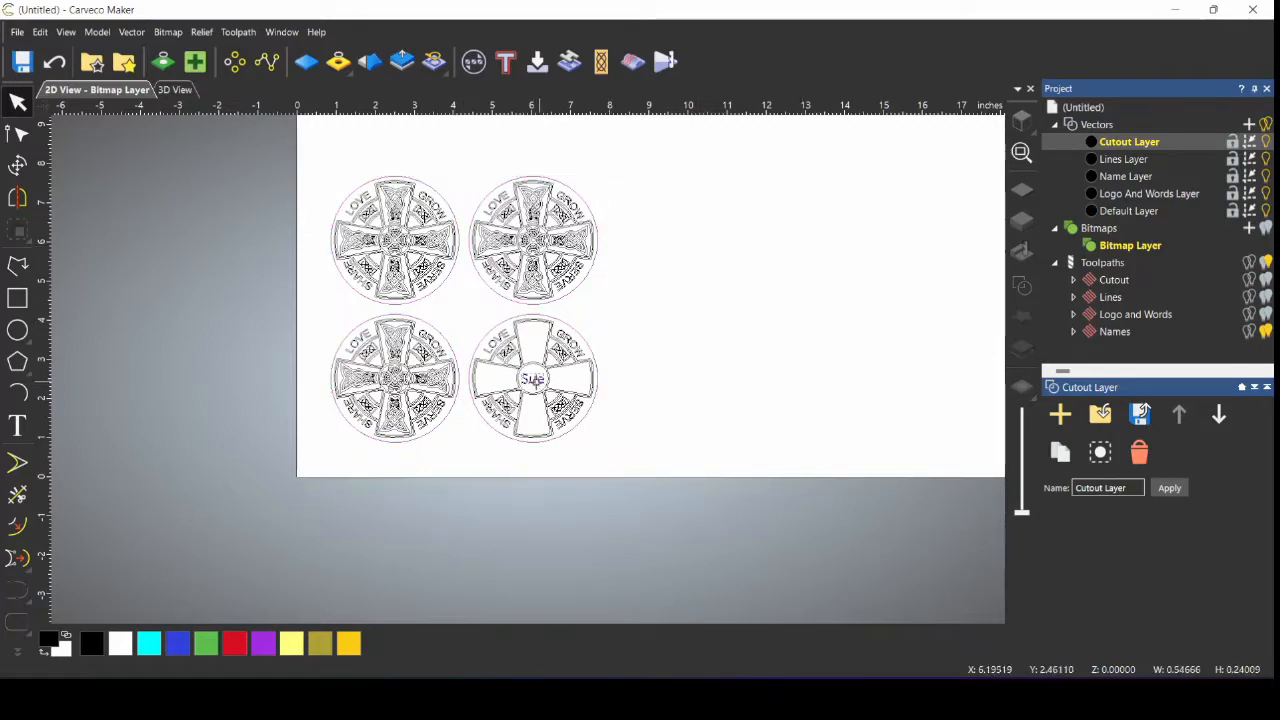
pyautogui.click(17, 426)
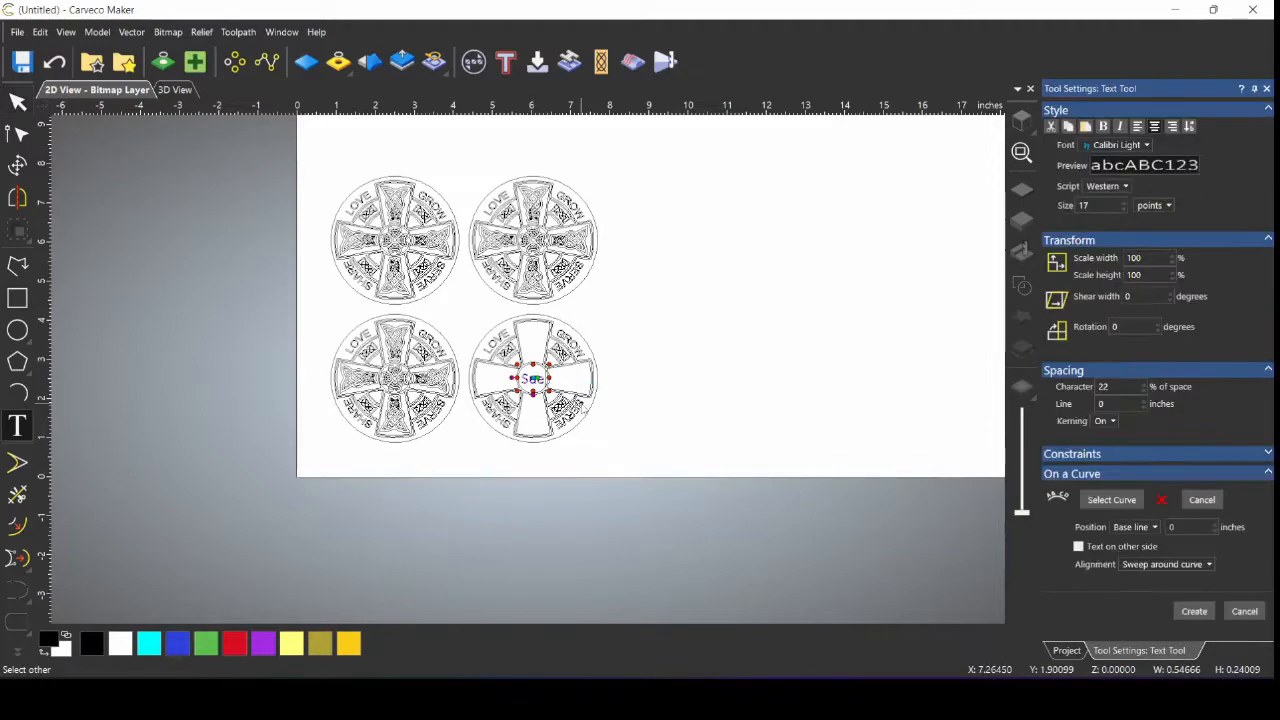
pyautogui.press('BackSpace')
pyautogui.press('BackSpace')
pyautogui.press('BackSpace')
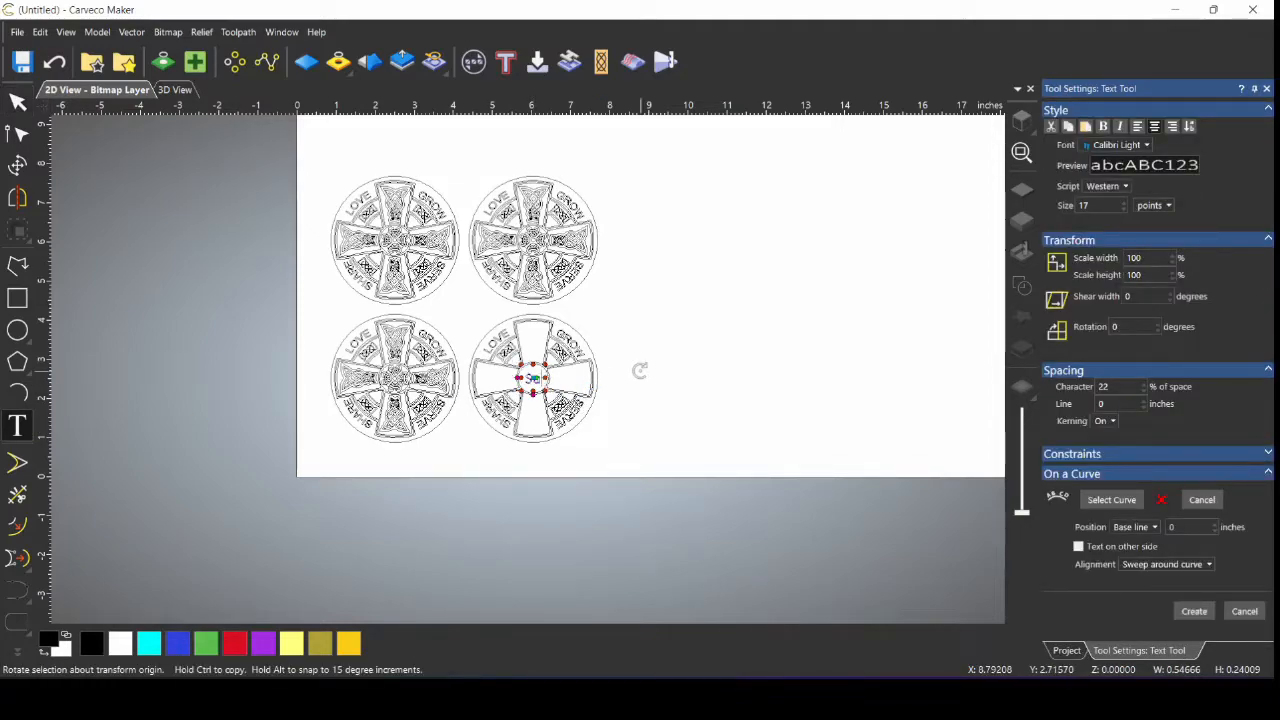
pyautogui.write('Bob')
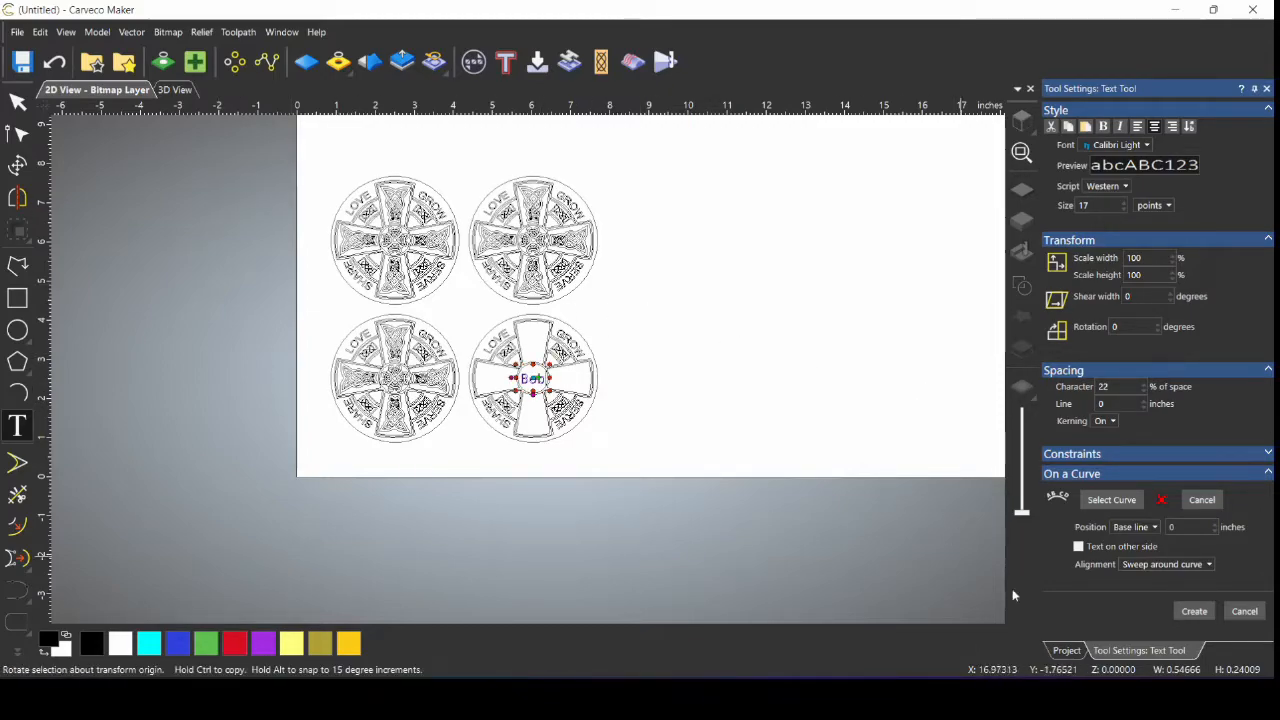
pyautogui.click(1194, 611)
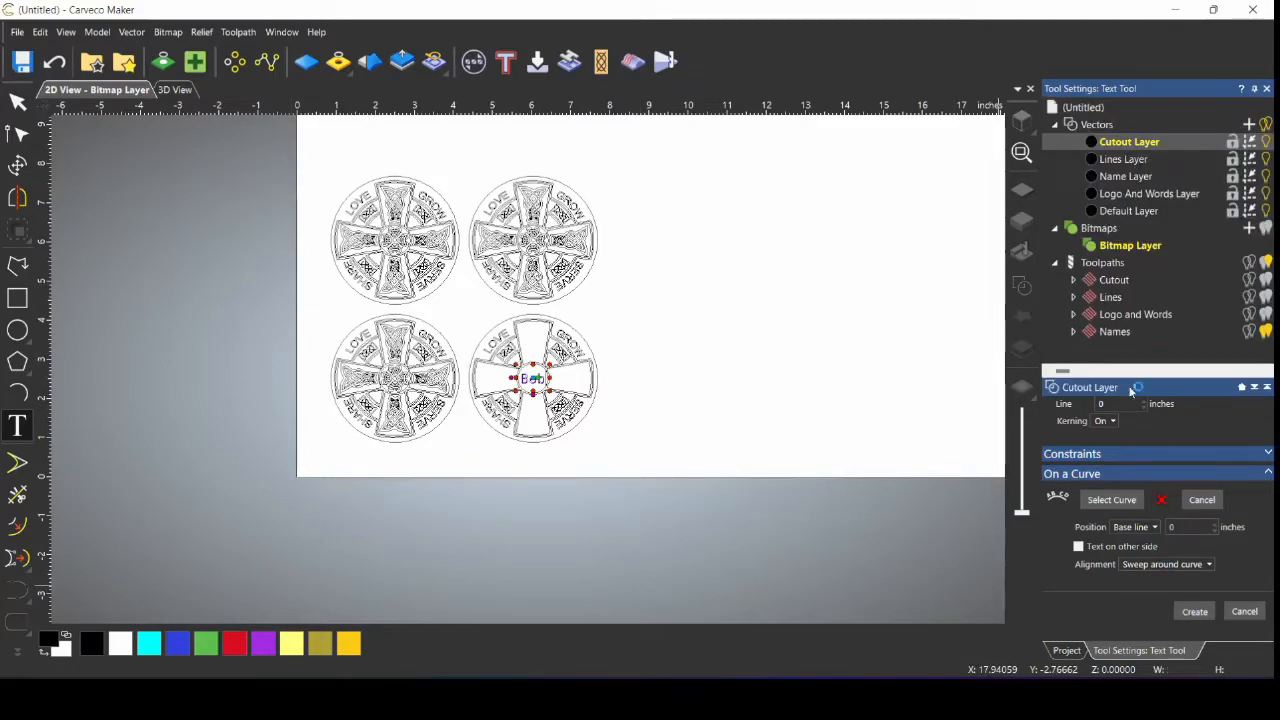
# Step: Recalculate the Names toolpath for the changed text and review its V-Bit Carving settings and layer association
pyautogui.rightClick(1098, 332)
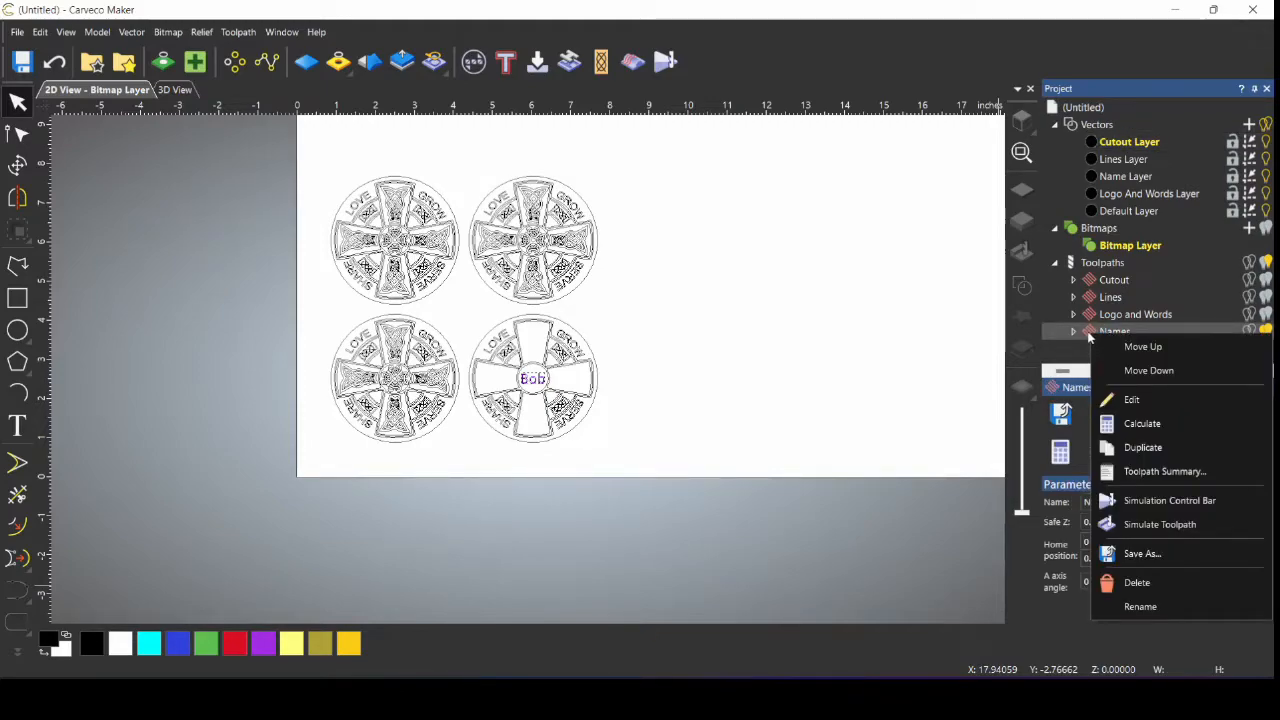
pyautogui.doubleClick(1088, 332)
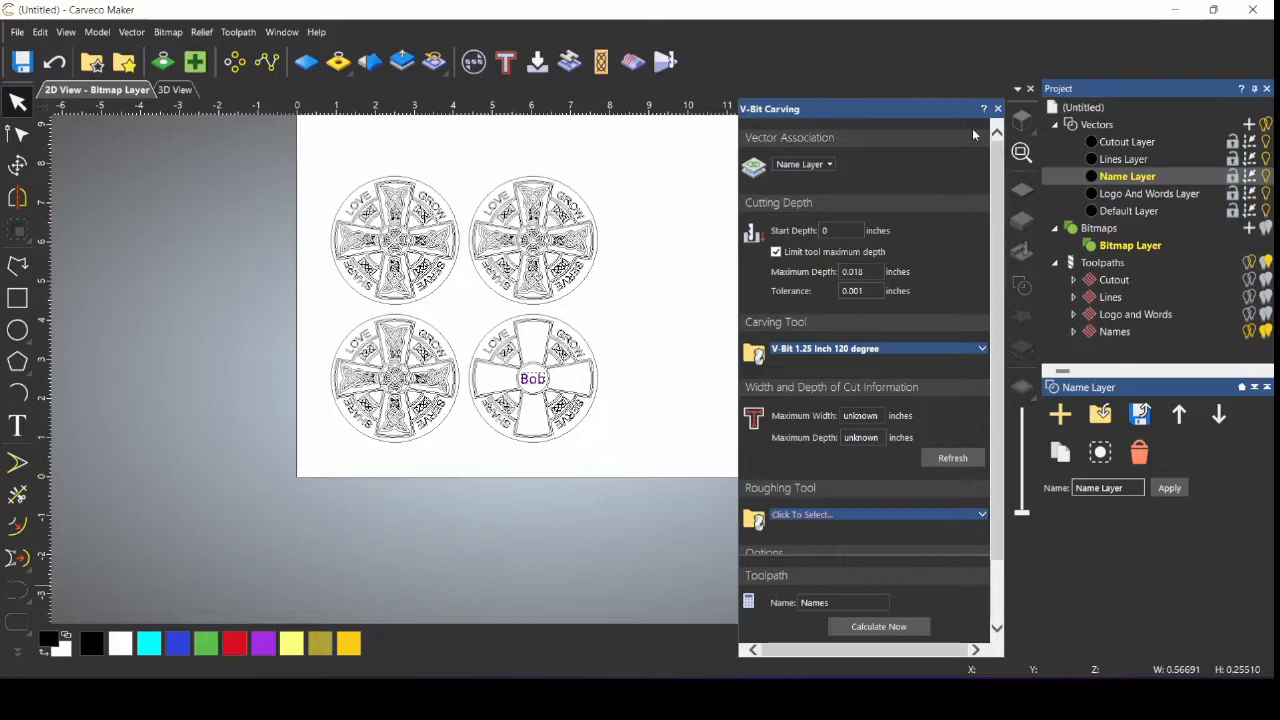
pyautogui.click(997, 108)
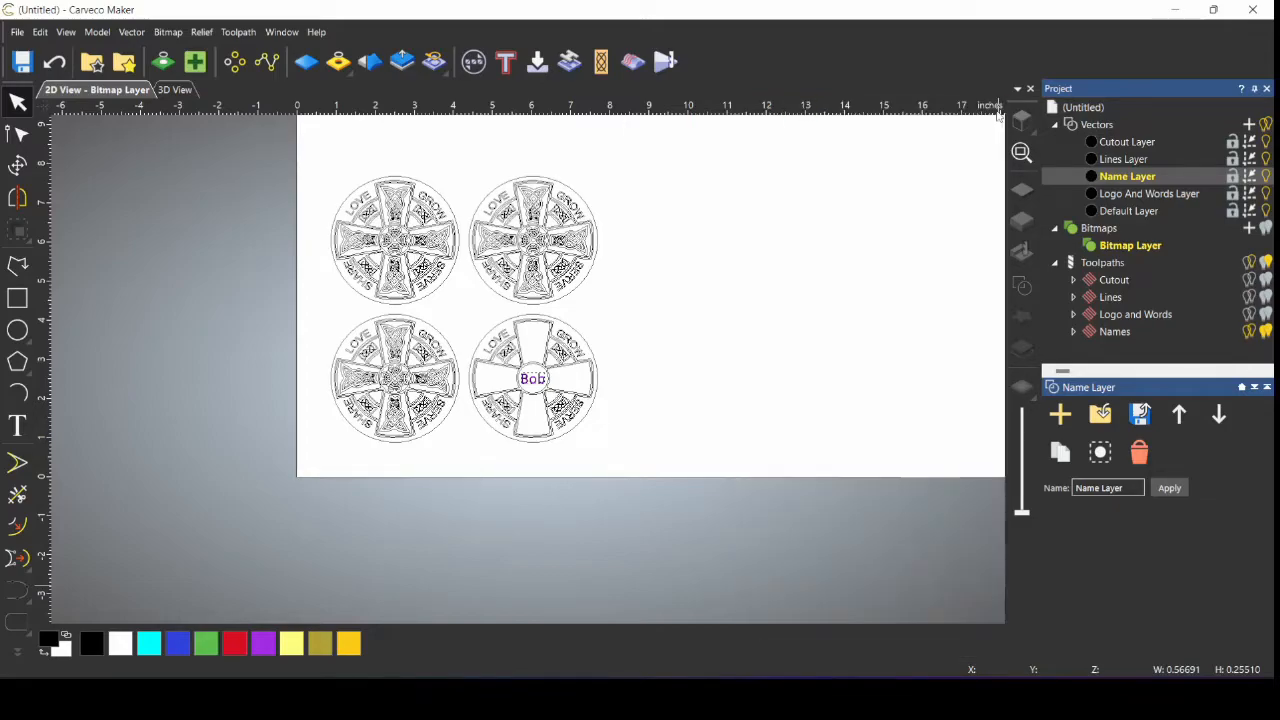
# Step: Simulate the Names toolpath and examine the carved name in the 3D view
pyautogui.rightClick(1101, 334)
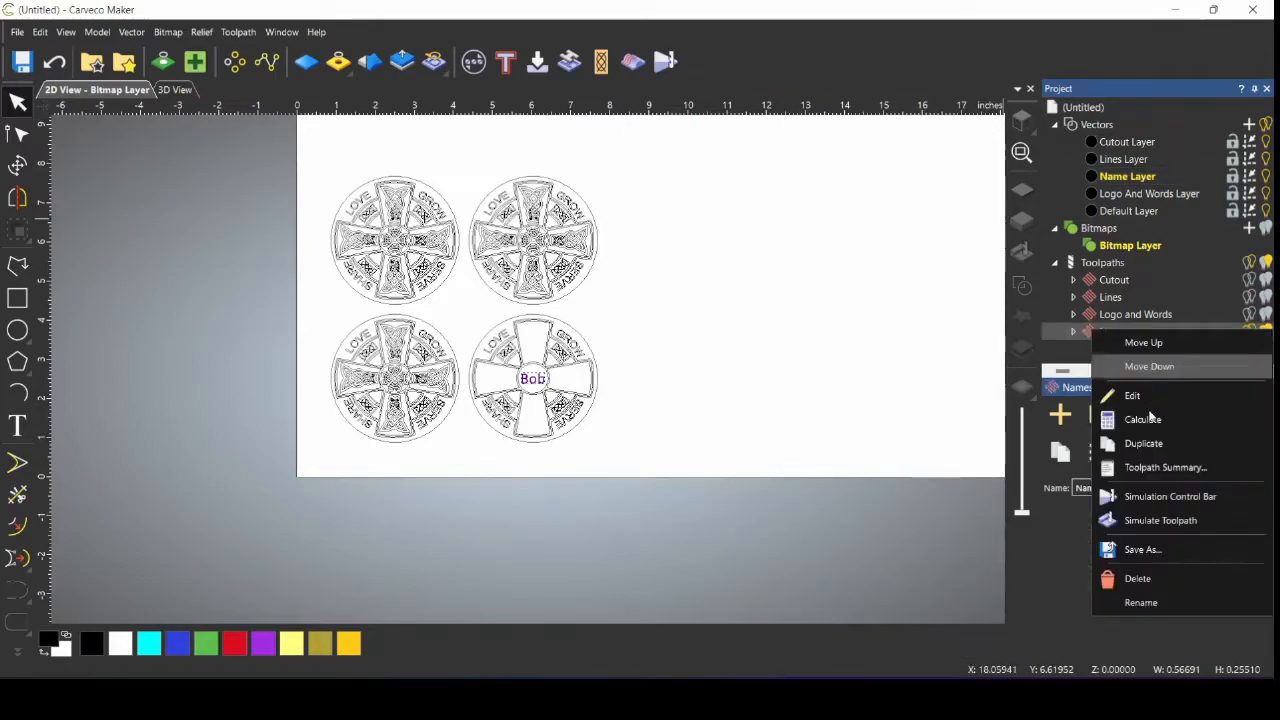
pyautogui.click(1150, 520)
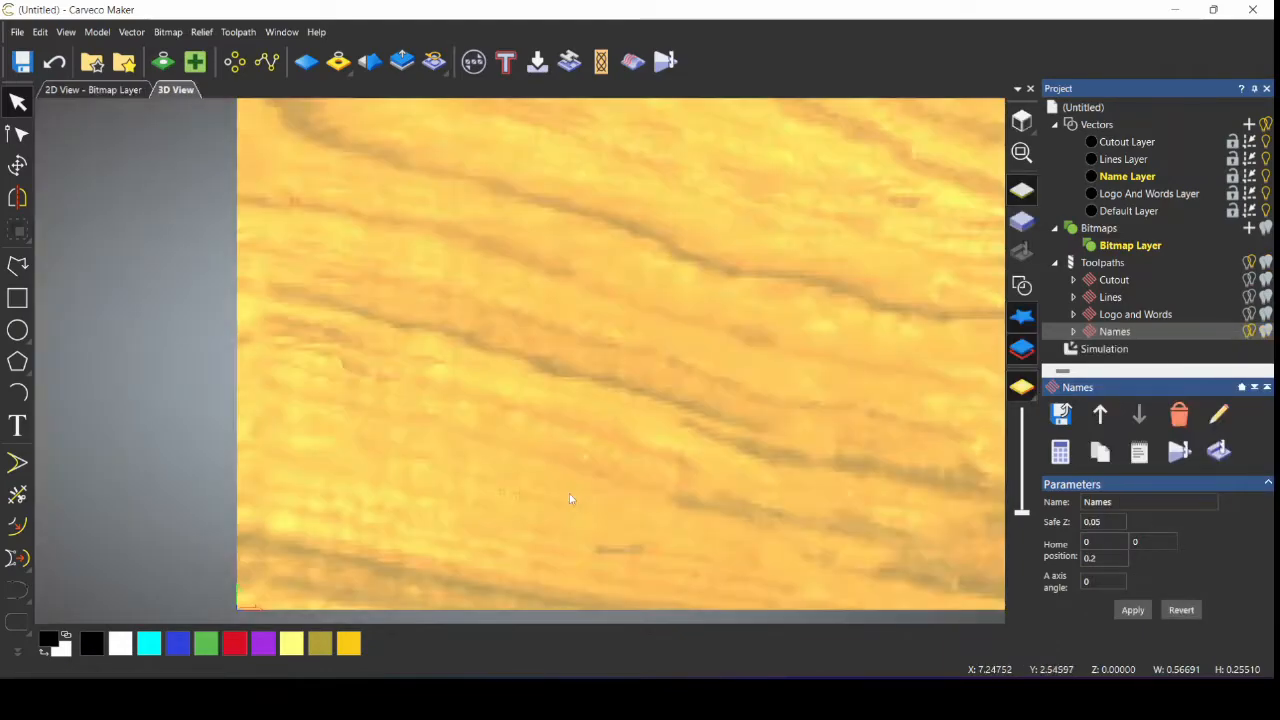
pyautogui.scroll(2, 485, 566)
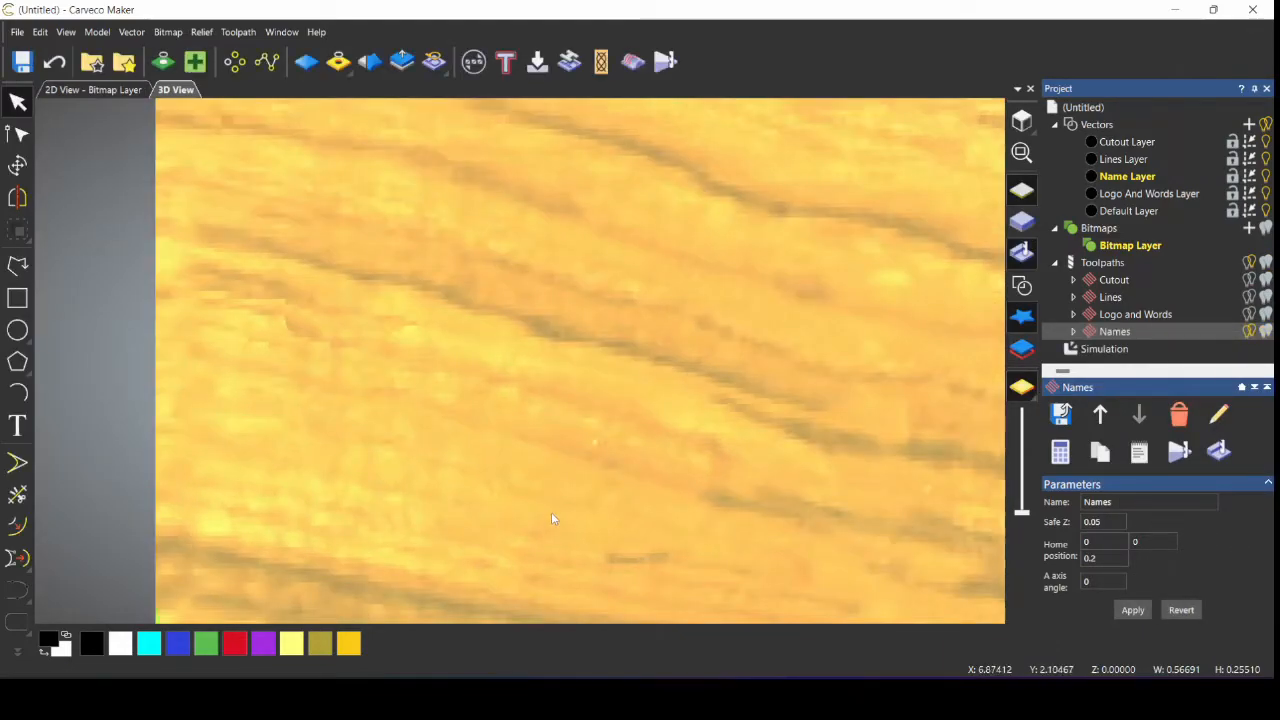
pyautogui.scroll(2, 485, 566)
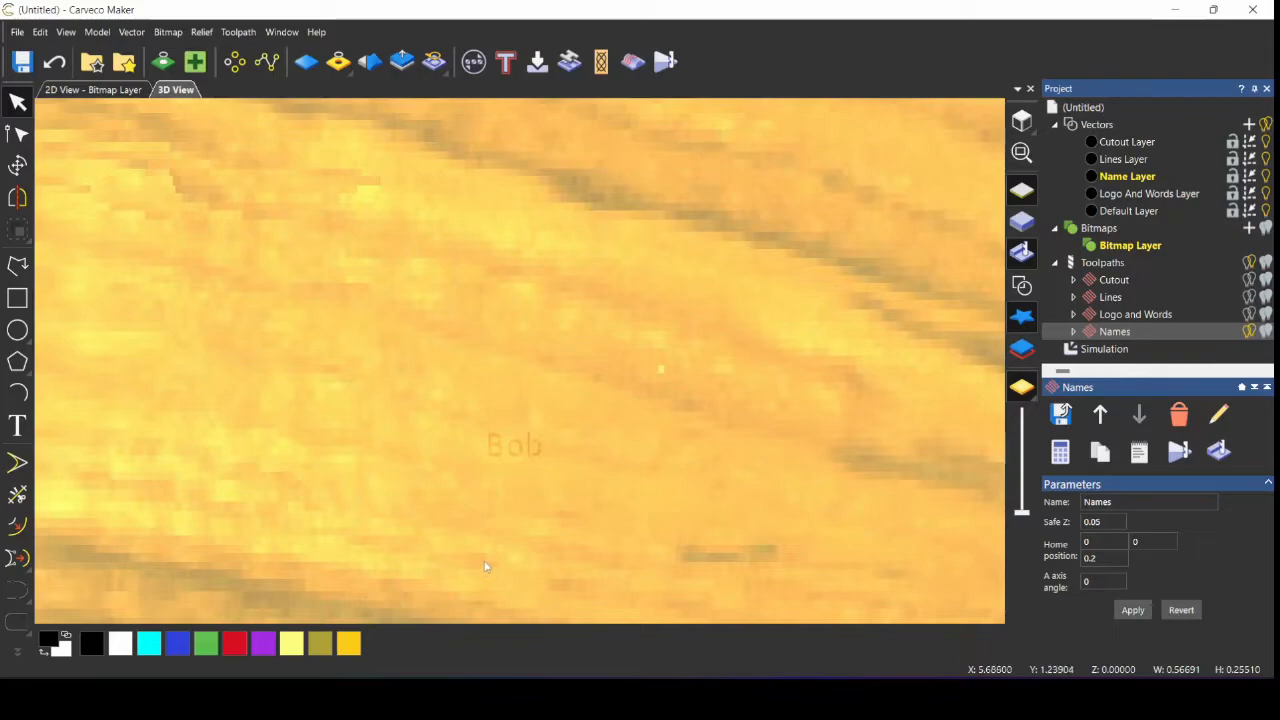
pyautogui.scroll(1, 485, 566)
pyautogui.scroll(-3, 563, 380)
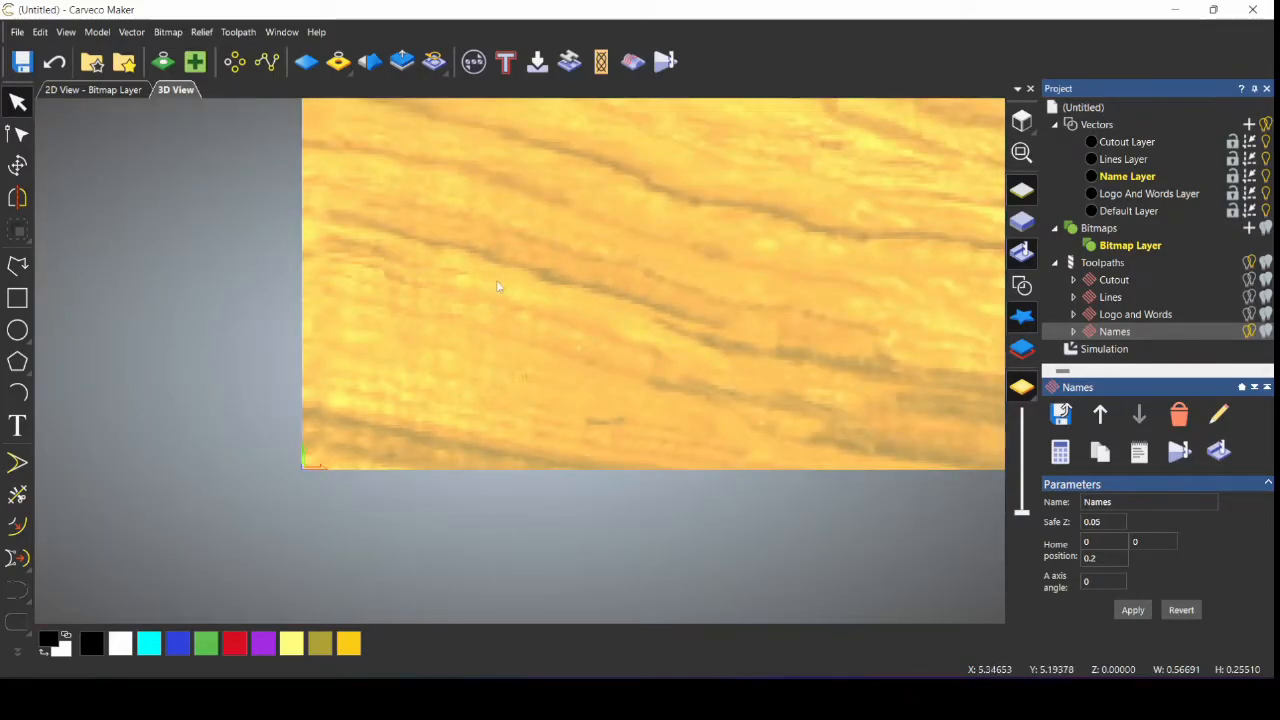
pyautogui.moveTo(578, 266); pyautogui.dragTo(549, 374, button='middle')
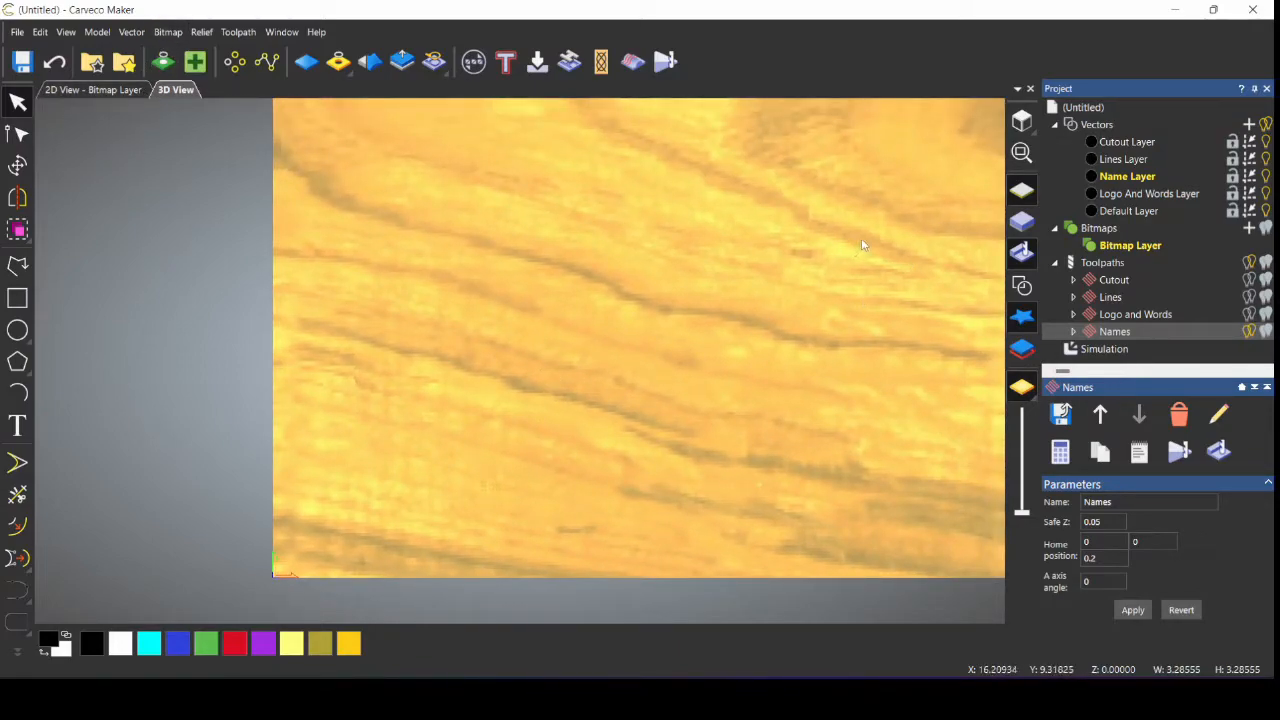
# Step: Delete the toolpath simulation and return to the 2D view of the medallions
pyautogui.click(1114, 352)
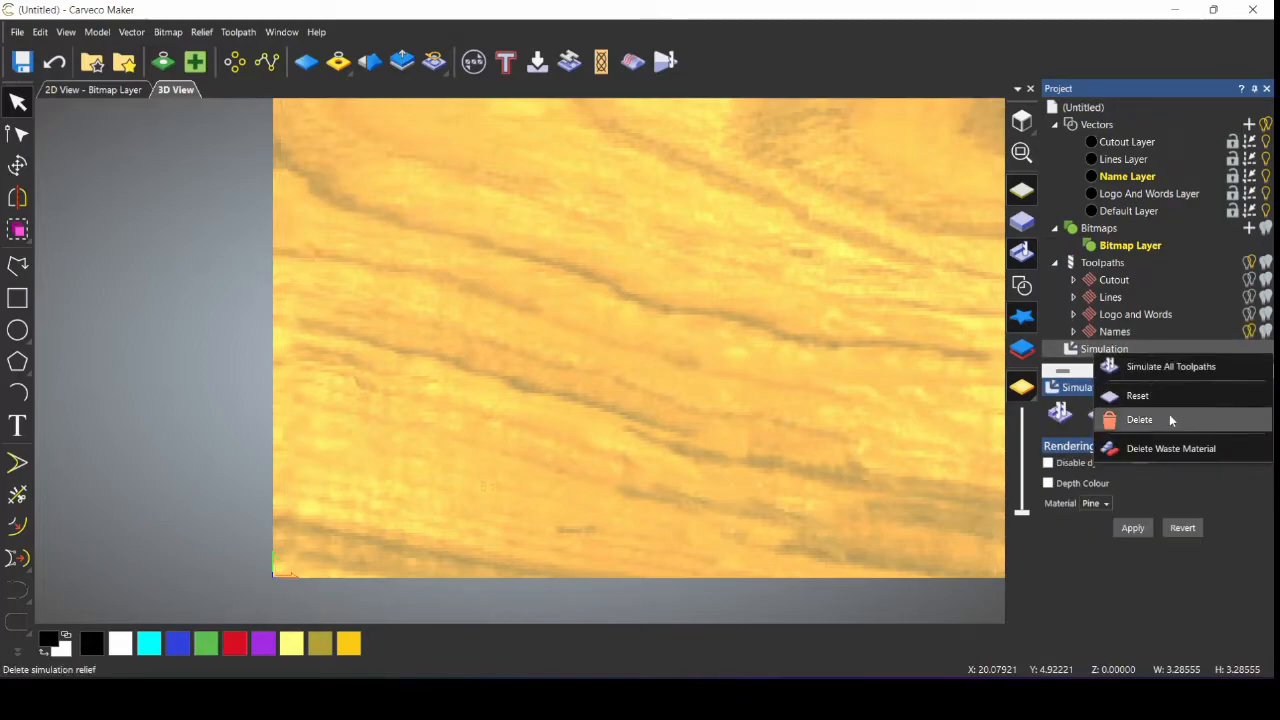
pyautogui.click(1169, 416)
pyautogui.click(93, 89)
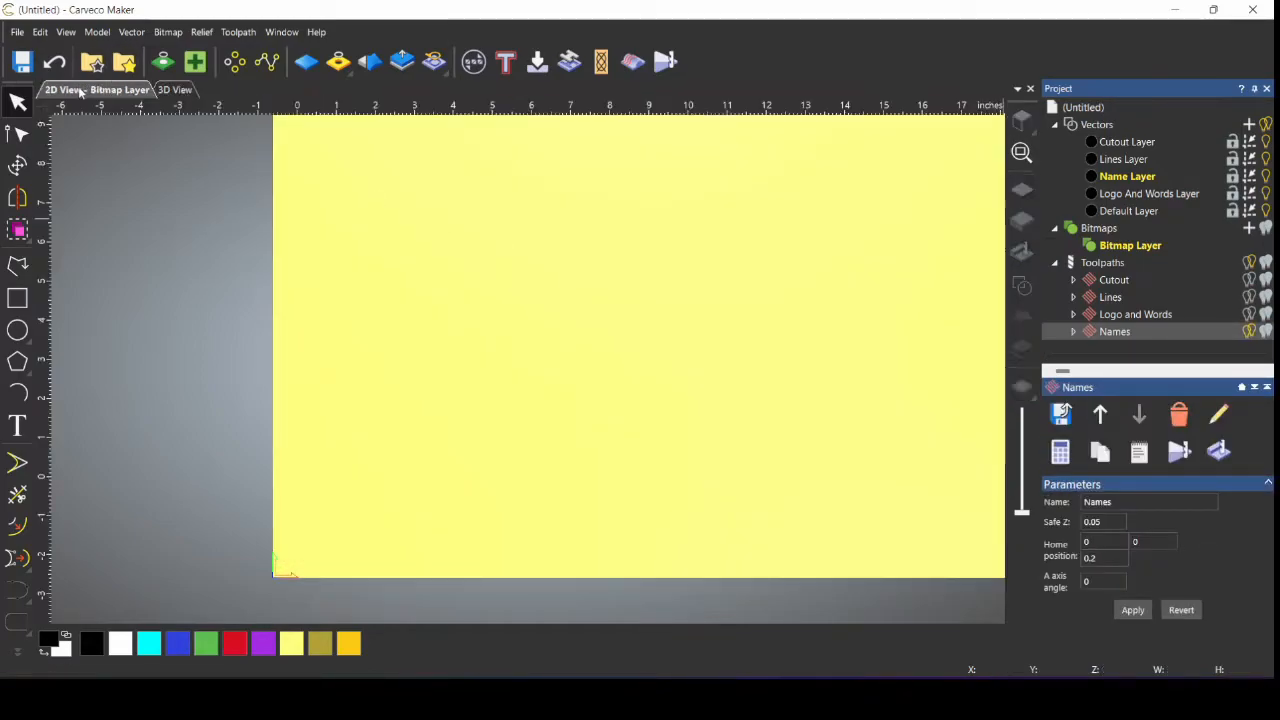
pyautogui.moveTo(682, 180); pyautogui.dragTo(598, 300, button='middle')
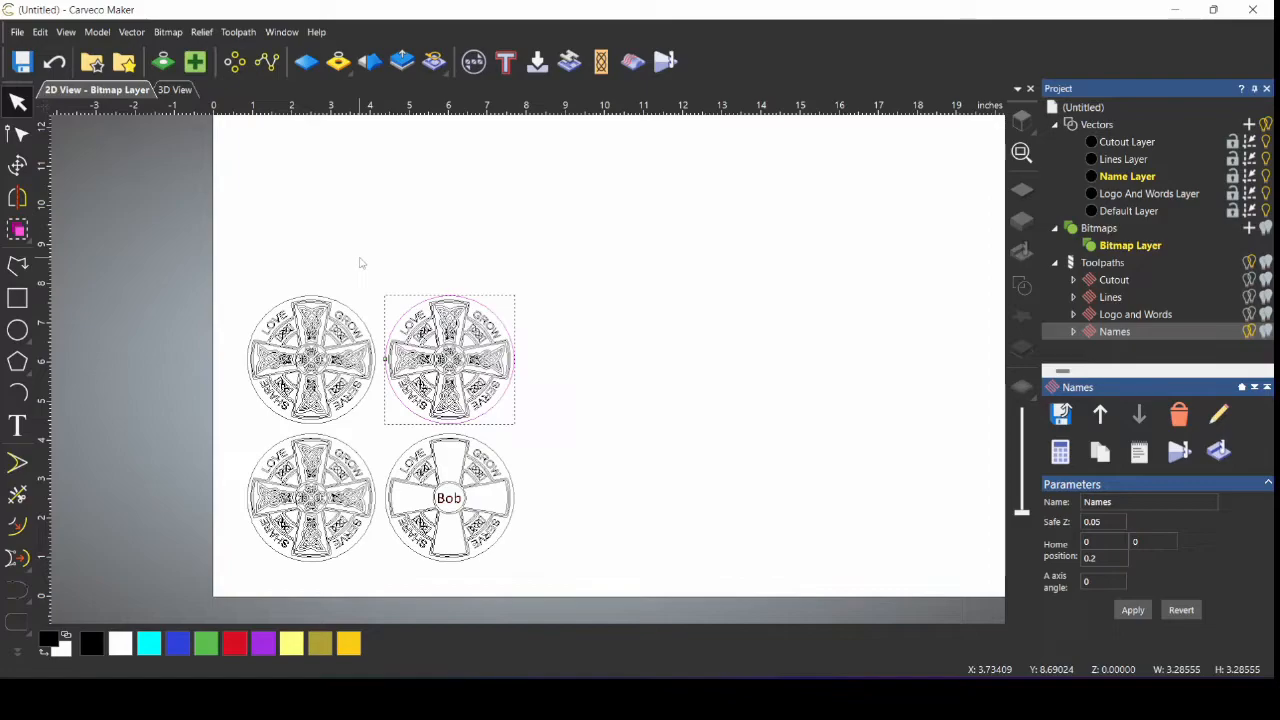
# Step: Hide the Cutout, Lines, Name, and Default layers, and select all the knotwork and words of the upper-right medallion
pyautogui.scroll(4, 446, 400)
pyautogui.click(452, 317)
pyautogui.moveTo(452, 317); pyautogui.dragTo(449, 486, button='middle')
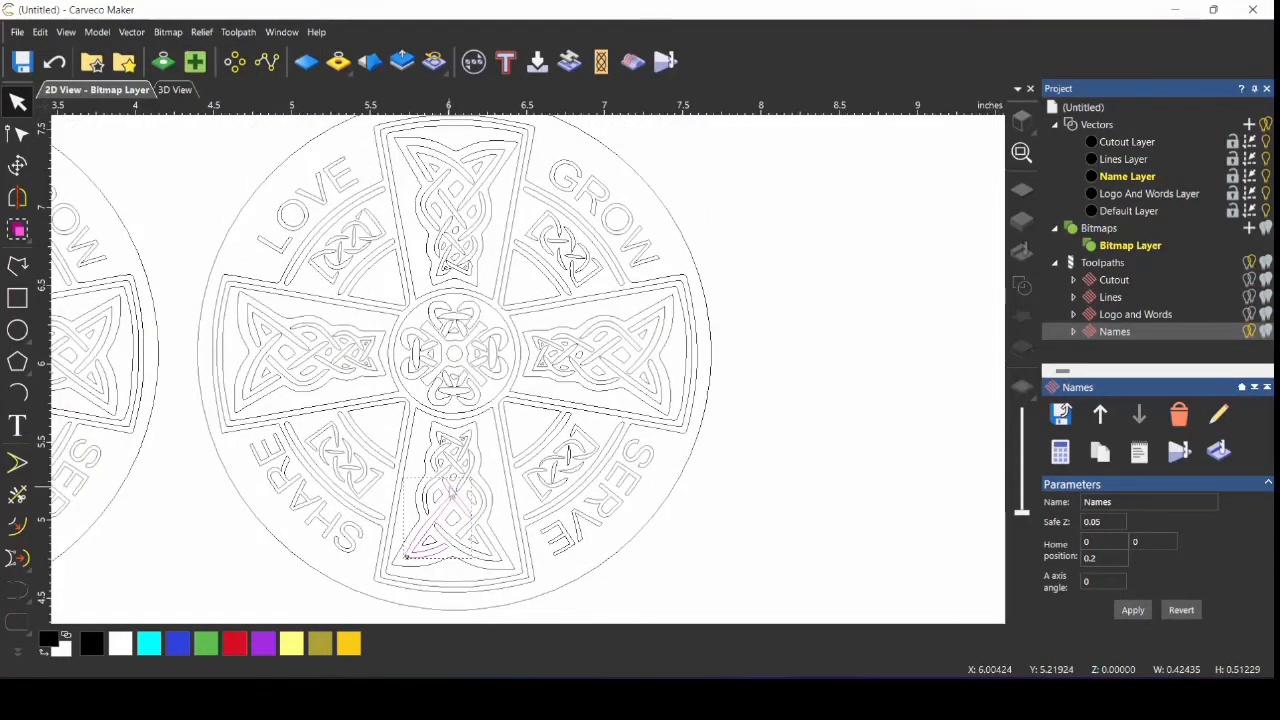
pyautogui.click(812, 271)
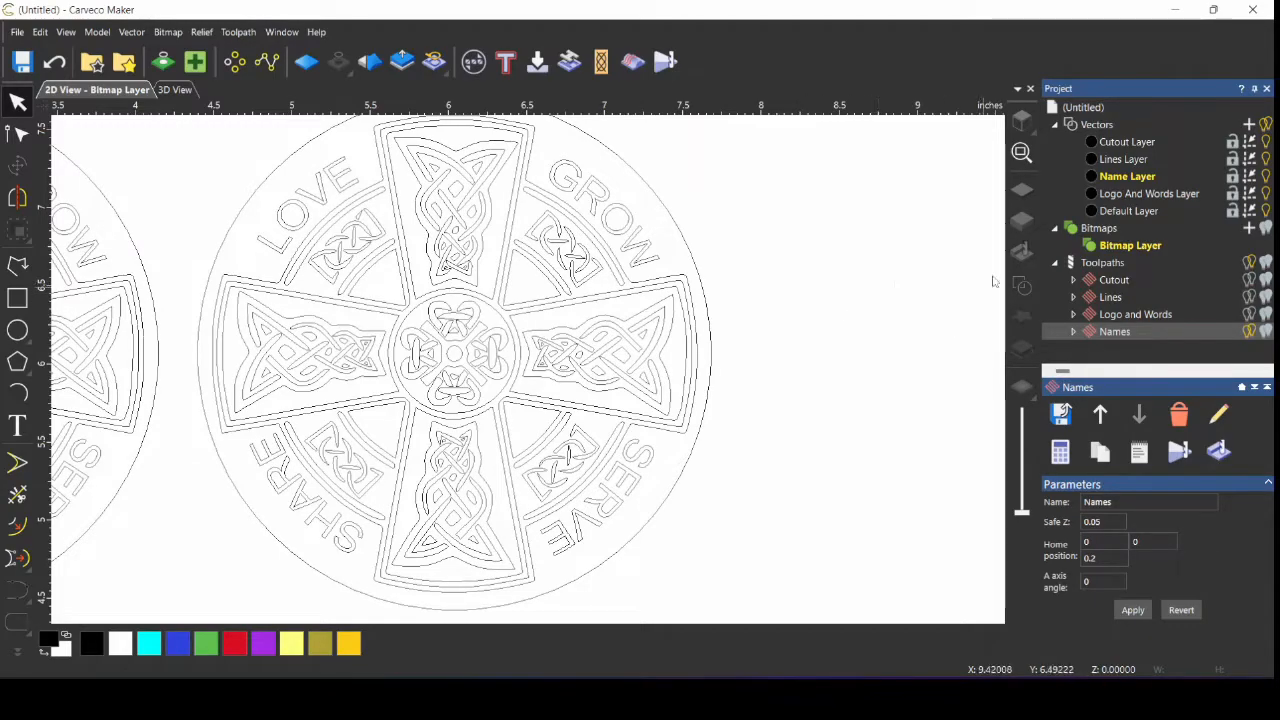
pyautogui.click(1266, 160)
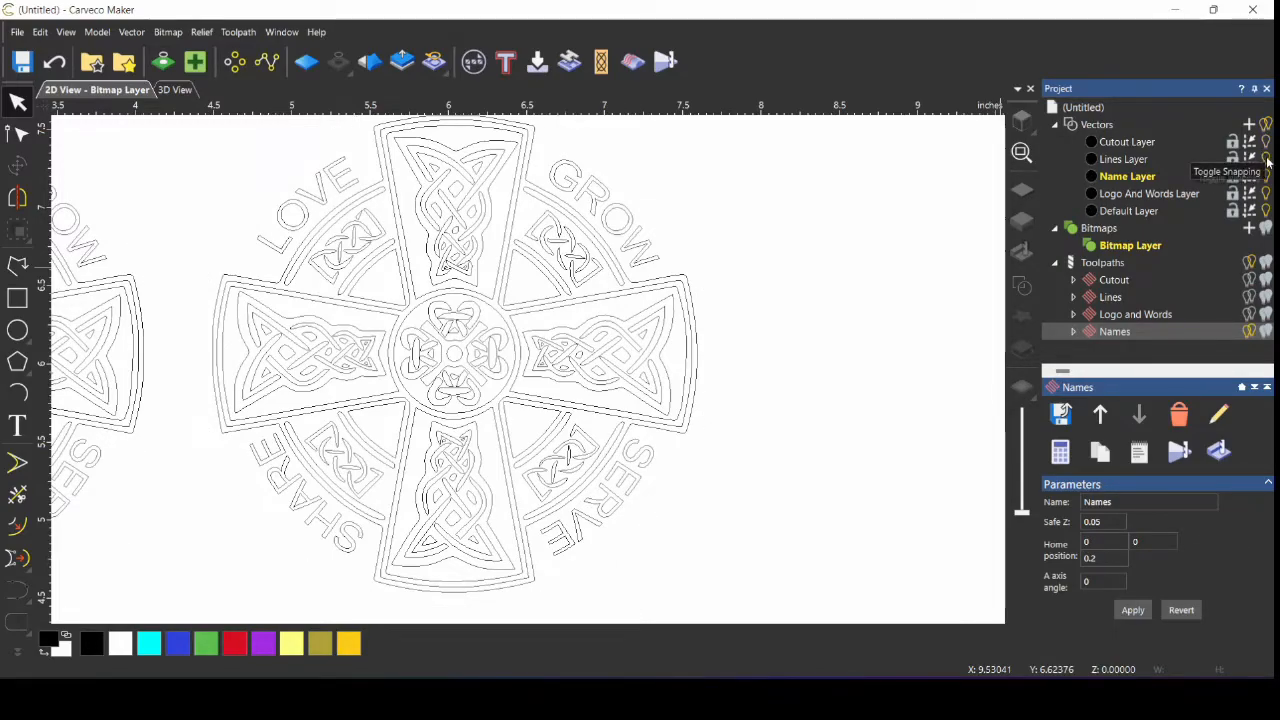
pyautogui.click(1266, 176)
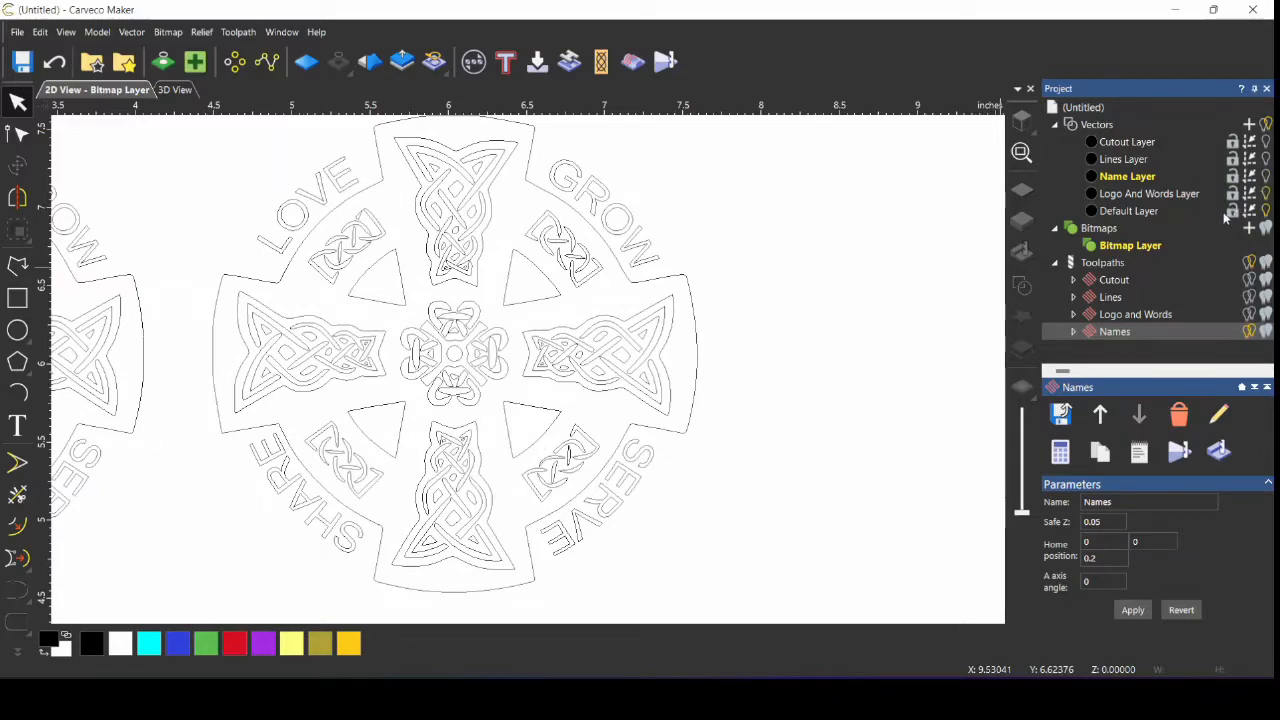
pyautogui.click(1266, 211)
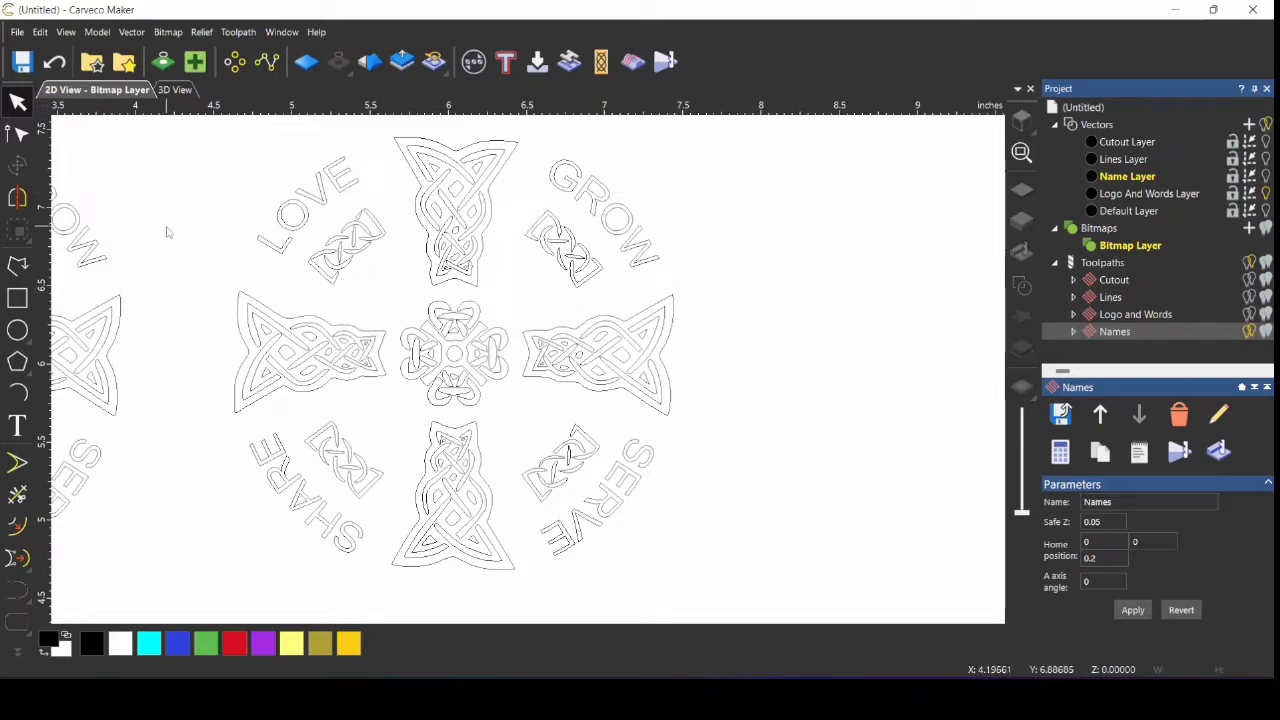
pyautogui.moveTo(199, 128); pyautogui.dragTo(703, 603)
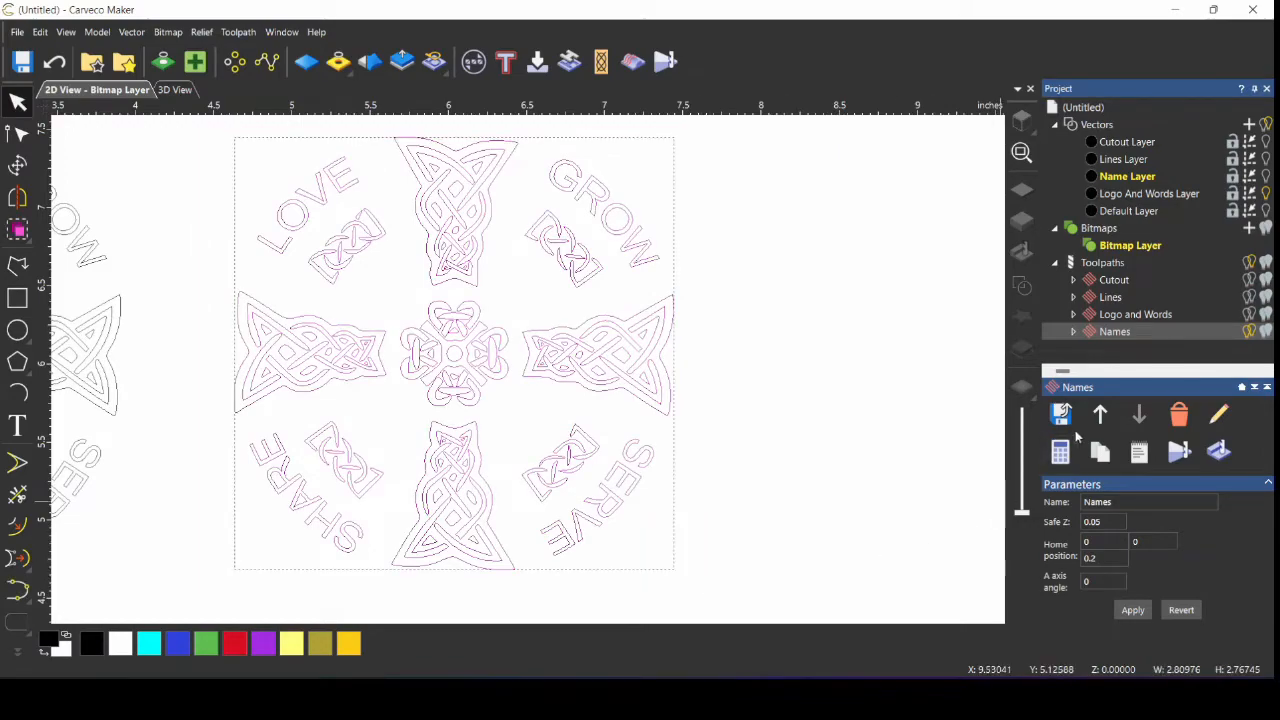
# Step: Show the Default, Name, Lines, and Cutout vector layers again to display the complete medallions
pyautogui.click(1266, 212)
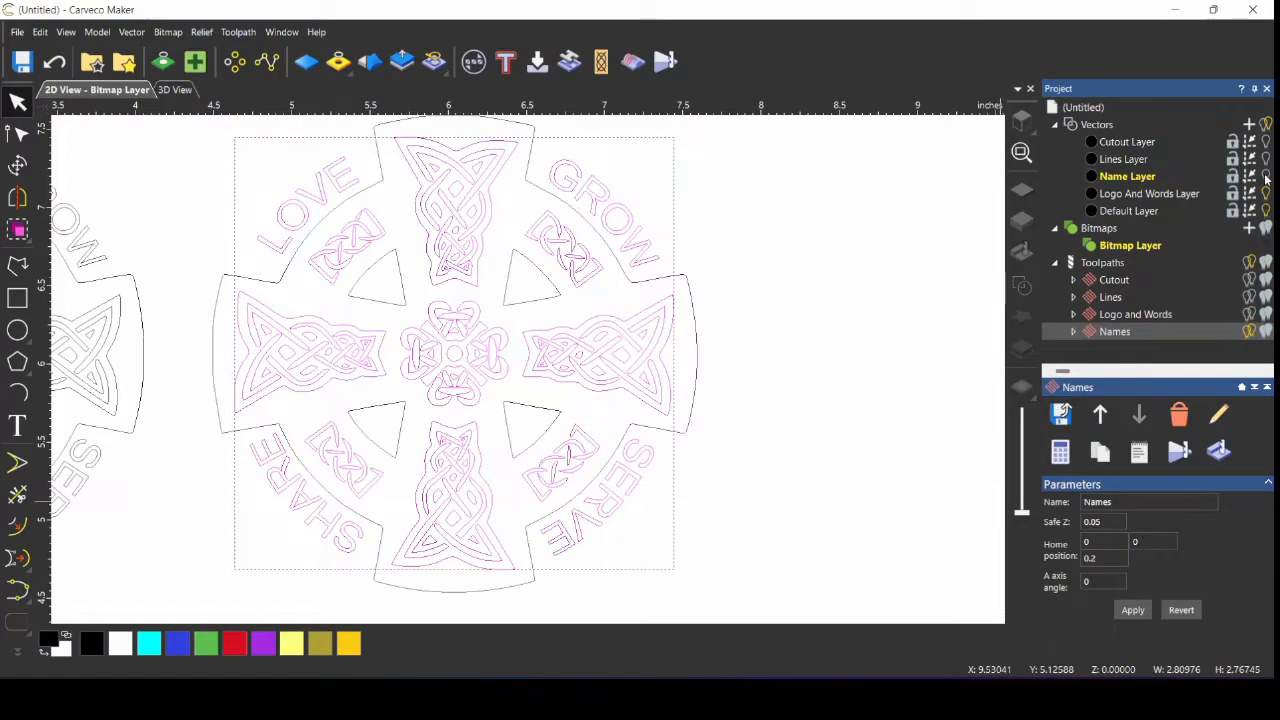
pyautogui.click(1266, 142)
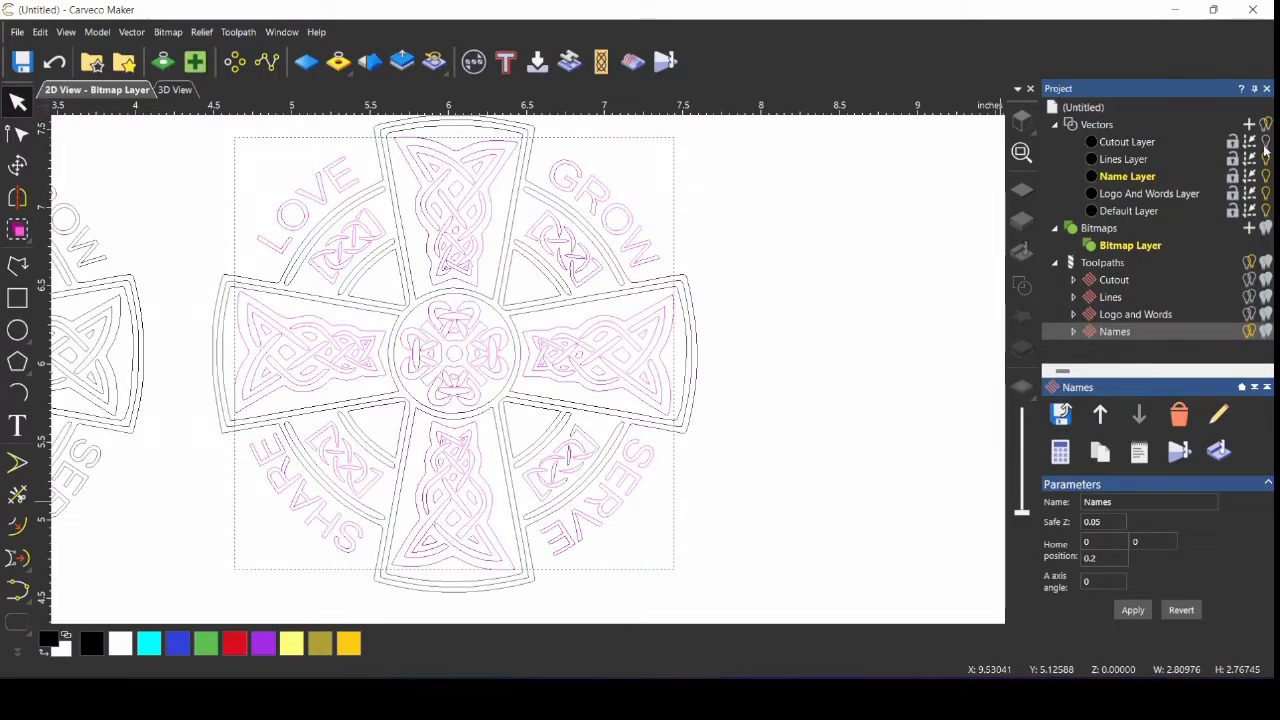
pyautogui.click(1266, 159)
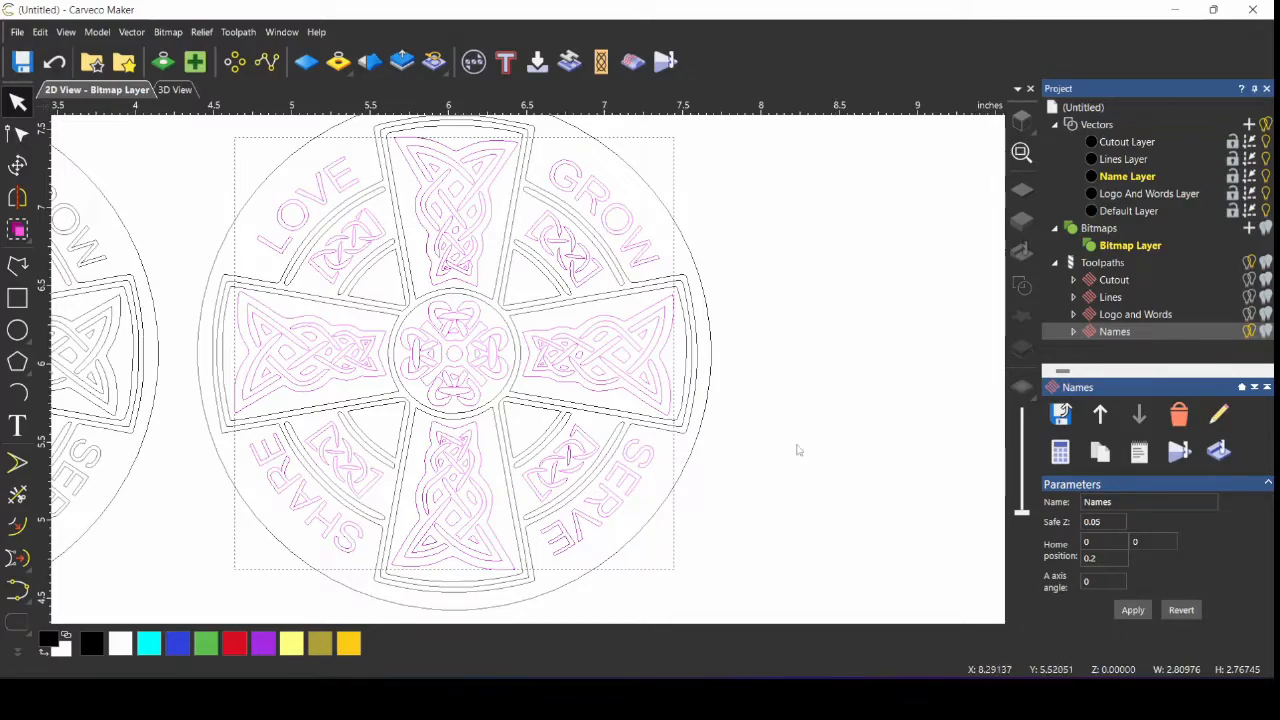
pyautogui.scroll(-2, 814, 443)
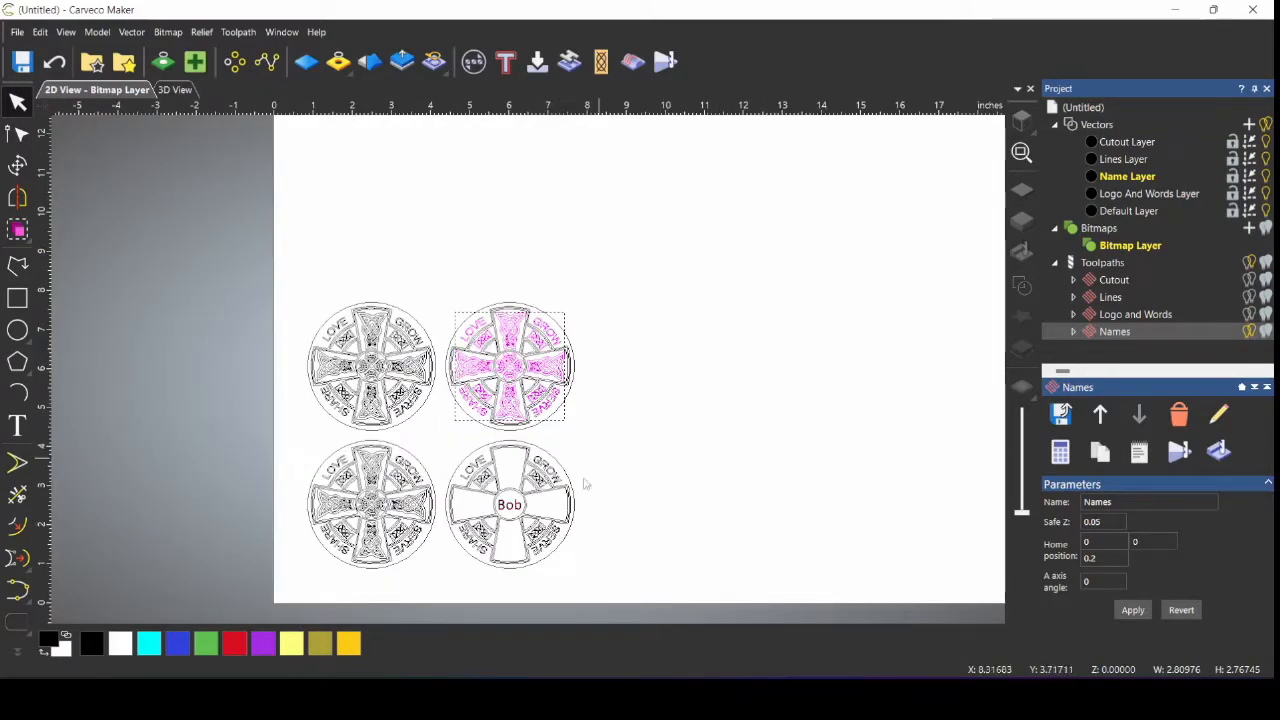